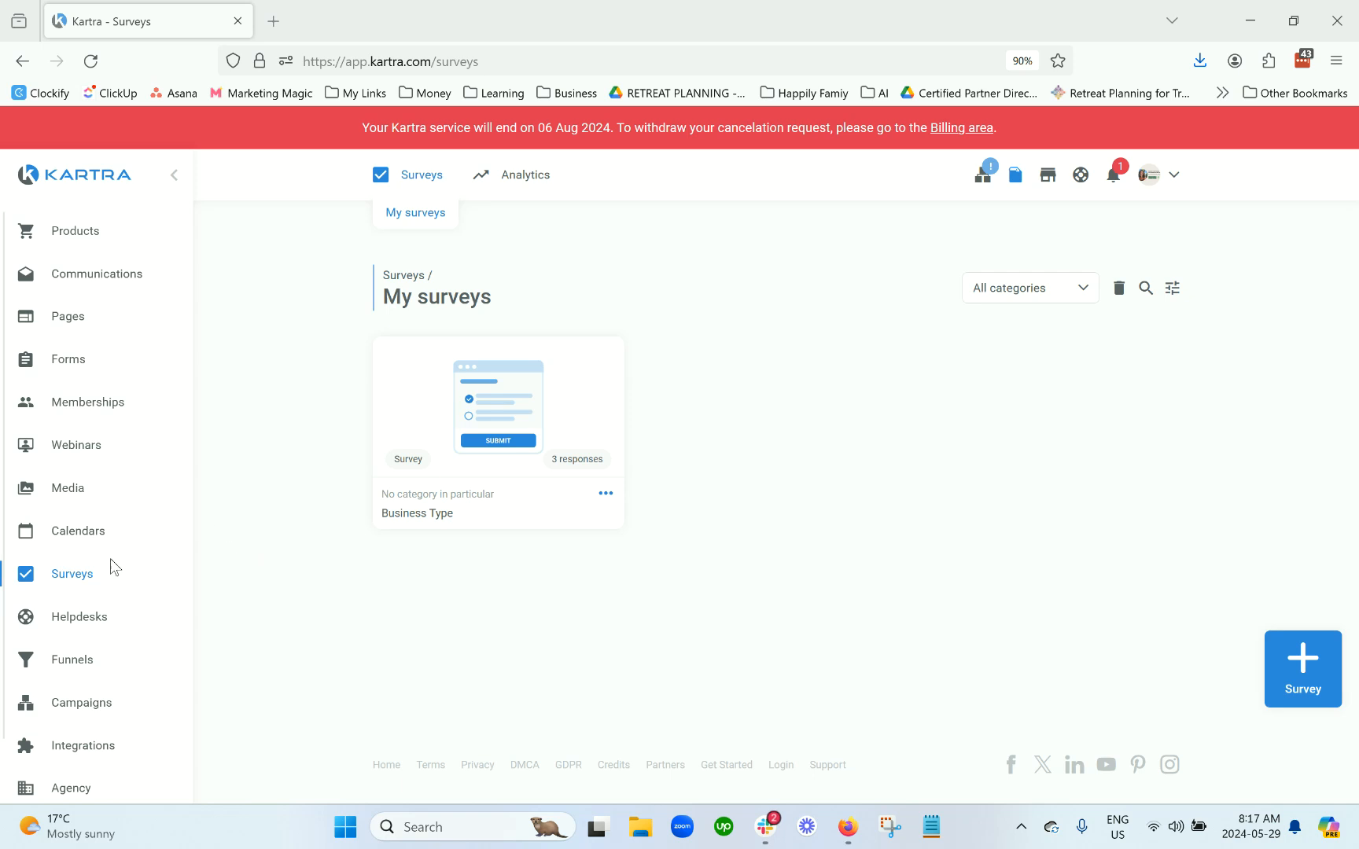
Step: Start a new survey from the Surveys area using the Traditional survey model
click(118, 585)
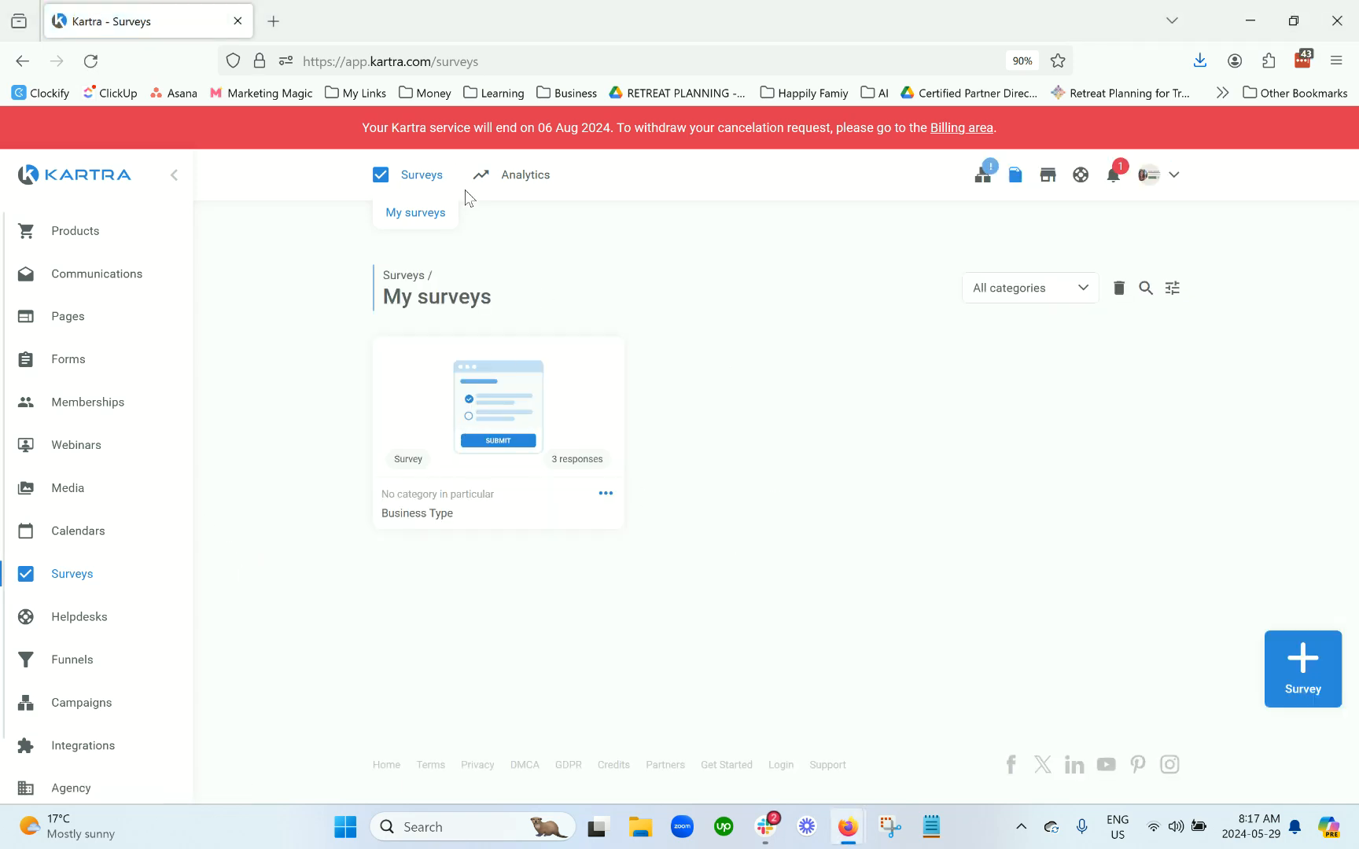
mouse_move(495, 182)
click(1321, 678)
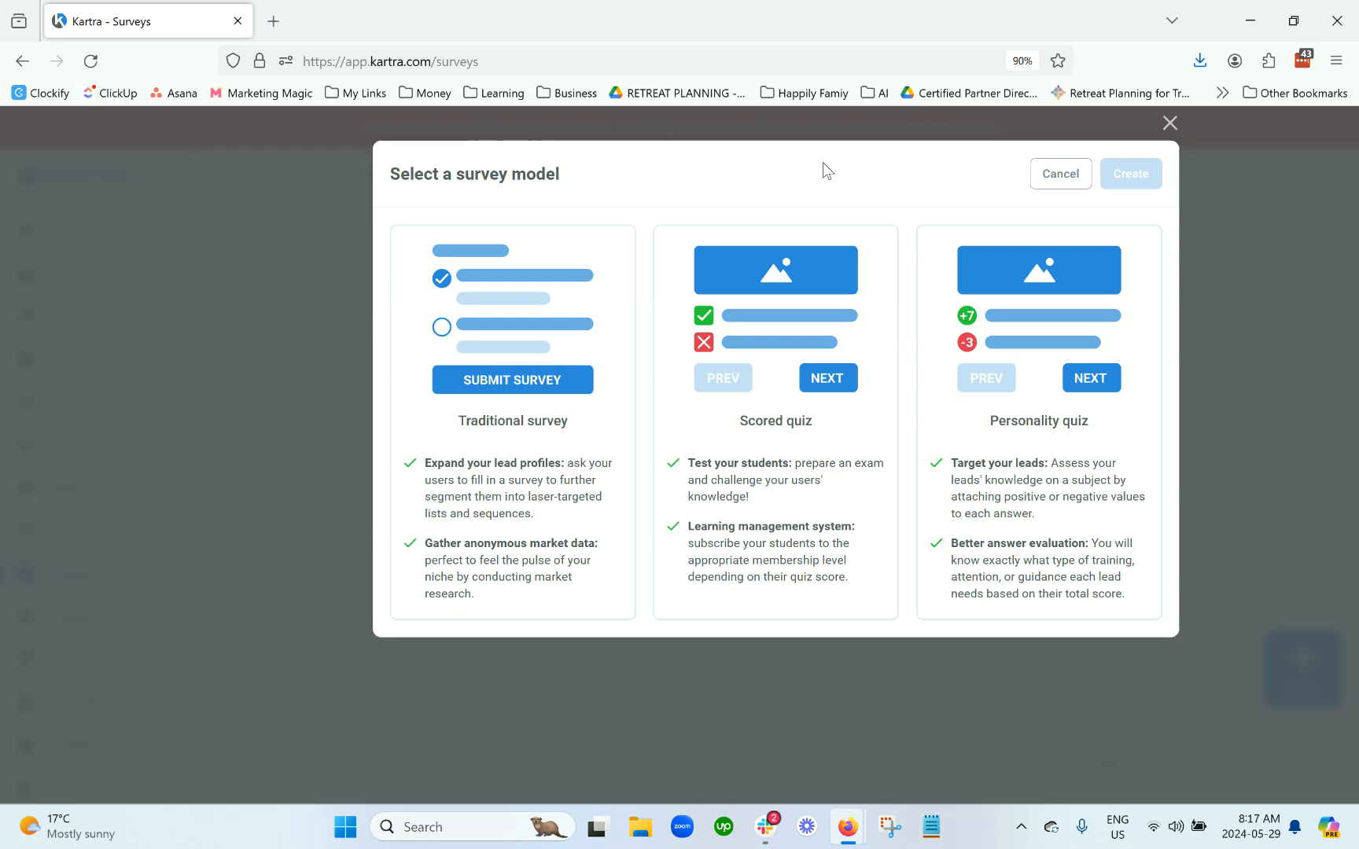
click(525, 329)
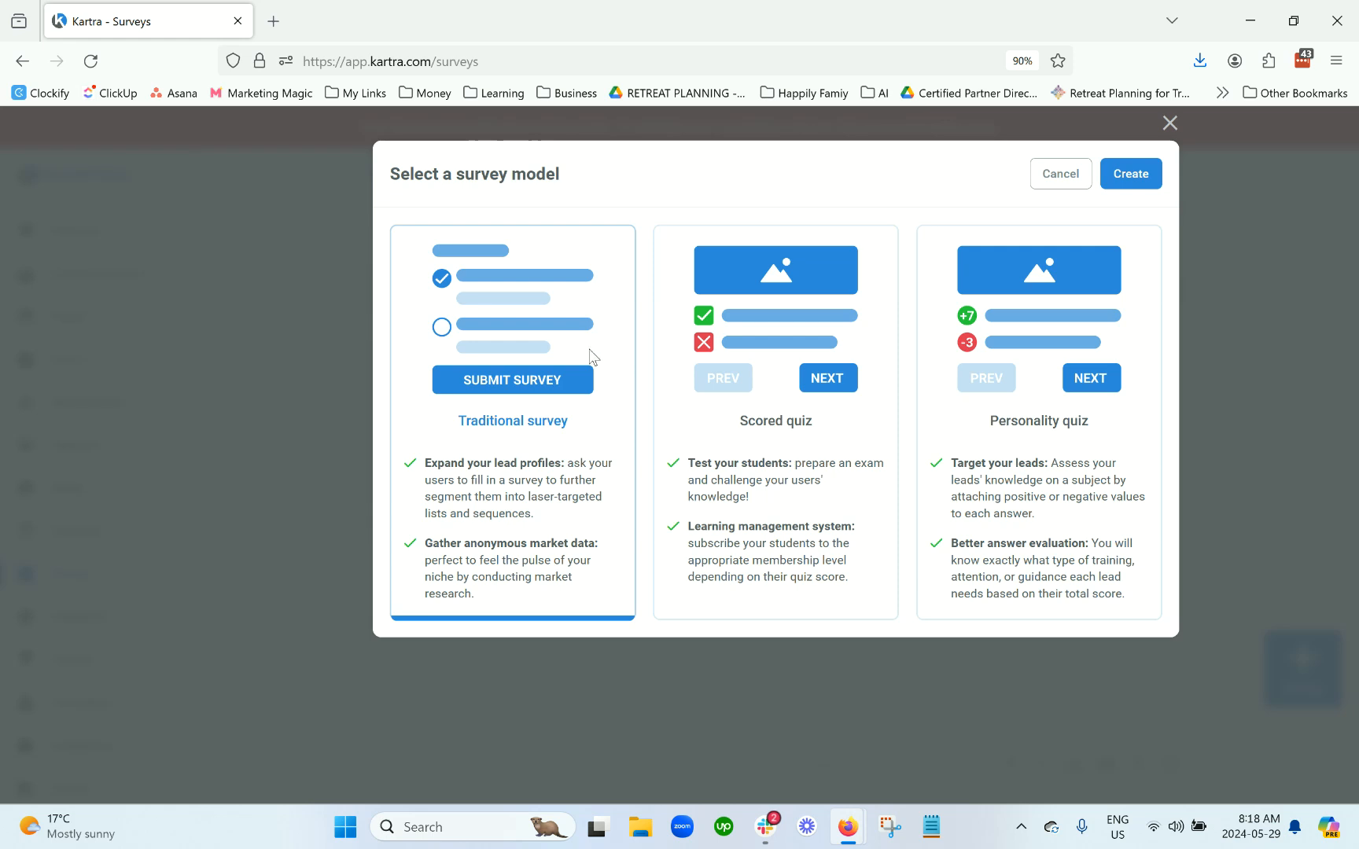
click(1122, 175)
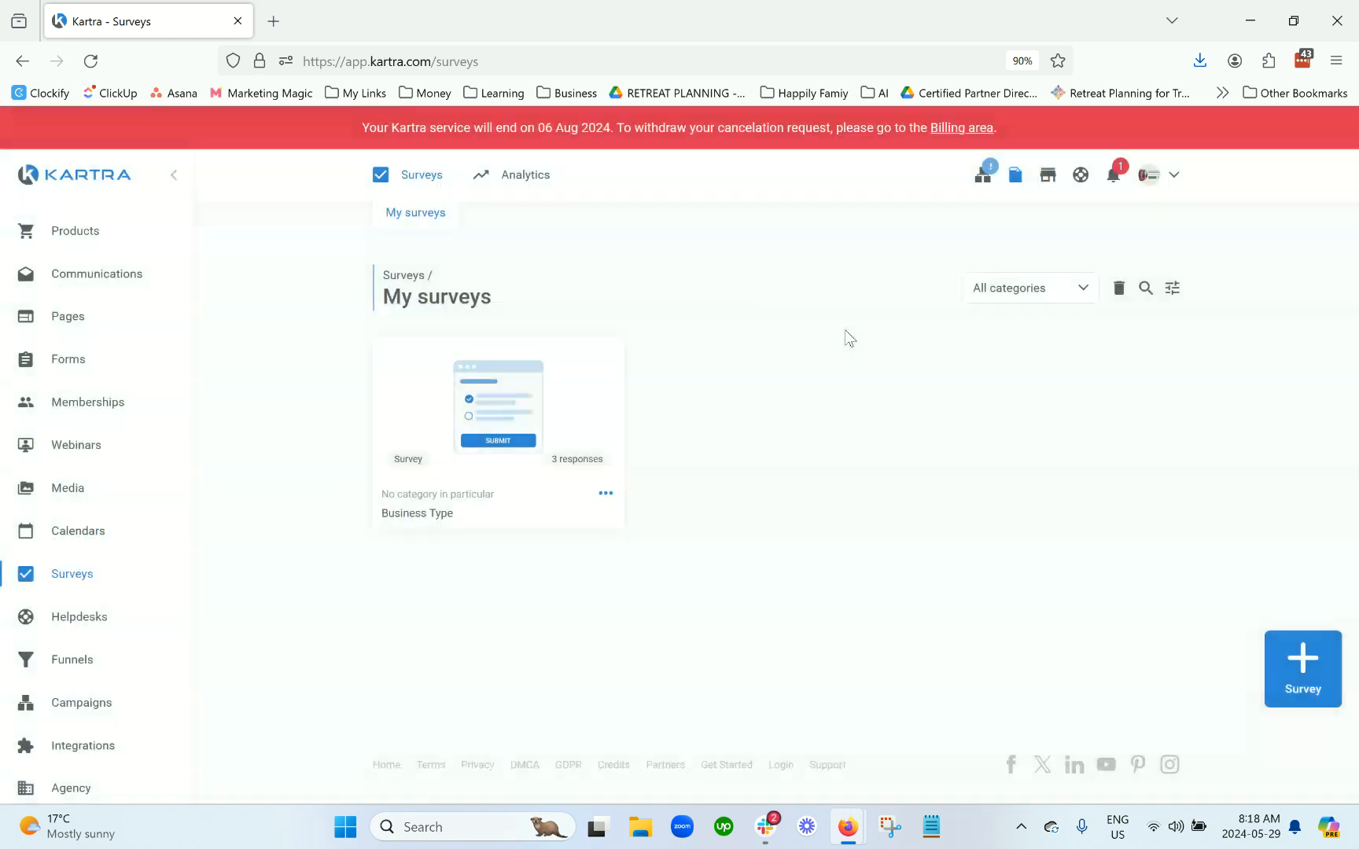
Step: Name the survey "Example Data Collection", keep "No category in particular", and create it
click(753, 258)
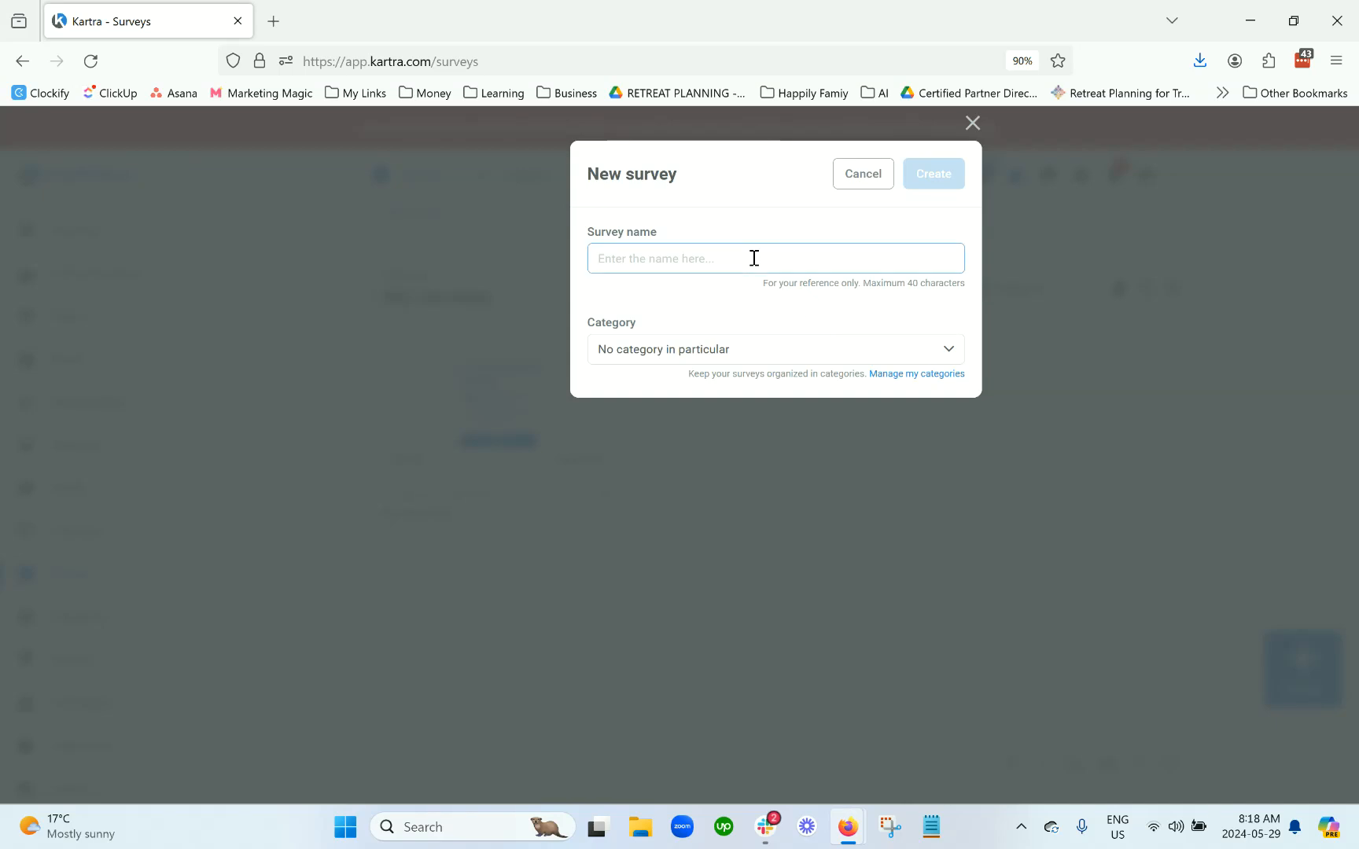
text(Example Data Collection)
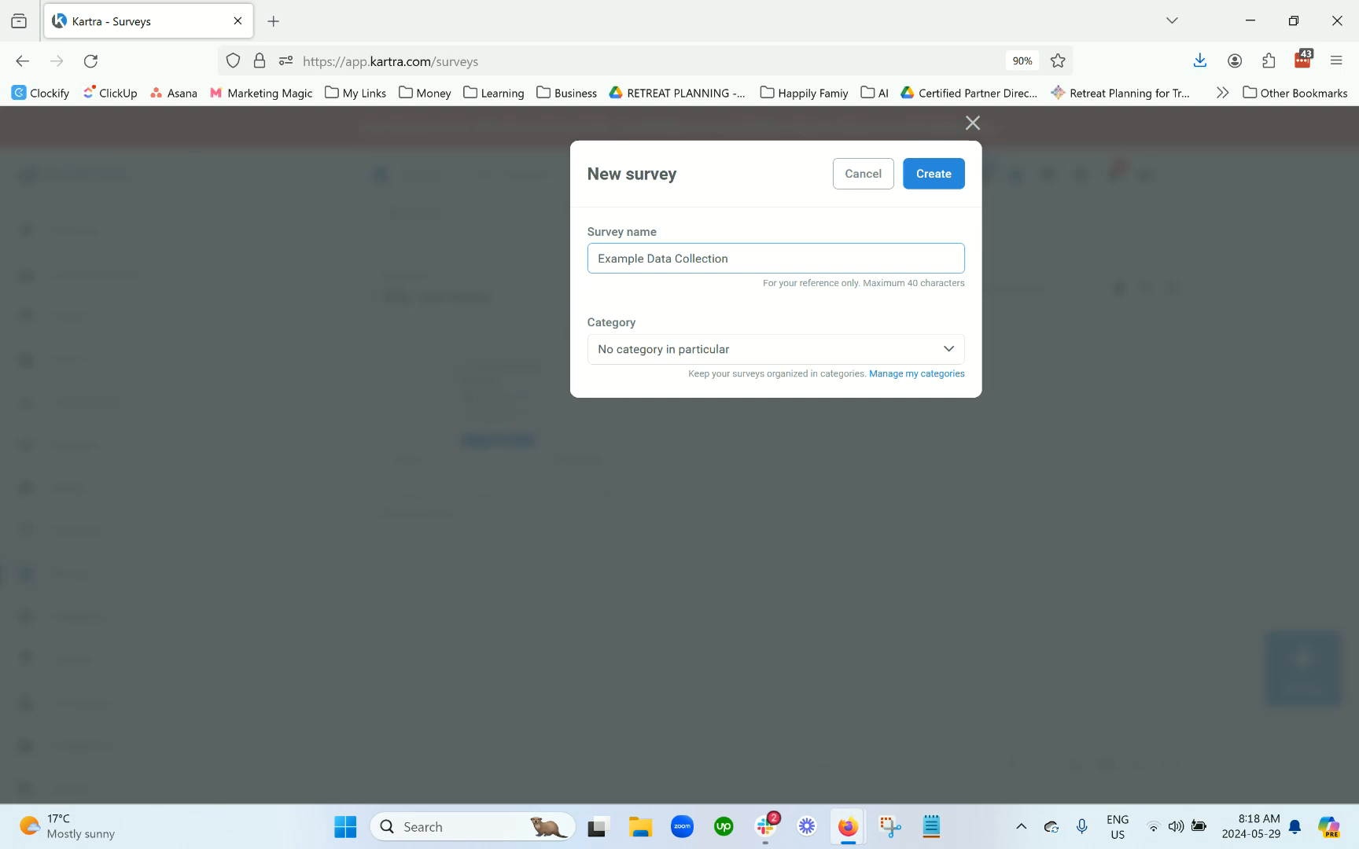
click(749, 347)
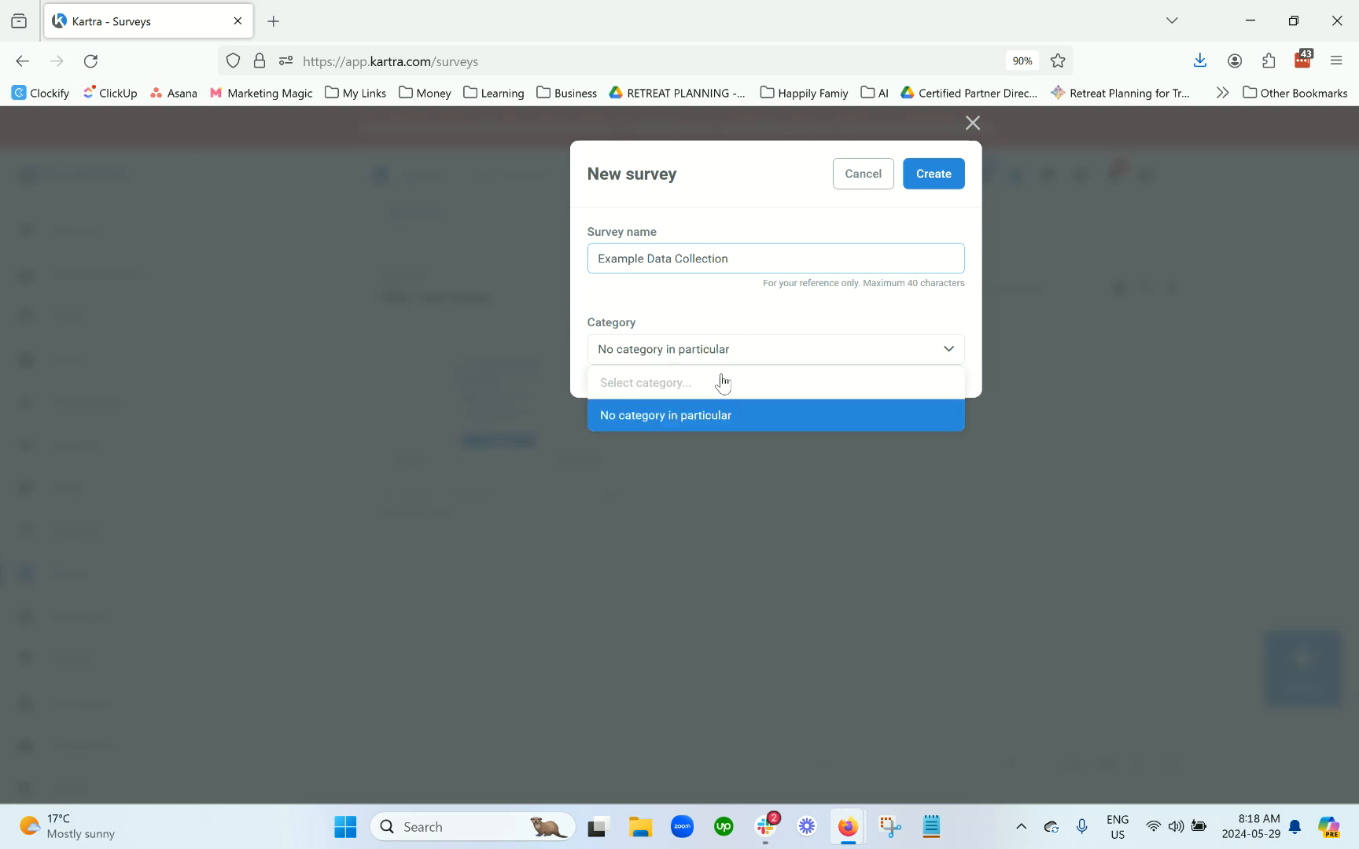
click(811, 322)
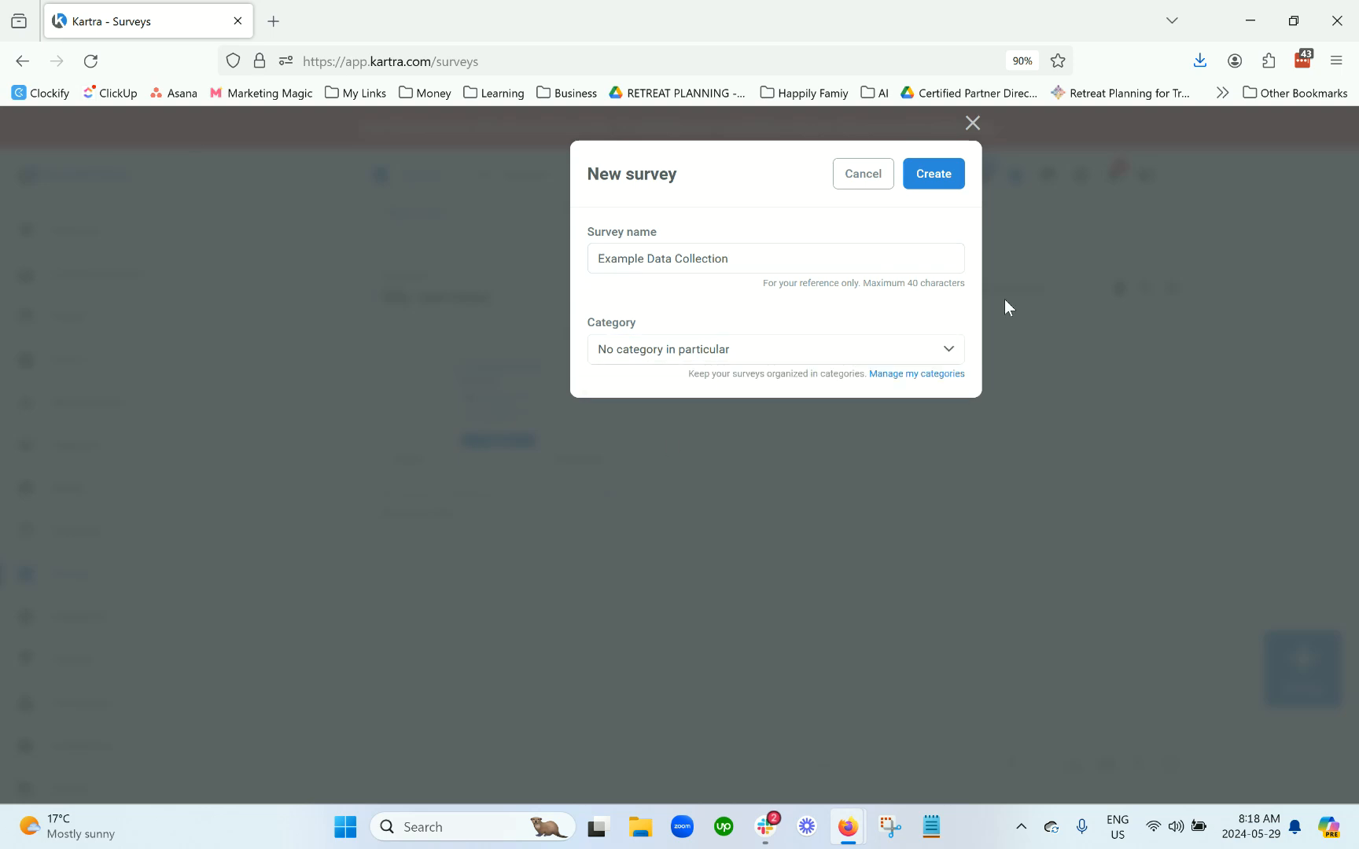
click(931, 185)
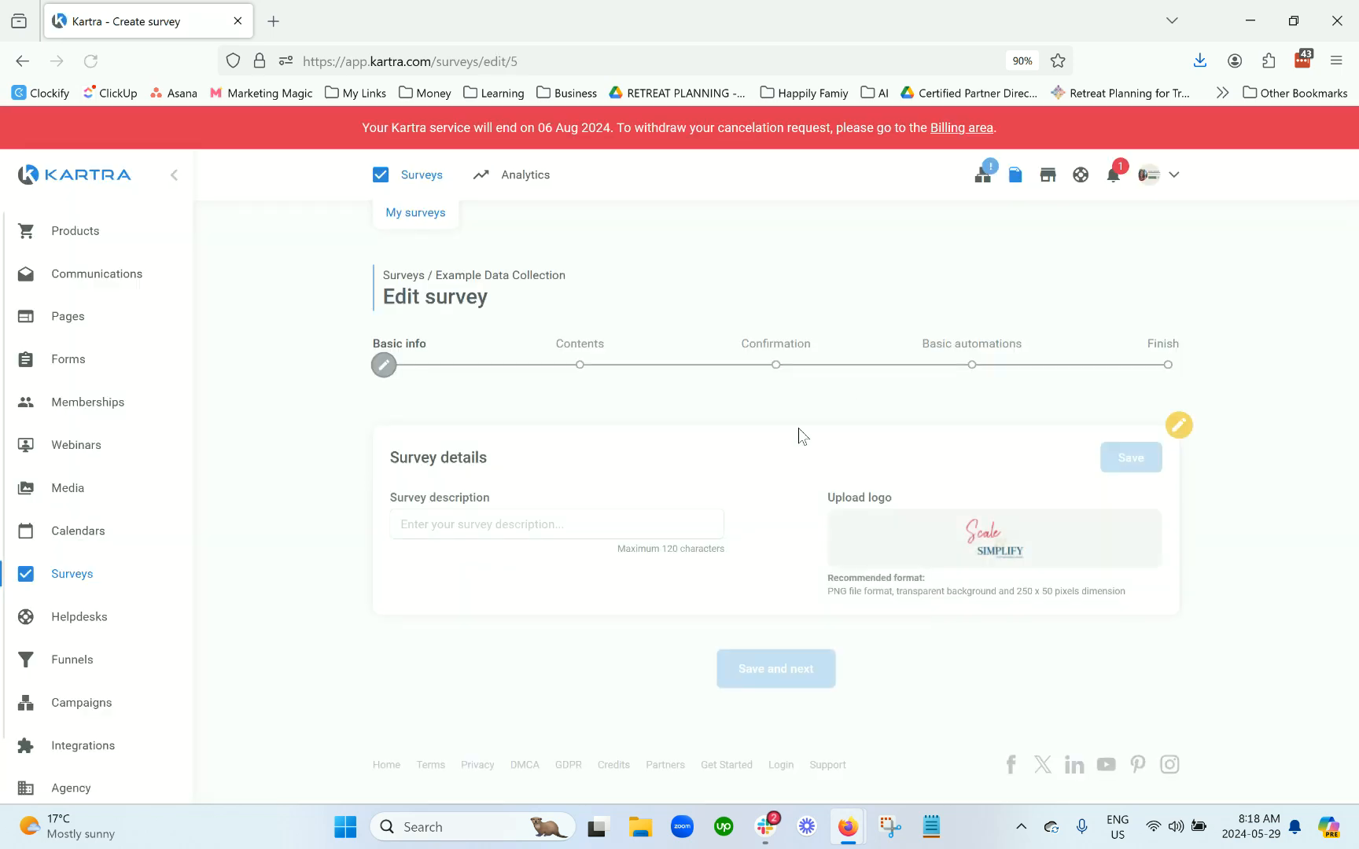
Step: Save "Data Collection" as the survey description and advance past the contents stage without launching the builder
click(516, 527)
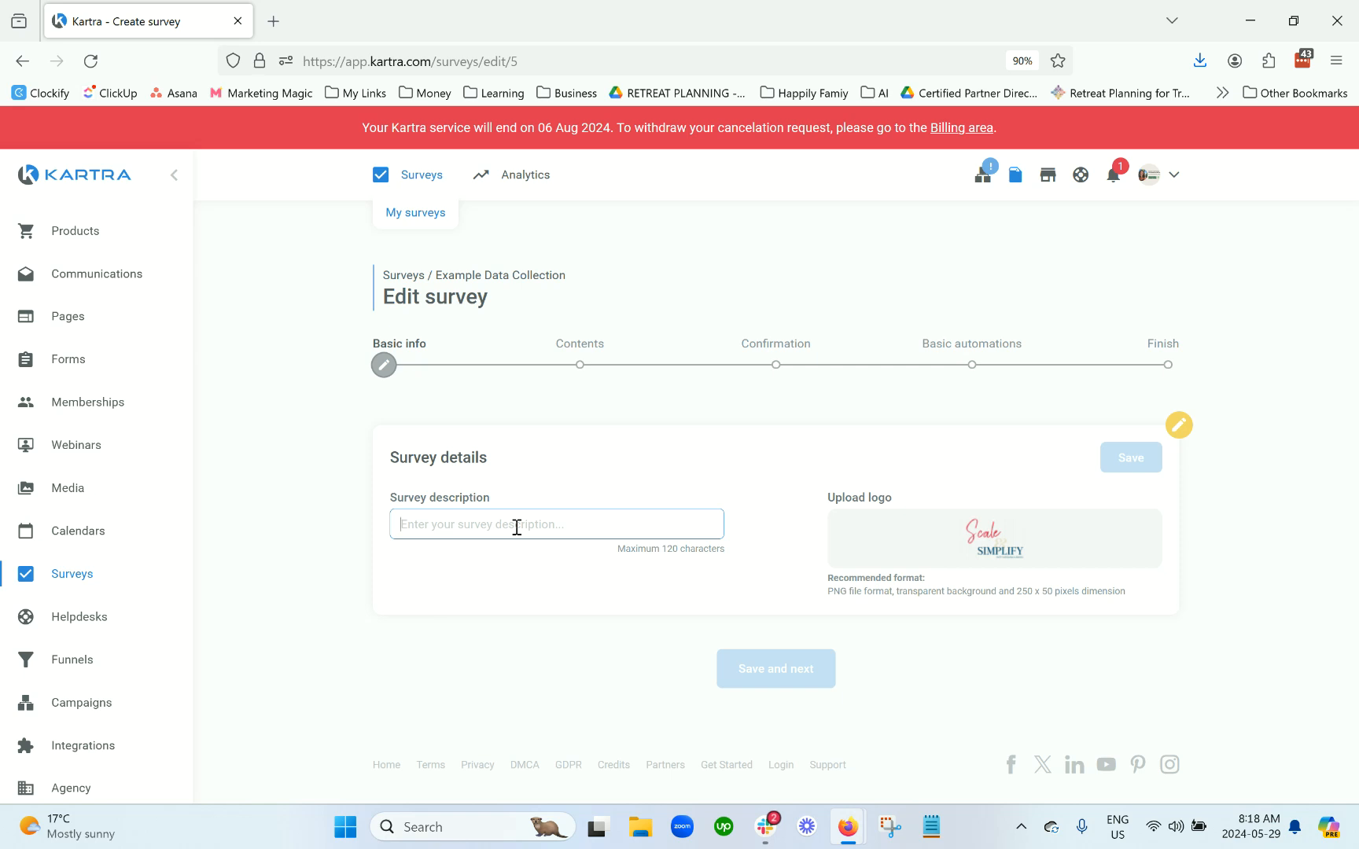
text(Data Collection)
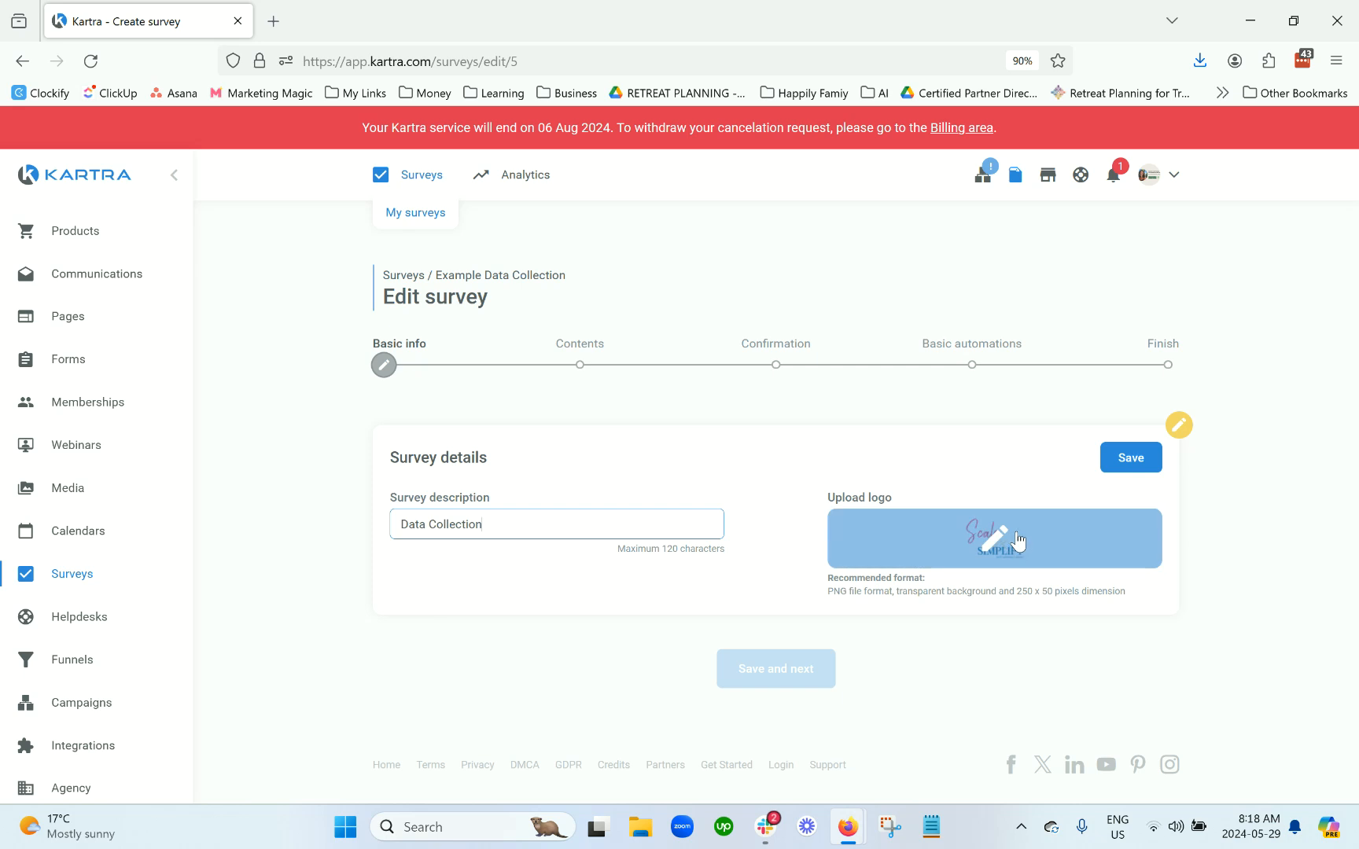
click(1129, 457)
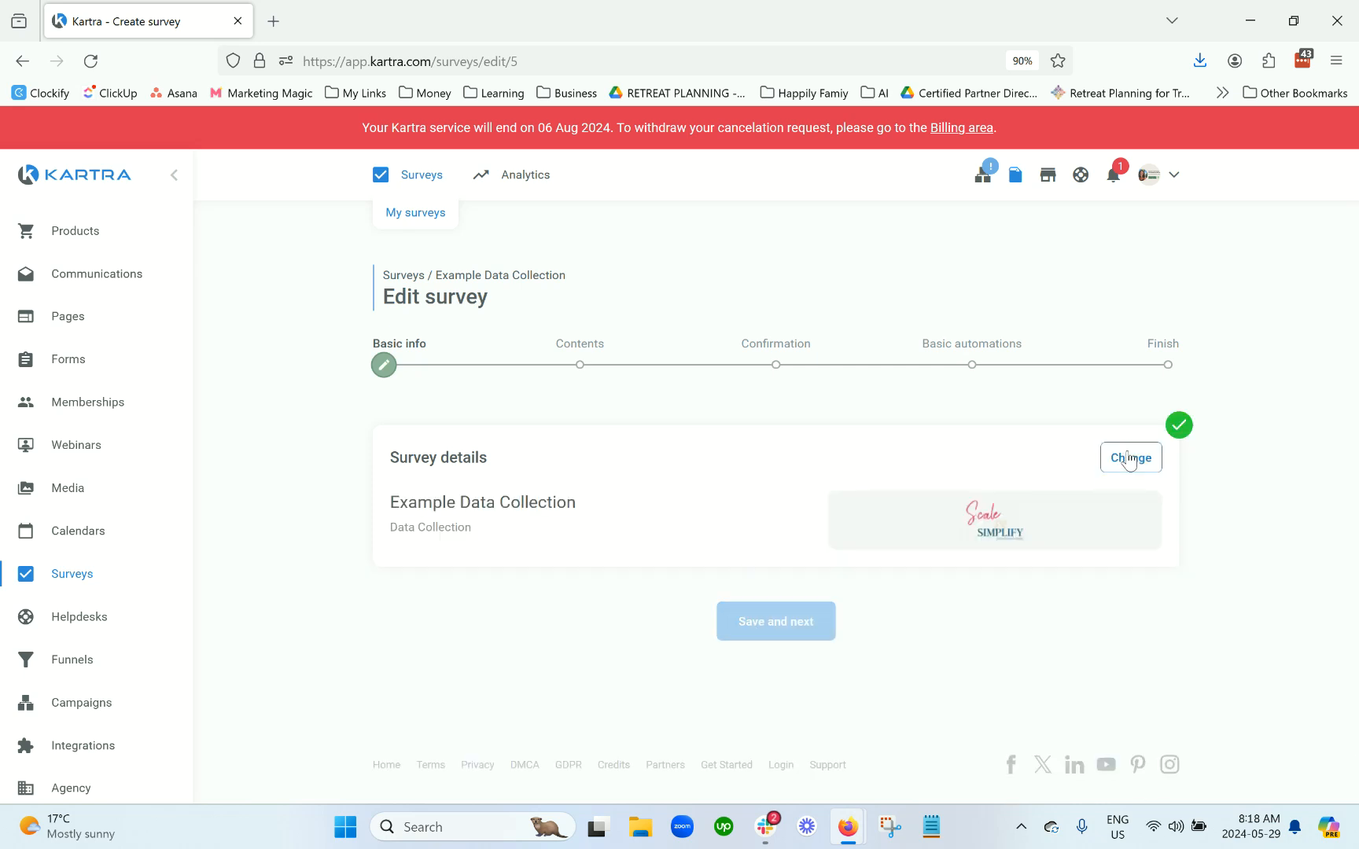
click(753, 634)
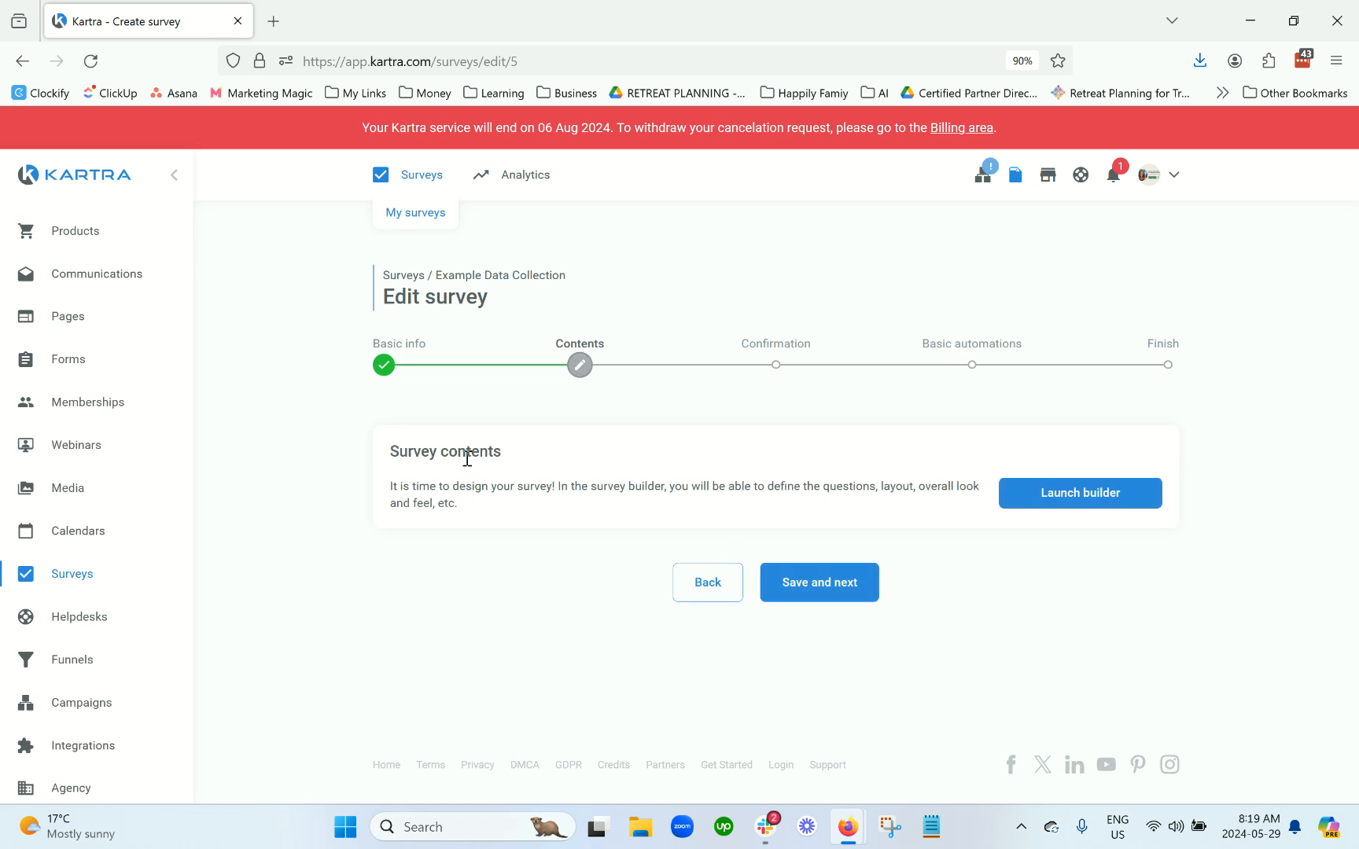
triple_click(467, 459)
click(804, 589)
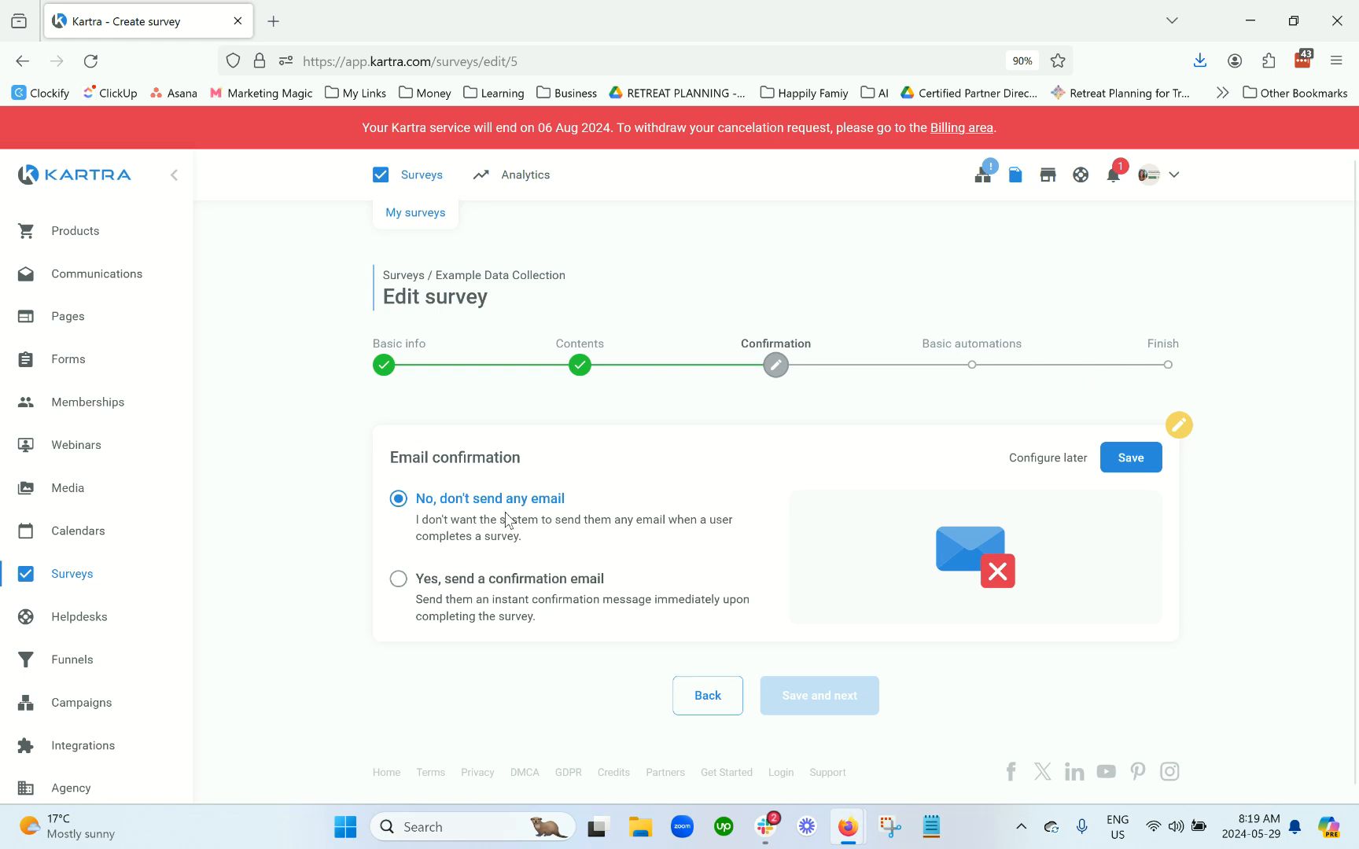
Step: Enable a confirmation email through KartraMail, accept the low-deliverability notice about DKIM, and save the setting
click(526, 580)
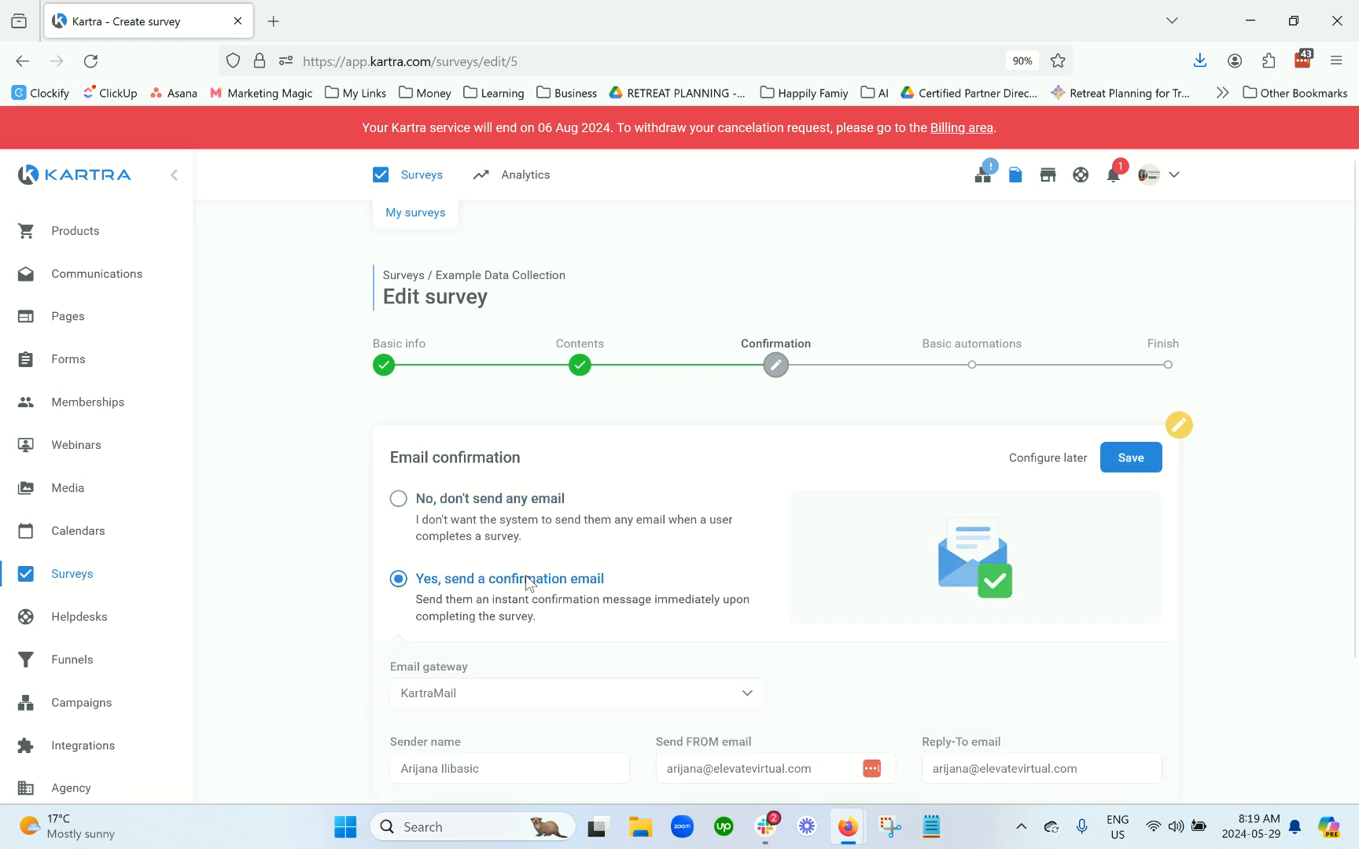
scroll(525, 578, down, 3)
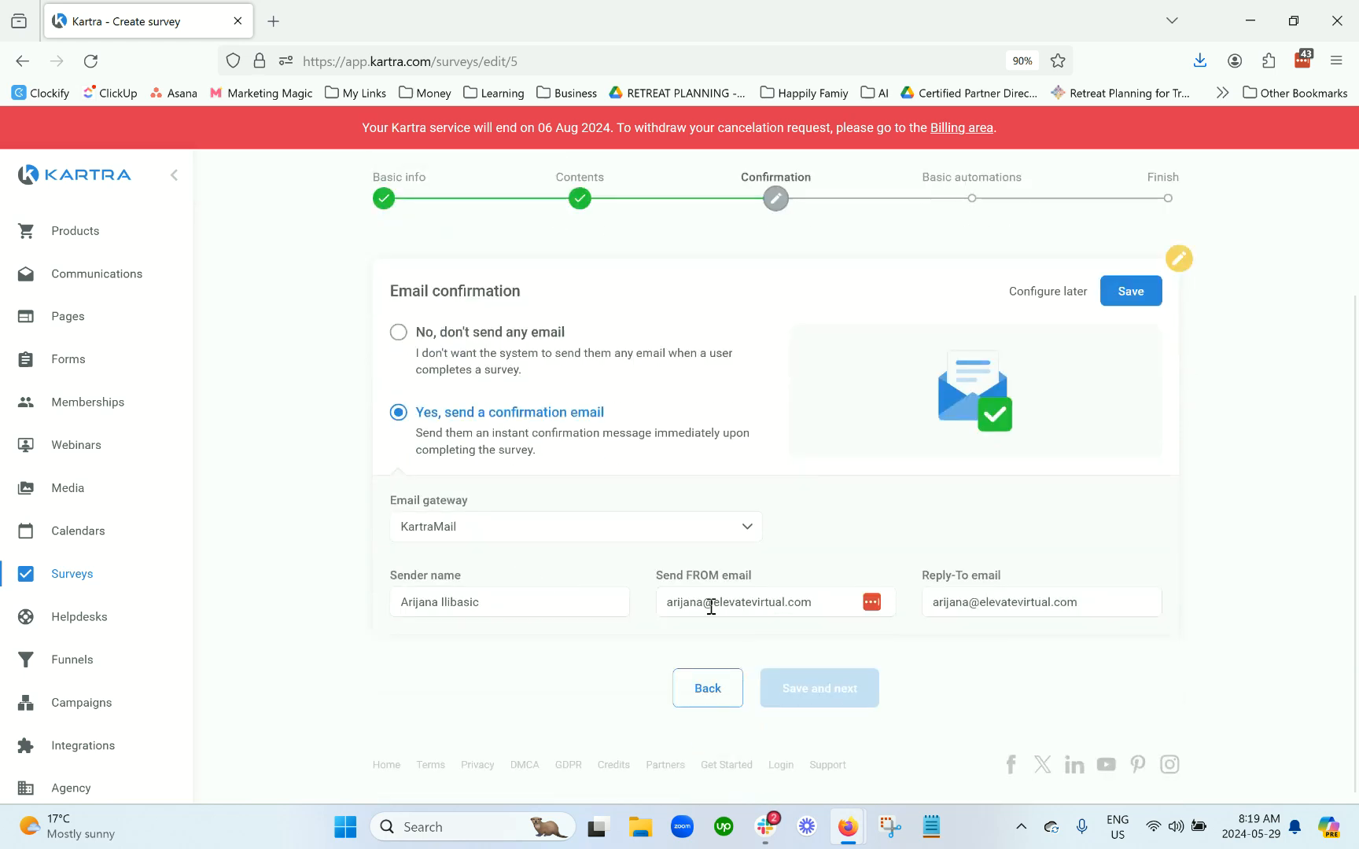
click(1130, 292)
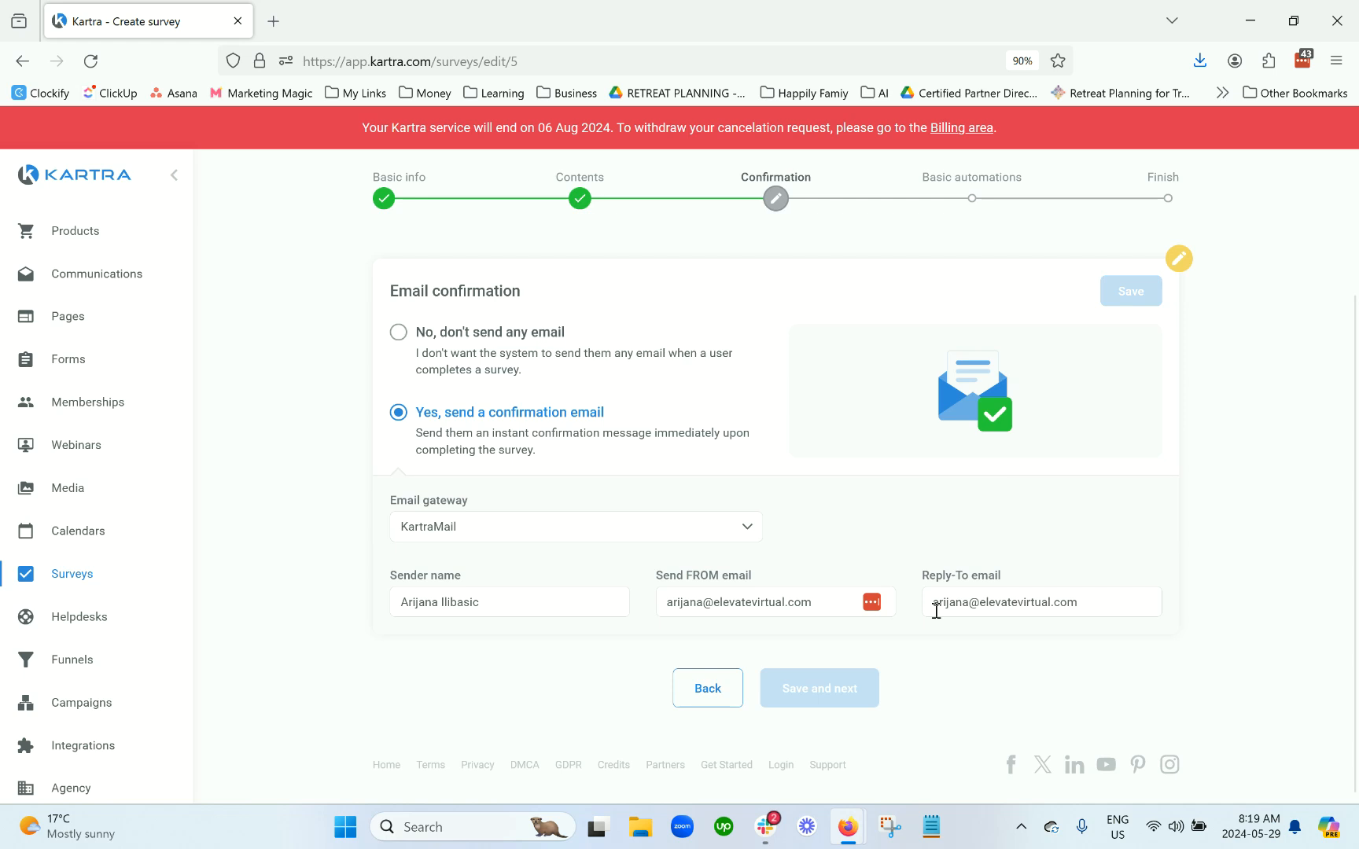
scroll(684, 480, down, 2)
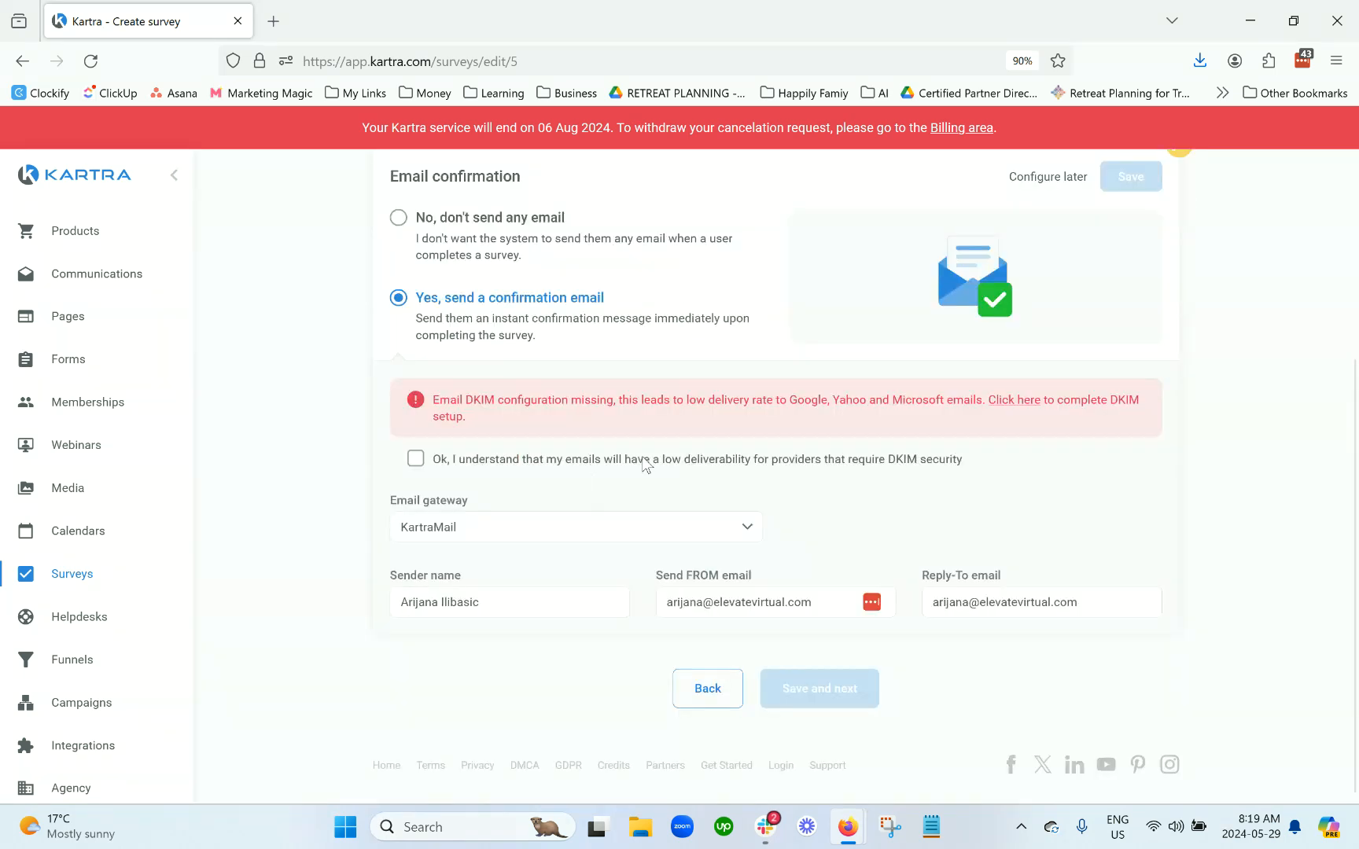
click(642, 460)
click(1130, 179)
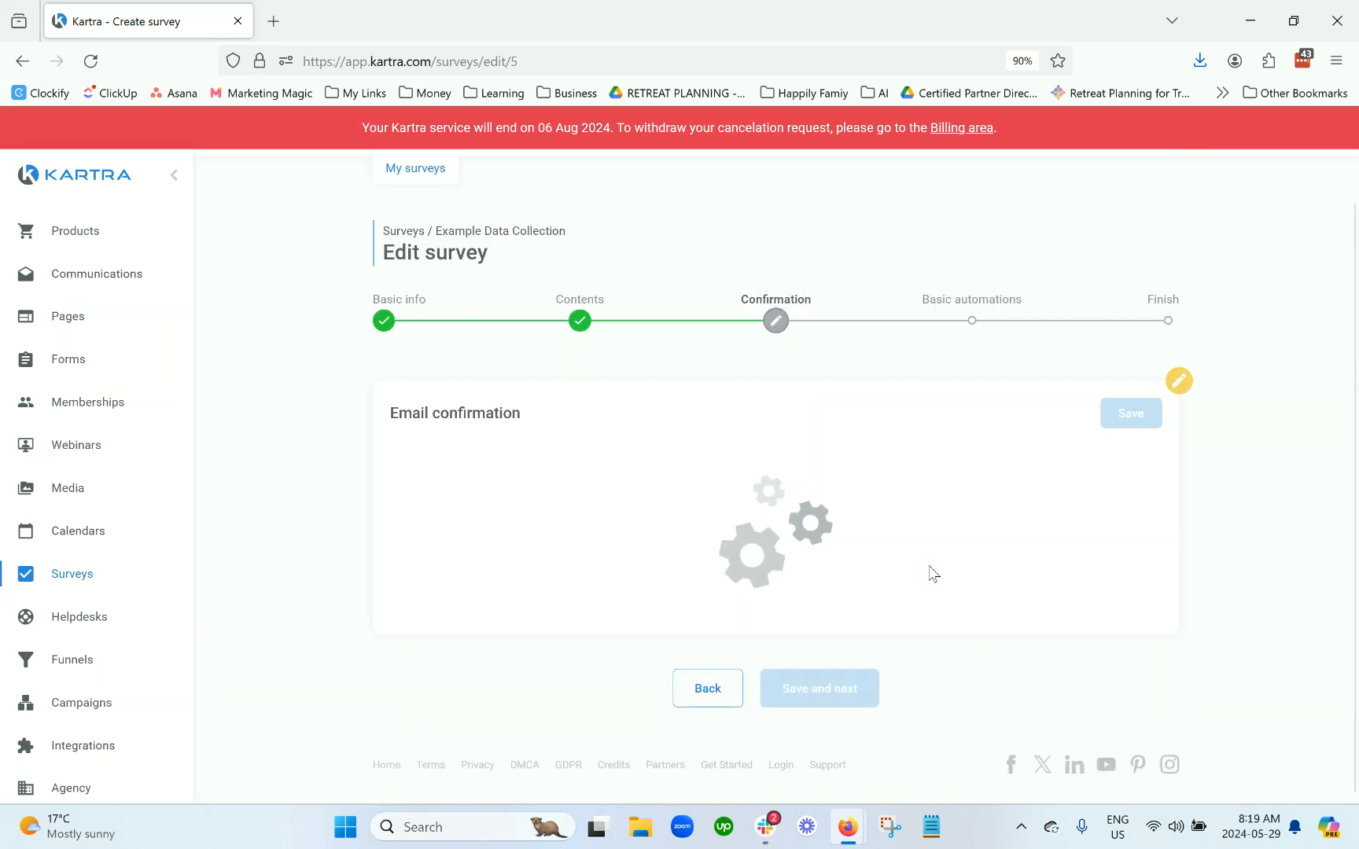
Step: Change the email confirmation setting to send no email, save it, and continue to the basic automations stage
scroll(880, 554, down, 4)
scroll(821, 582, up, 1)
scroll(885, 523, down, 4)
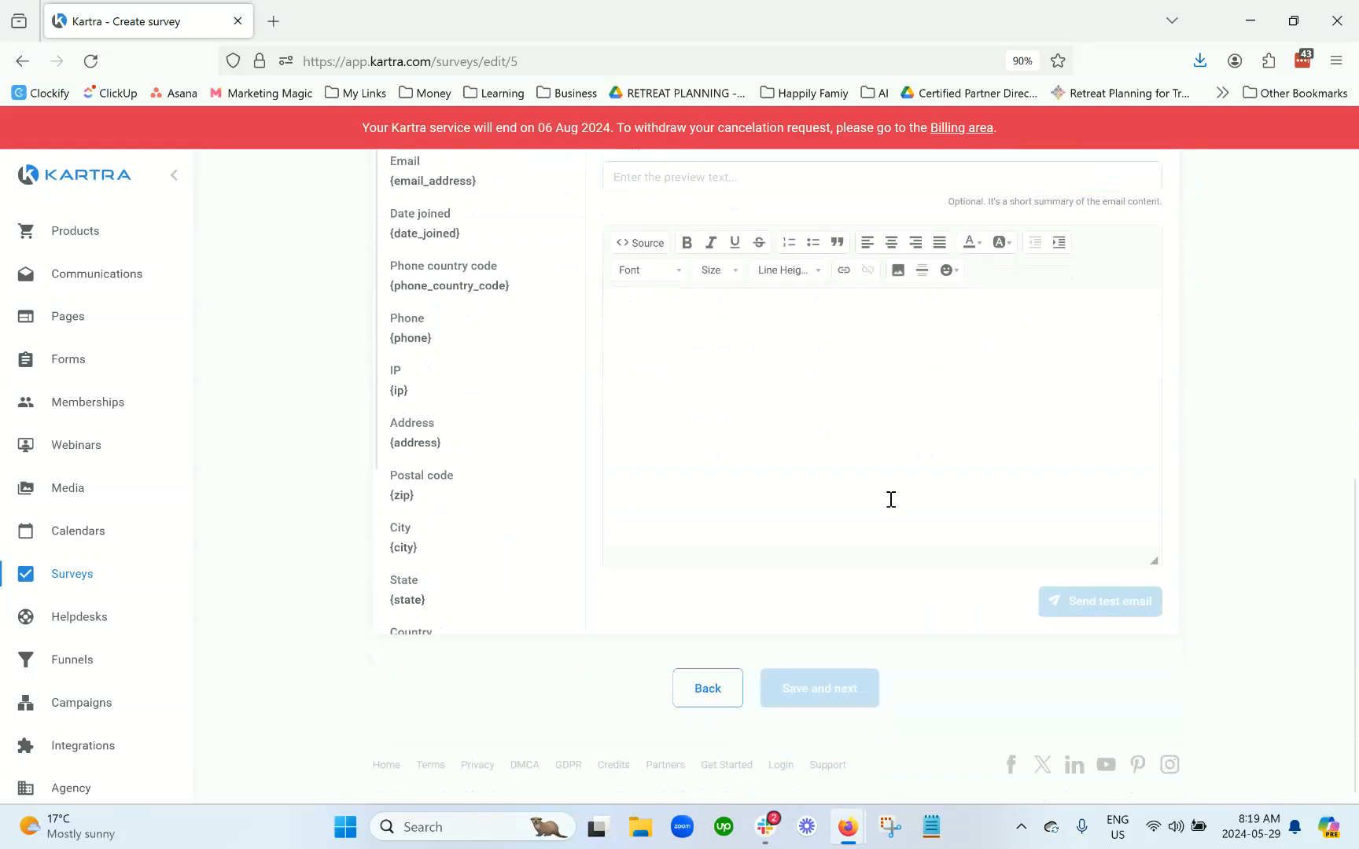
scroll(882, 498, up, 10)
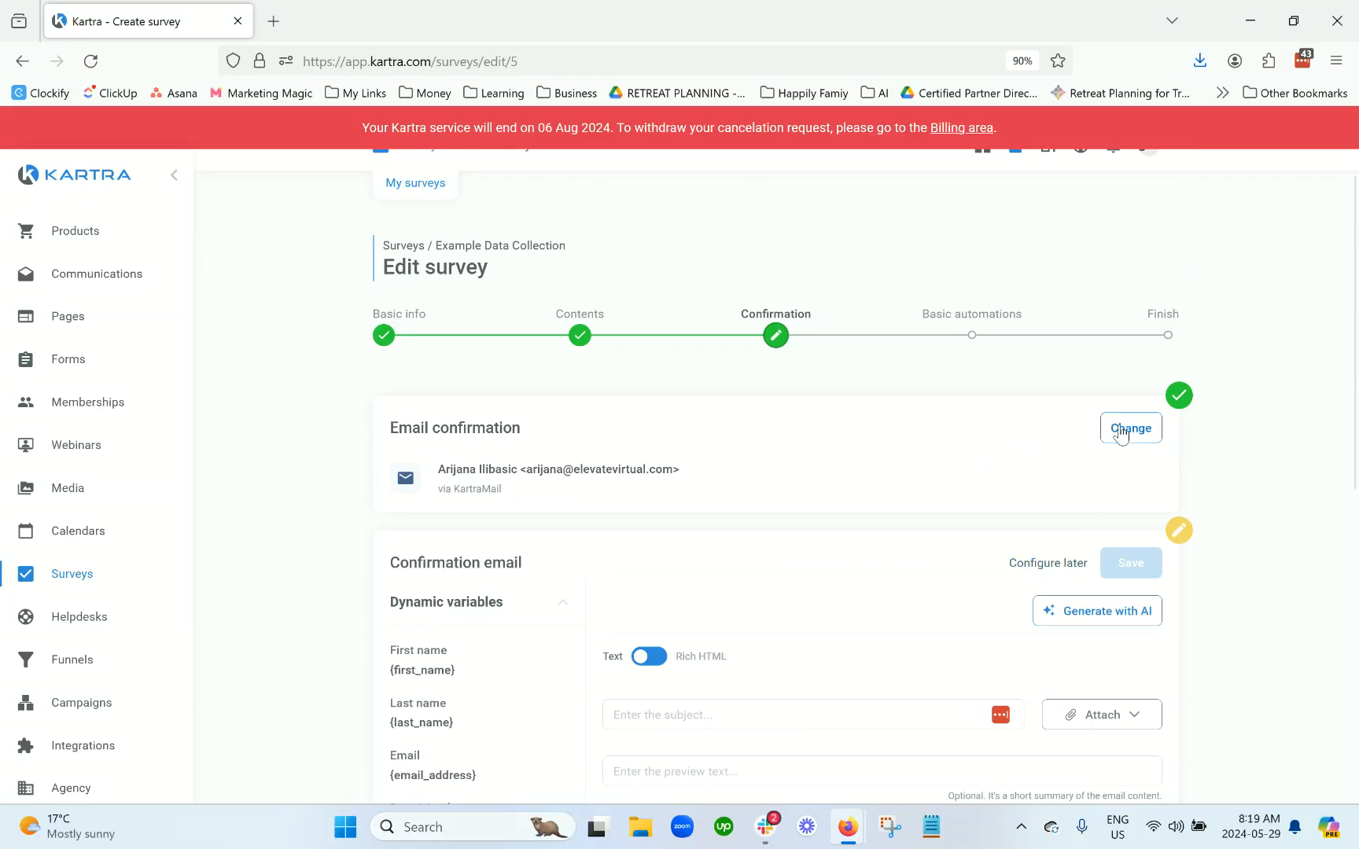
click(1120, 435)
click(563, 503)
click(1130, 427)
drag(674, 515, 389, 445)
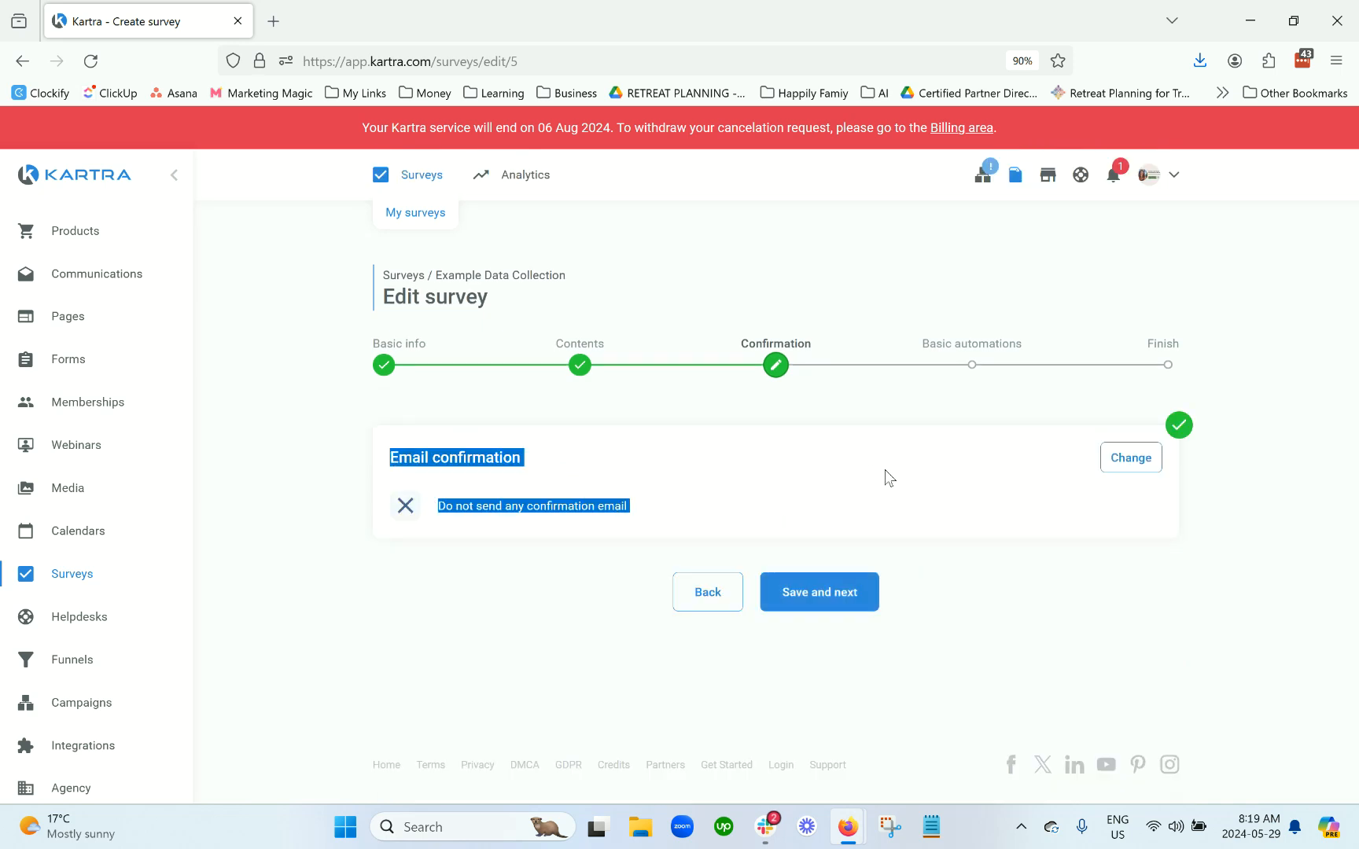
click(872, 496)
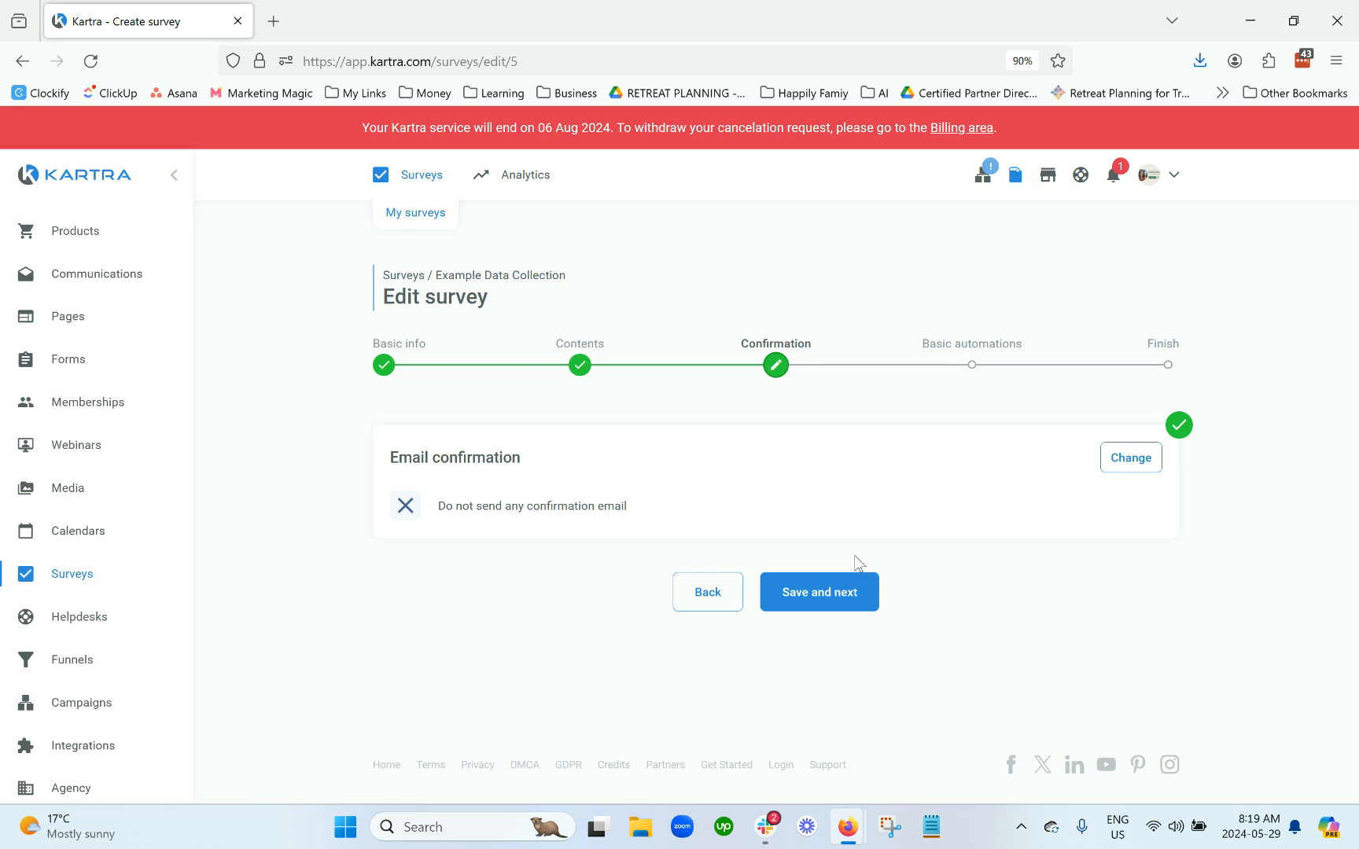
click(843, 600)
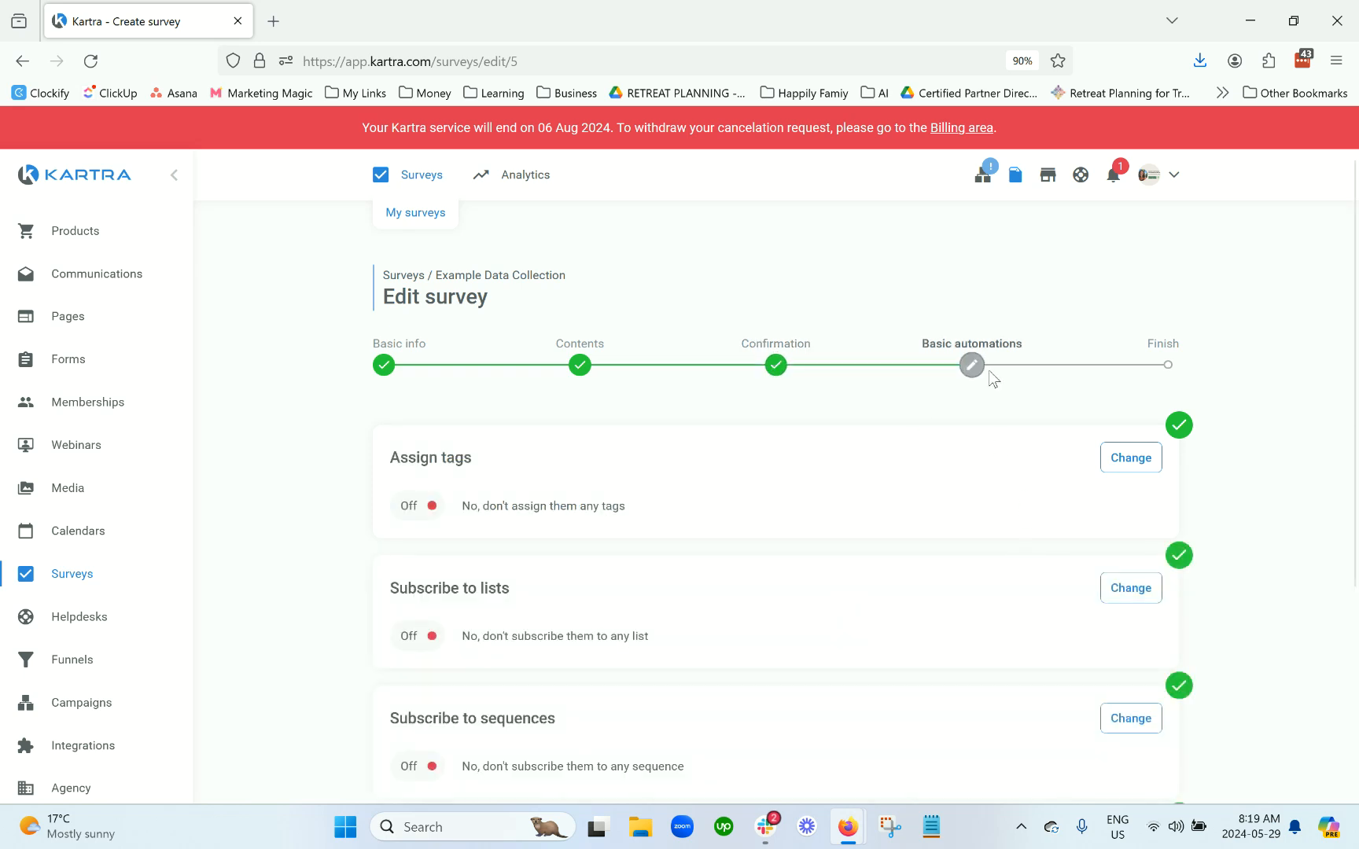
Step: Review the options for assigning tags, subscribing to lists, subscribing to sequences, and basic automations
scroll(472, 457, down, 2)
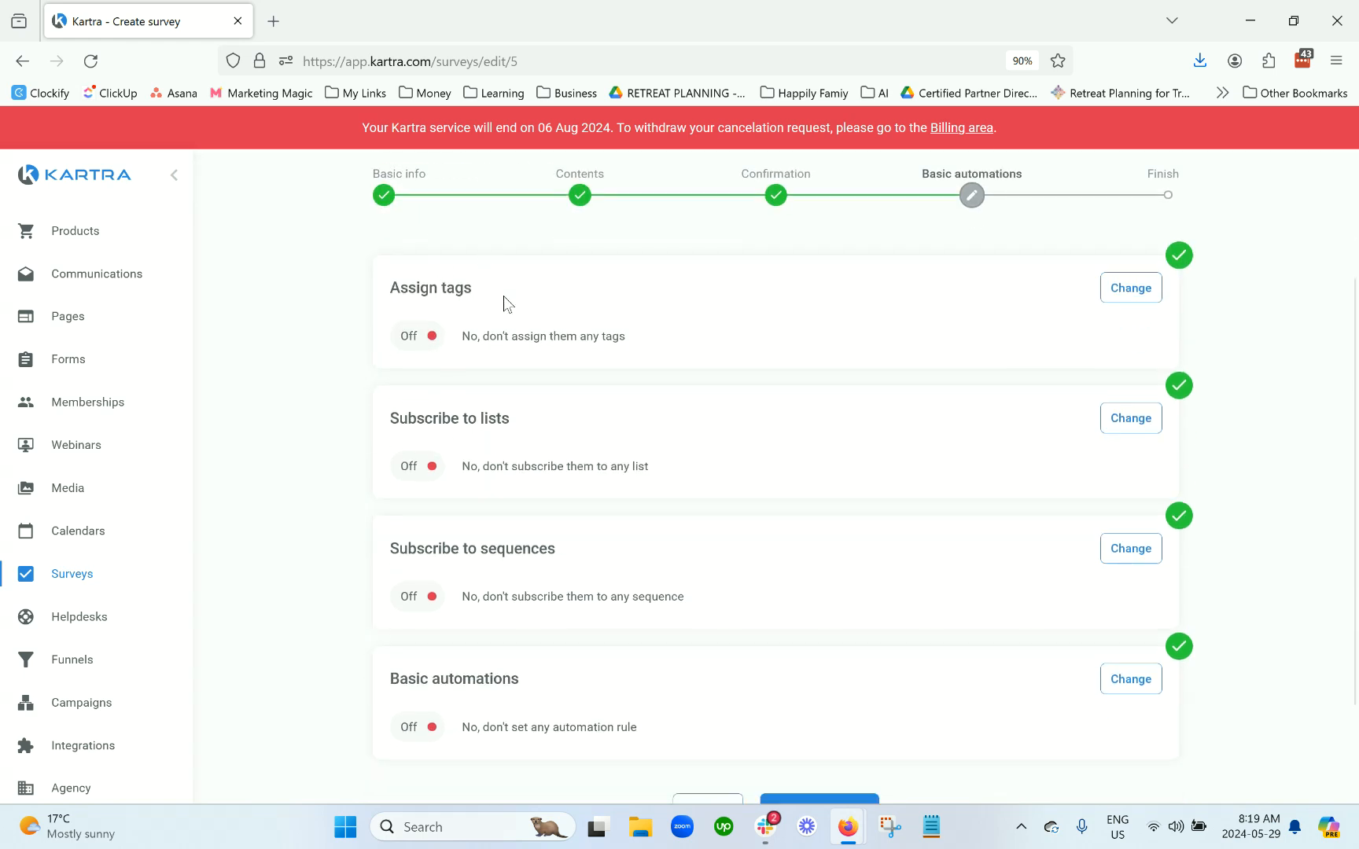
drag(391, 288, 646, 331)
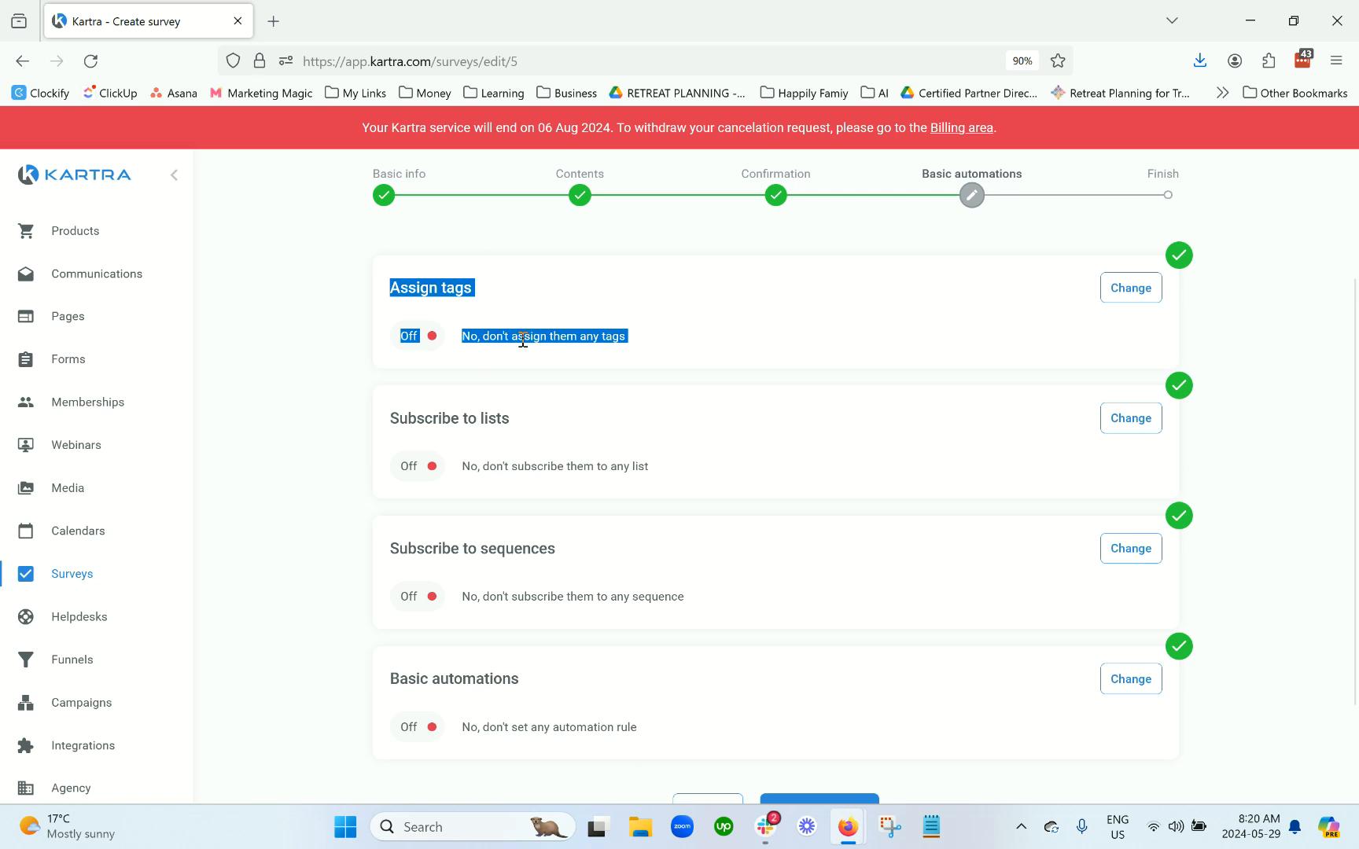
click(795, 328)
scroll(795, 328, up, 3)
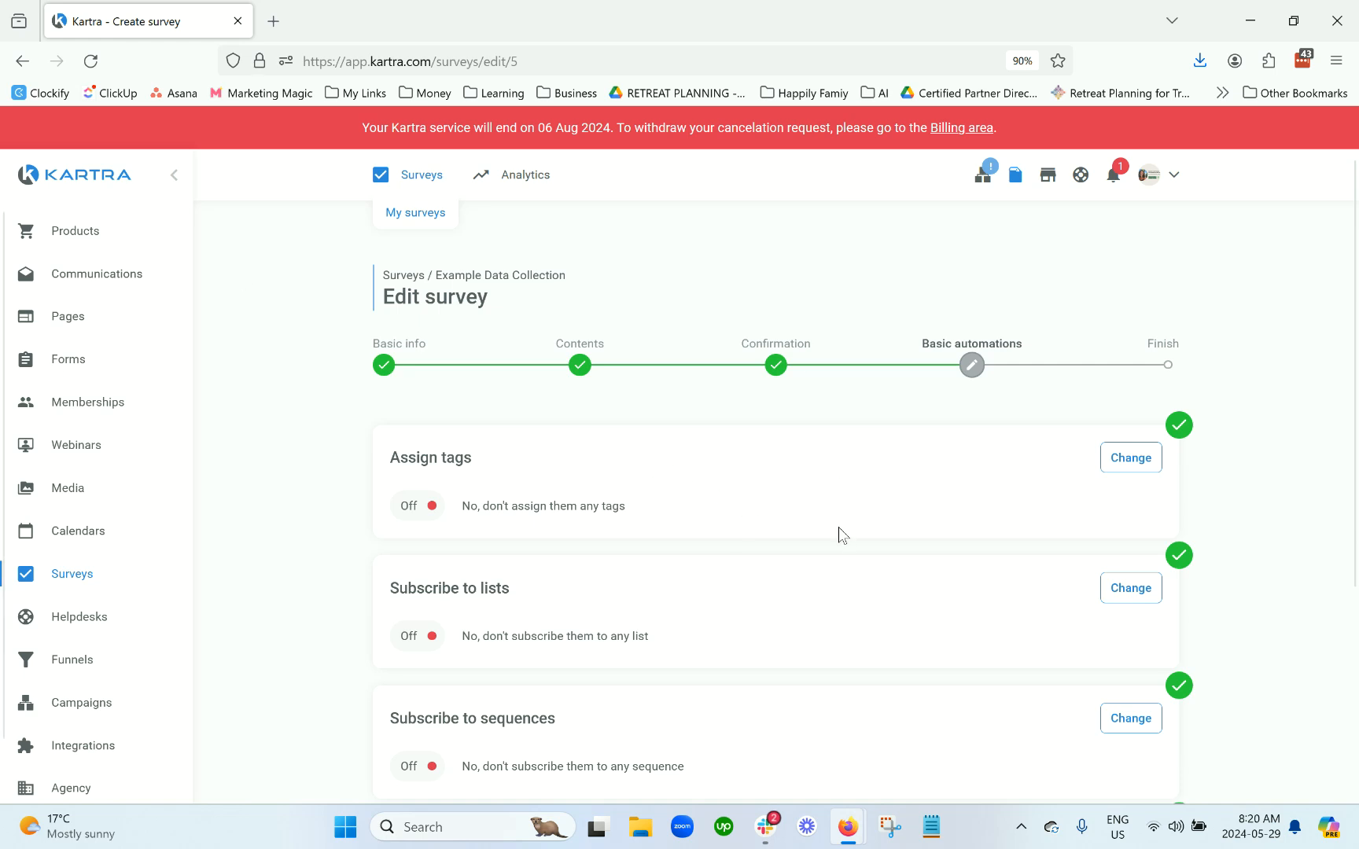
scroll(679, 551, down, 2)
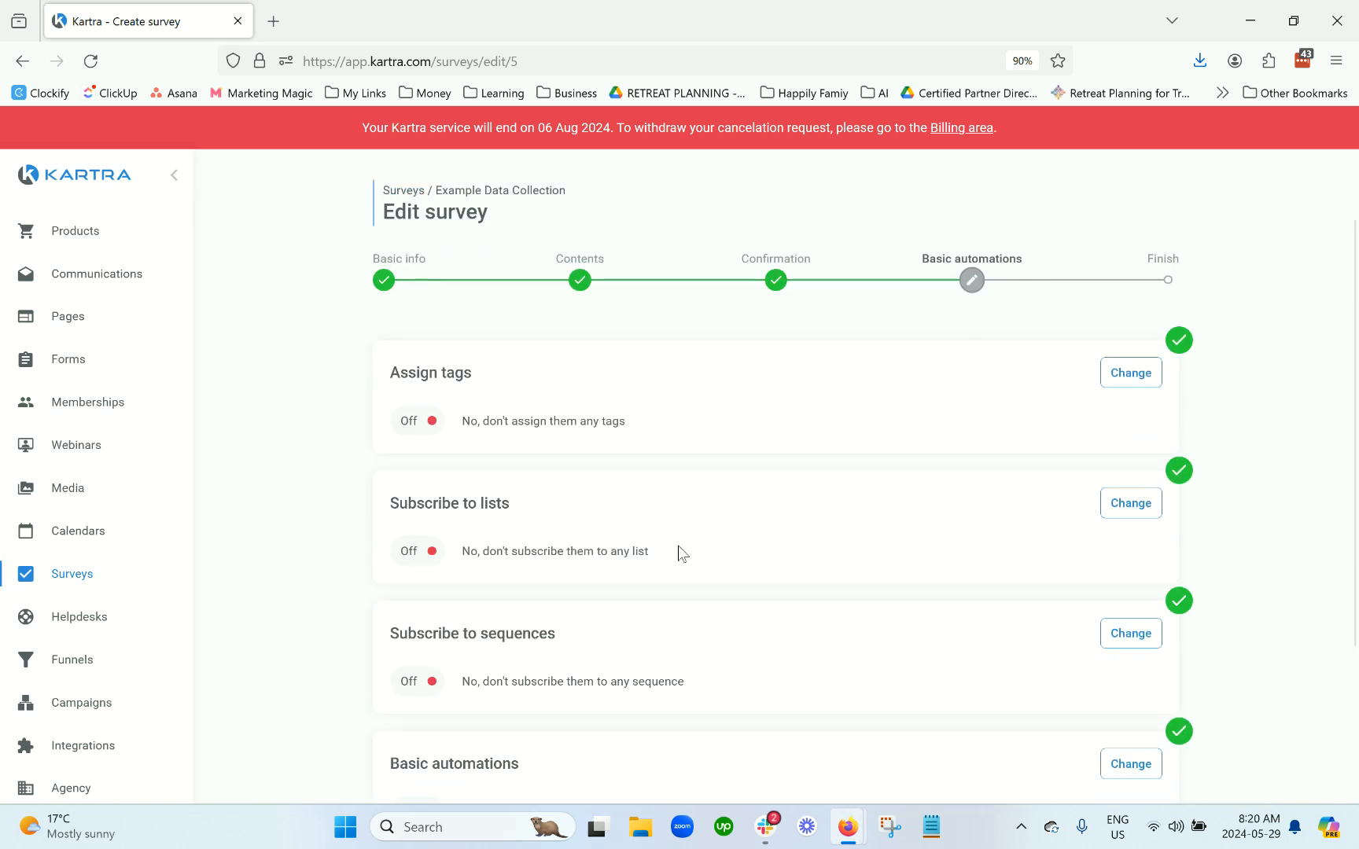
drag(537, 534, 382, 497)
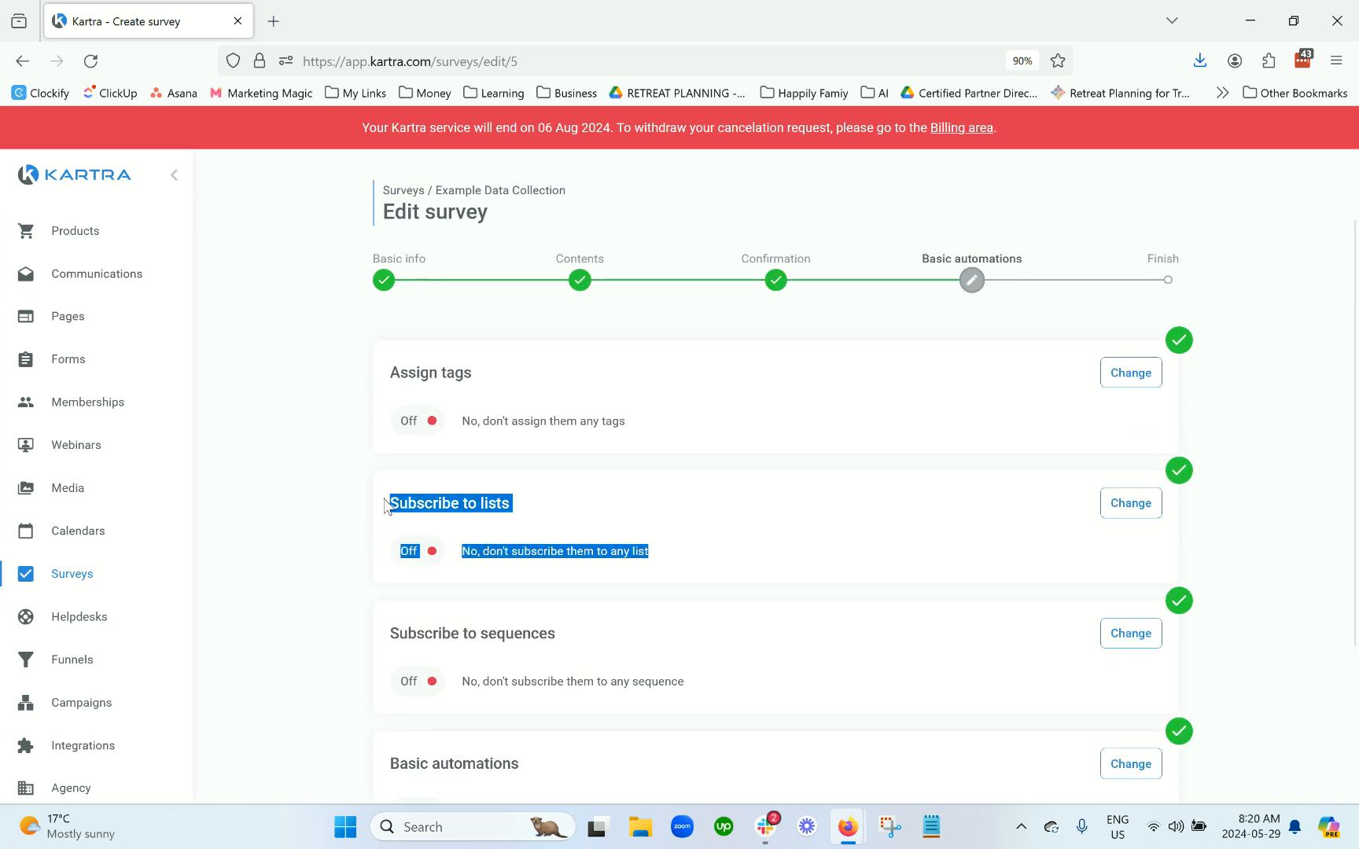
click(834, 534)
scroll(817, 537, down, 2)
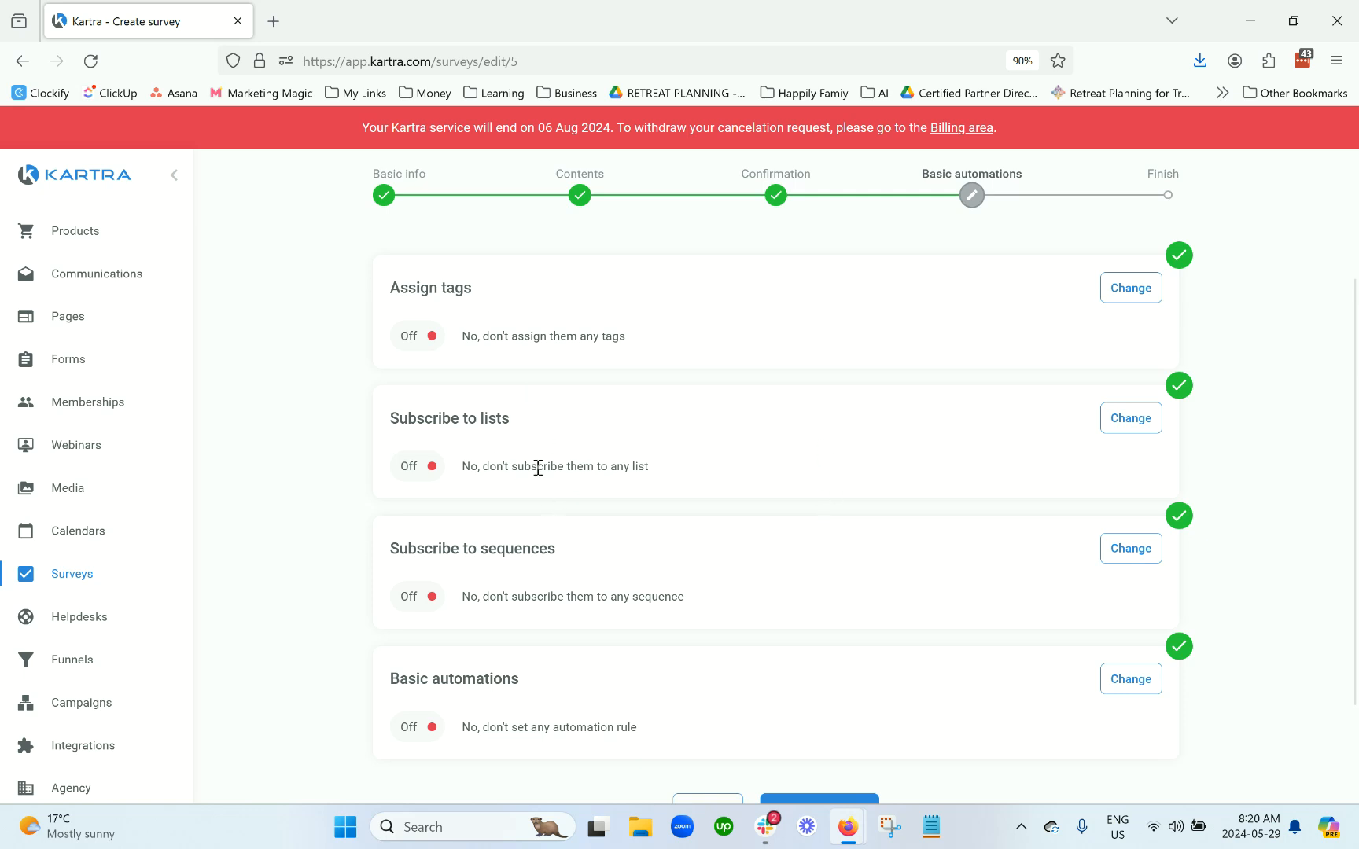
scroll(674, 458, up, 2)
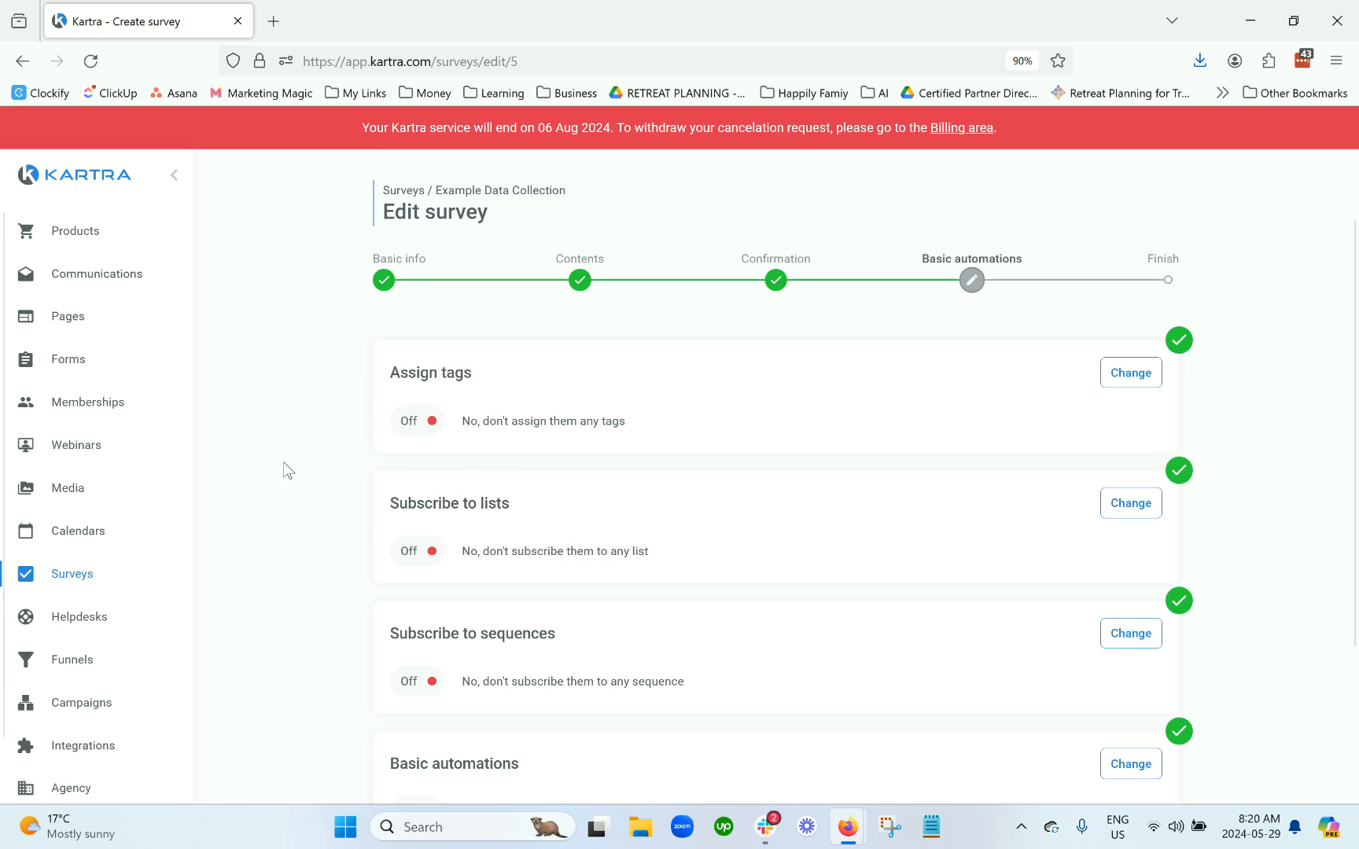
scroll(794, 573, down, 3)
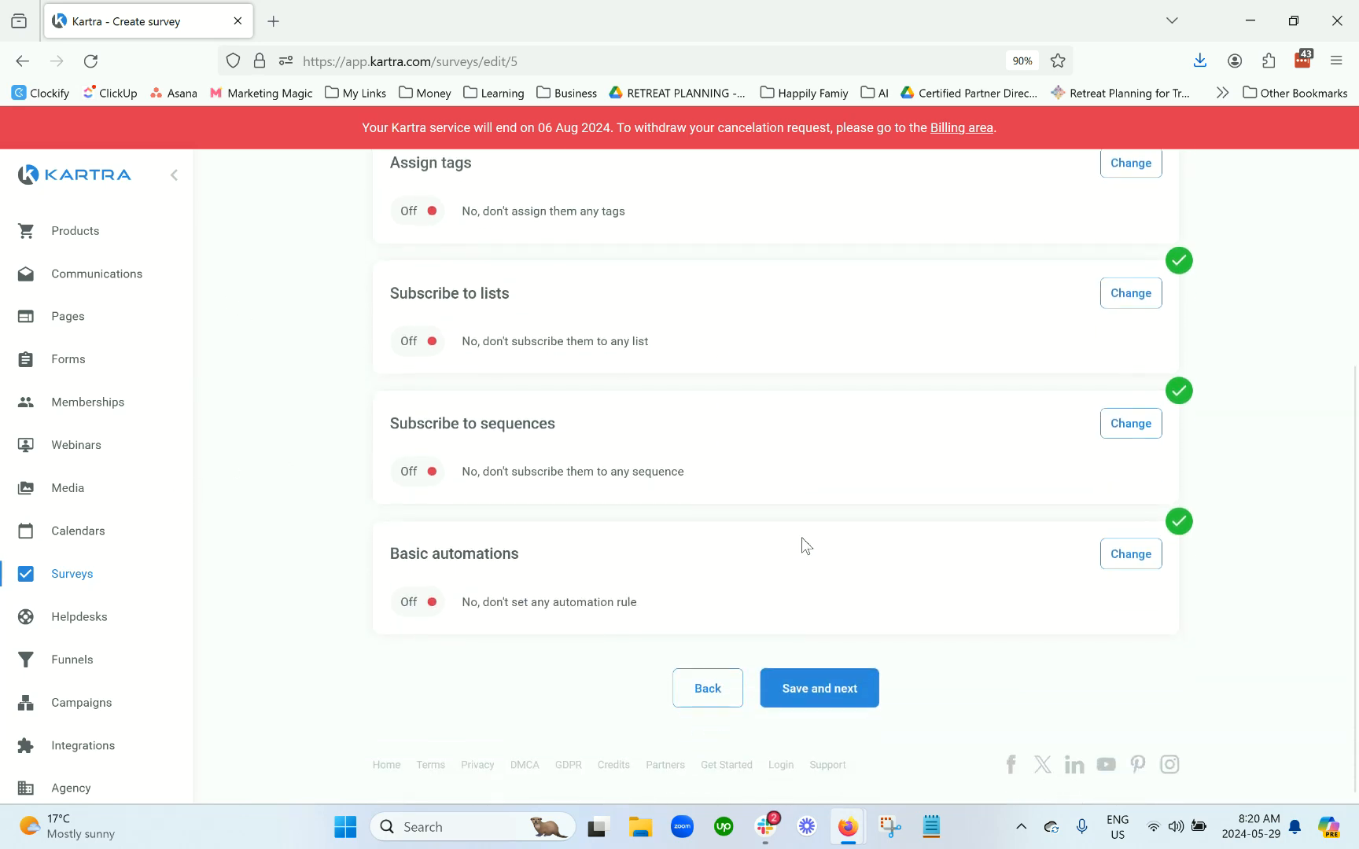
Step: Start a basic automation rule for the survey and add the condition "Lead completes this survey"
click(1112, 563)
click(787, 618)
click(524, 297)
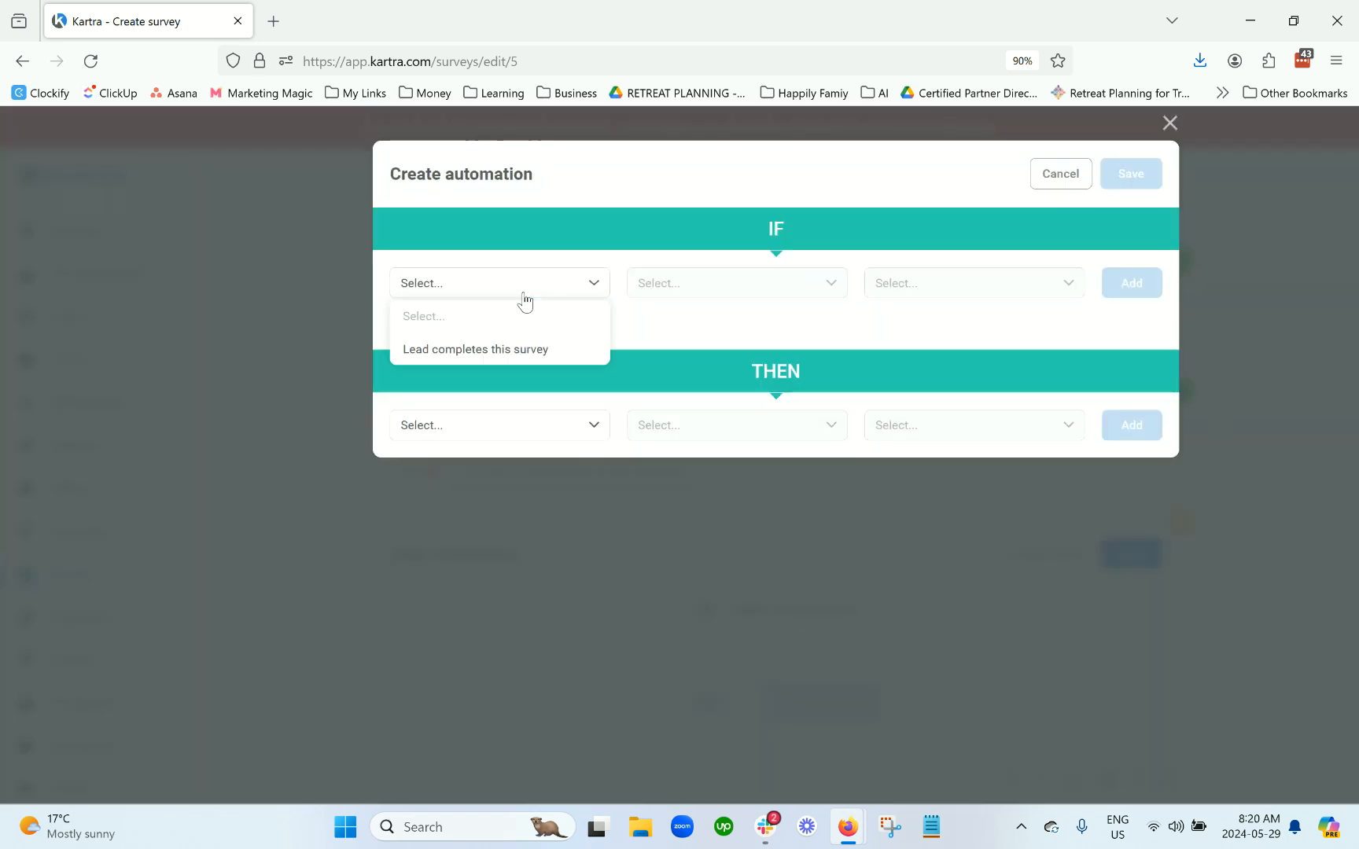
click(529, 349)
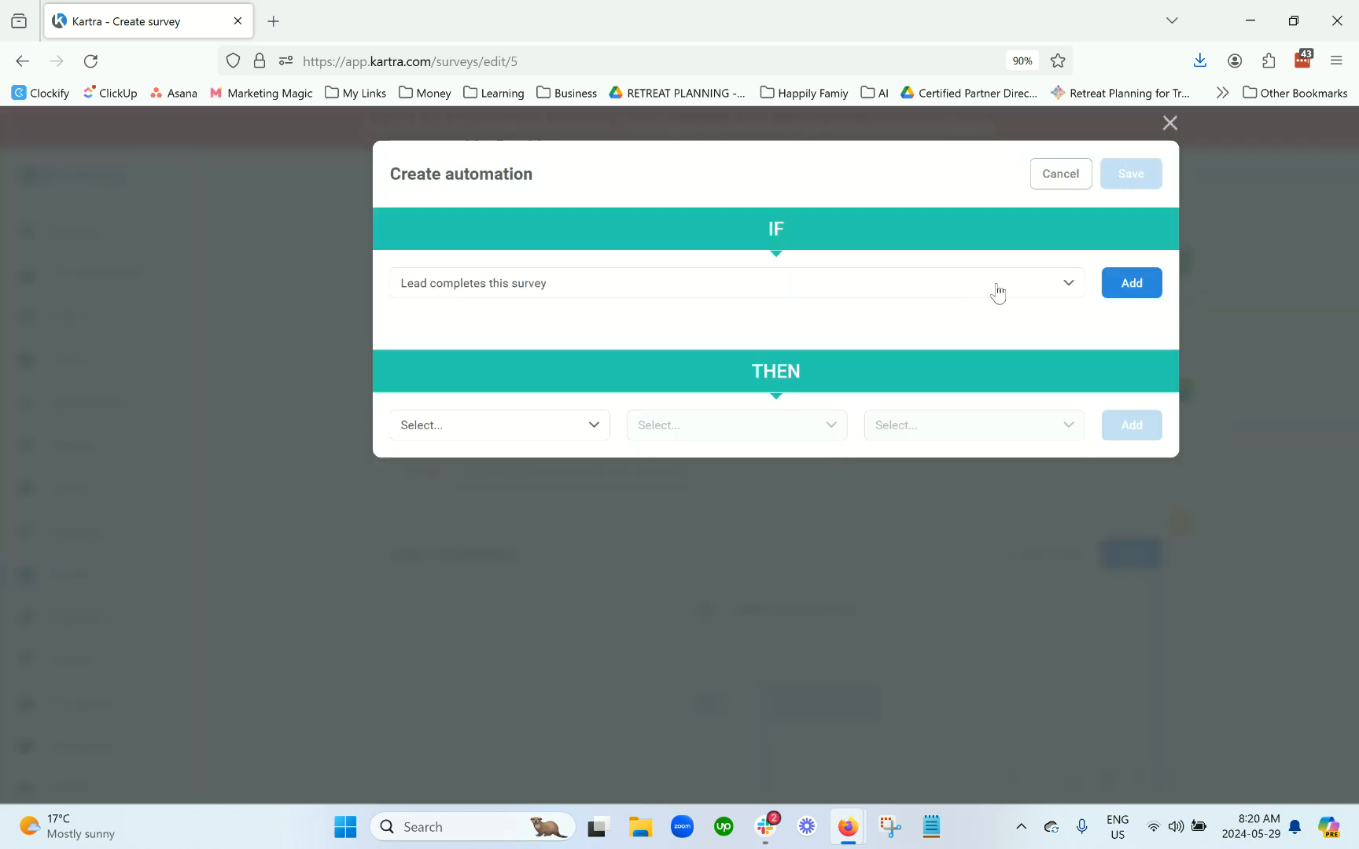
click(1129, 284)
Step: Examine the actions available for the automation rule, discard the rule, and save the basic automations setting as off
click(425, 491)
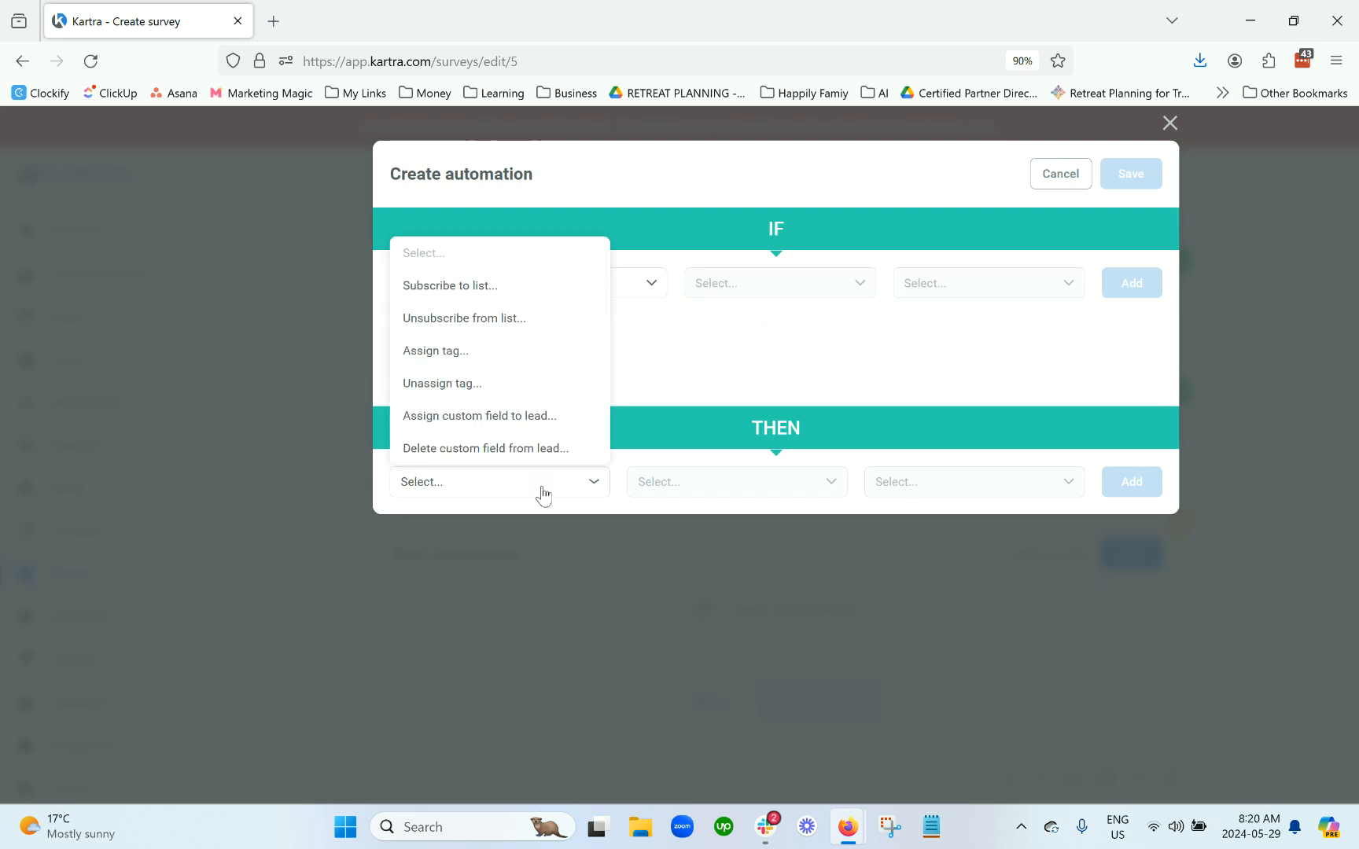
scroll(531, 317, down, 3)
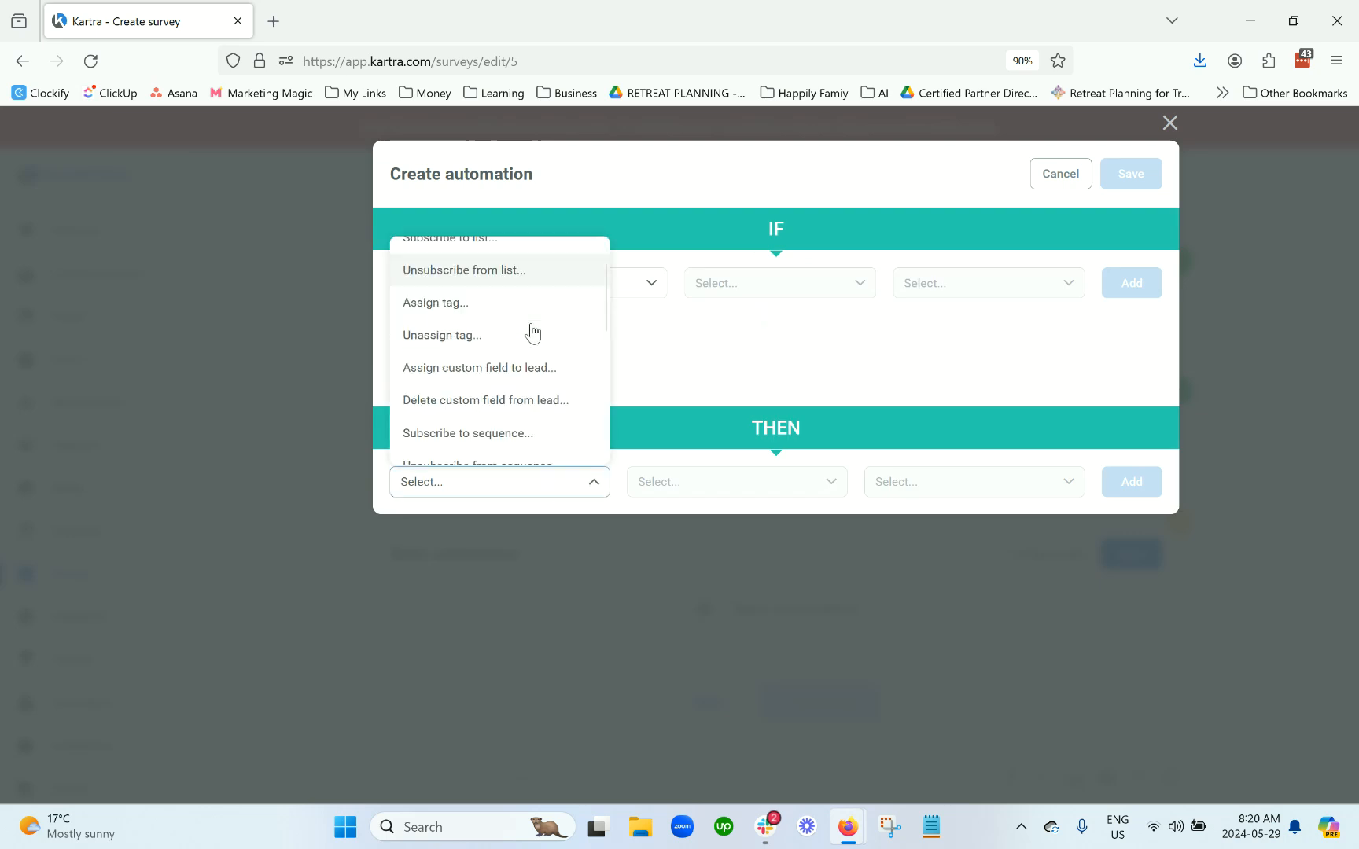
scroll(540, 344, down, 4)
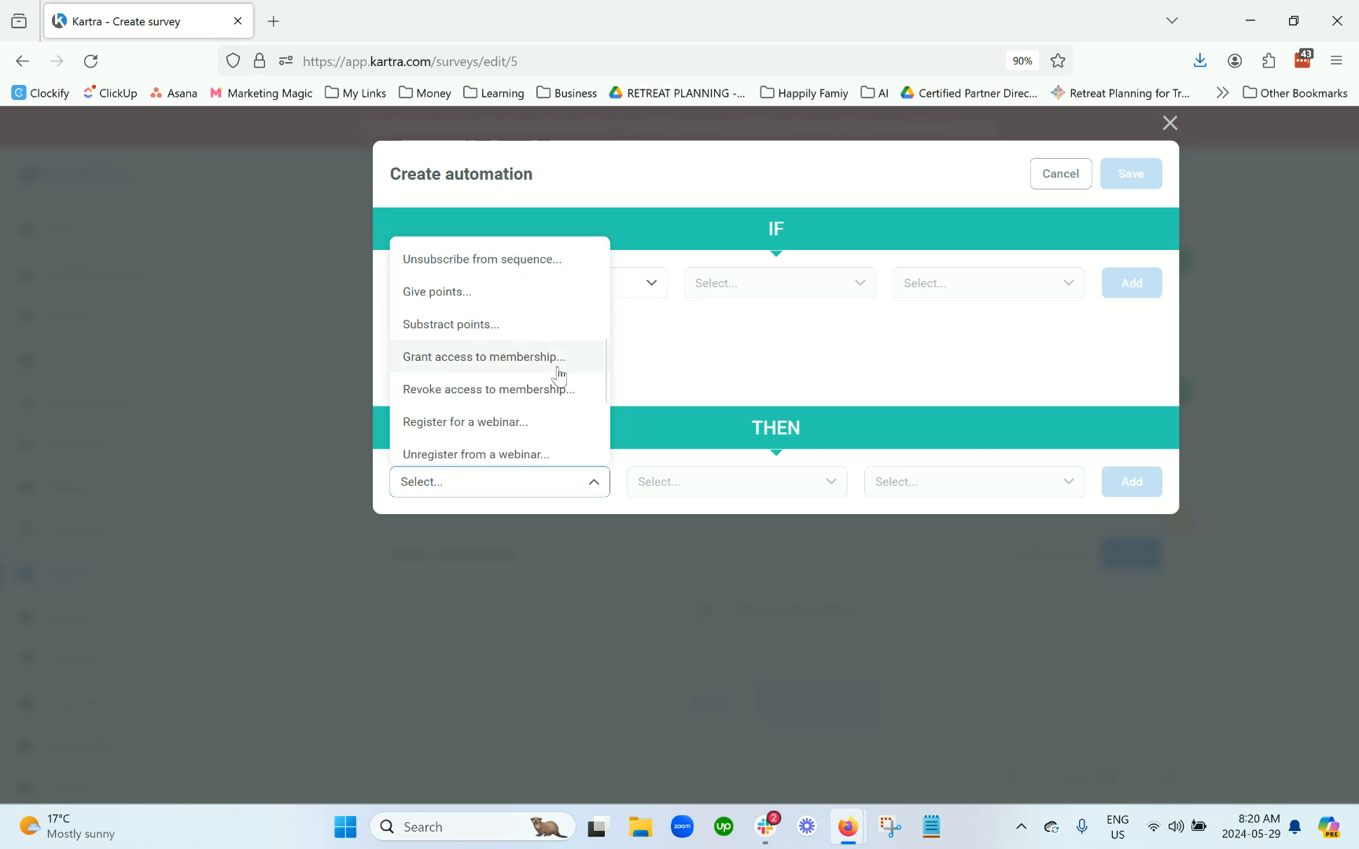
scroll(554, 381, down, 3)
scroll(552, 382, down, 1)
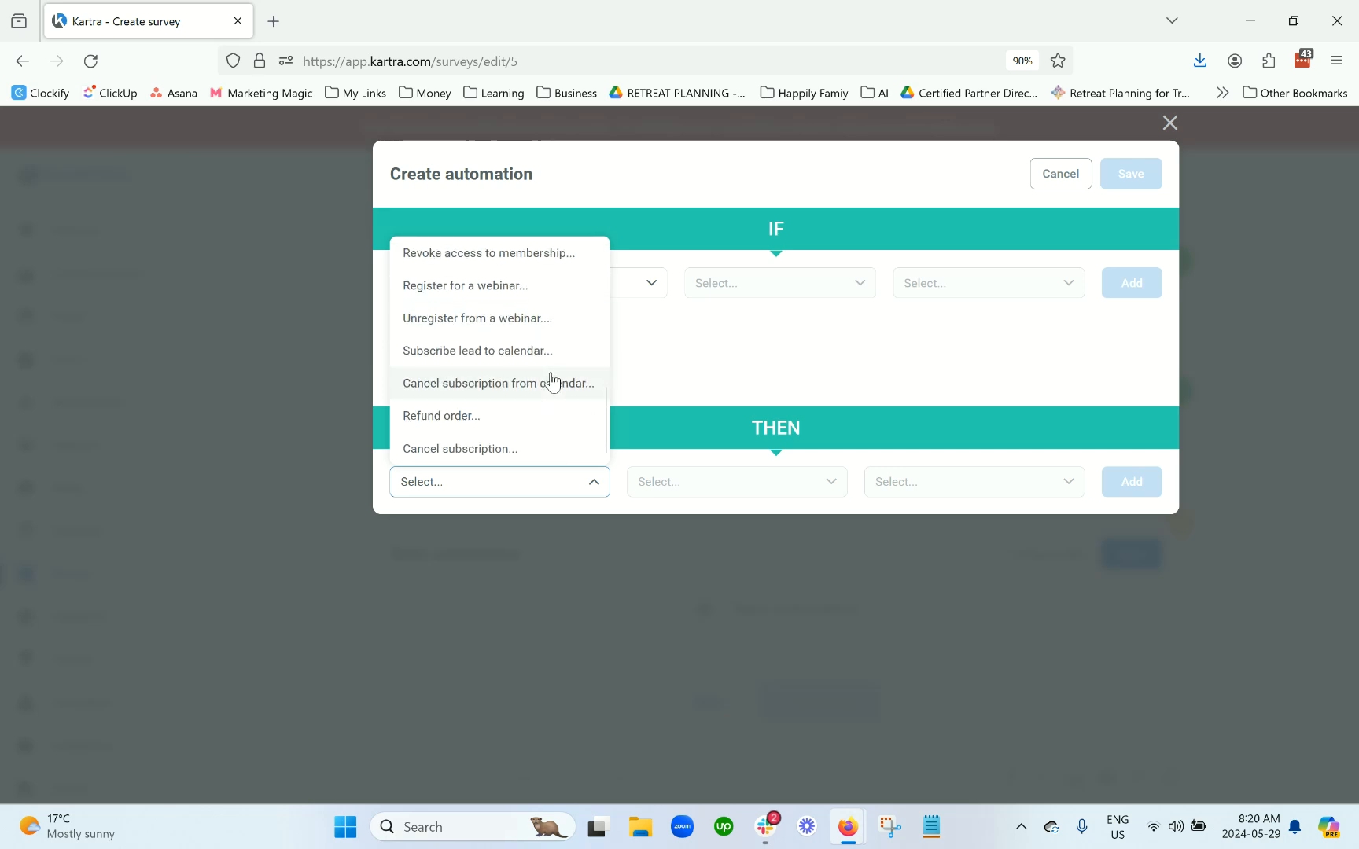
scroll(550, 428, up, 8)
click(1060, 174)
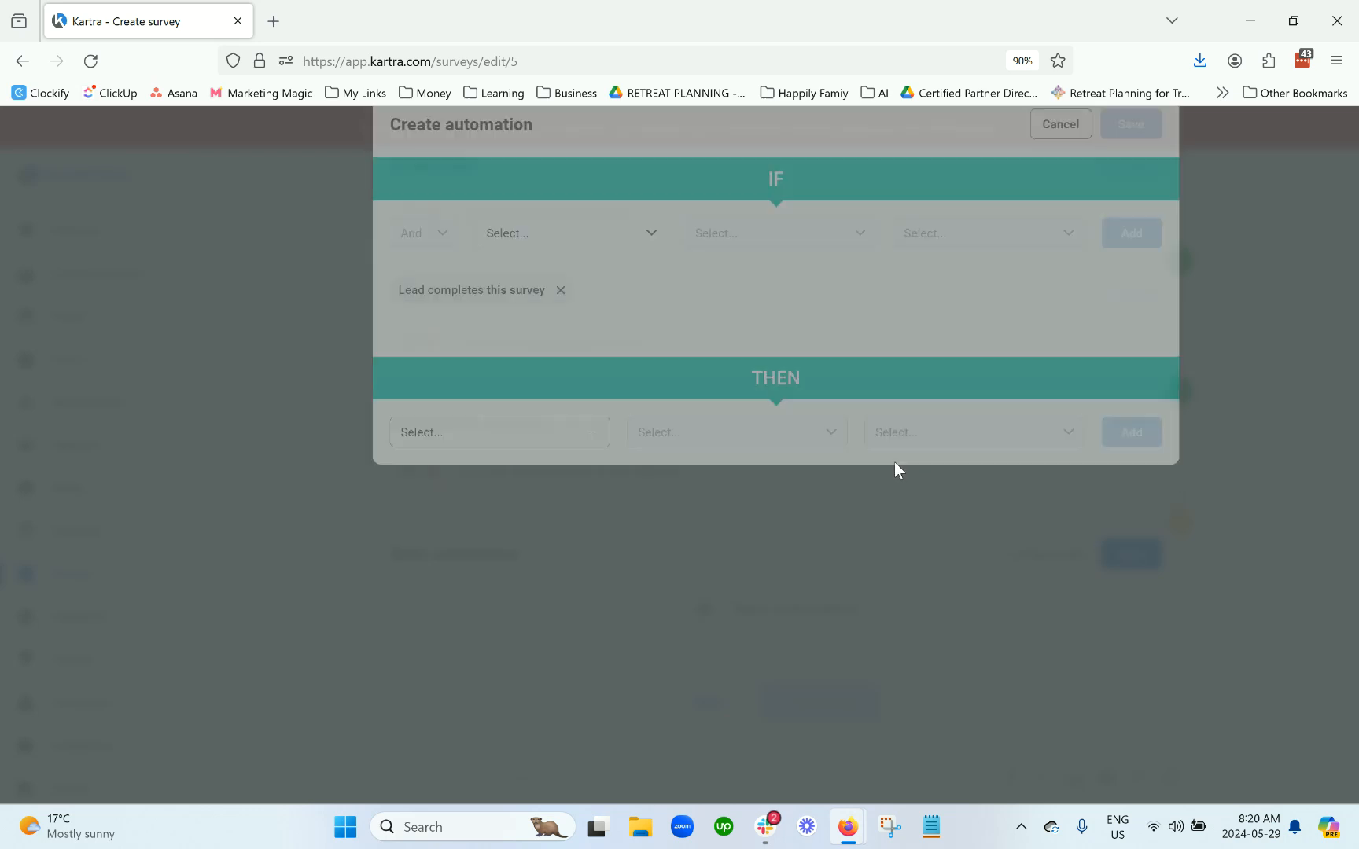
click(1126, 558)
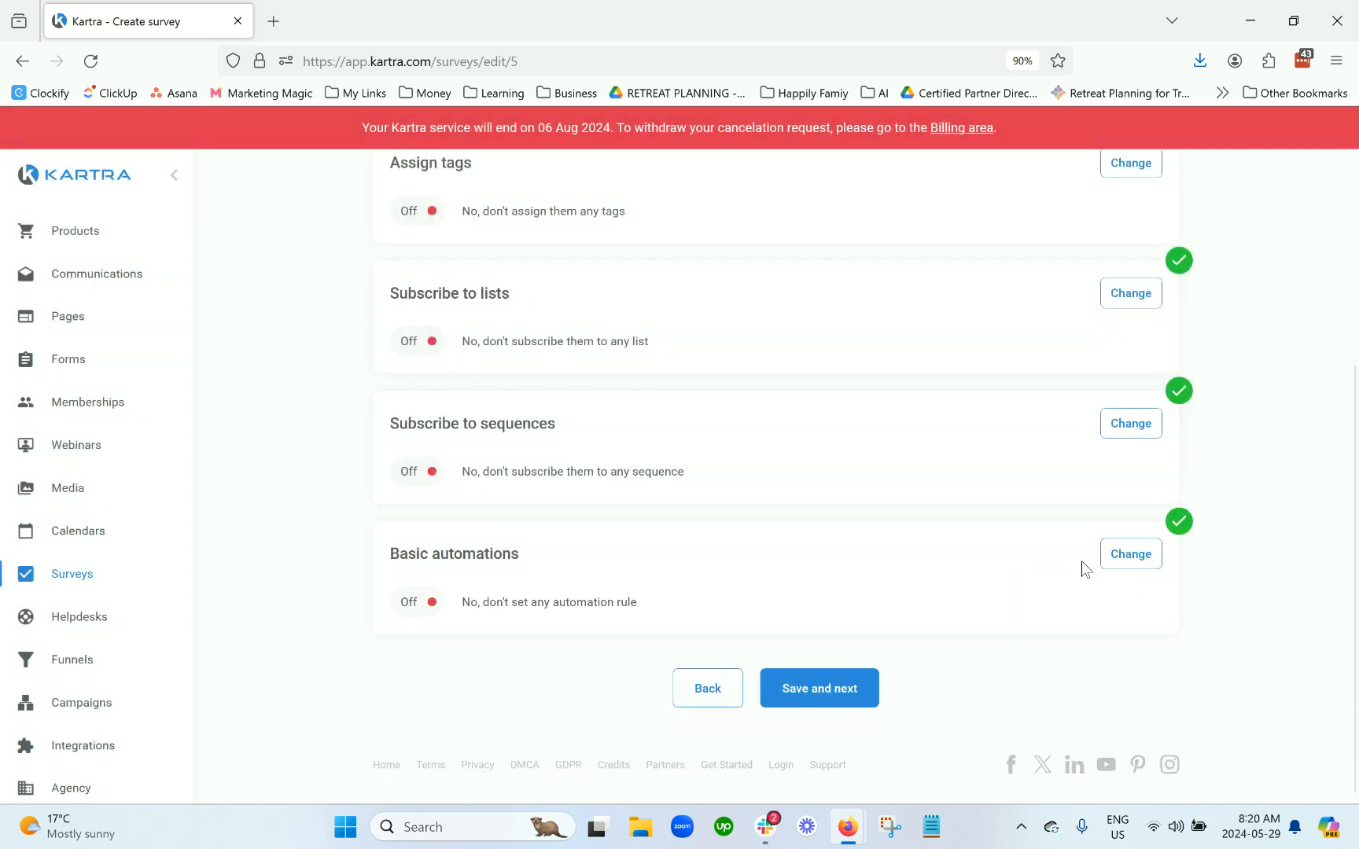
Step: Go back to the survey's contents stage and launch the survey builder
scroll(860, 654, up, 4)
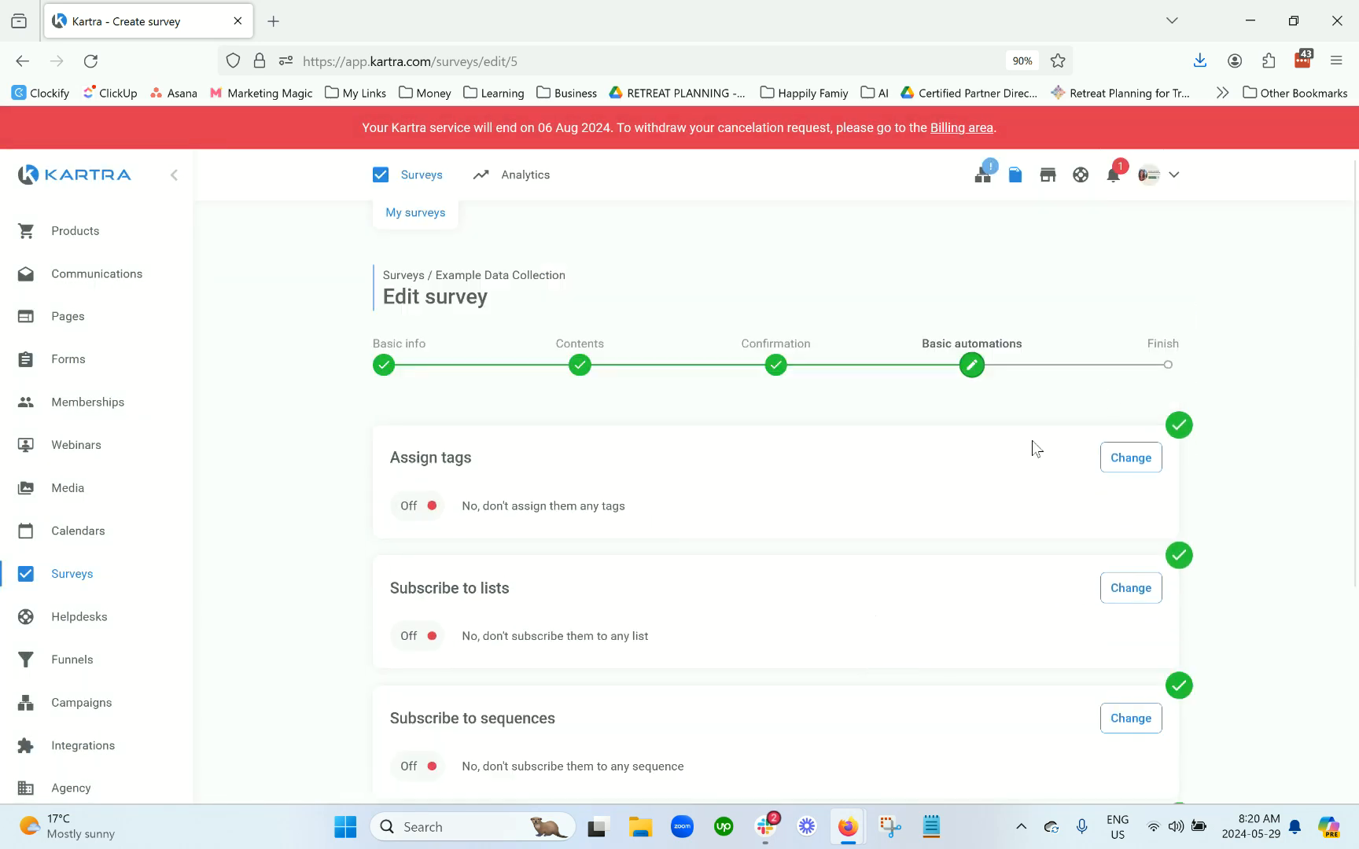
scroll(1148, 338, down, 4)
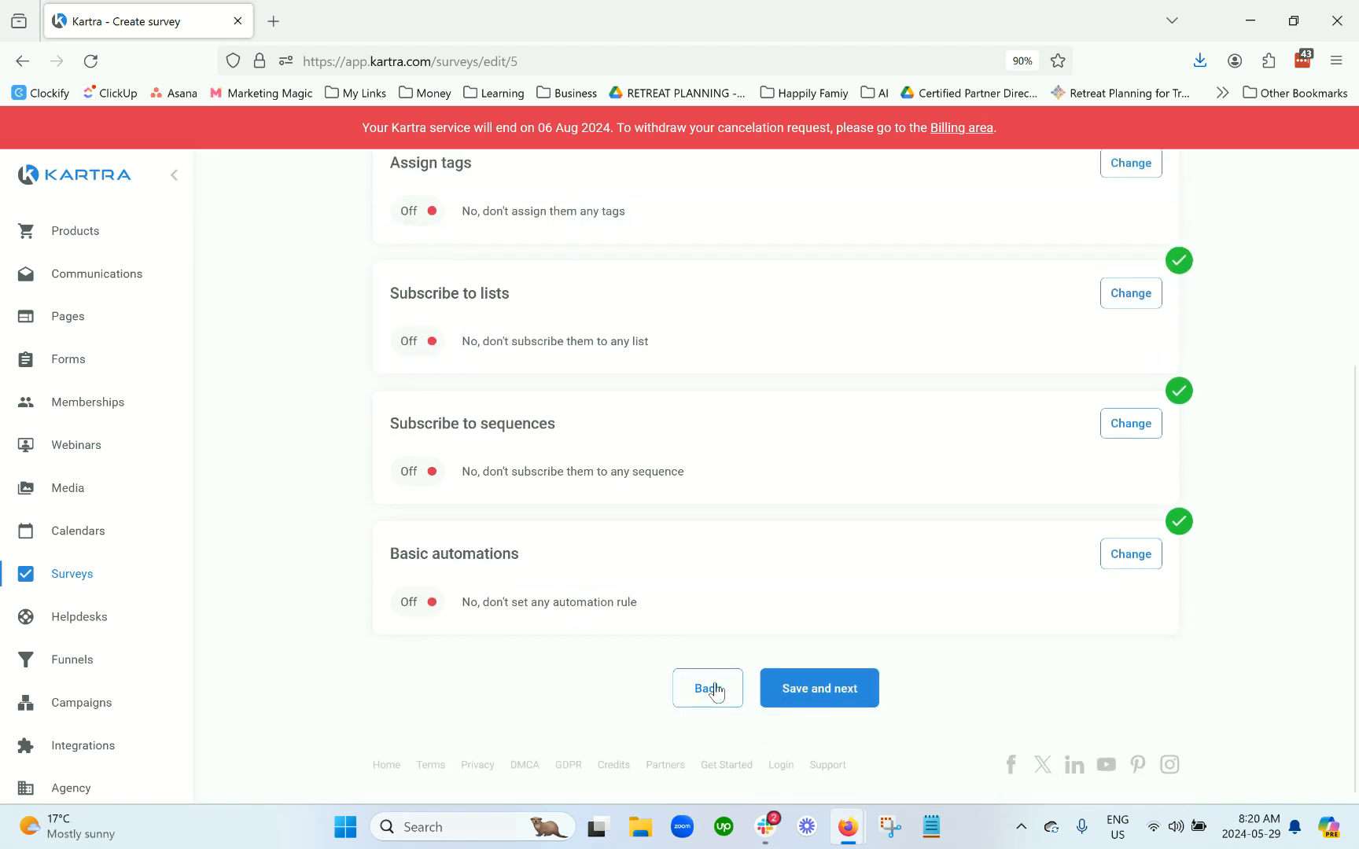
click(709, 690)
click(707, 591)
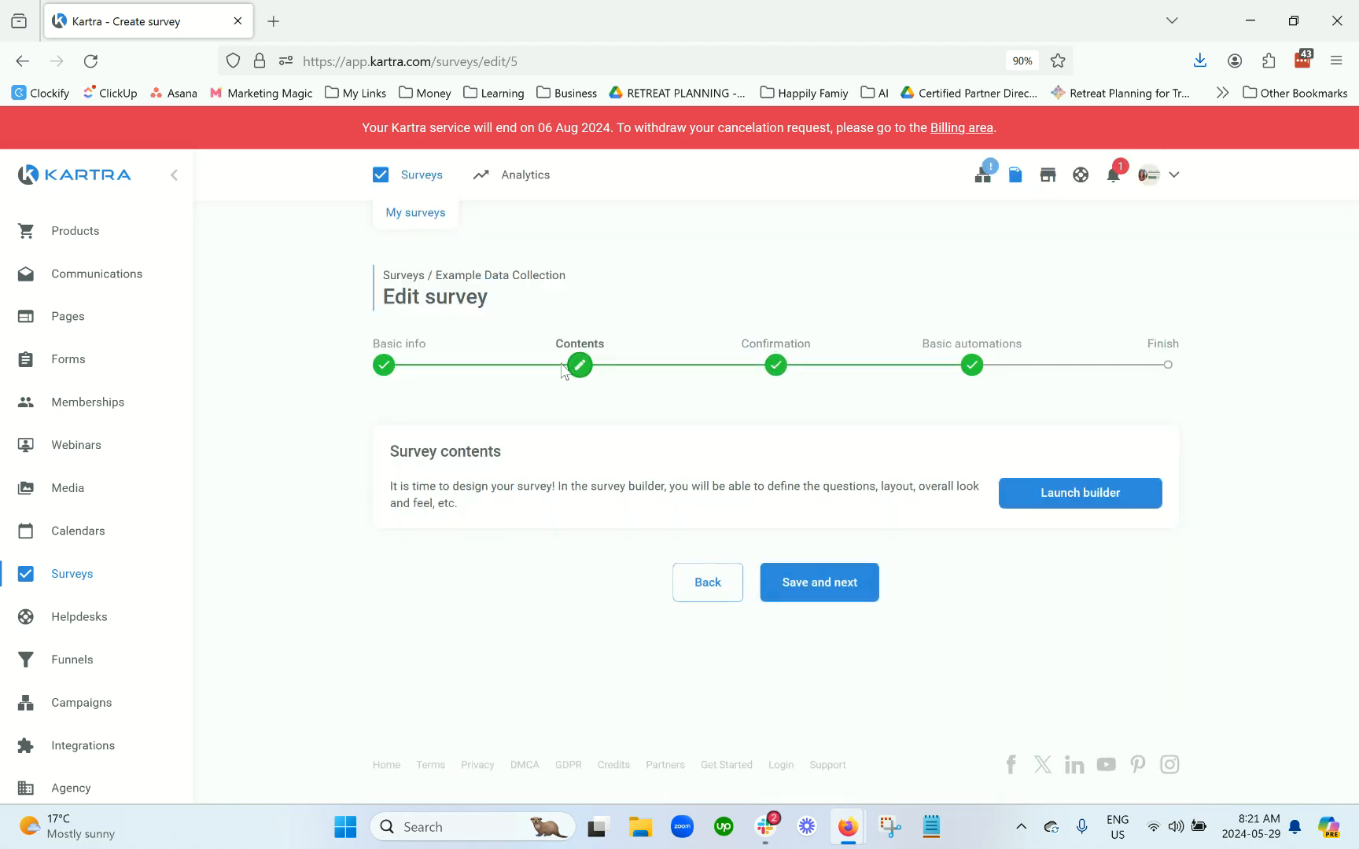
drag(392, 458, 465, 515)
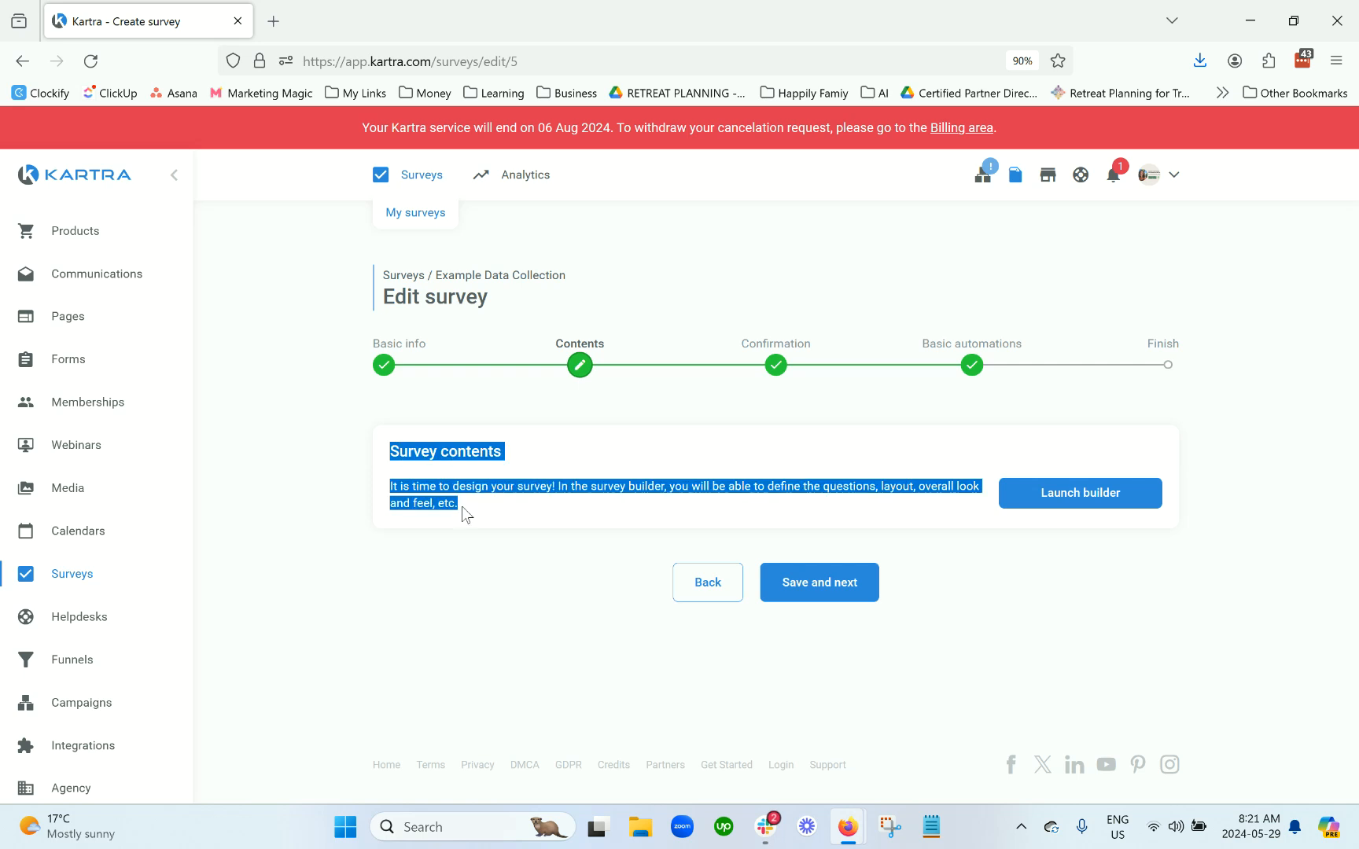
click(1065, 500)
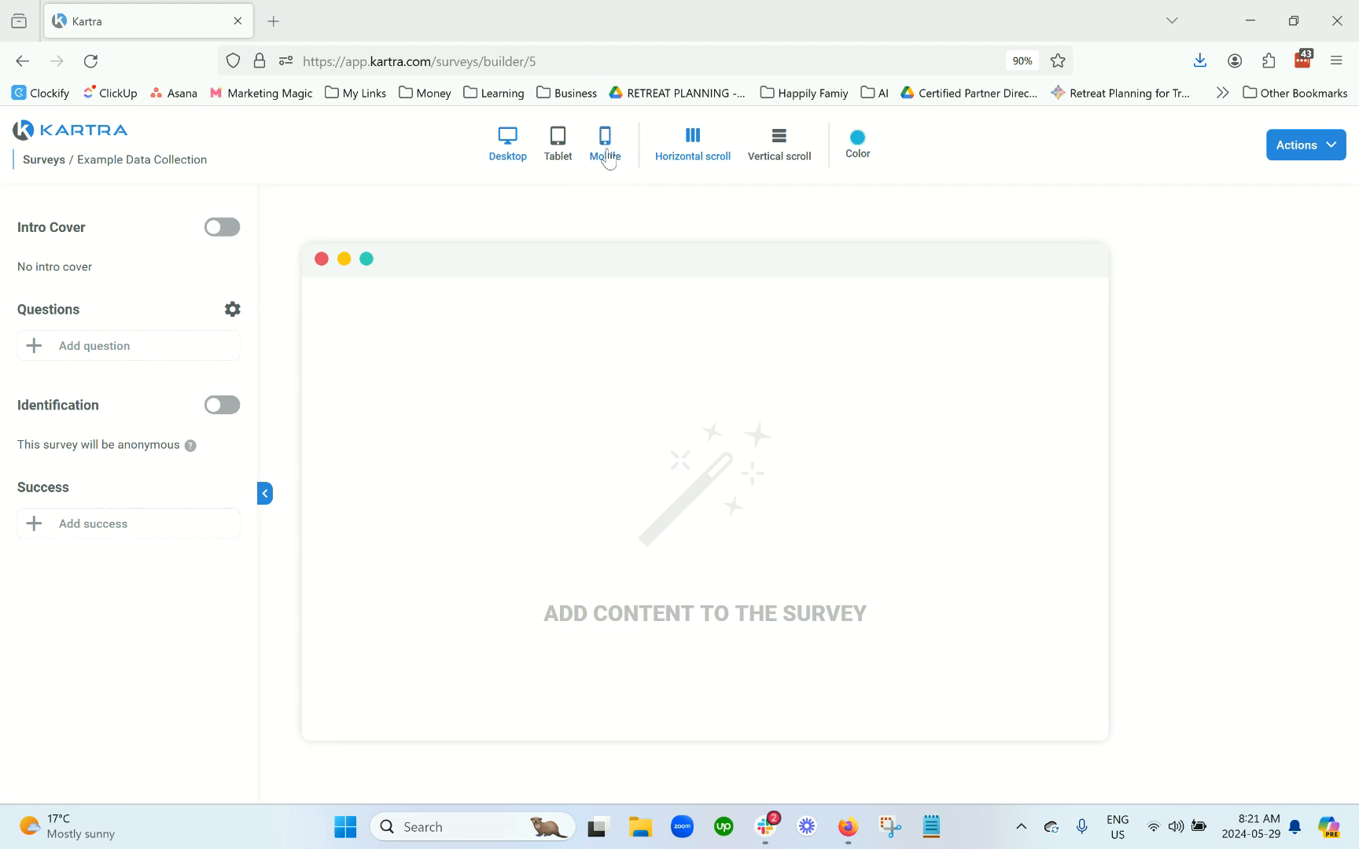
Step: Try the vertical scroll layout for the survey and return to horizontal scroll
click(687, 157)
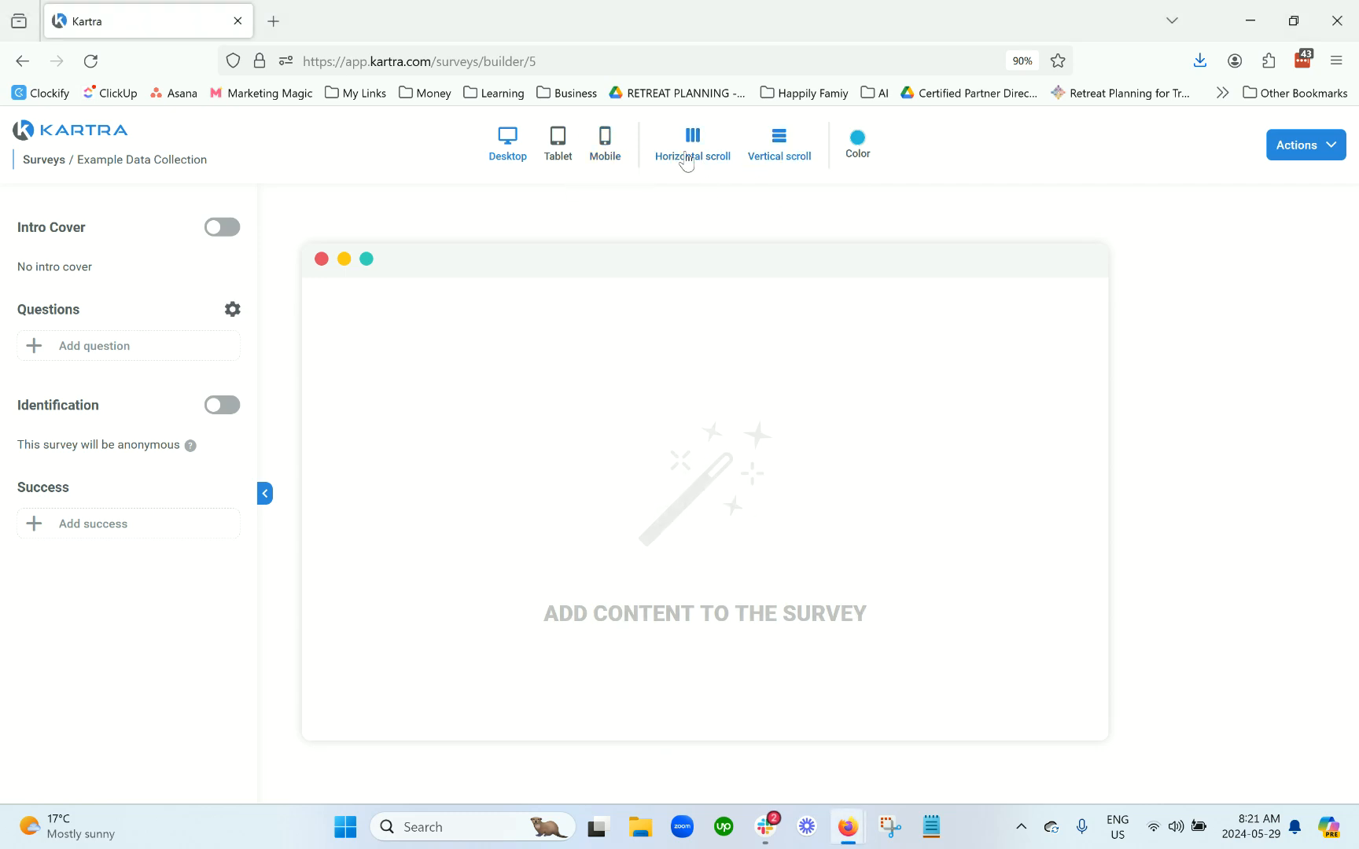
click(778, 154)
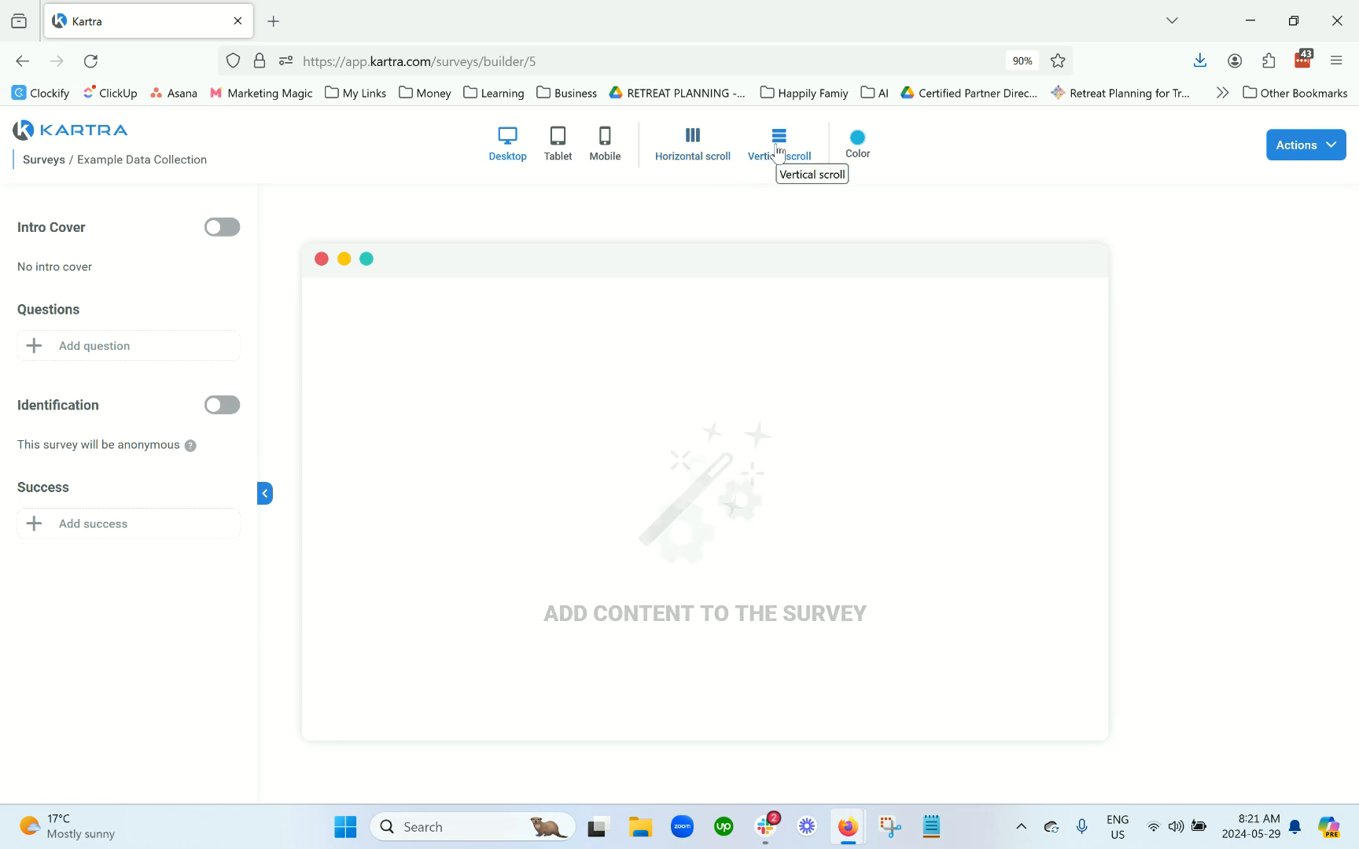
click(697, 154)
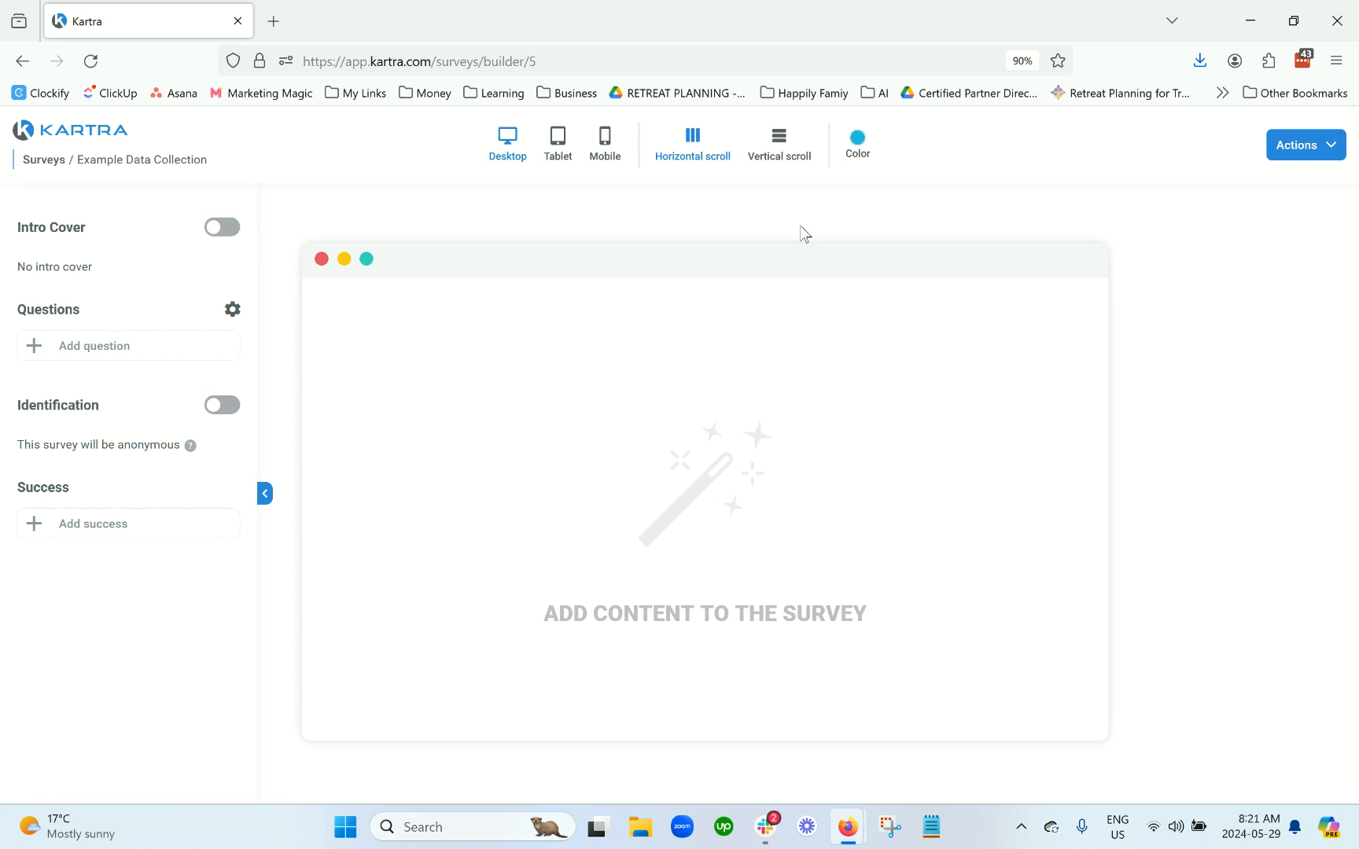
Step: Set the survey color to the dark red swatch from the S.HUB palette
click(860, 157)
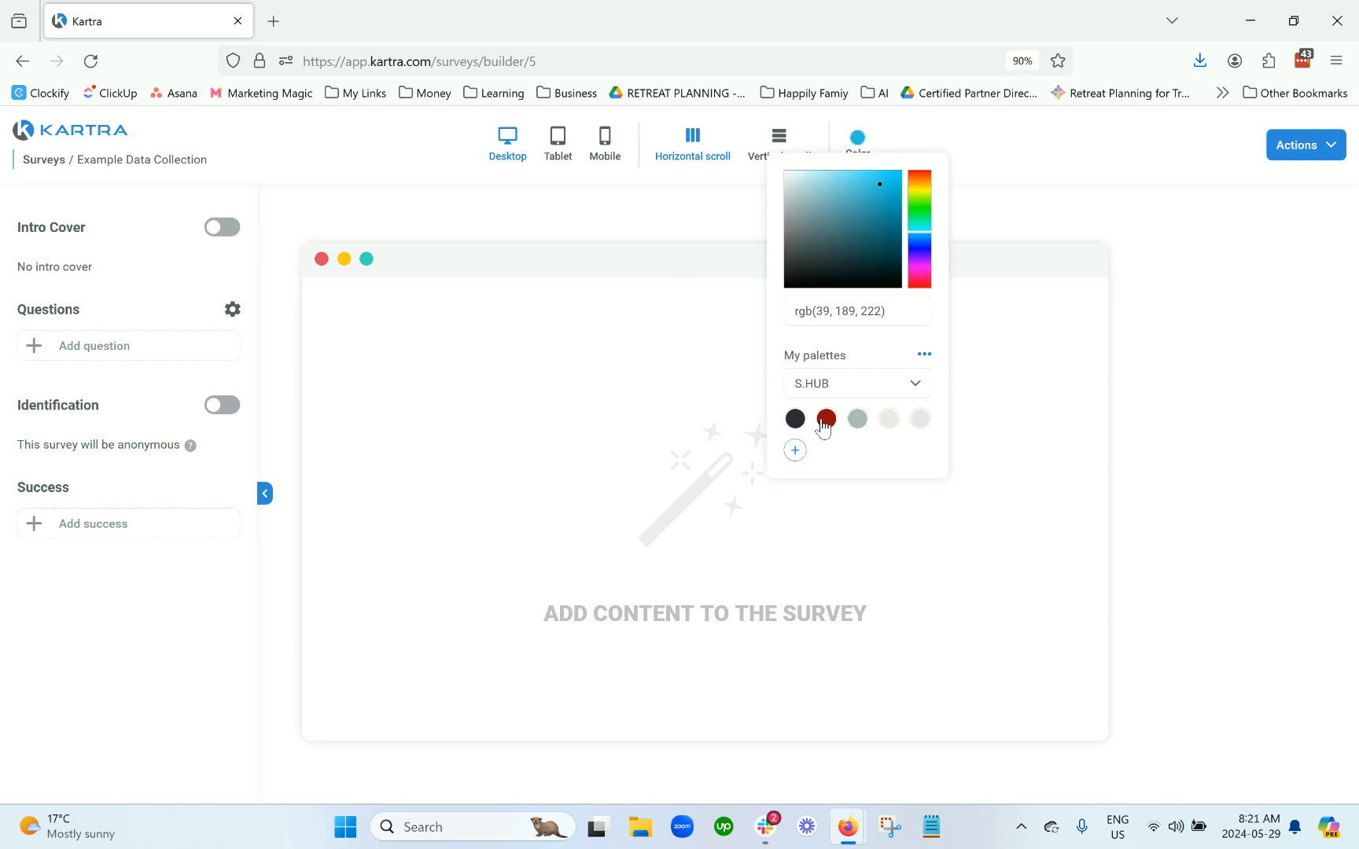
click(826, 423)
click(1011, 234)
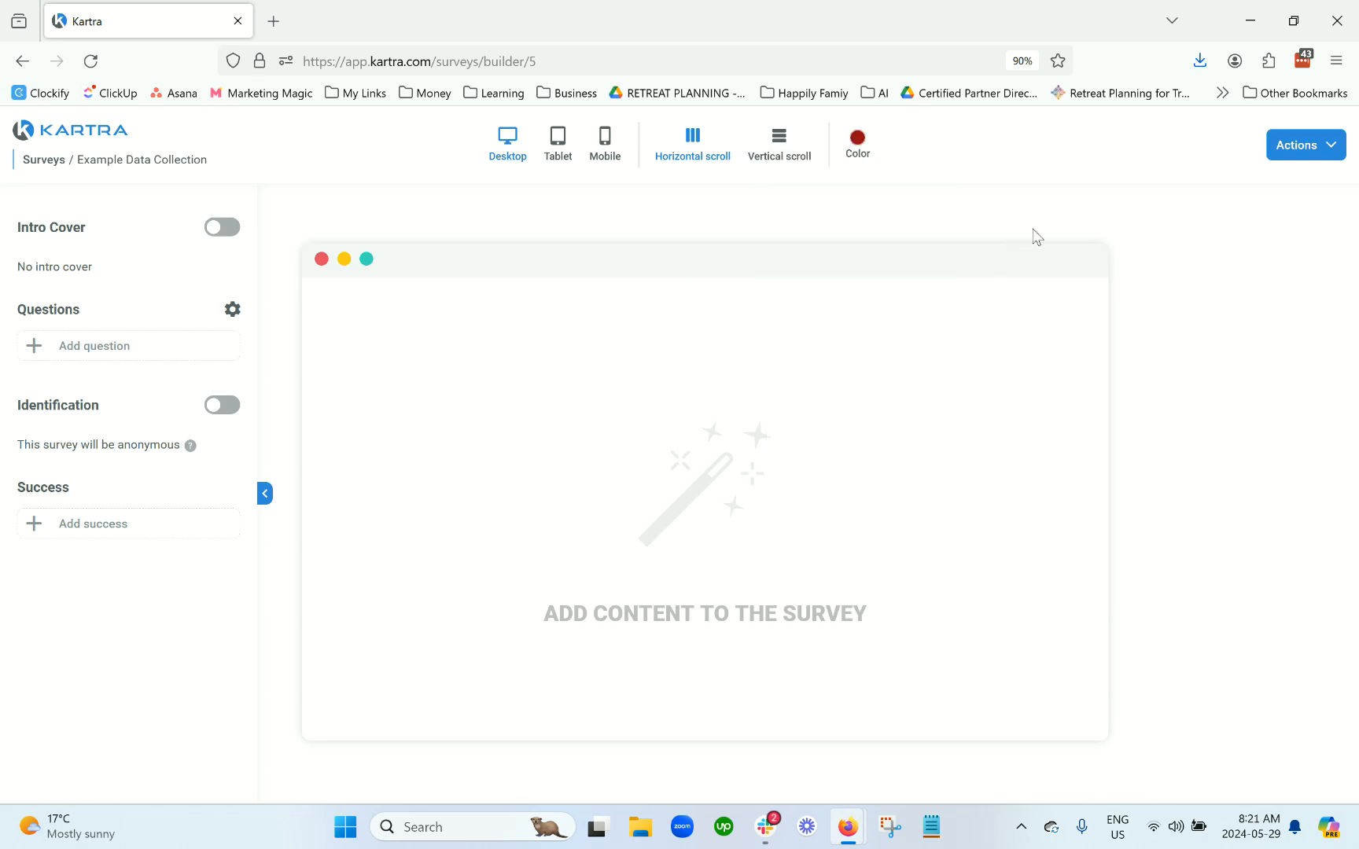
Step: Enable the intro cover and create it with the "Only text" layout
triple_click(80, 228)
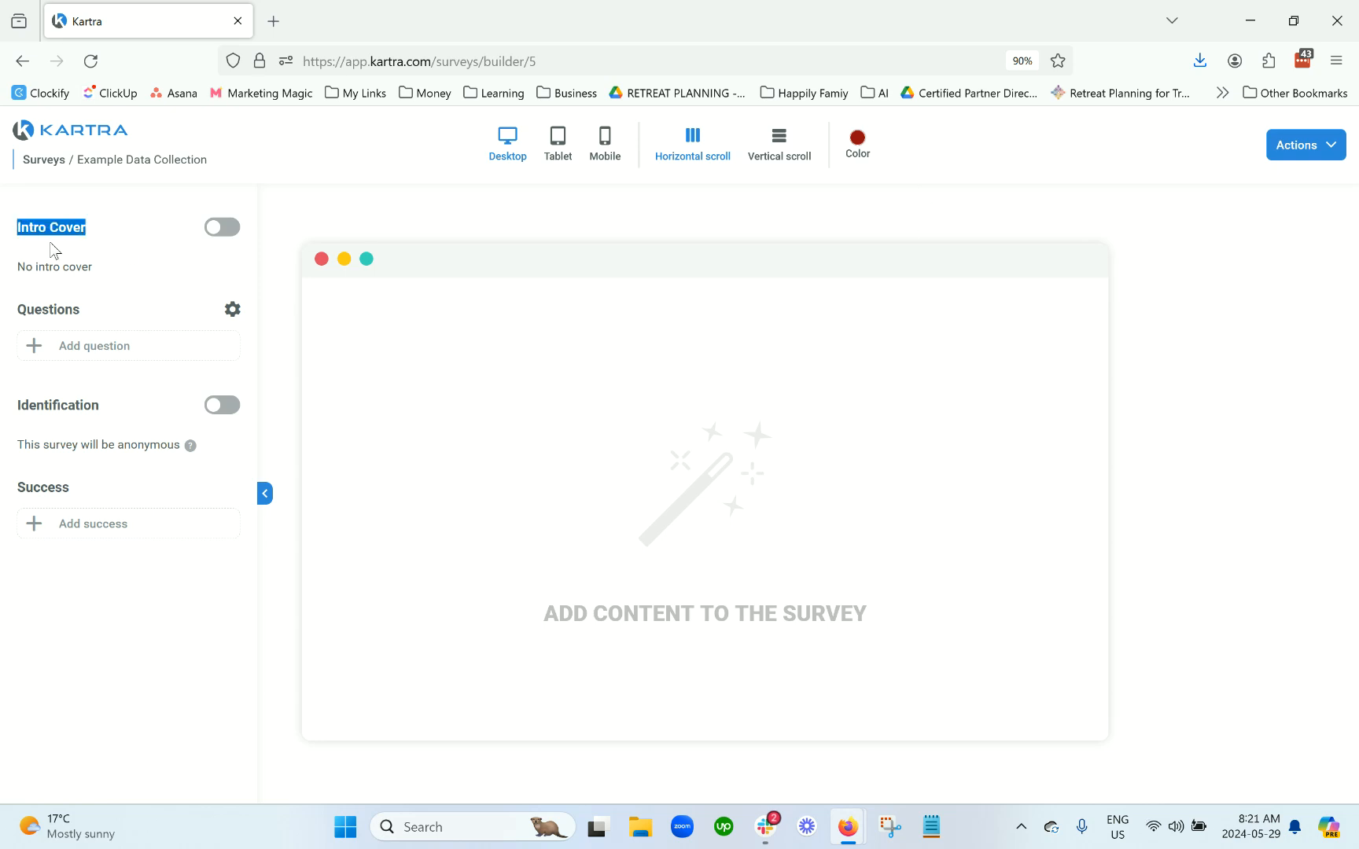
click(220, 227)
click(154, 265)
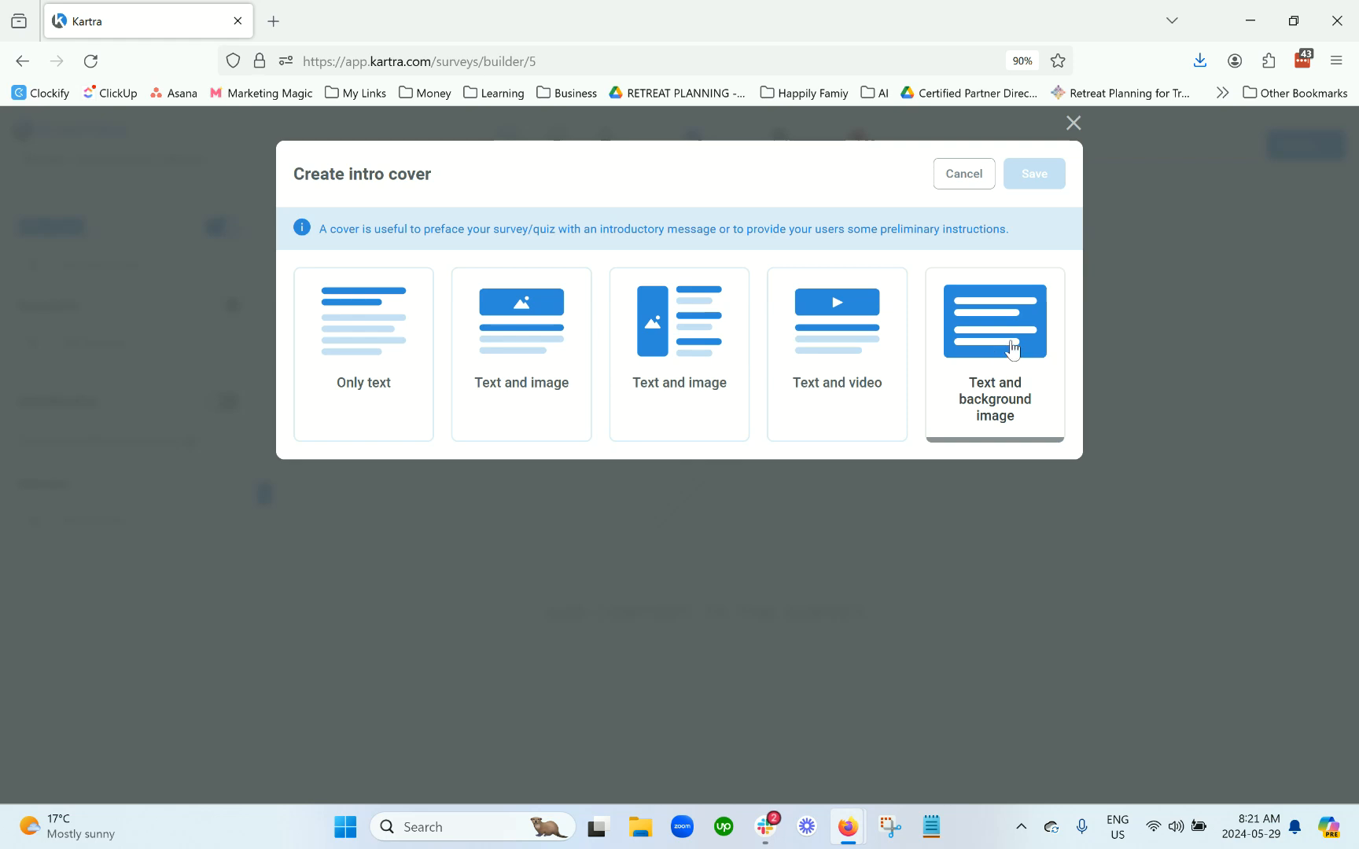
click(376, 391)
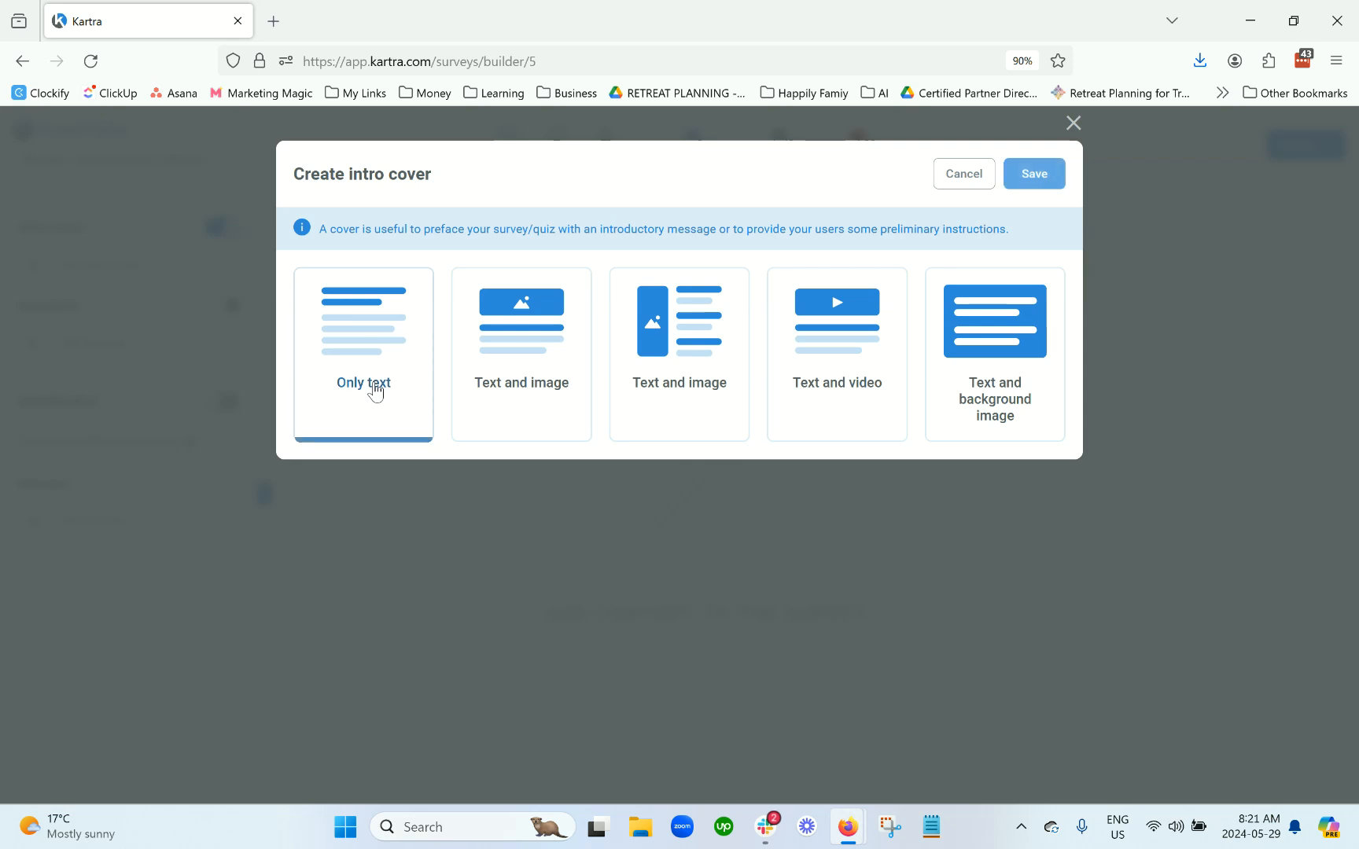
click(1048, 178)
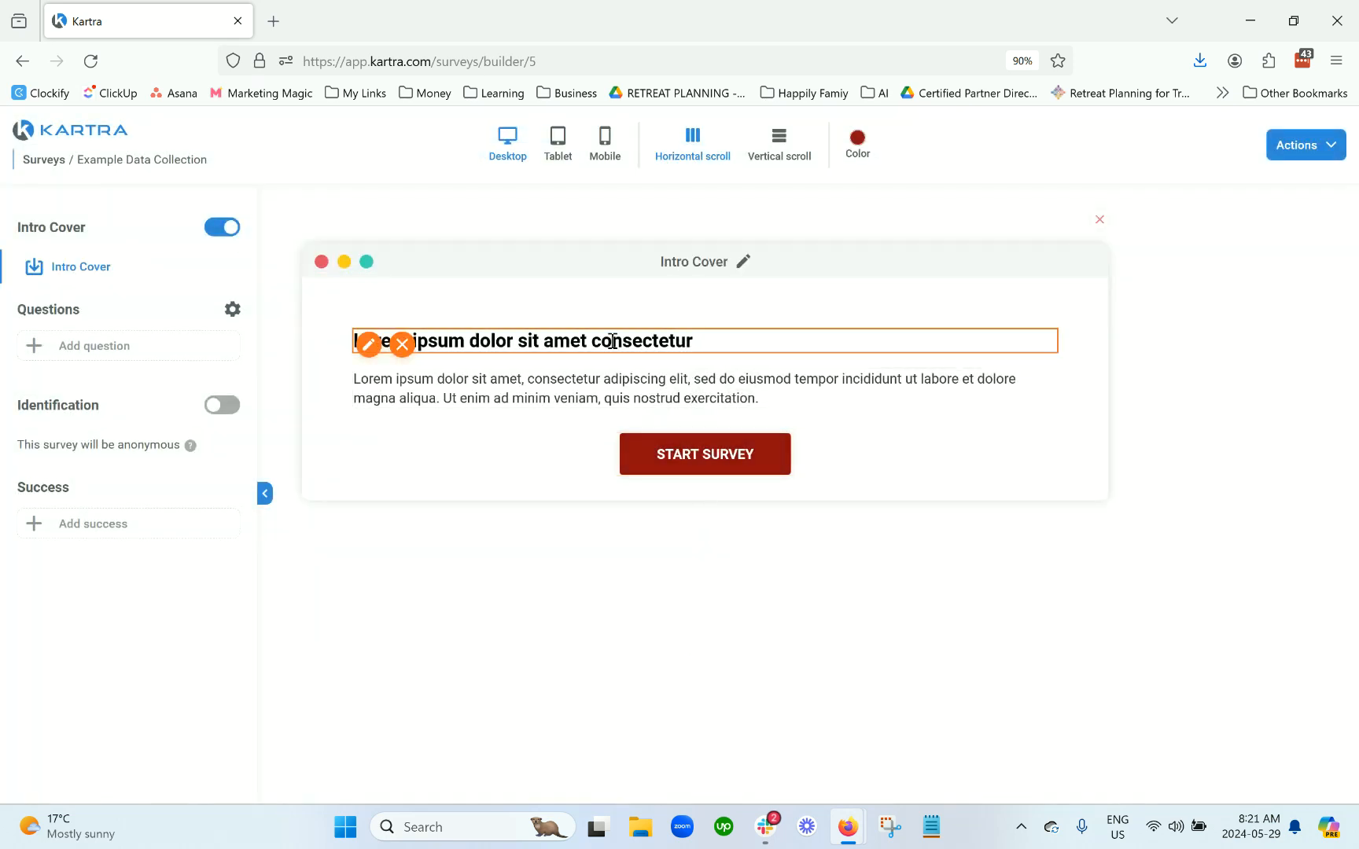
Step: Replace the intro cover's heading with "TELL US MORE ABOUT YOU!" and its placeholder text with an invitation to complete the brief survey
double_click(612, 342)
triple_click(612, 342)
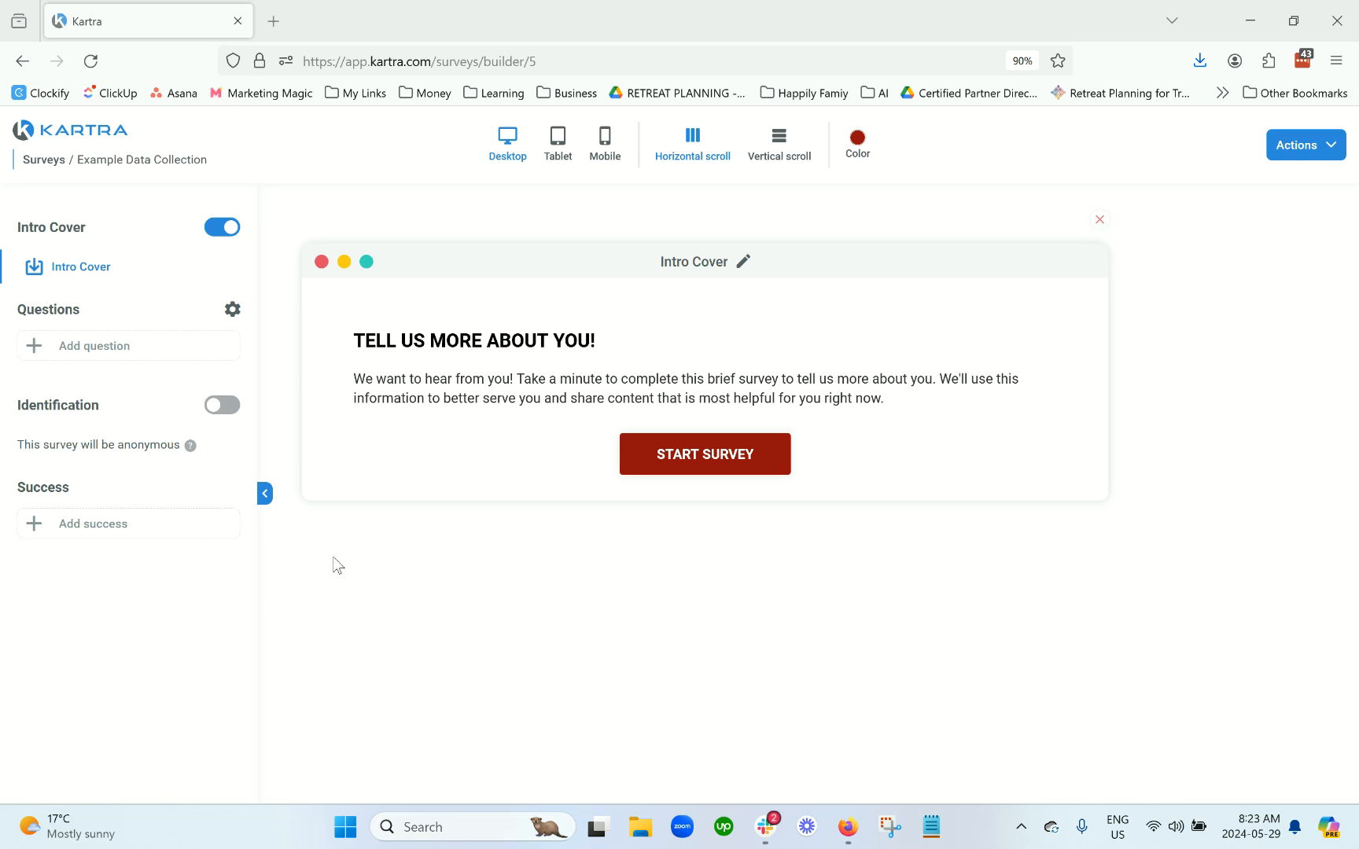
Step: Enable identification for the survey and create an identification form with the "Only text" layout
mouse_move(195, 448)
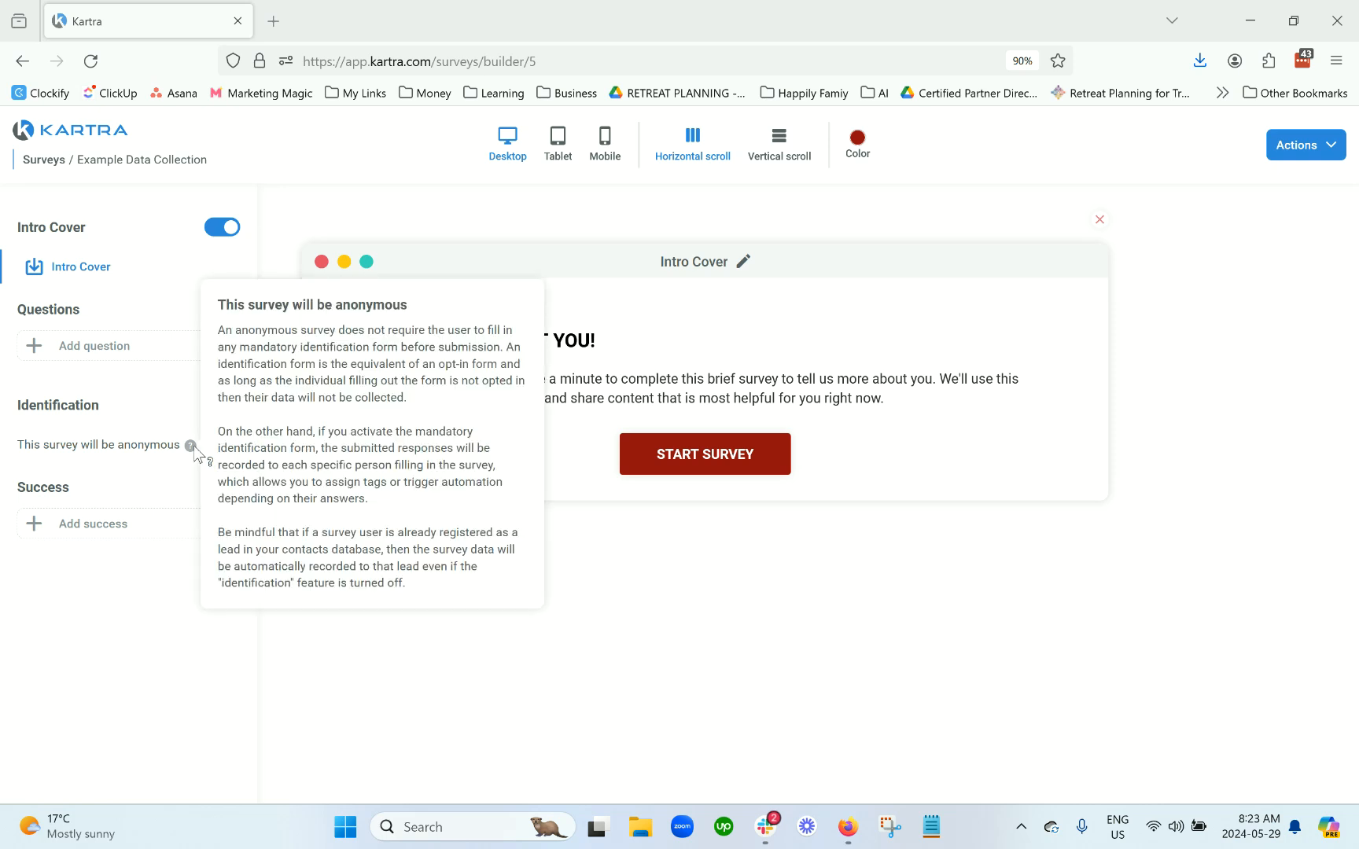
double_click(58, 405)
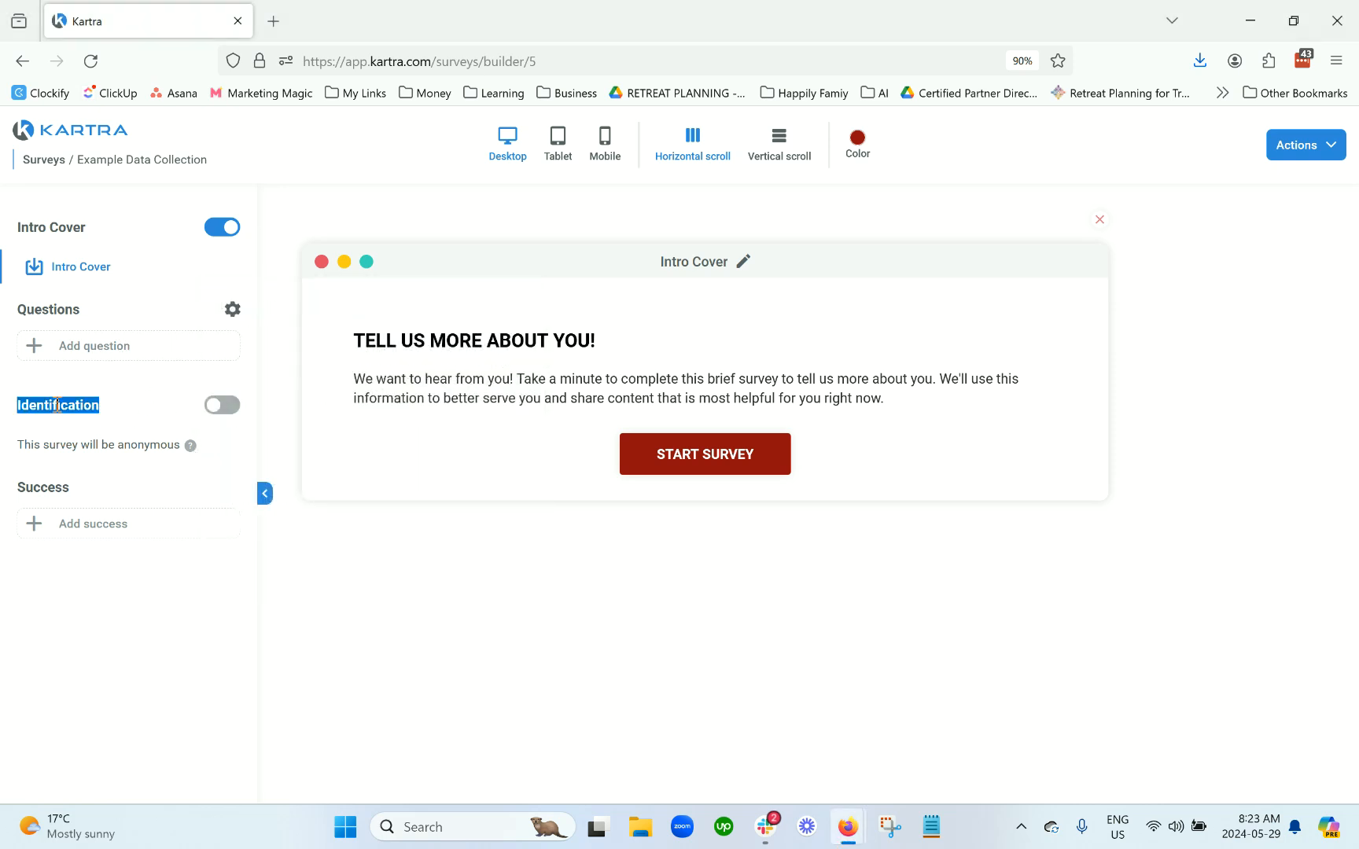
click(224, 406)
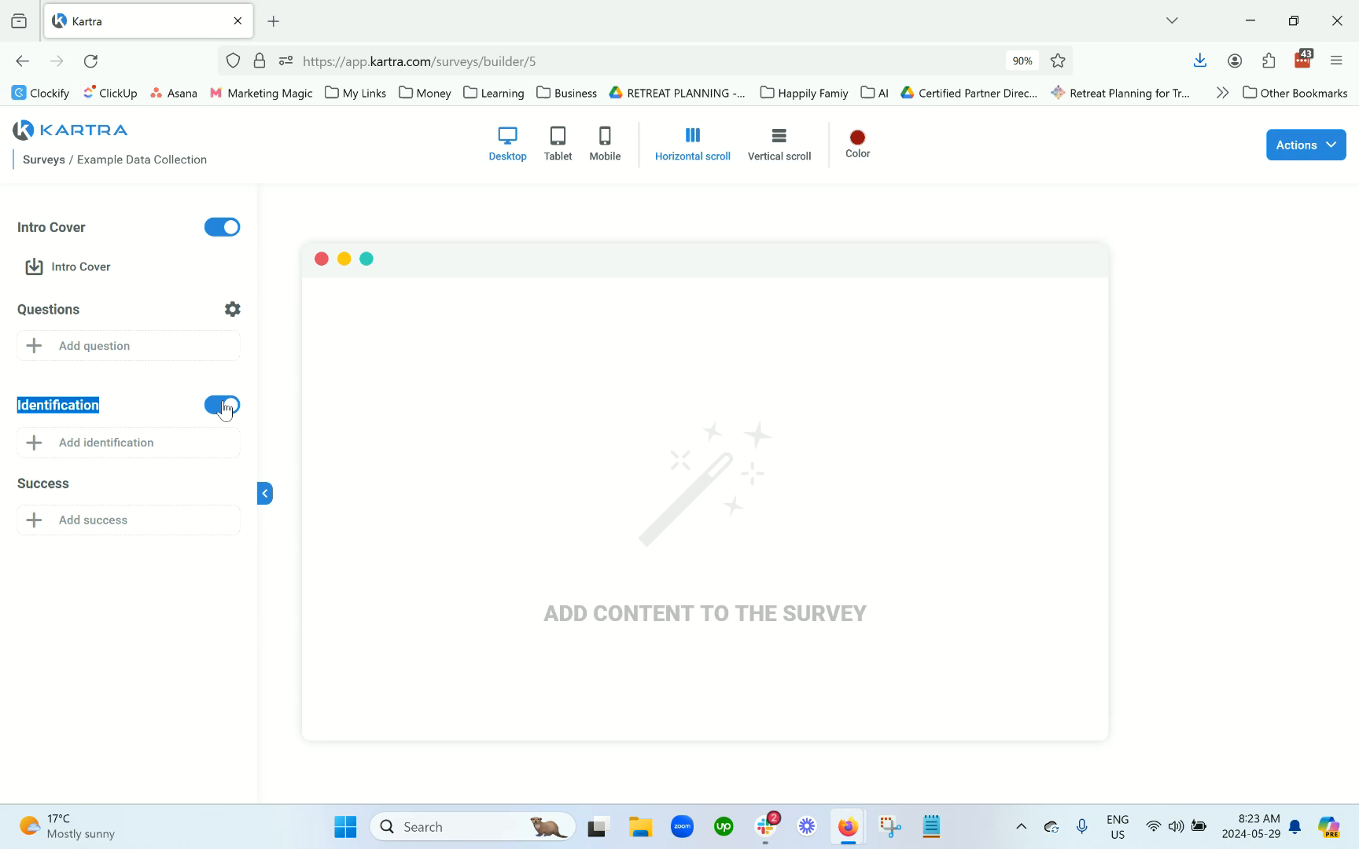
click(122, 442)
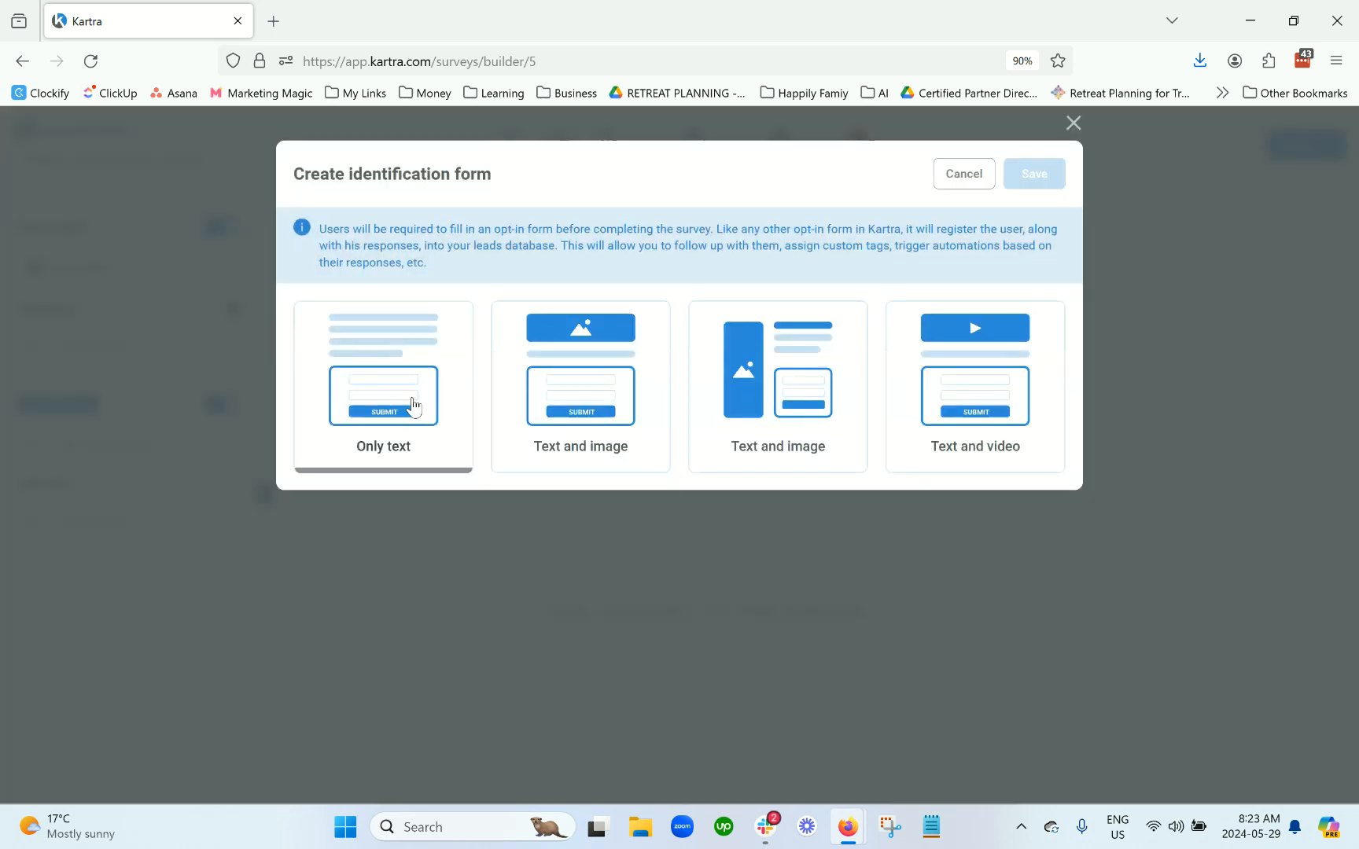
click(412, 404)
click(1049, 184)
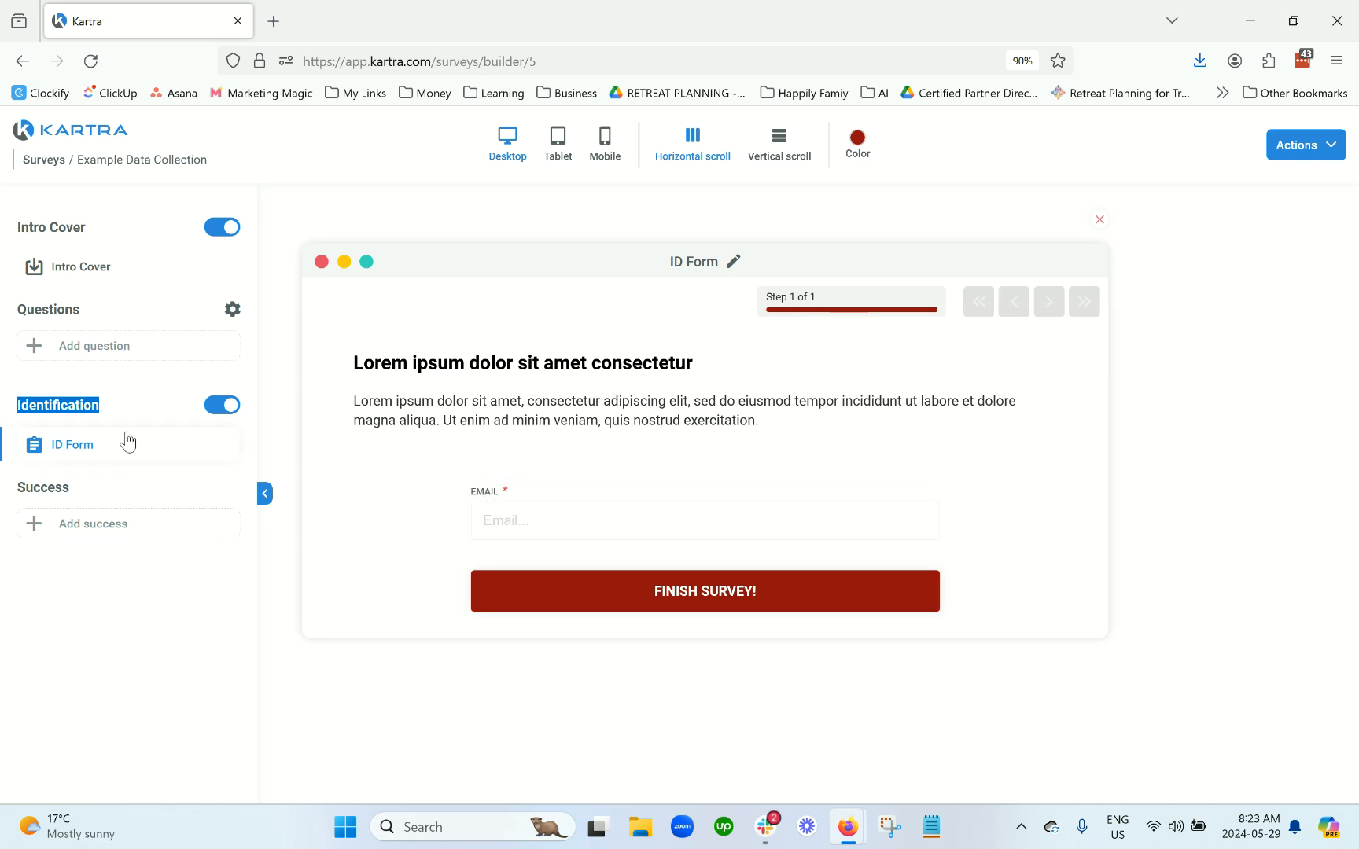
click(115, 453)
Step: Add a success page that displays a confirmation message with the "Only text" layout
click(187, 527)
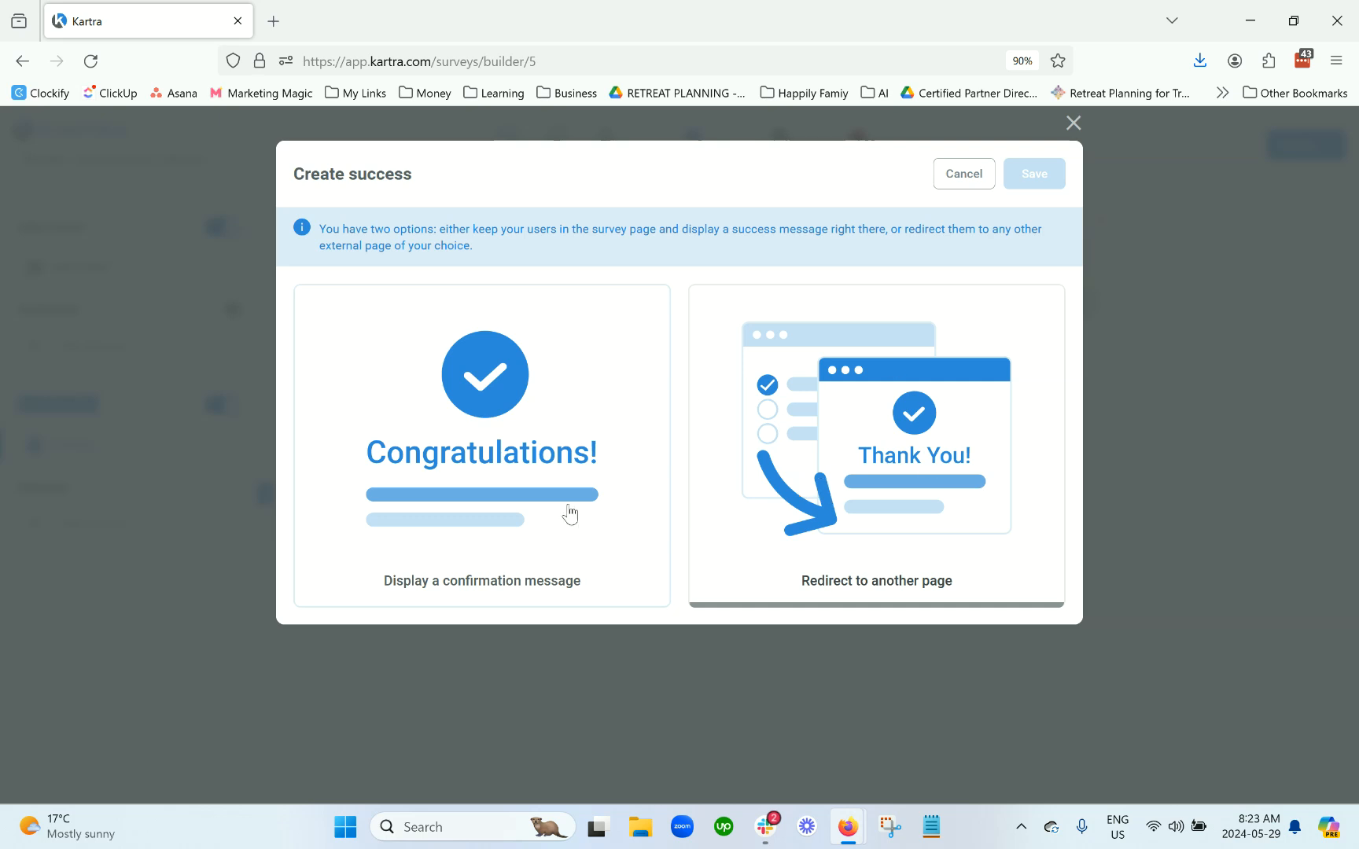
click(500, 493)
scroll(502, 493, down, 1)
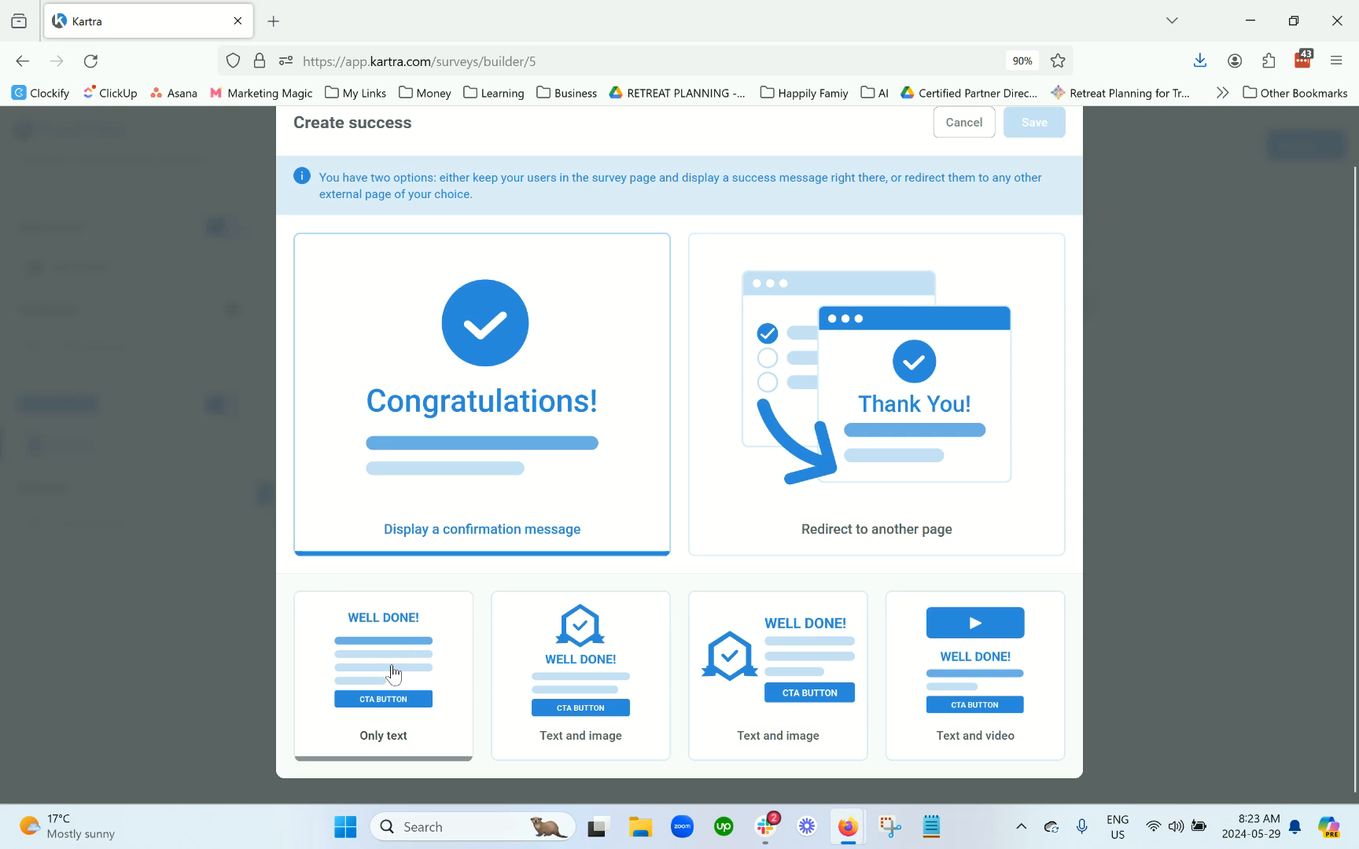
click(393, 673)
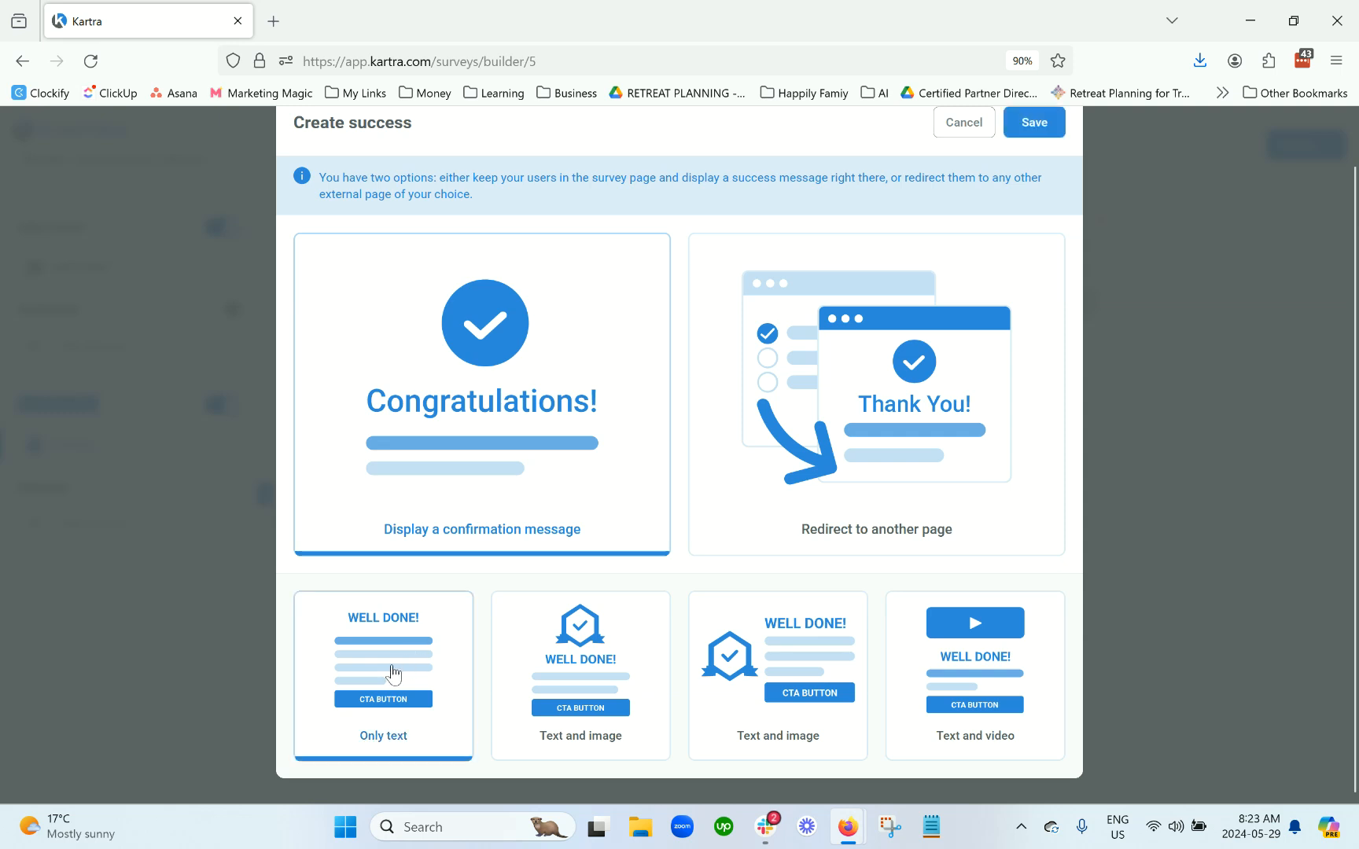
click(1033, 124)
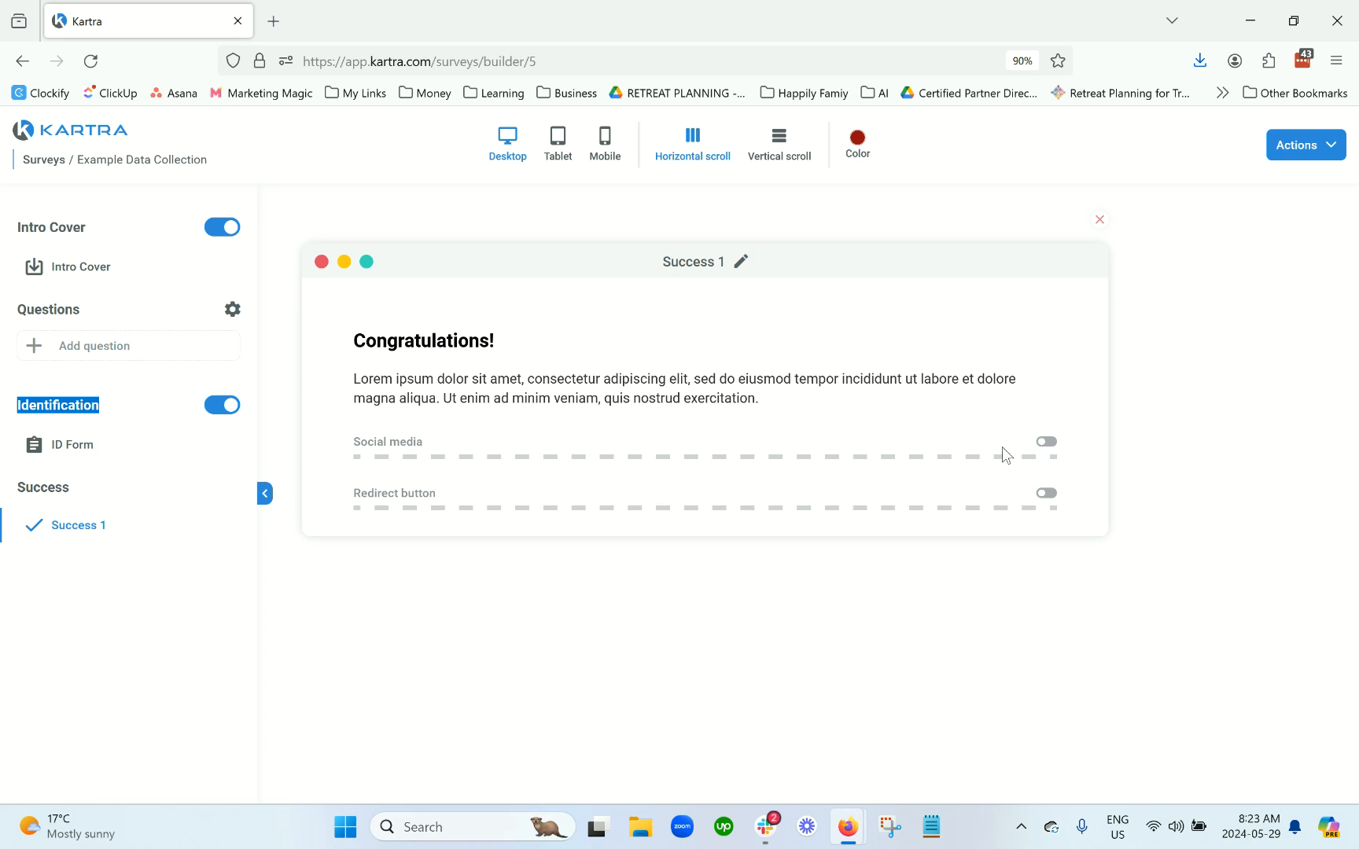
Step: Change the success page's heading to "THANK YOU!" and delete its placeholder paragraph
click(586, 384)
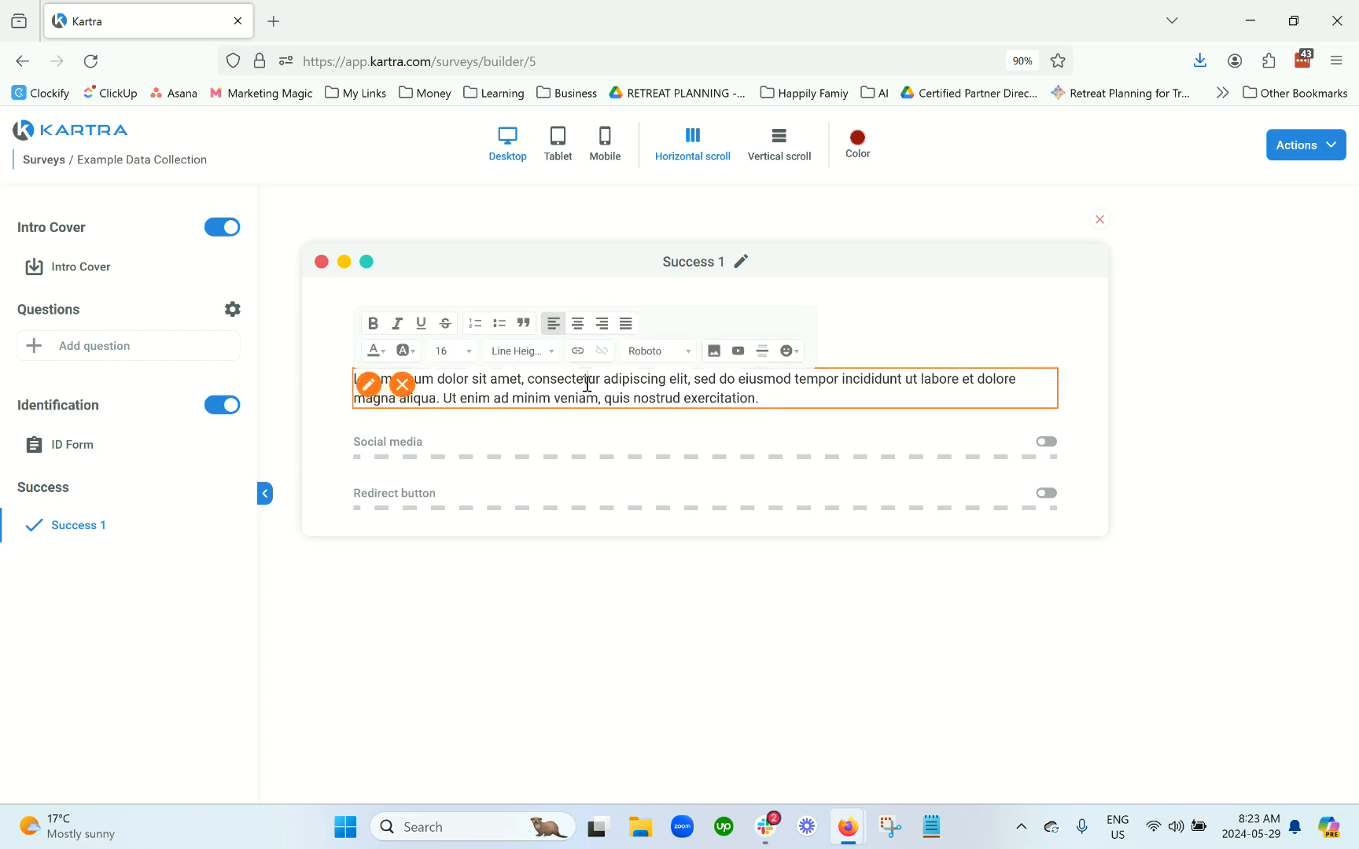
double_click(587, 380)
click(591, 314)
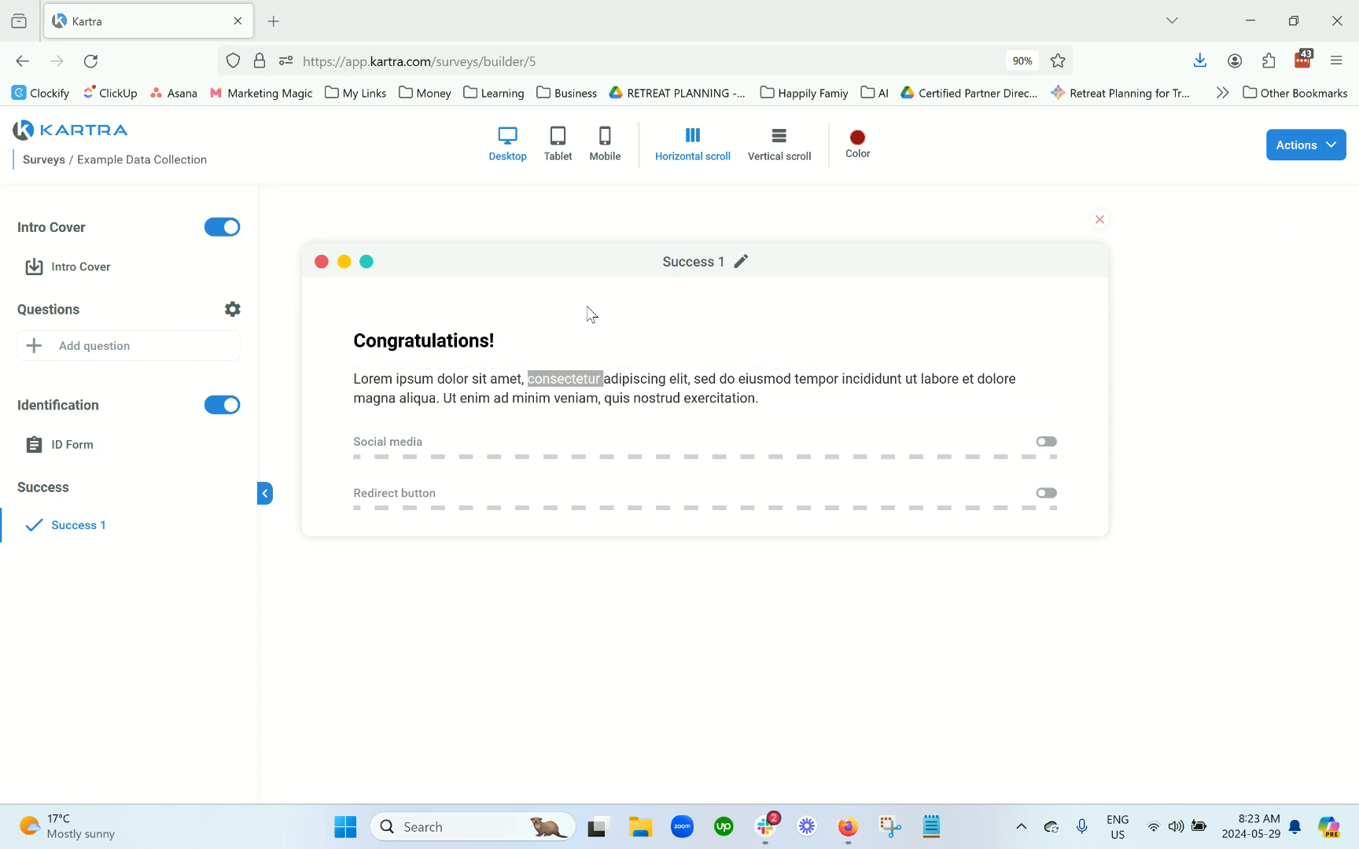
click(537, 343)
click(925, 337)
triple_click(925, 337)
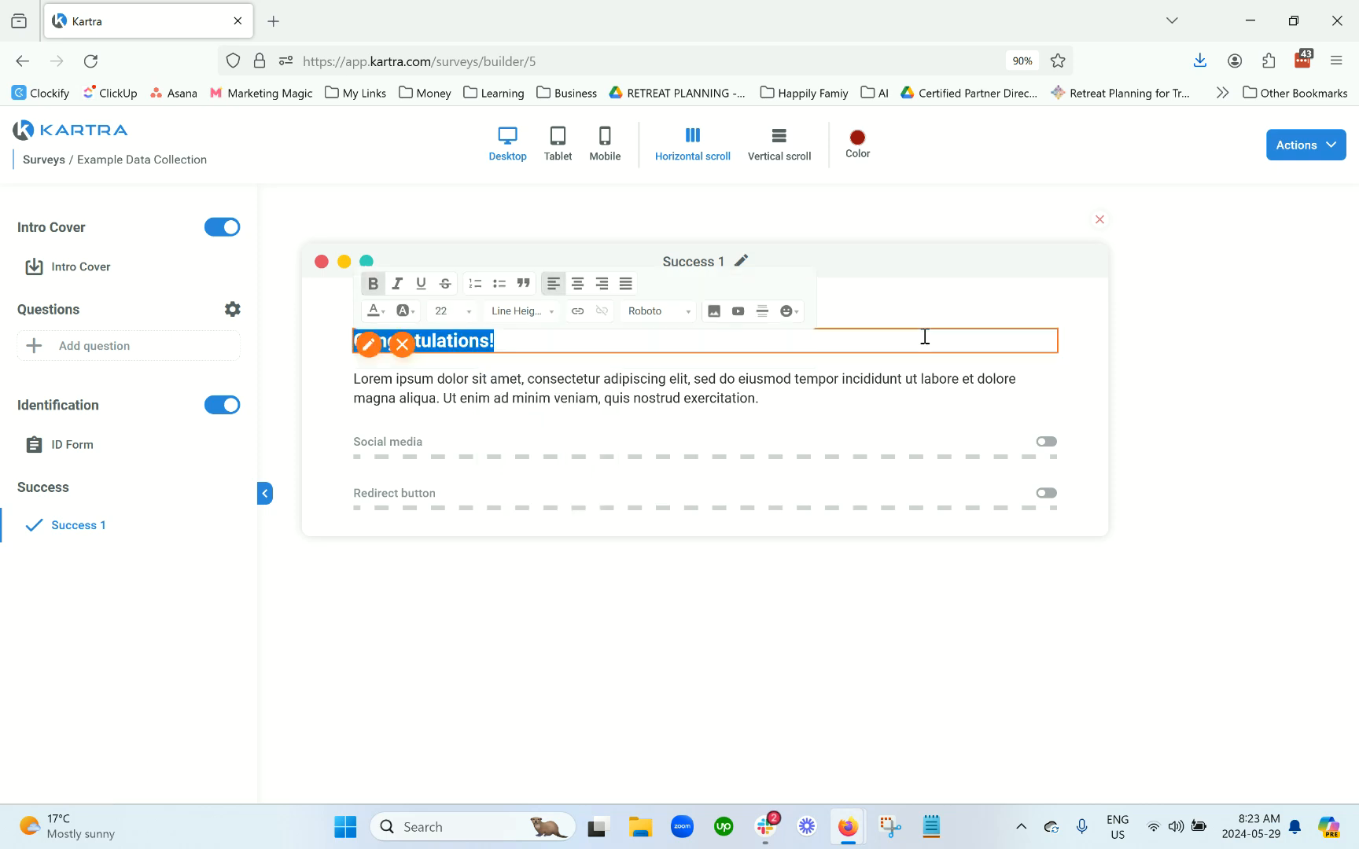
text(THANK YOU!)
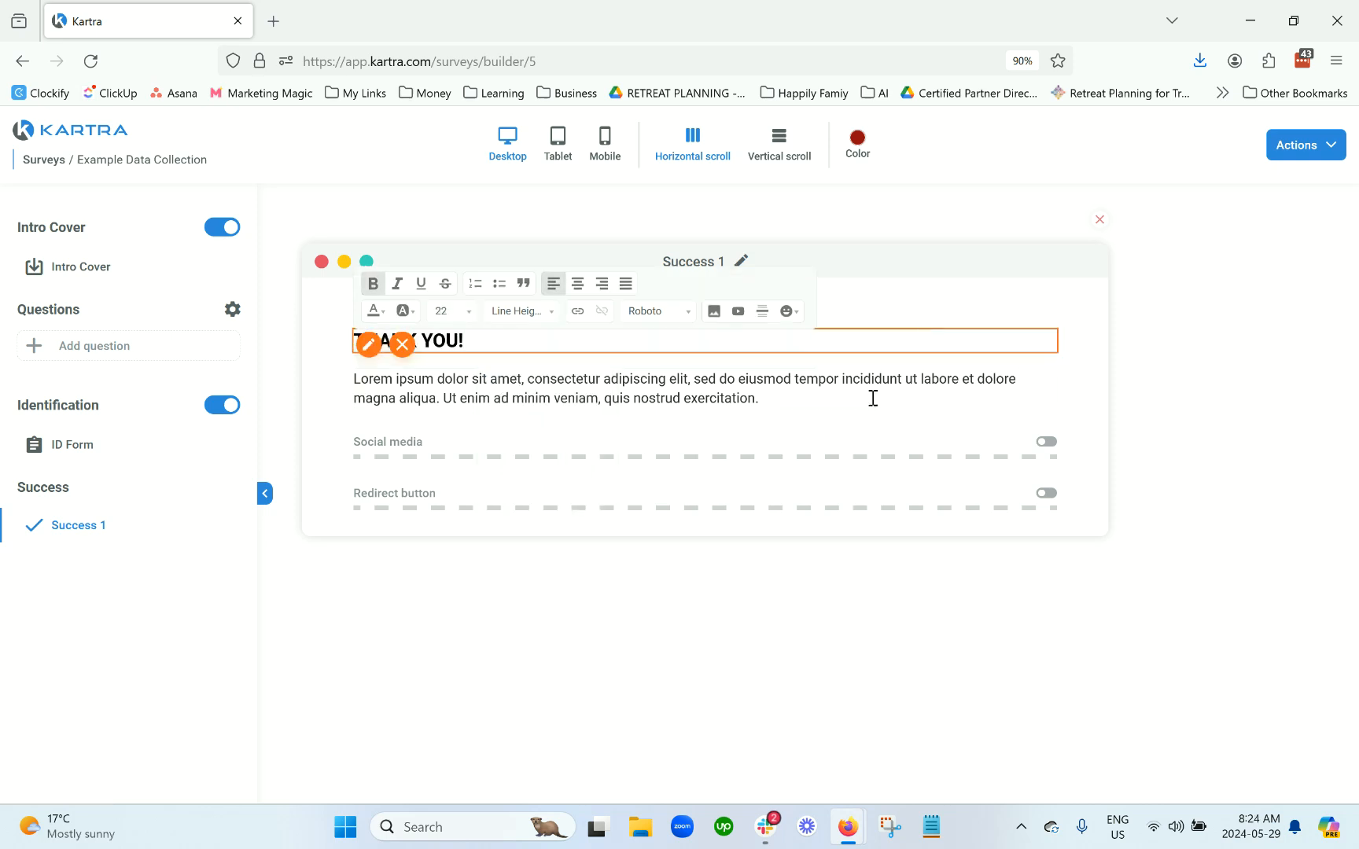
click(872, 398)
click(402, 385)
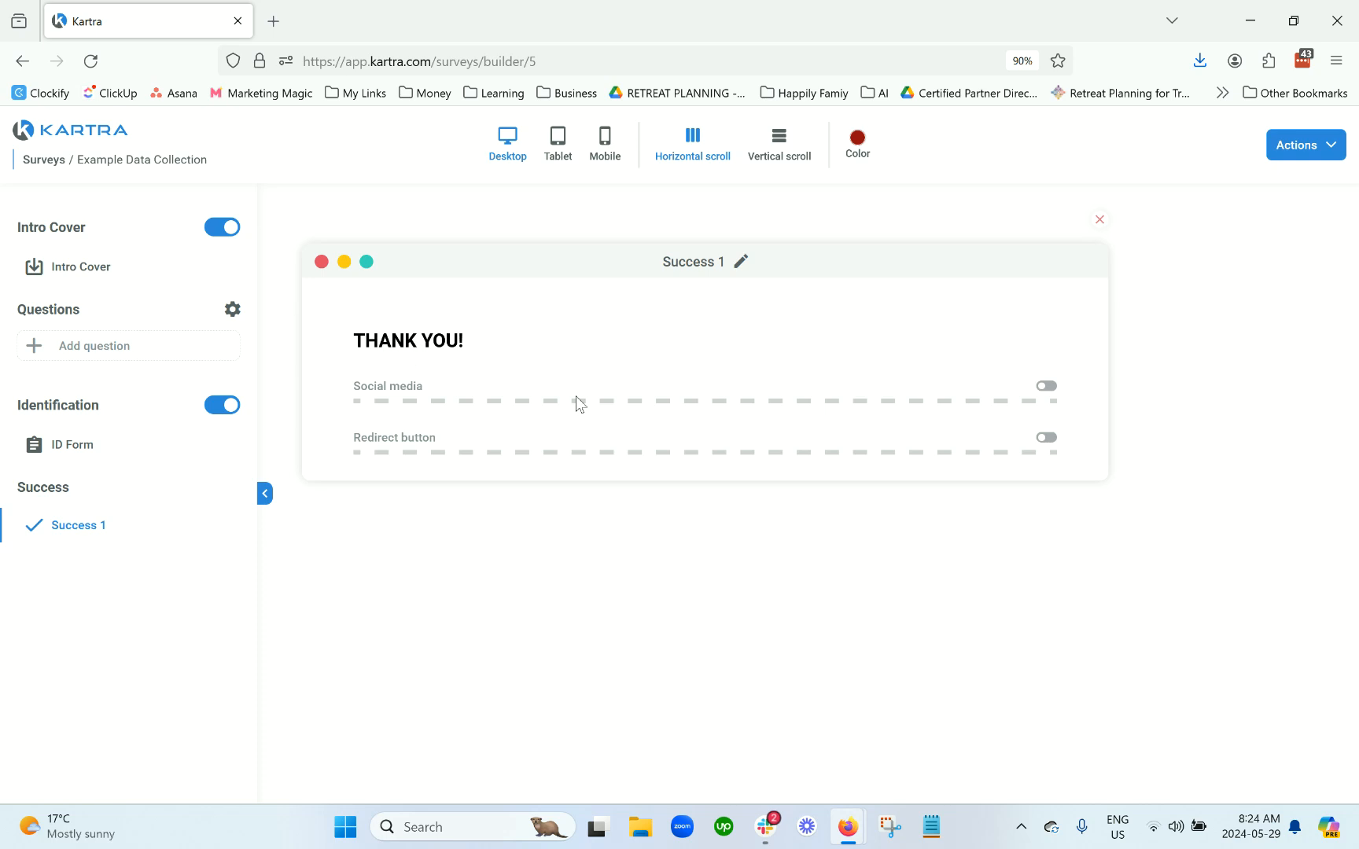
click(1046, 386)
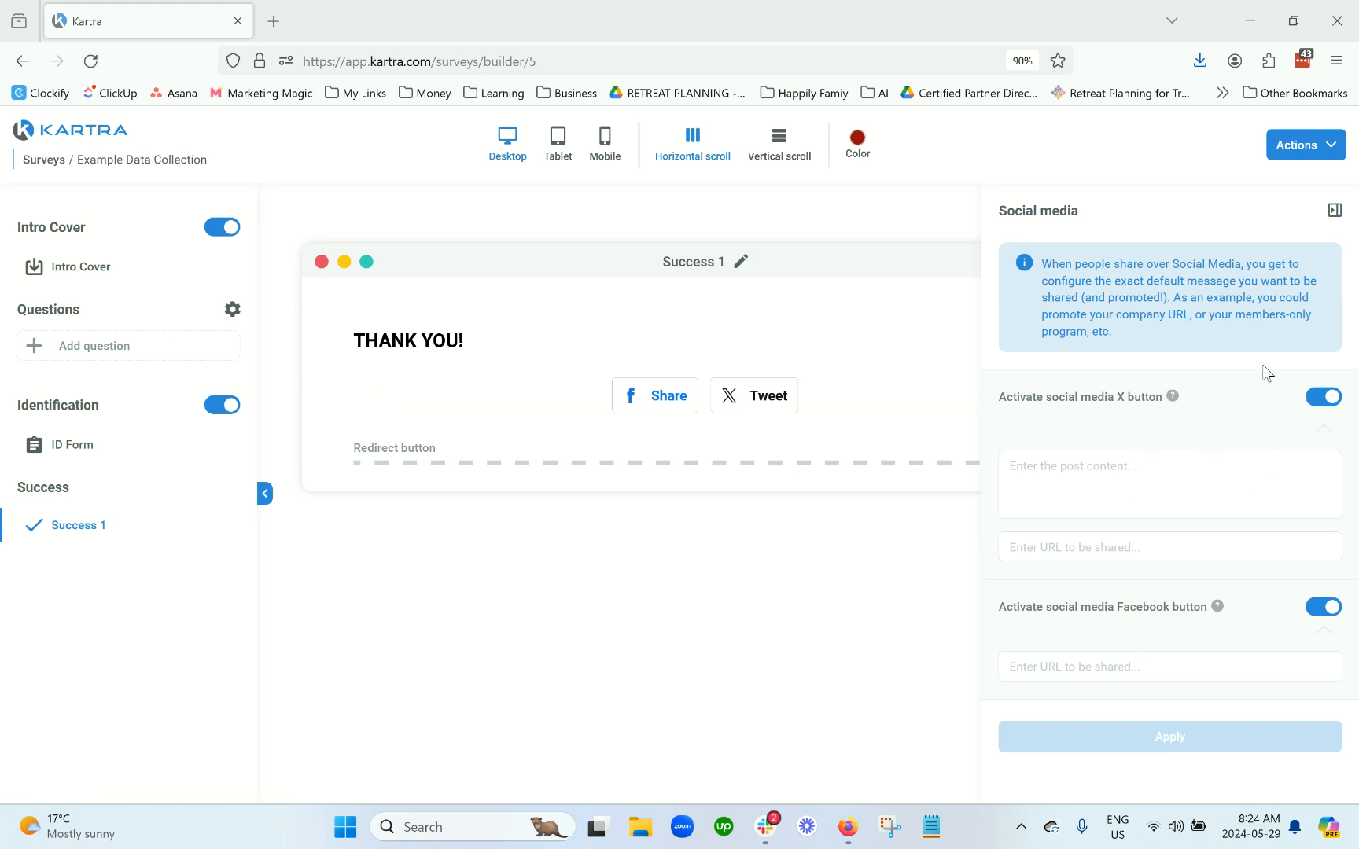
click(1321, 401)
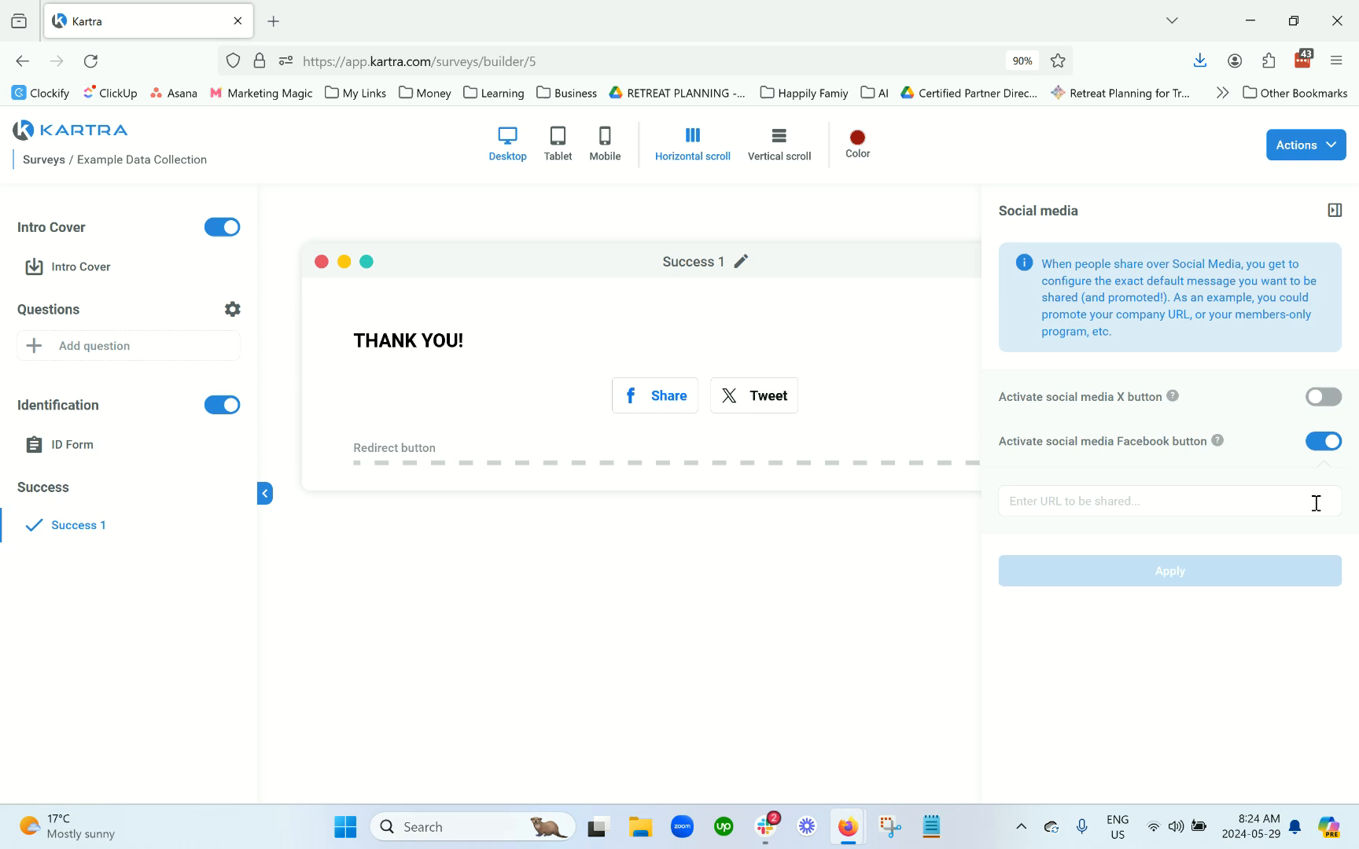
click(1322, 455)
click(1174, 515)
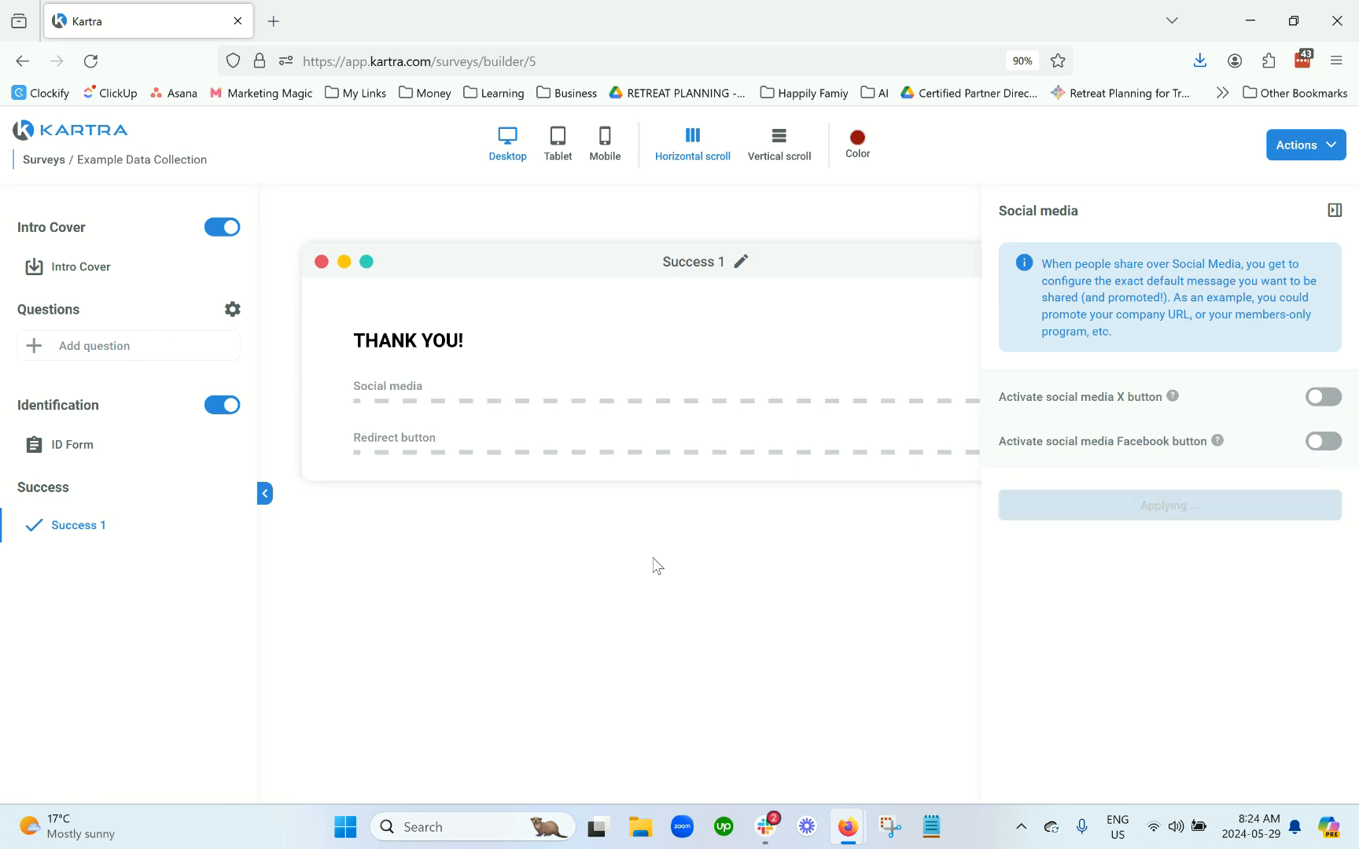
click(1334, 211)
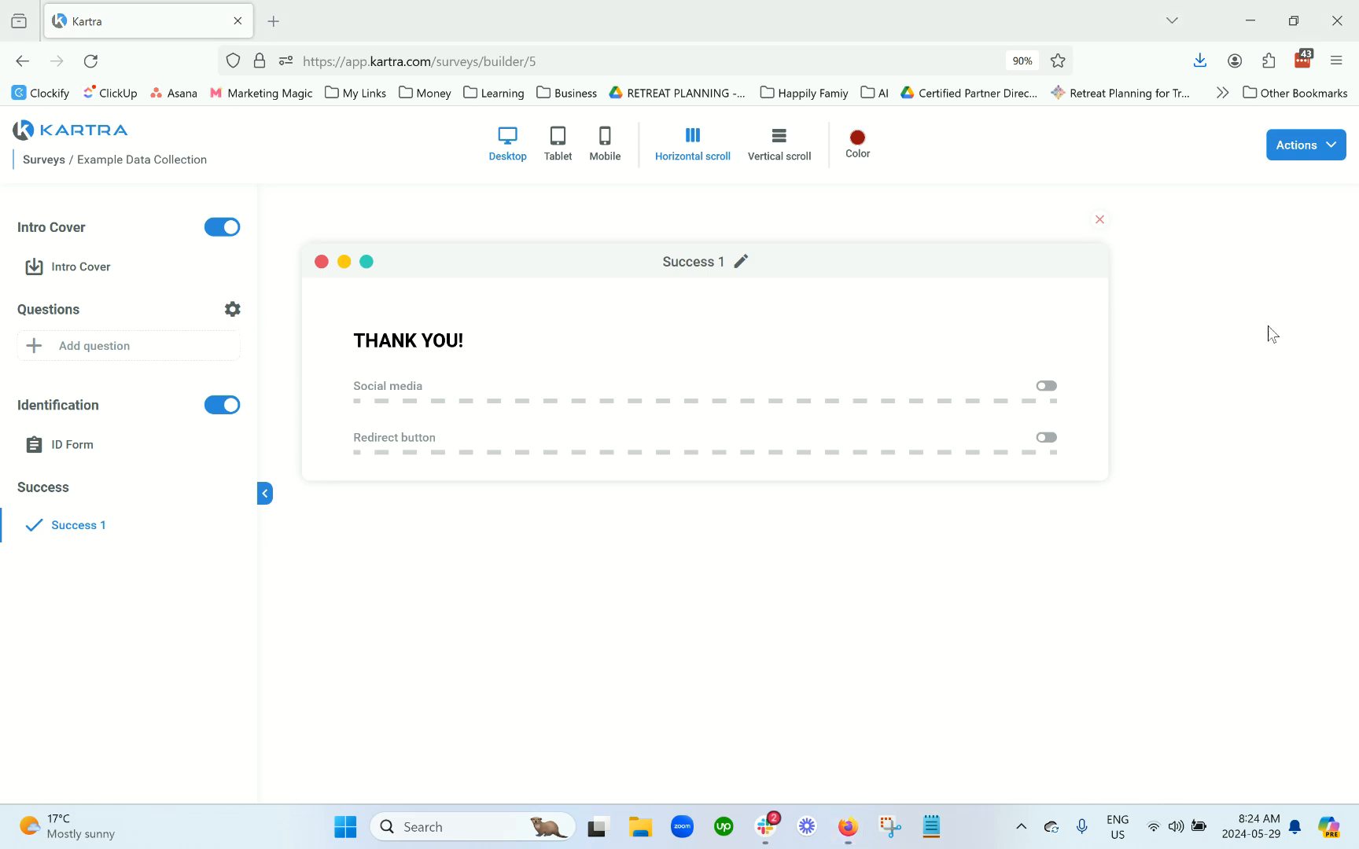
Step: Apply a linear progression flow to the survey questions with the progression bar displayed
double_click(61, 309)
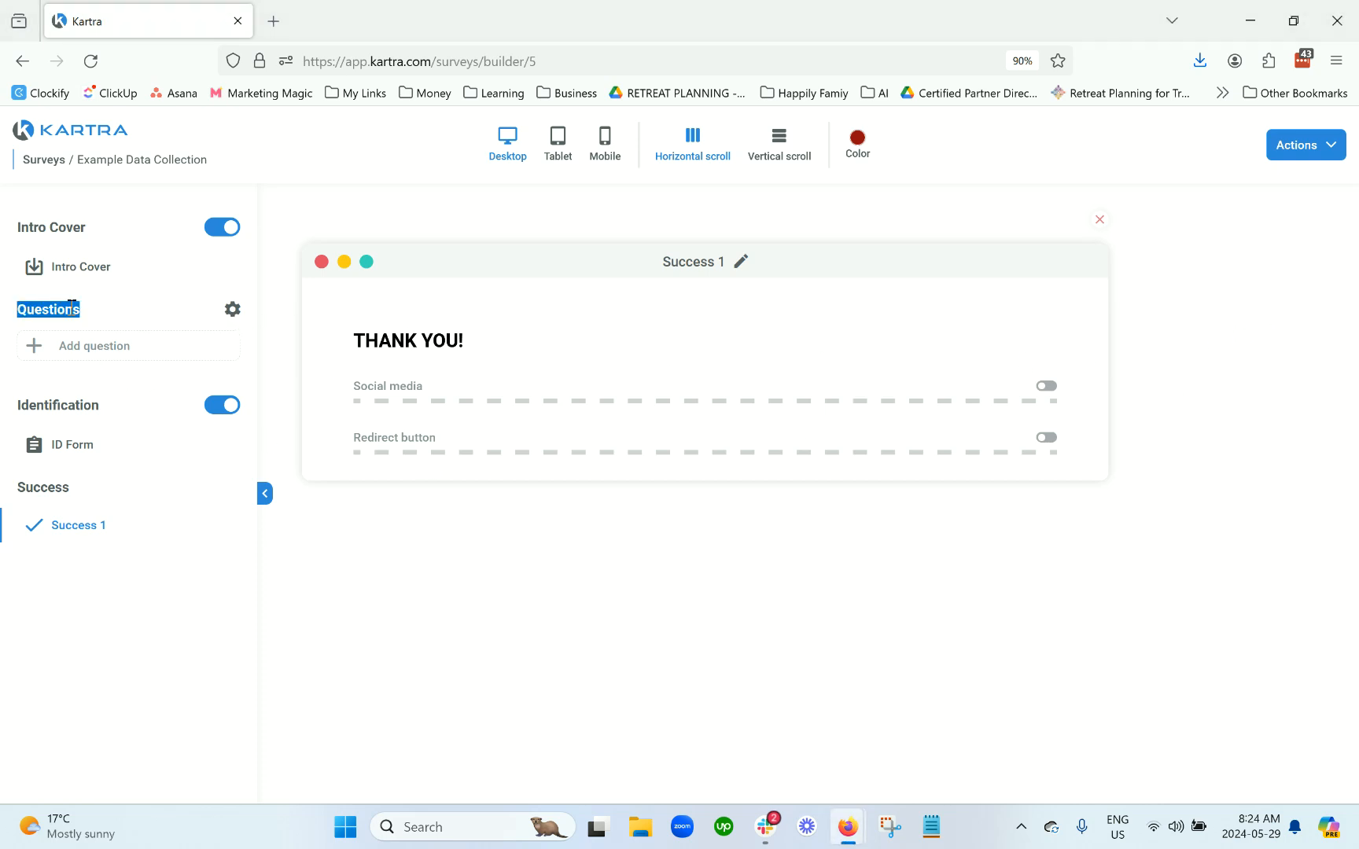
click(232, 309)
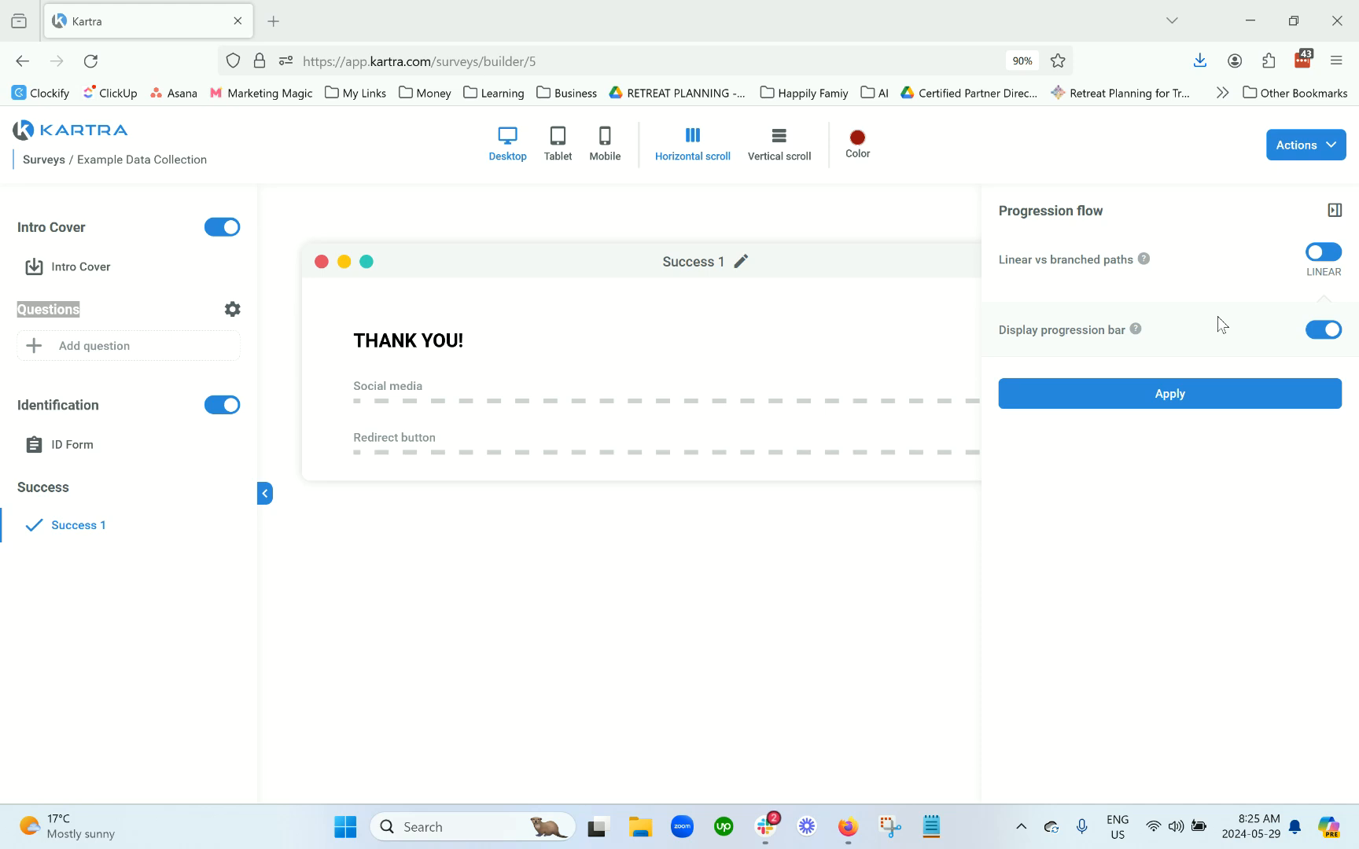
click(1328, 255)
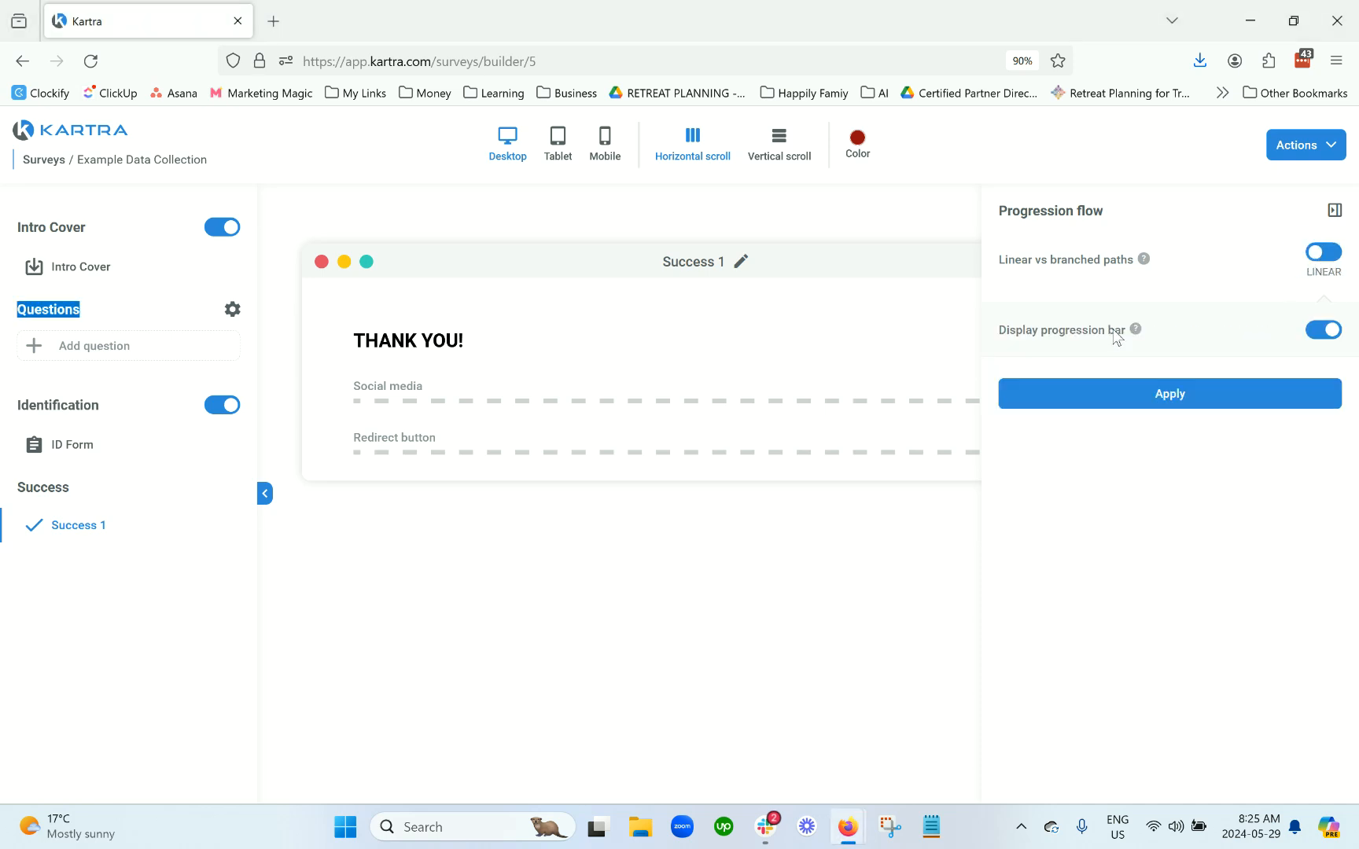
triple_click(1116, 337)
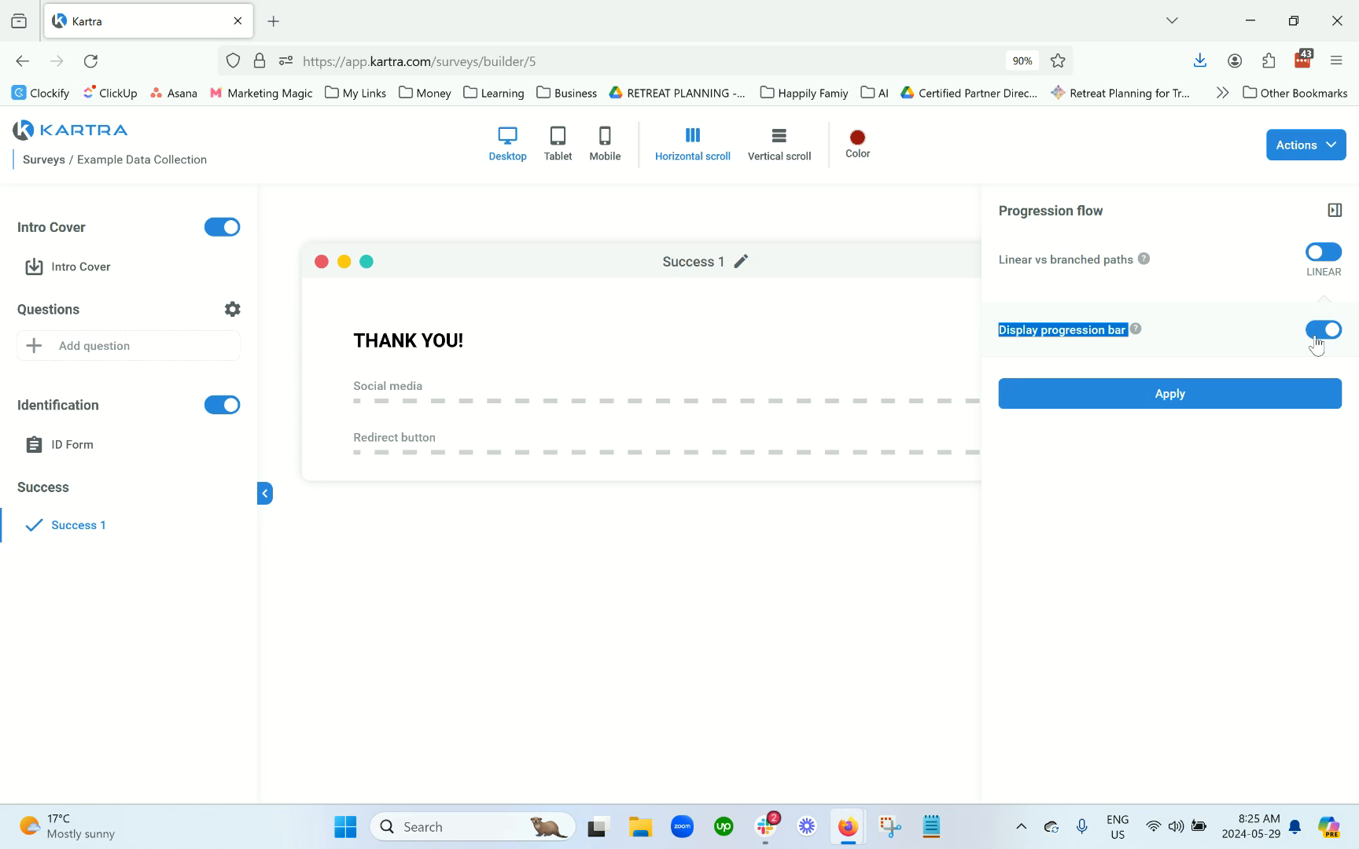
click(1211, 400)
click(1333, 209)
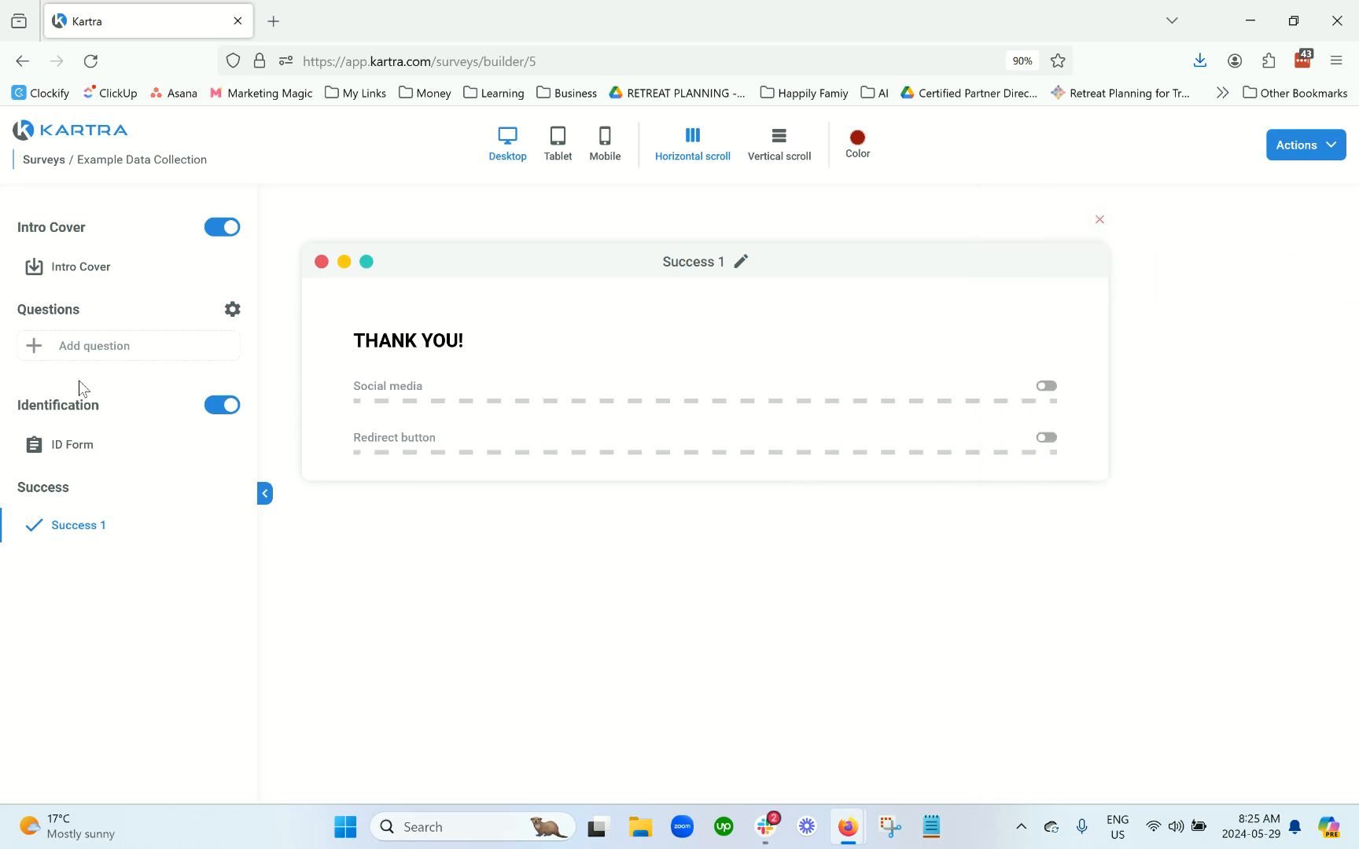
Step: Create a question with the "Only text" layout and the "Text Single option" answer type
double_click(66, 309)
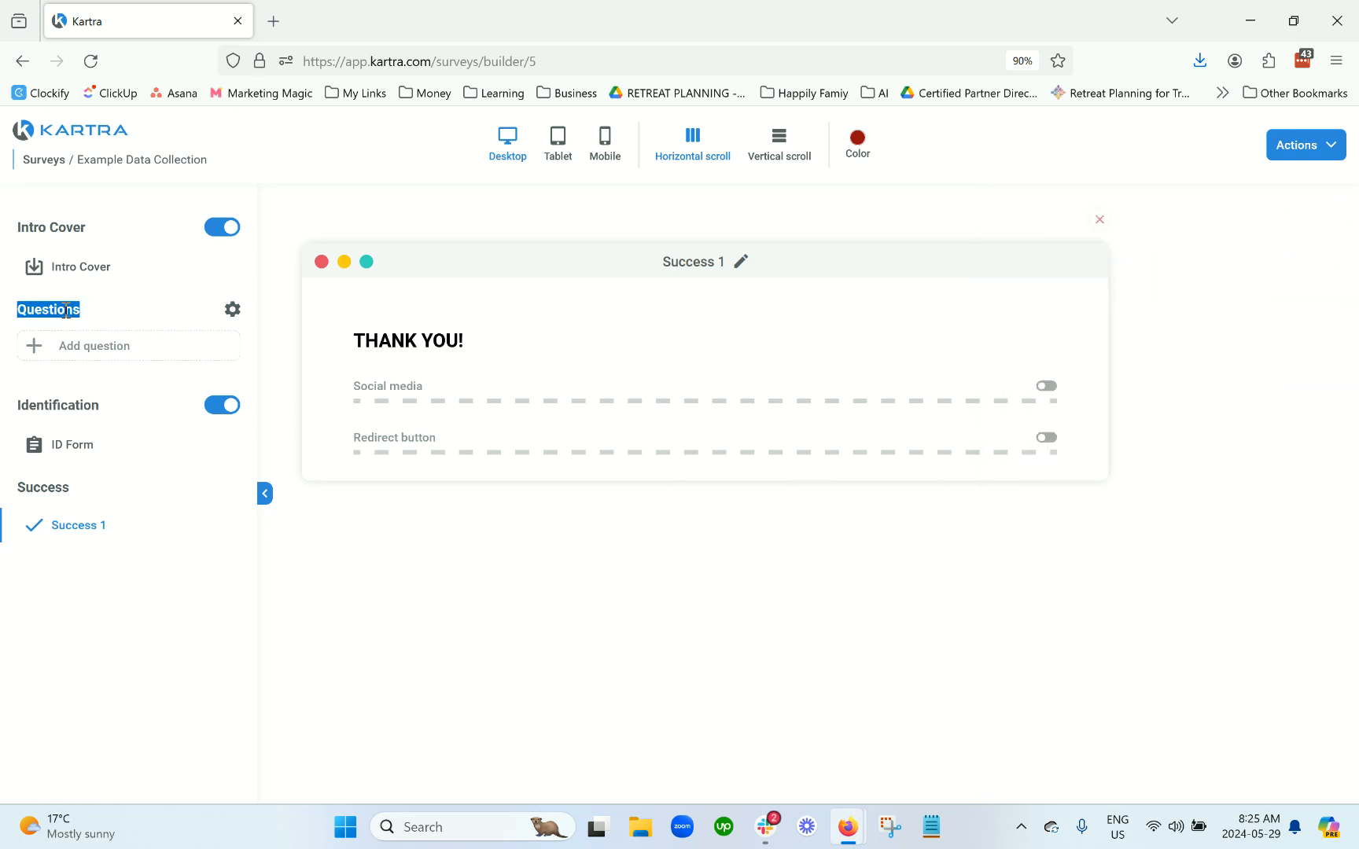
click(99, 353)
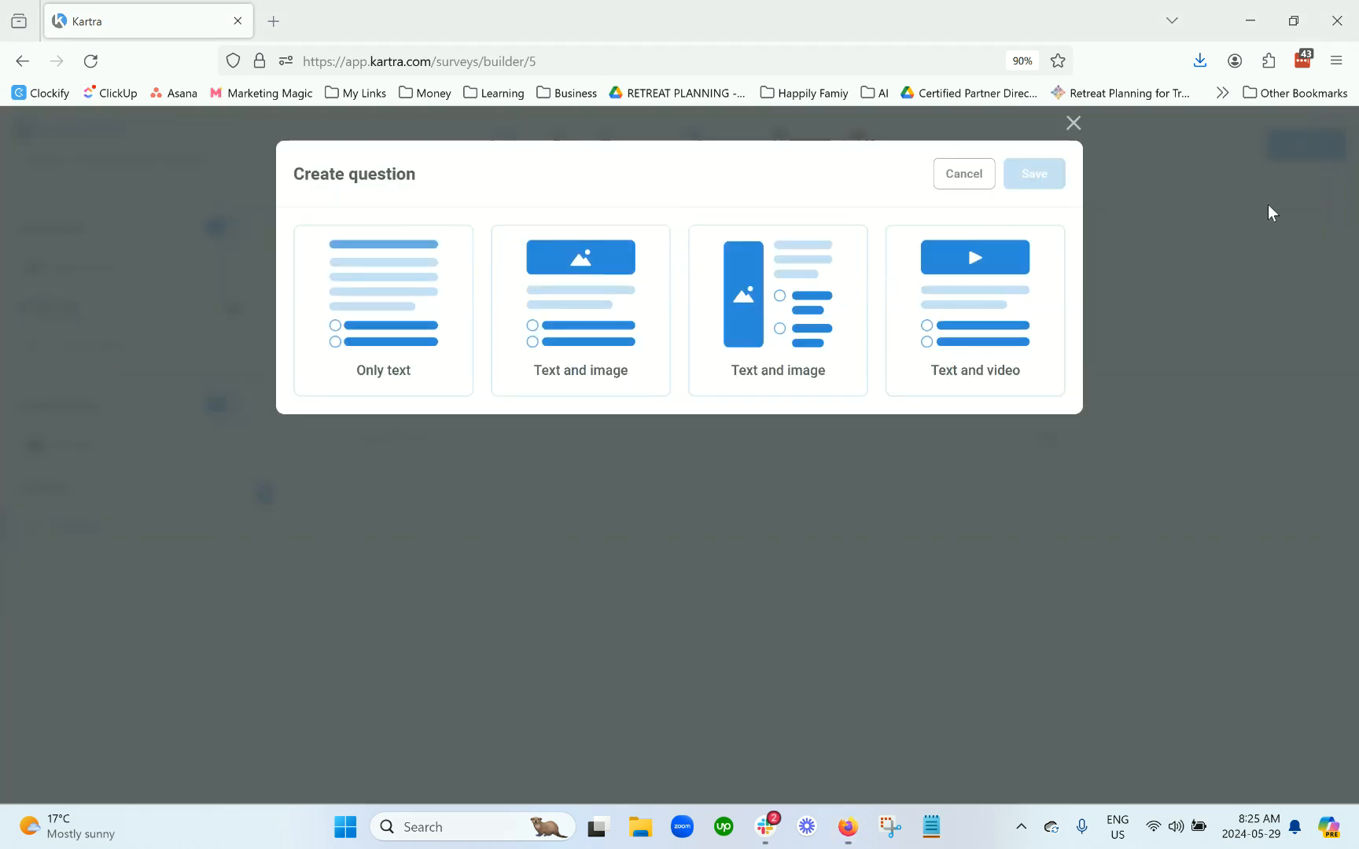
click(376, 331)
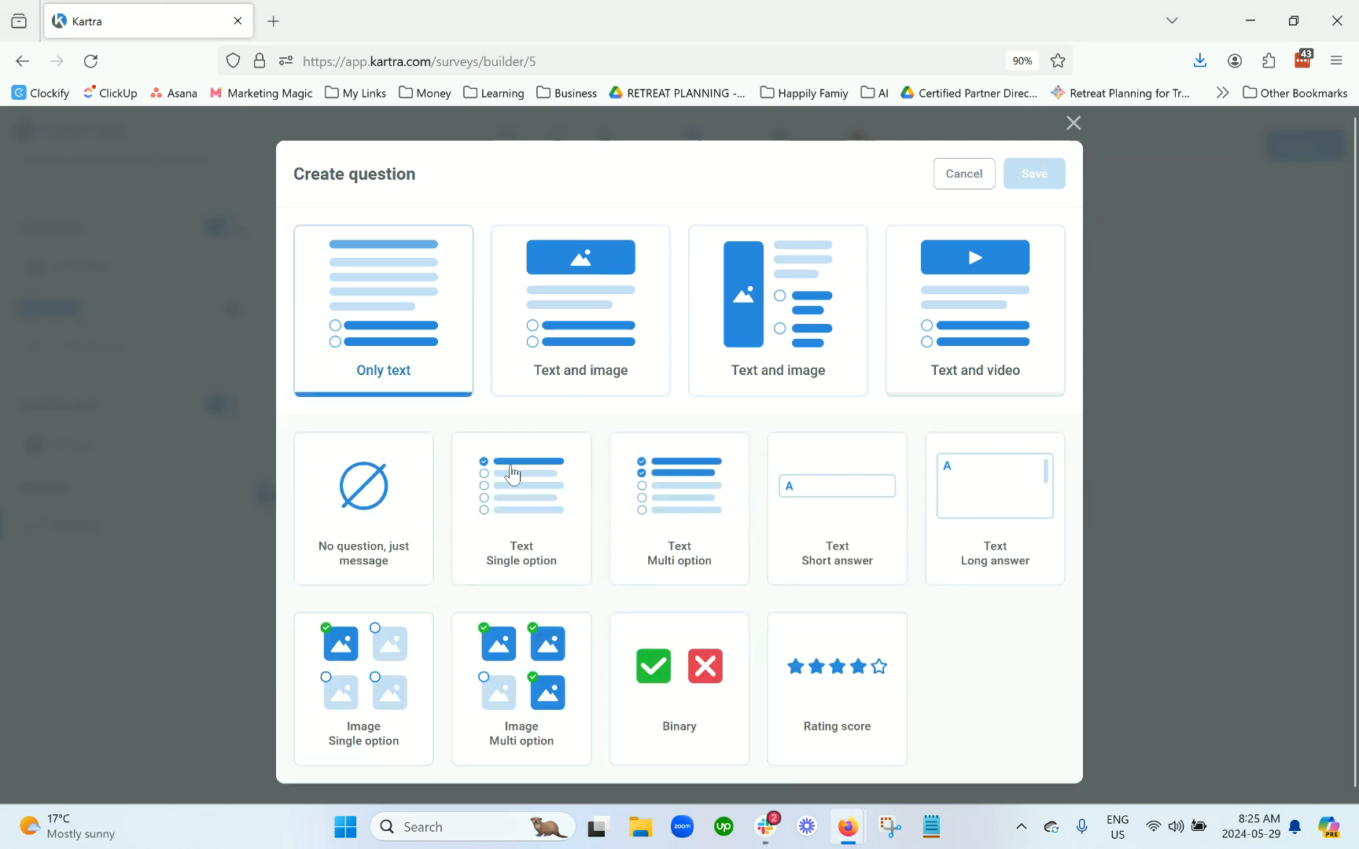
click(386, 521)
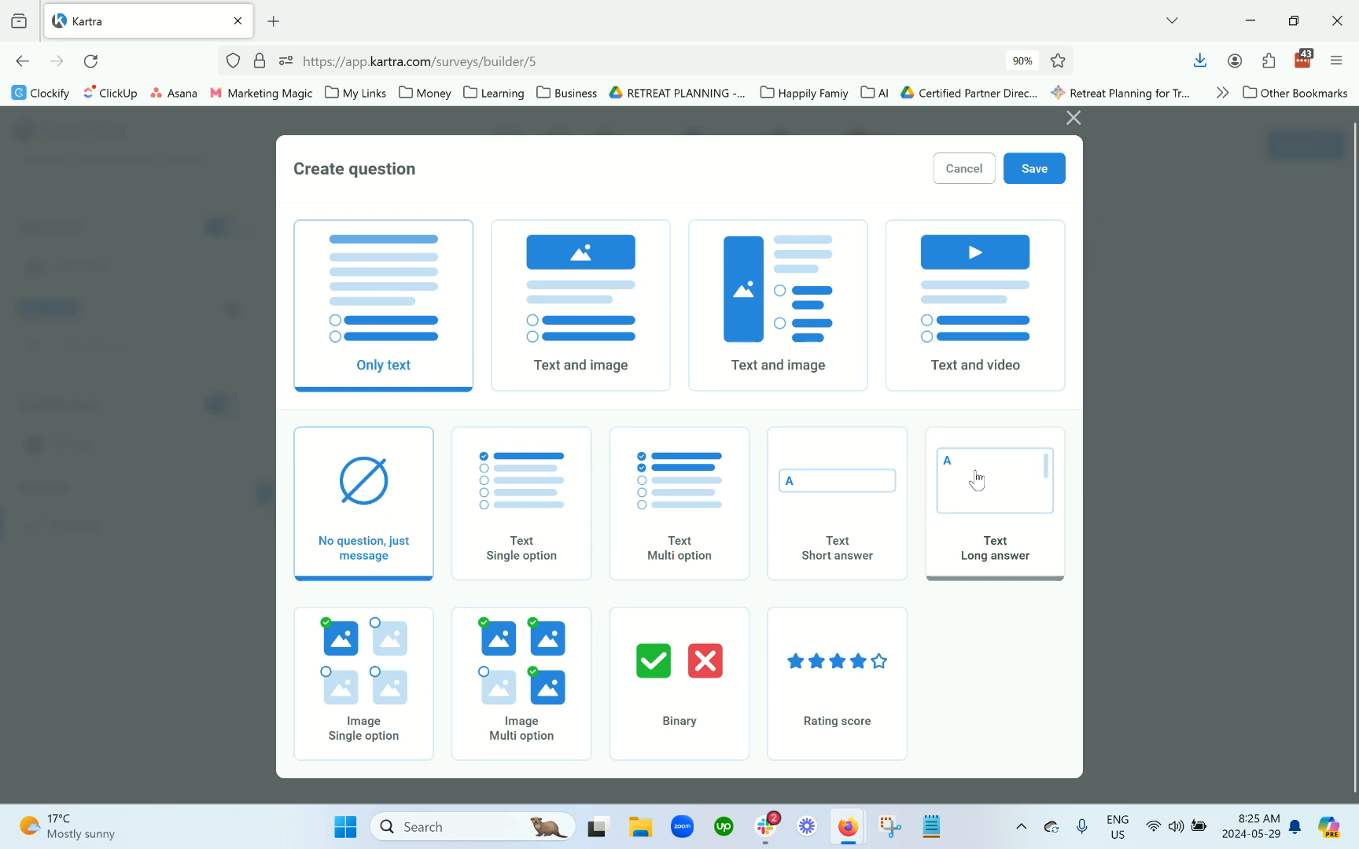
click(541, 503)
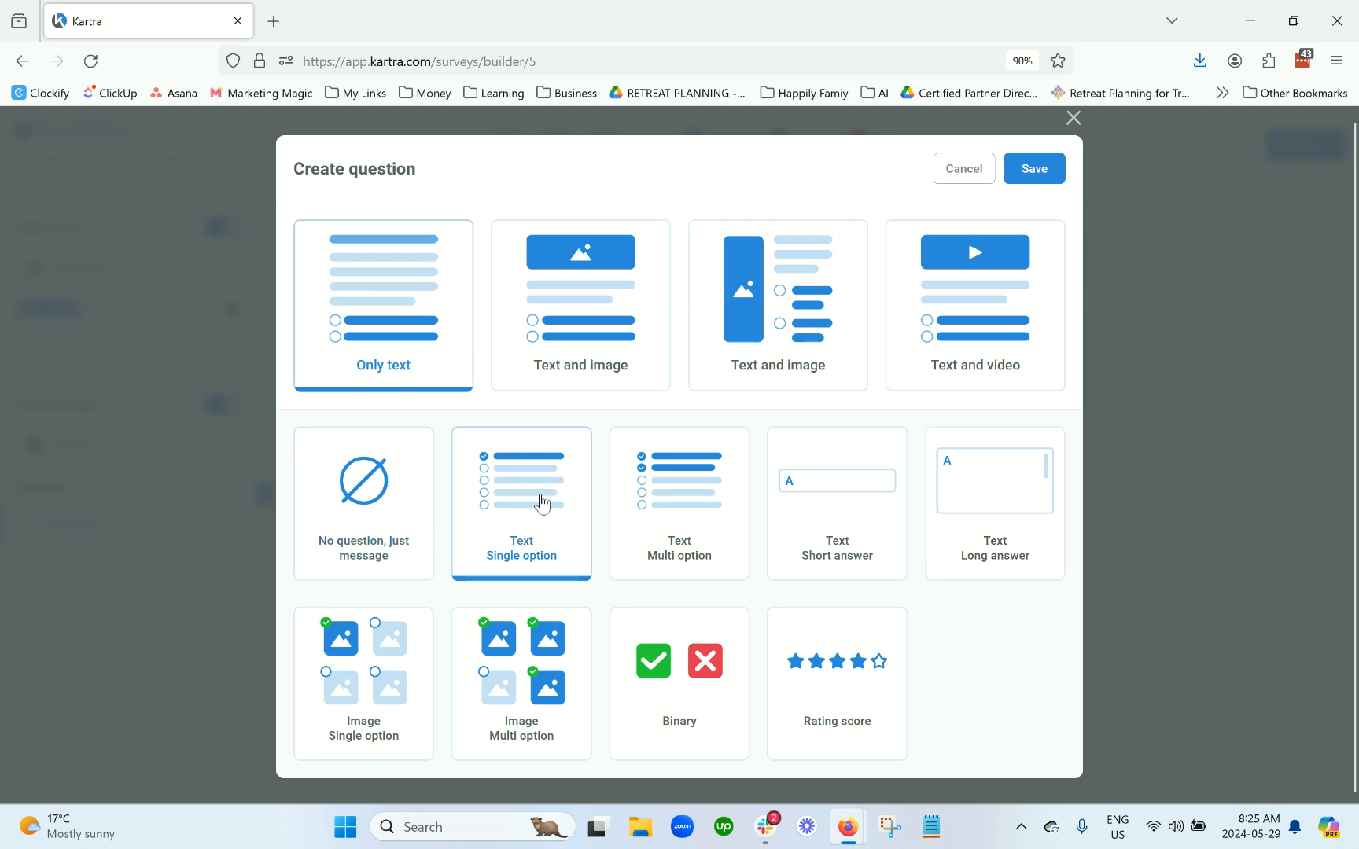
click(1031, 180)
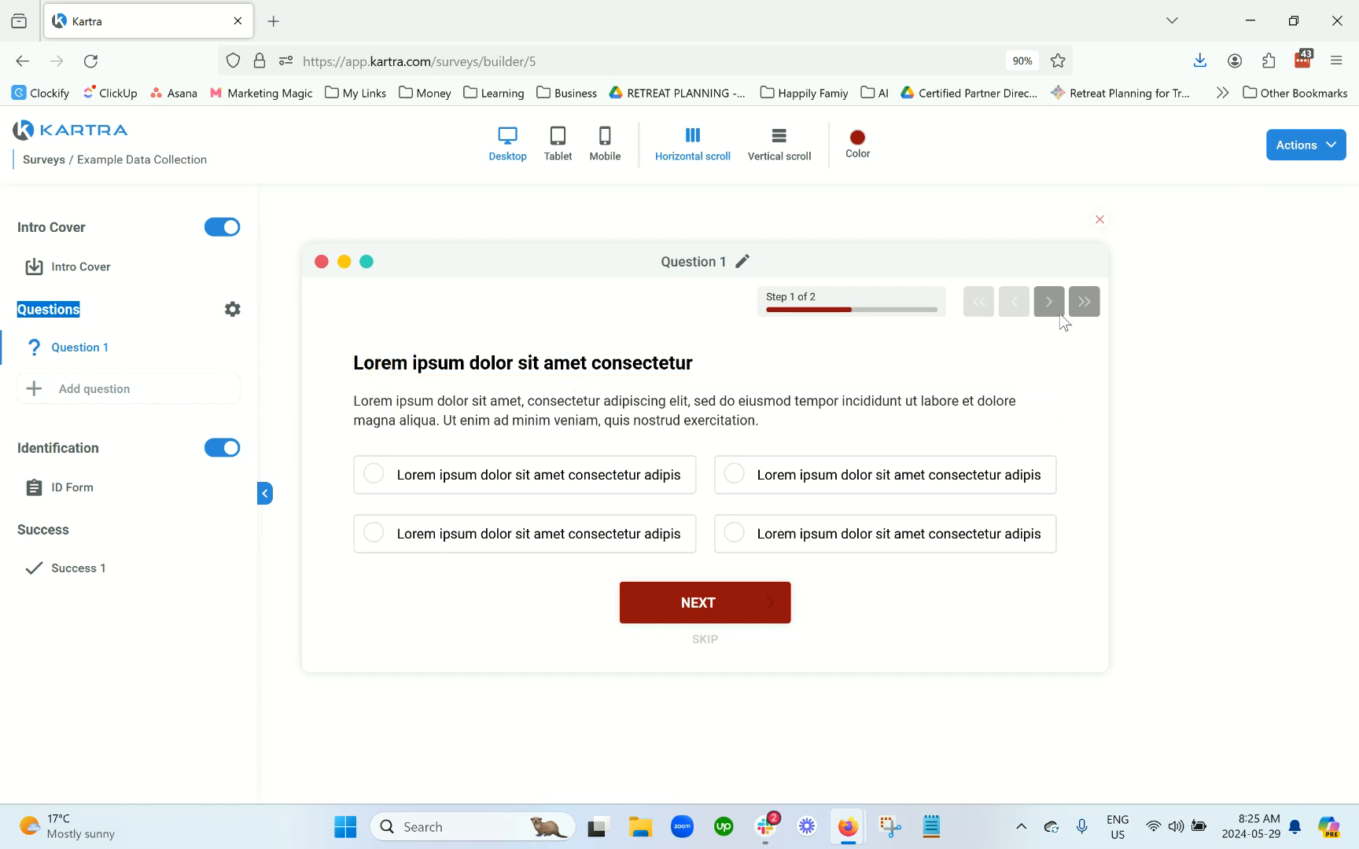
Step: Delete the first question's placeholder description and replace its heading with "What stage of business are you in?"
mouse_move(699, 410)
click(403, 407)
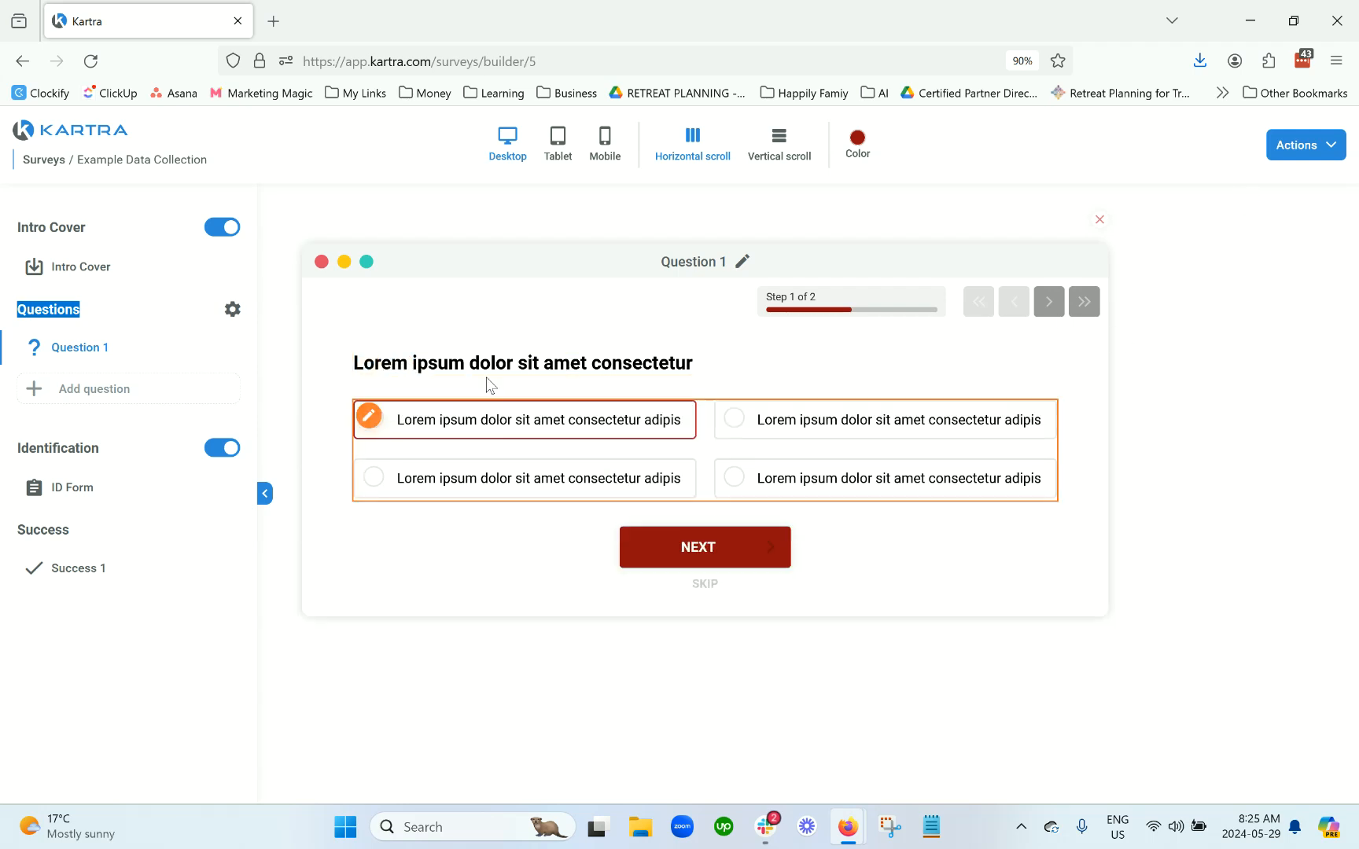
triple_click(492, 363)
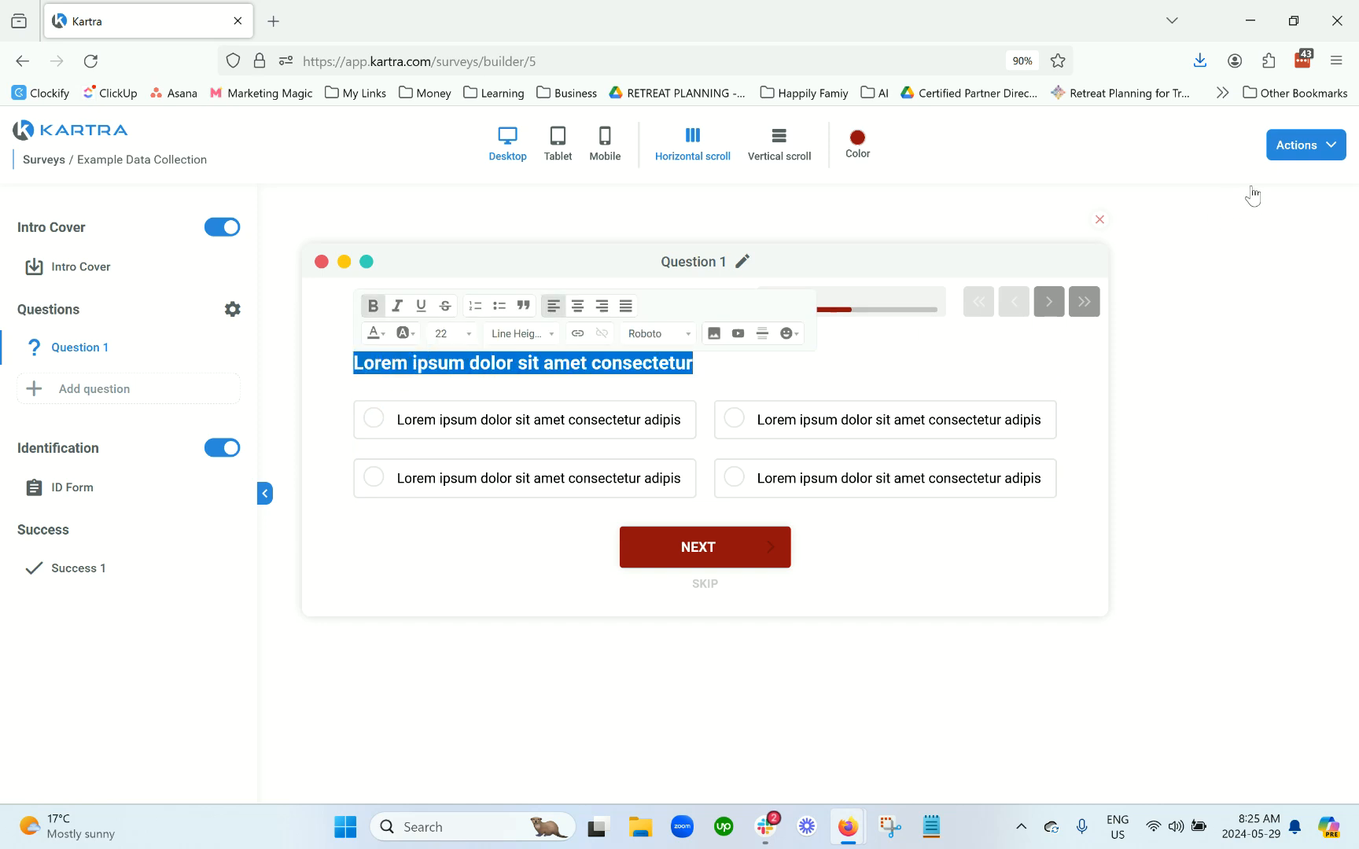
text(What stage of business are you in?)
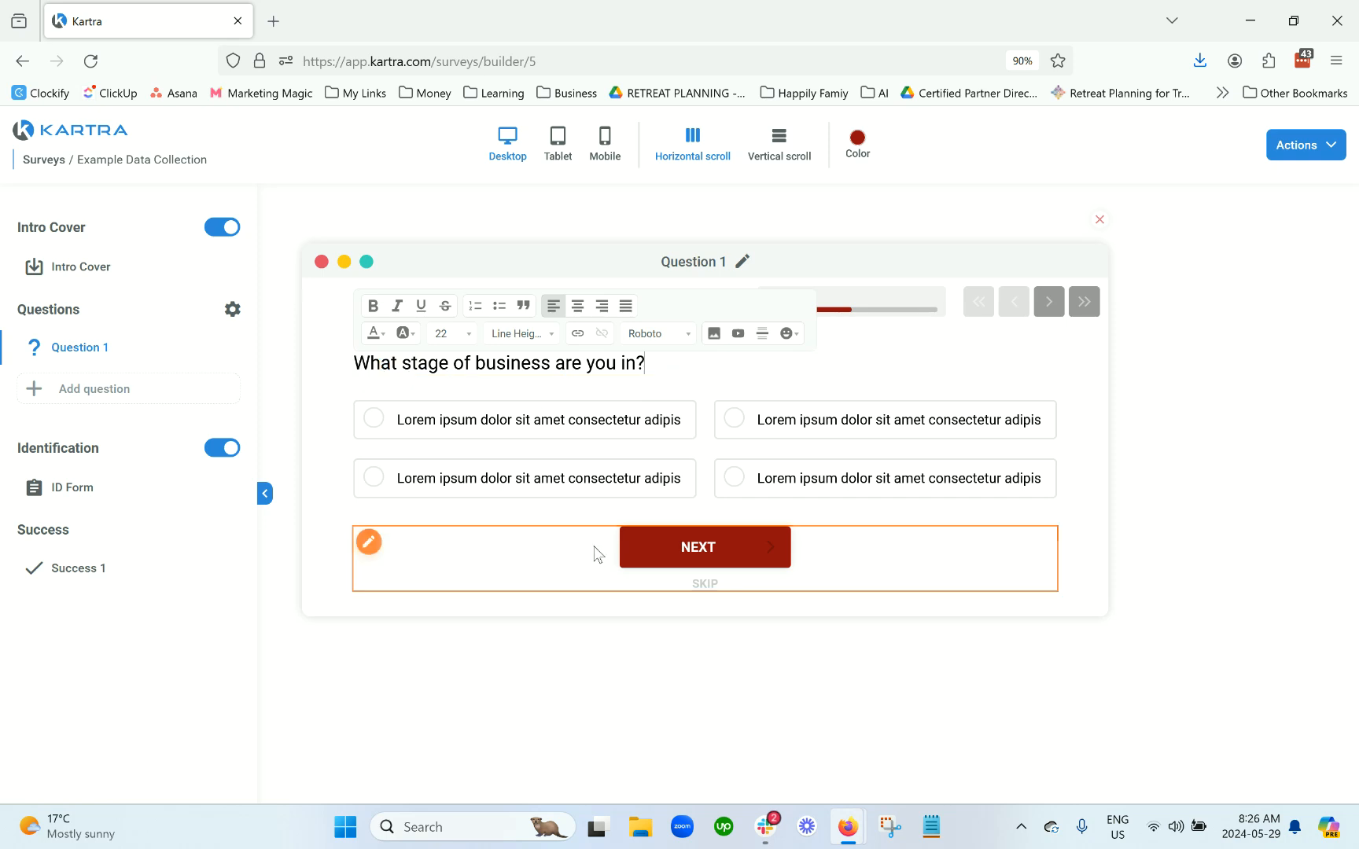
Step: Open the settings of the first question's answer options and make the question mandatory
click(535, 425)
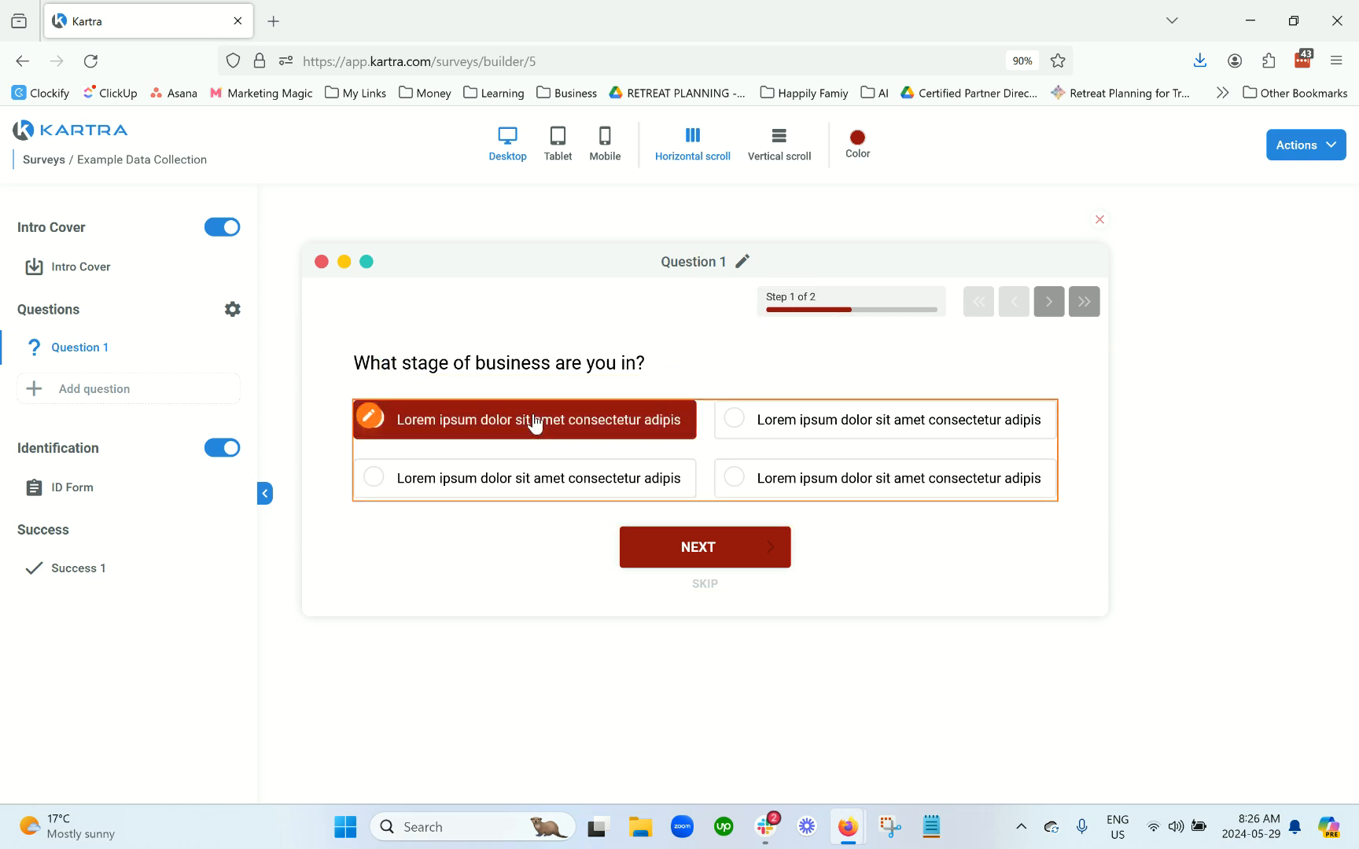
drag(476, 424, 470, 425)
click(369, 424)
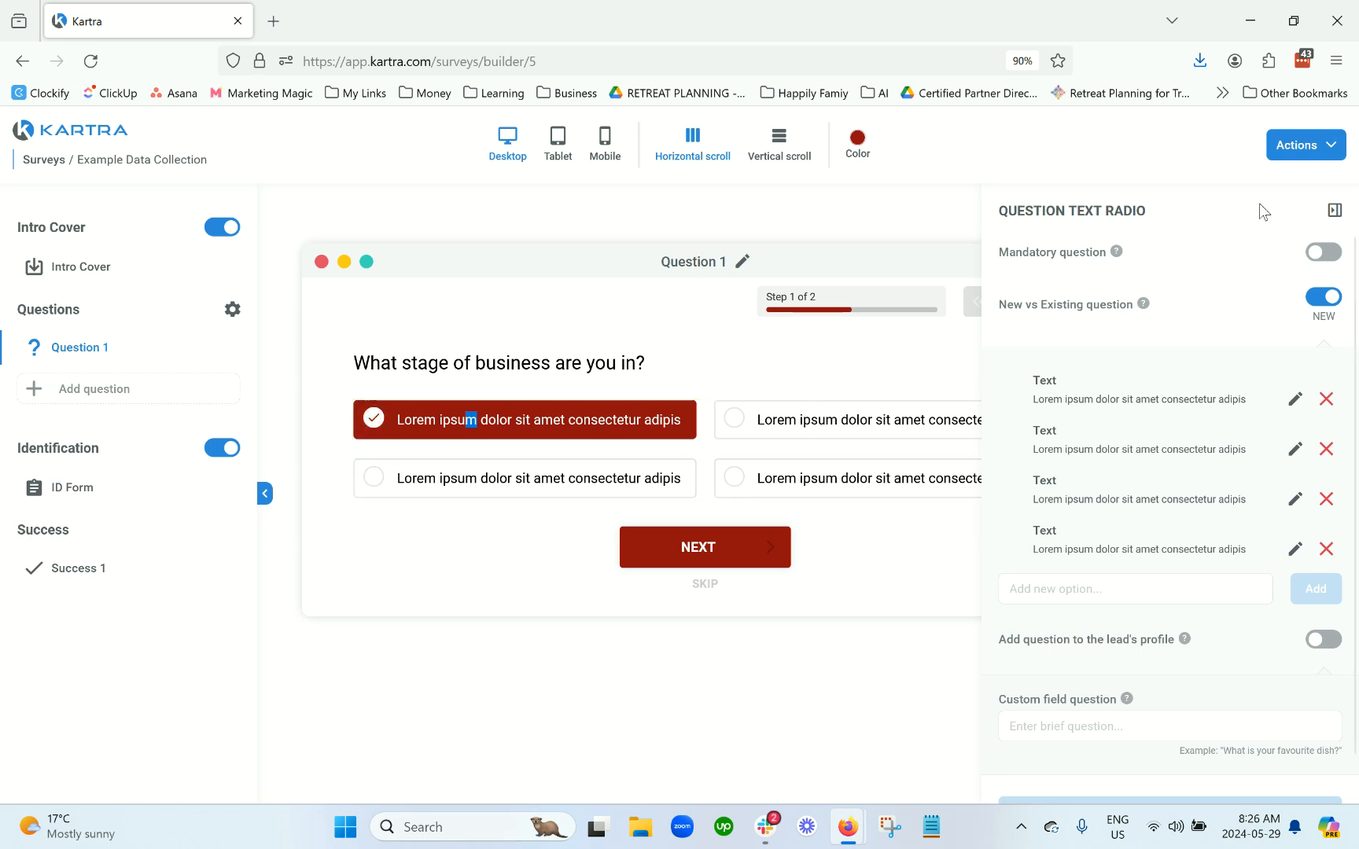
triple_click(1059, 258)
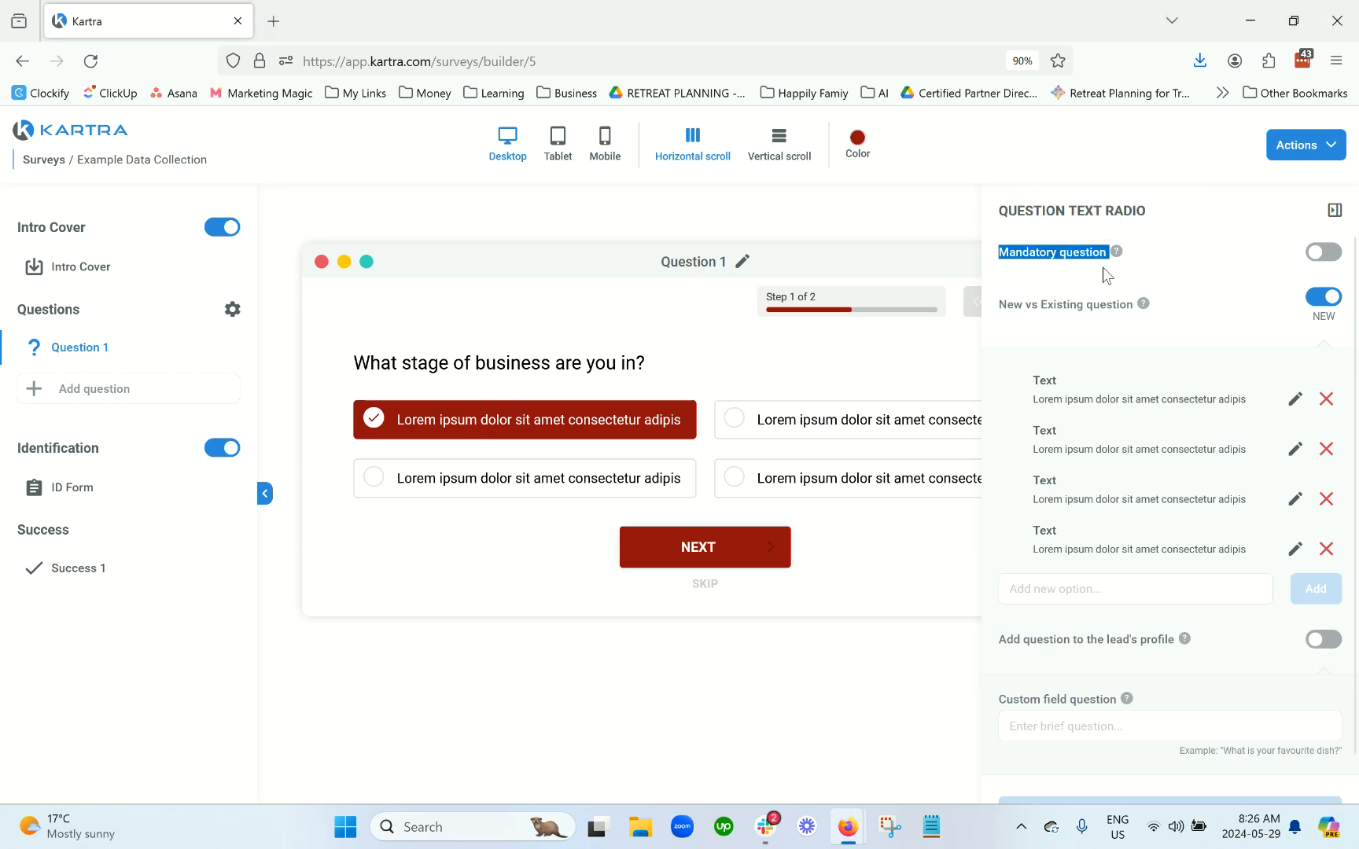
click(1319, 253)
mouse_move(1142, 304)
triple_click(1107, 303)
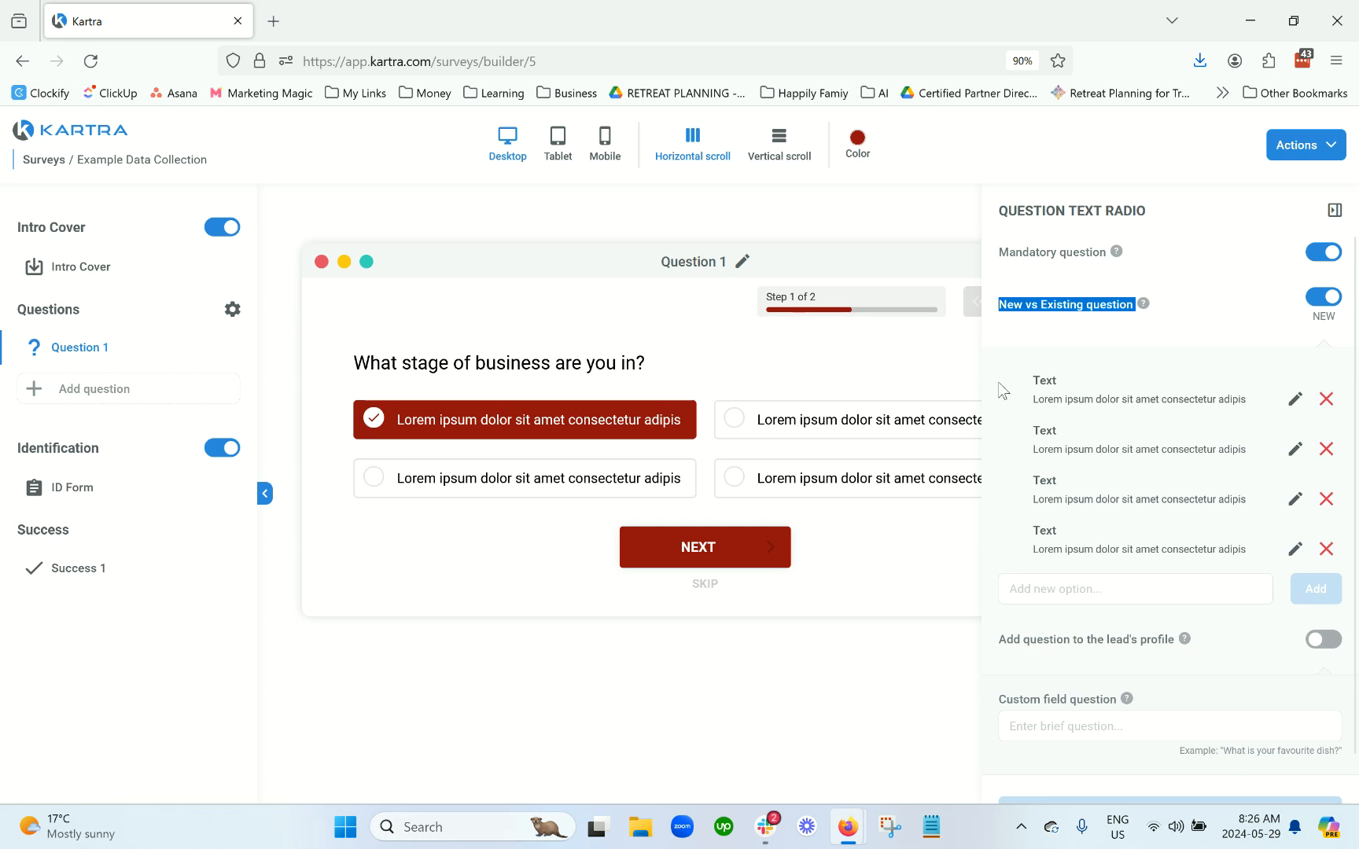
mouse_move(440, 364)
click(1321, 299)
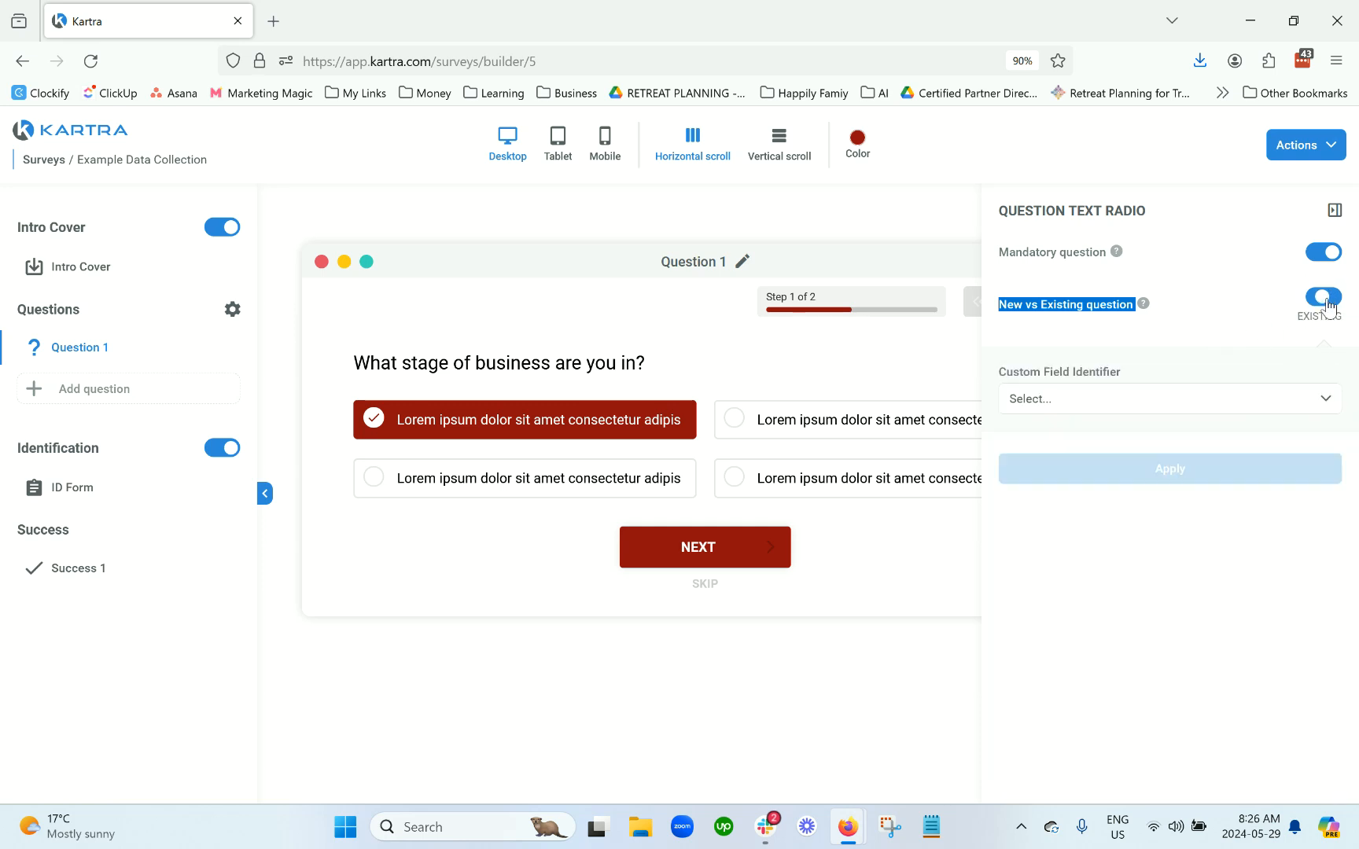
click(1186, 401)
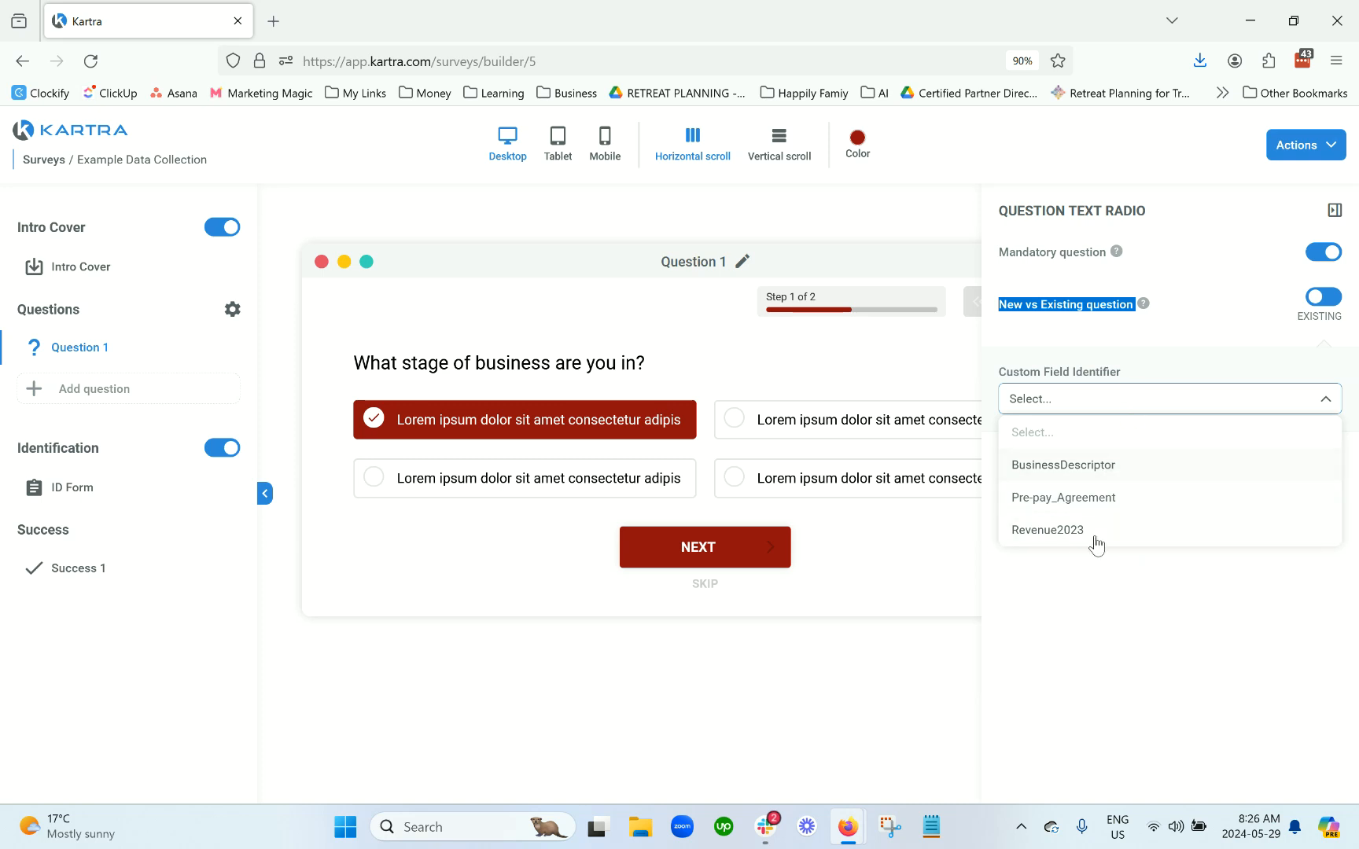
click(1170, 334)
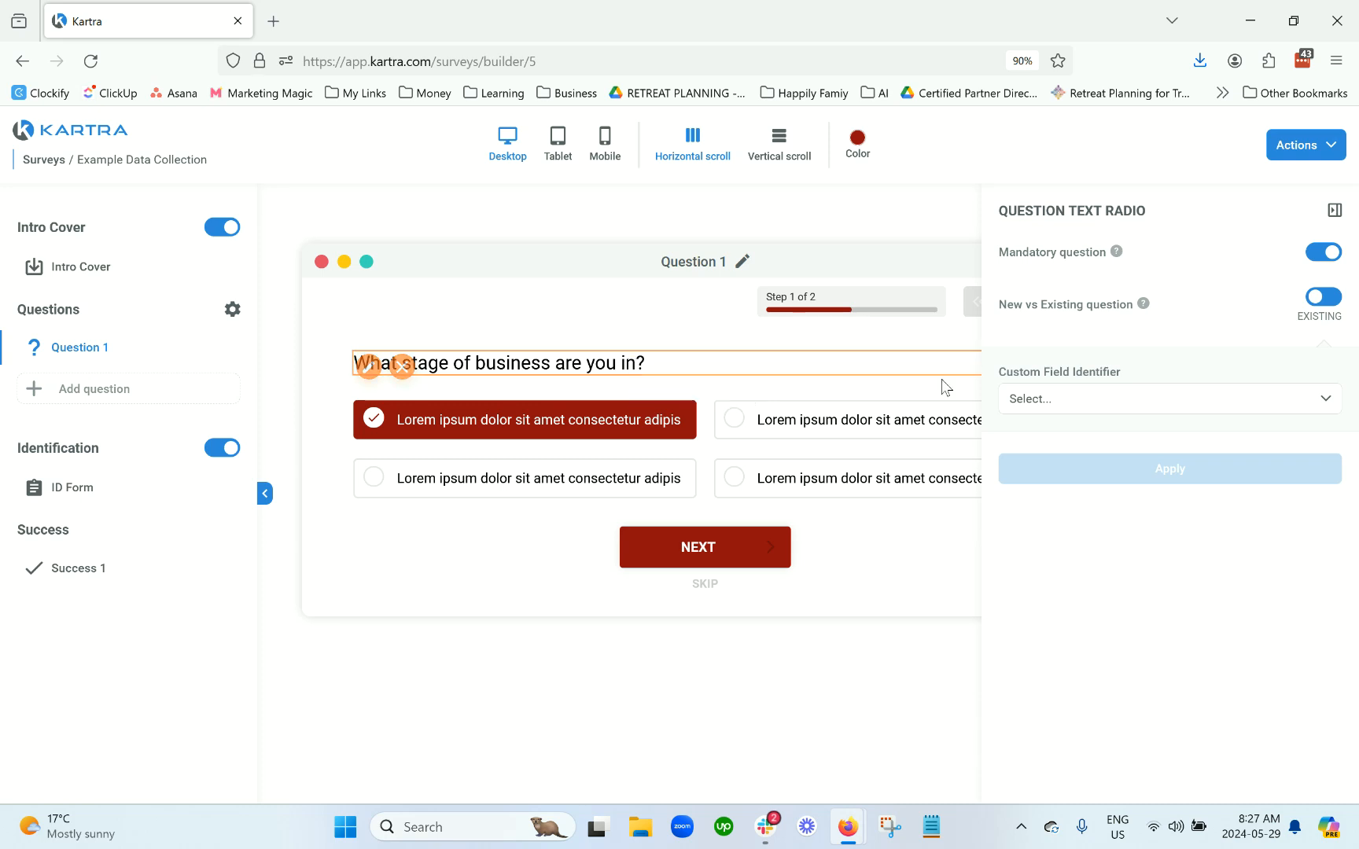
click(1332, 303)
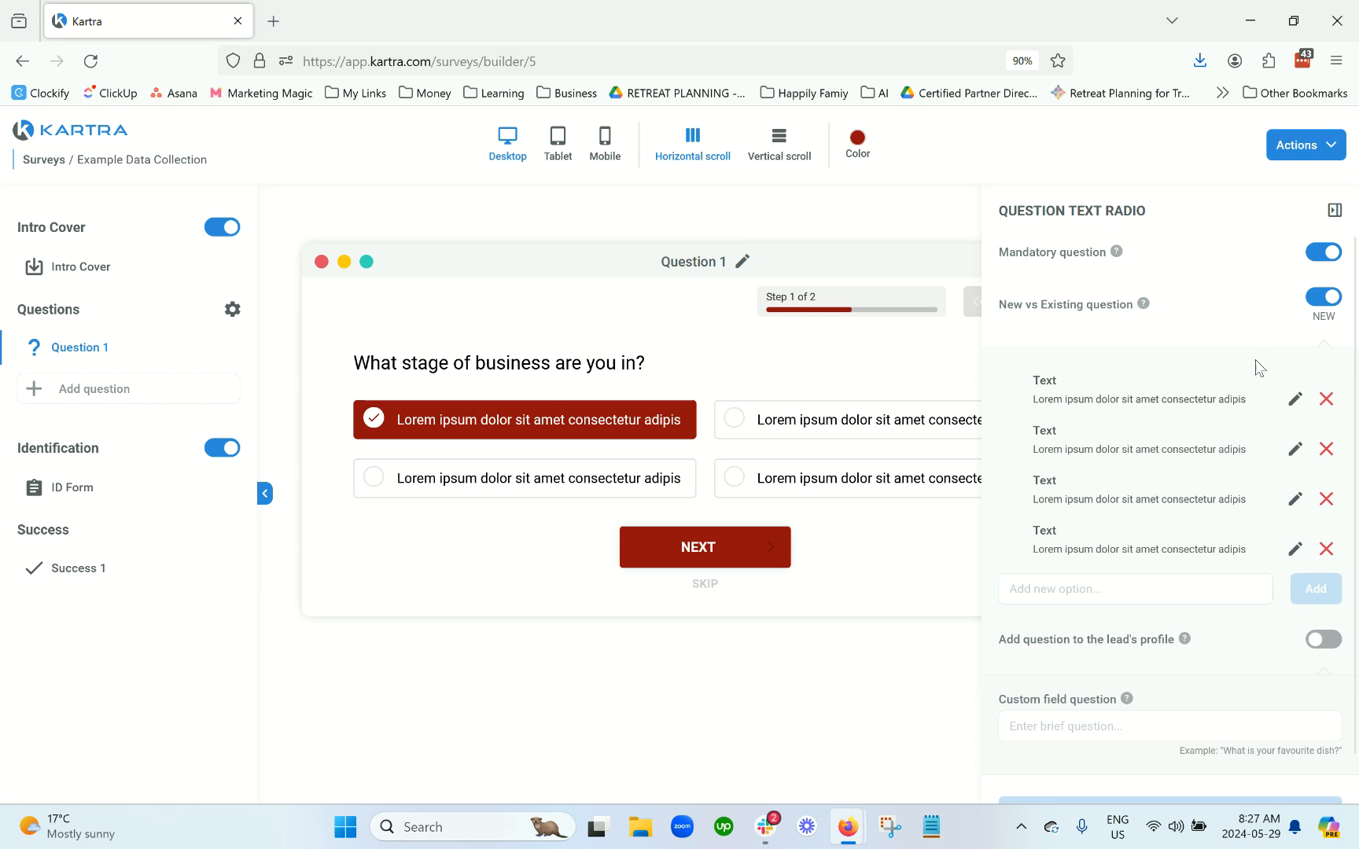
Step: Change the text of the question's first answer option to "Just starting!"
scroll(1253, 368, down, 1)
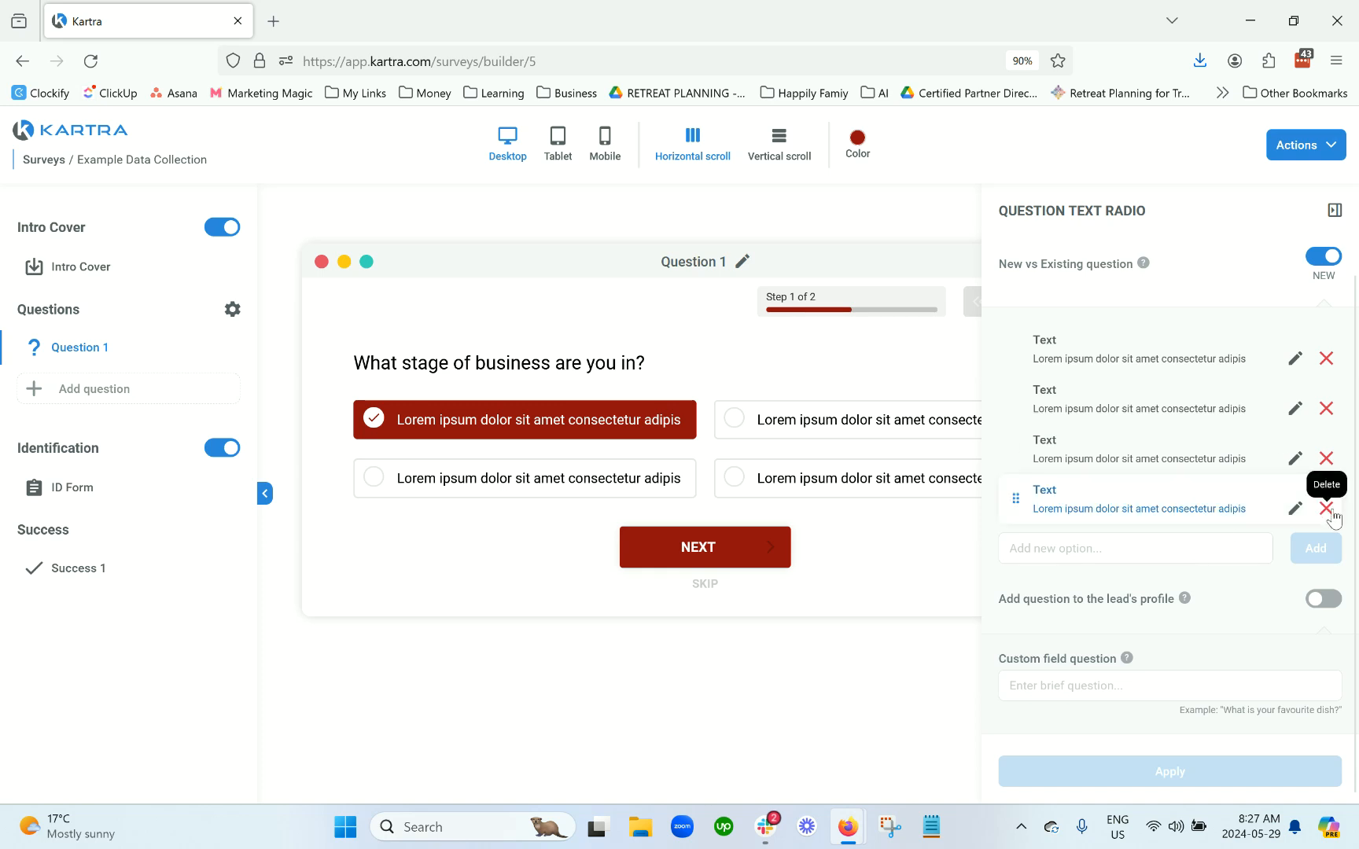
click(1295, 358)
triple_click(1236, 367)
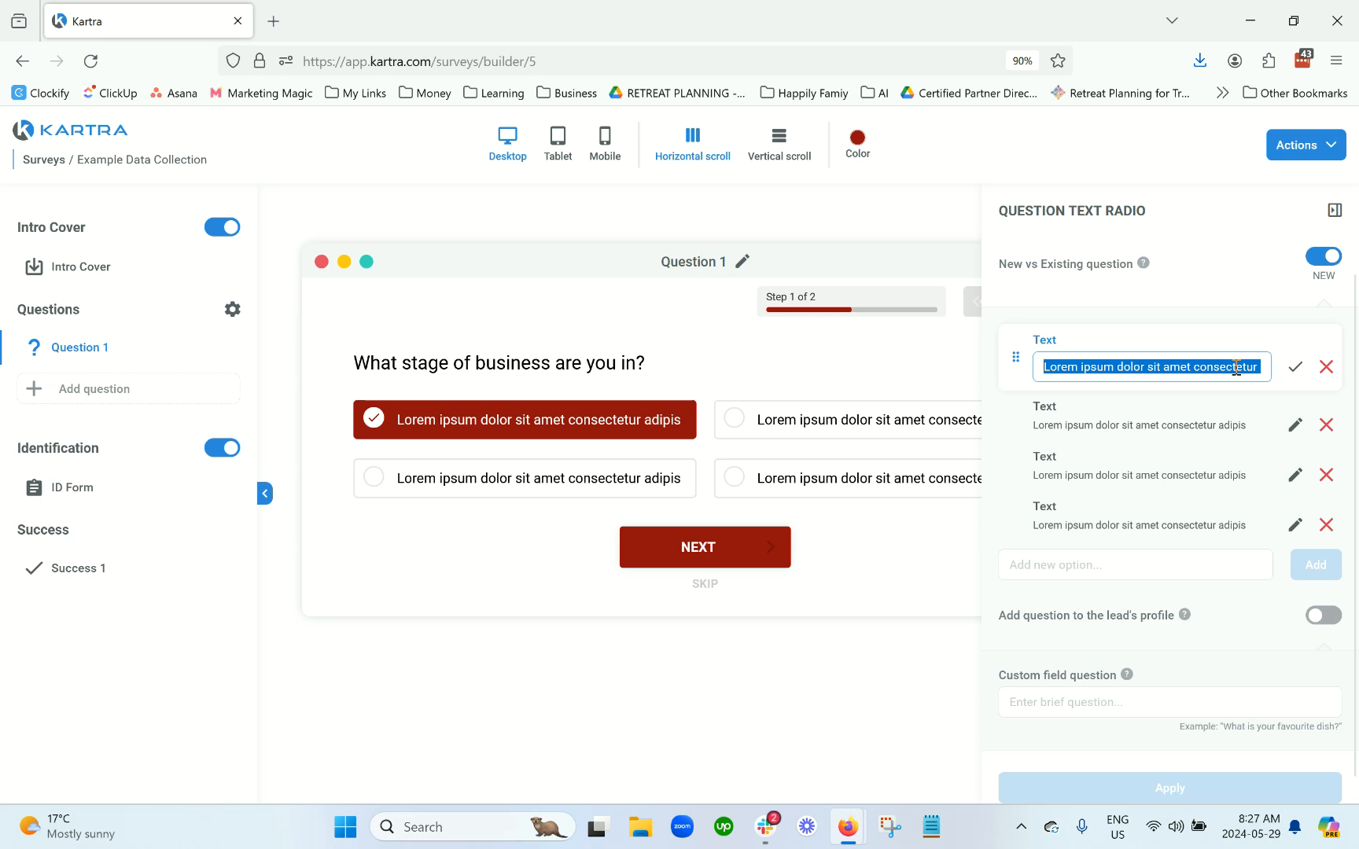
text(Just starting!)
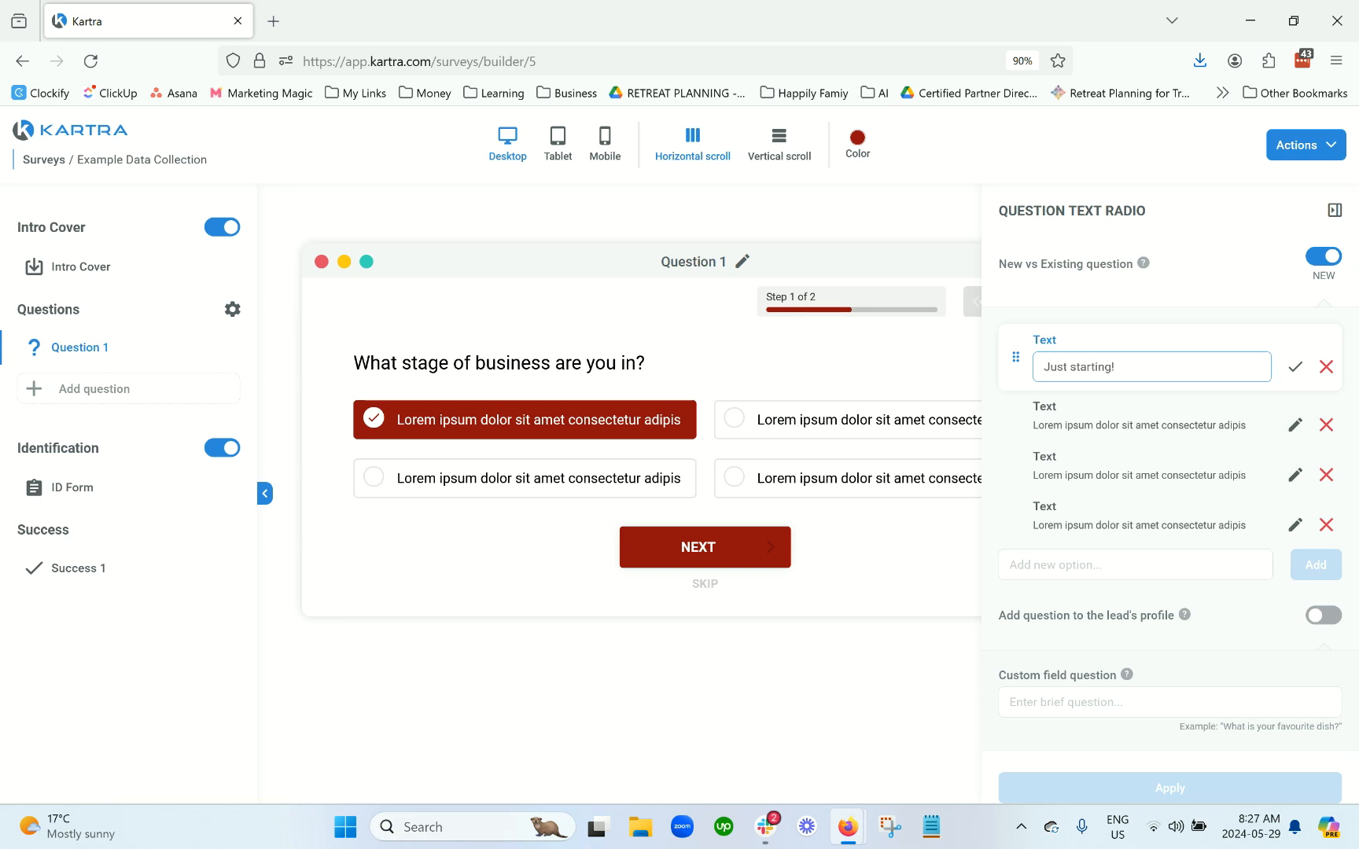
click(1295, 366)
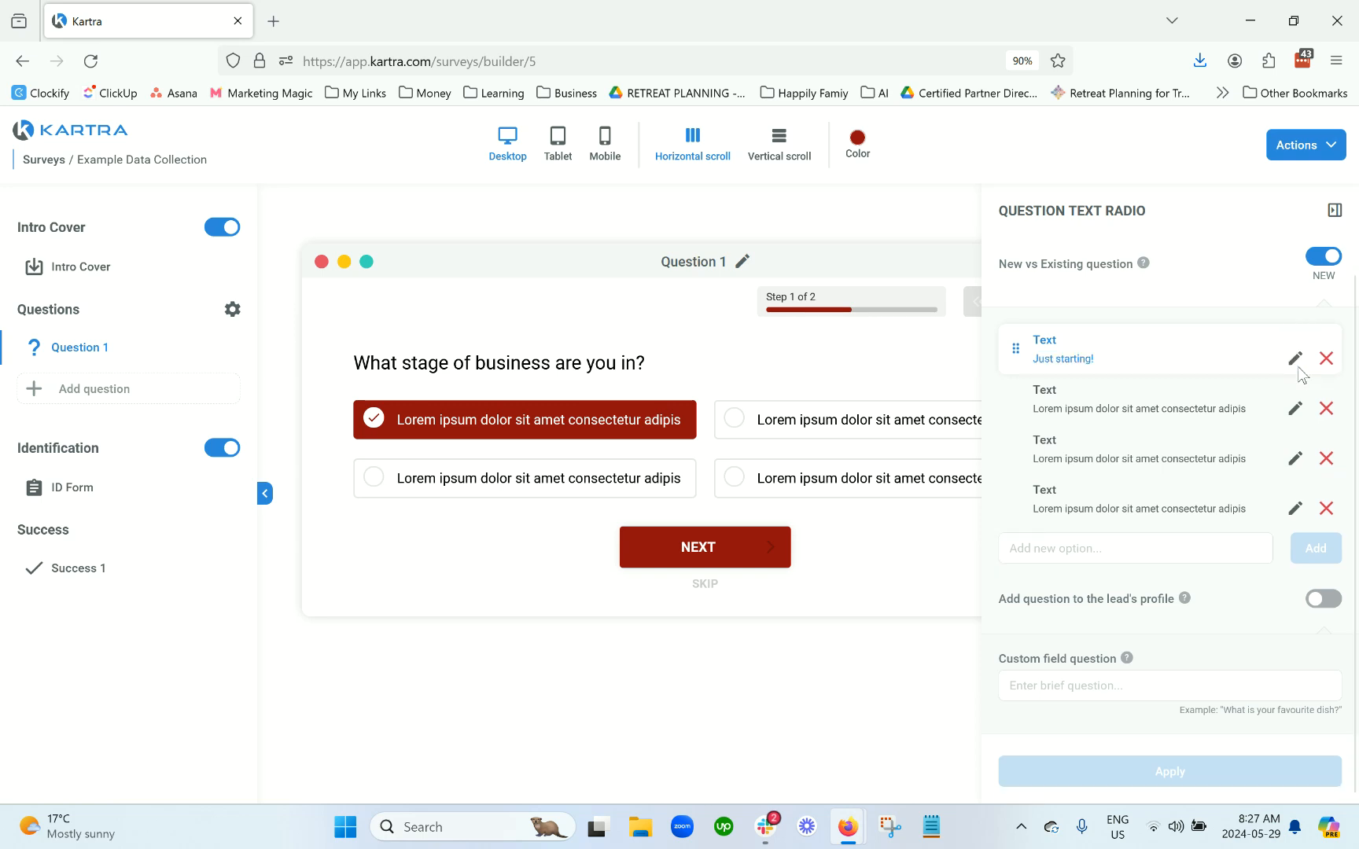
Step: Change the text of the second answer option to "1-5 years" and the third to "6 - 10 years"
click(1297, 411)
triple_click(1186, 421)
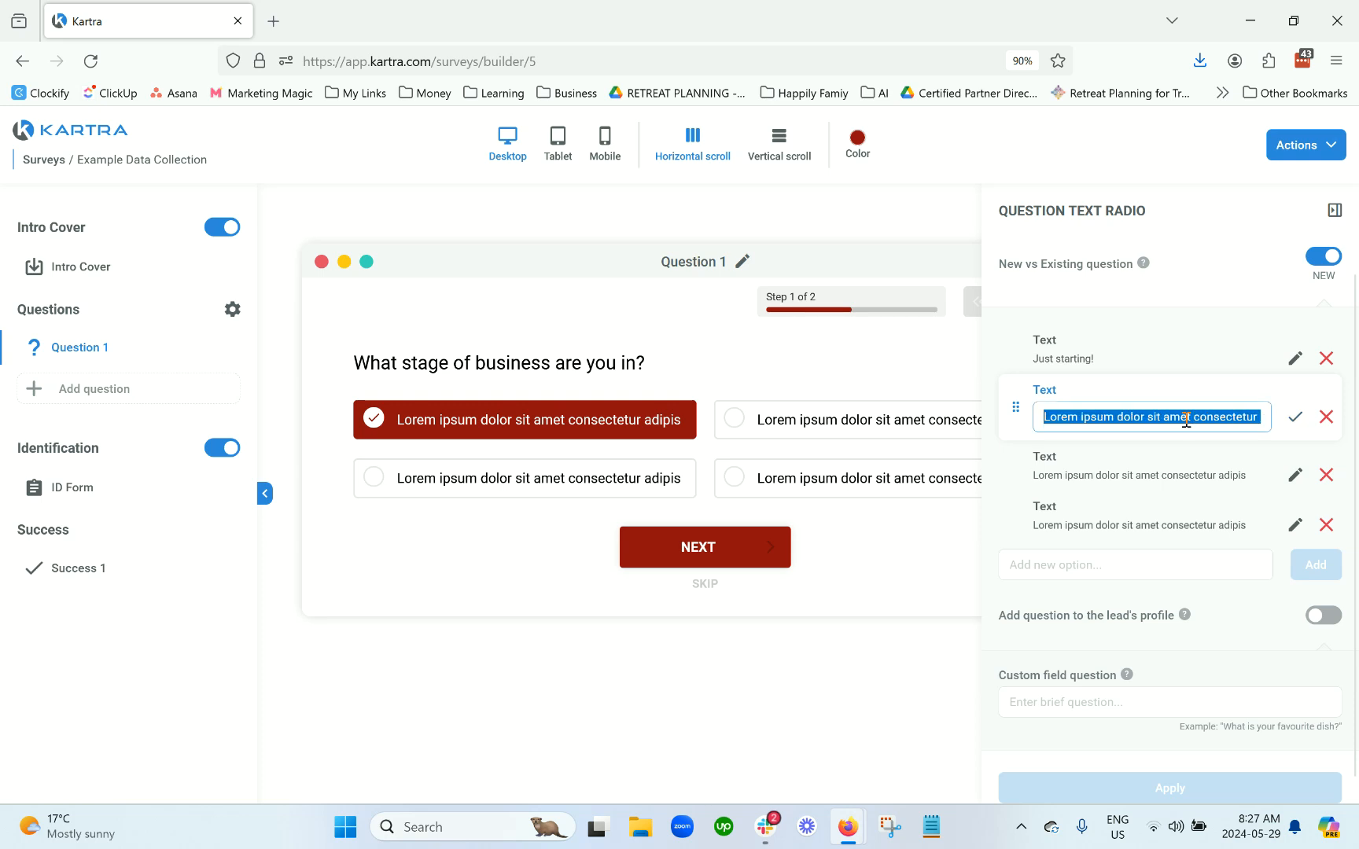
text(1-5 years)
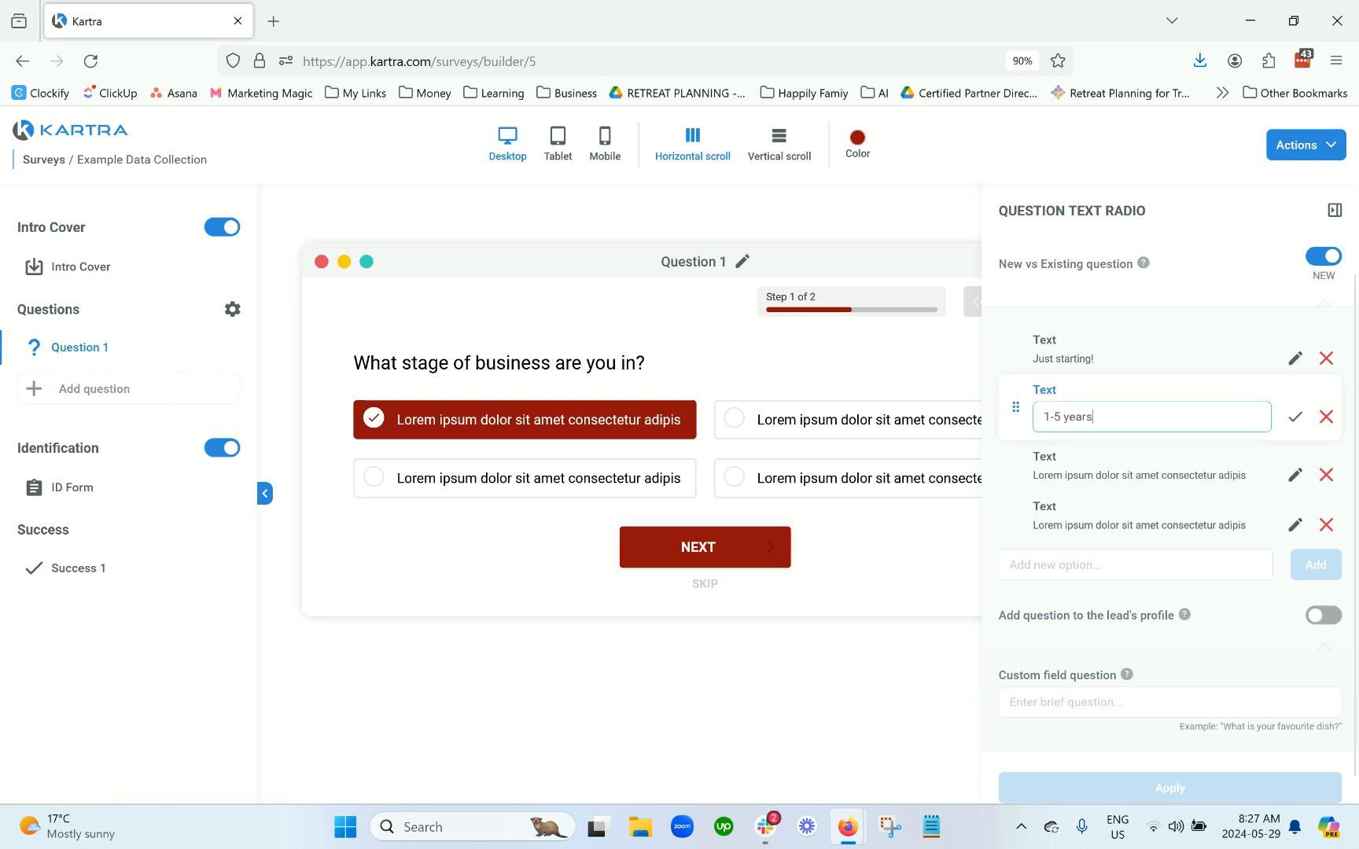
click(1293, 419)
click(1295, 459)
triple_click(1149, 469)
text(6 - 10 years)
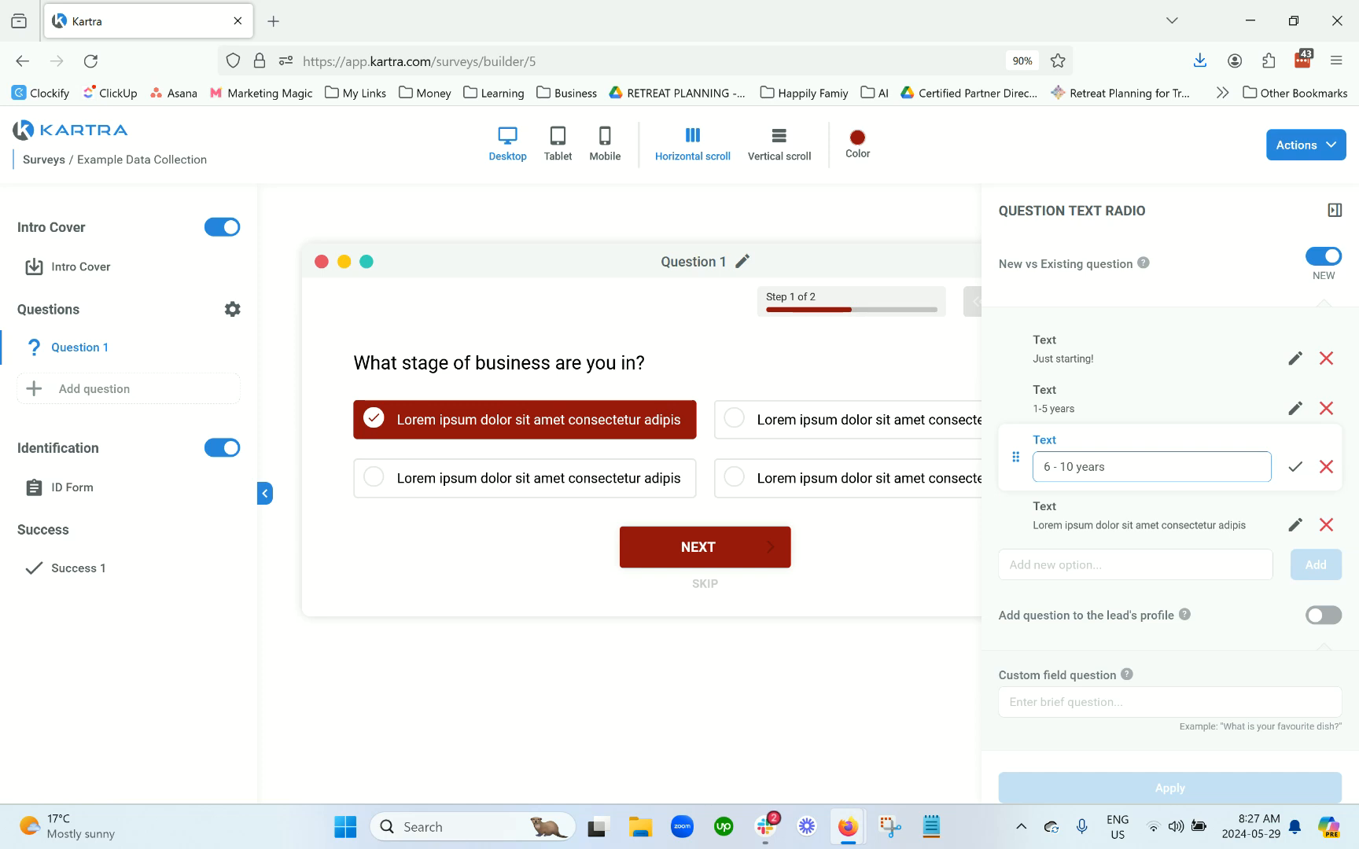
click(1295, 466)
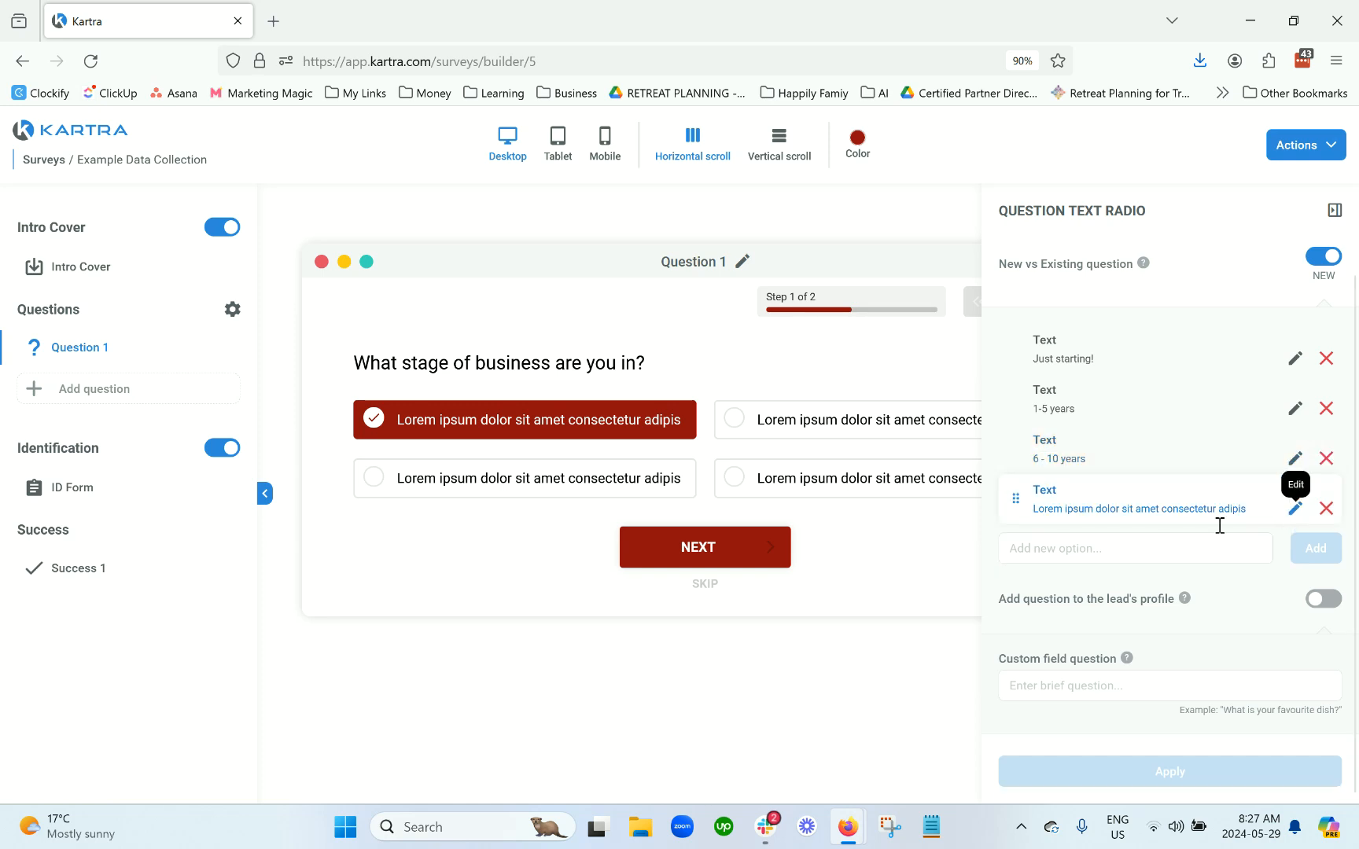
Step: Change the text of the question's fourth answer option to "10 + years"
click(1179, 512)
triple_click(1179, 516)
text(10 + y)
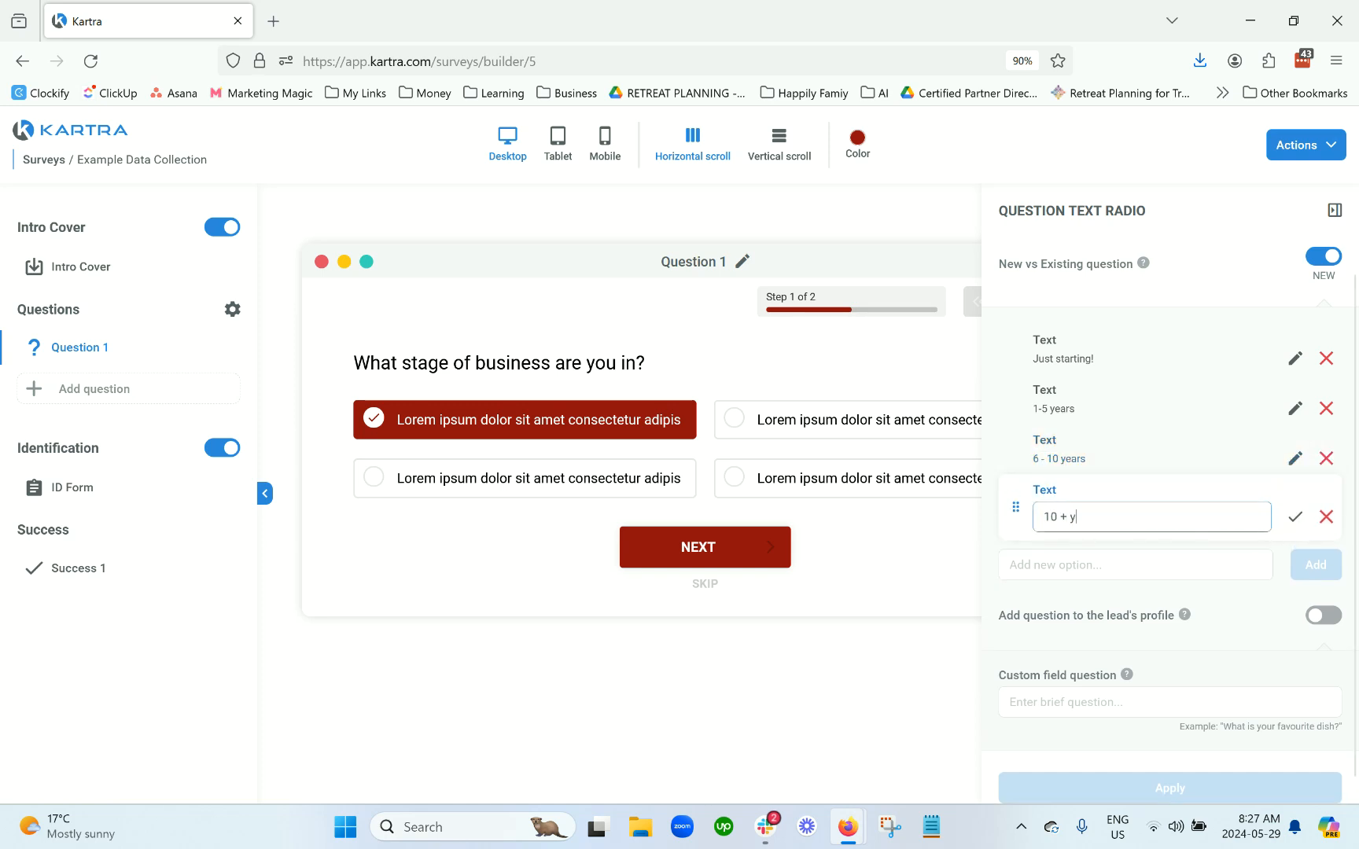
text(ears)
click(1295, 517)
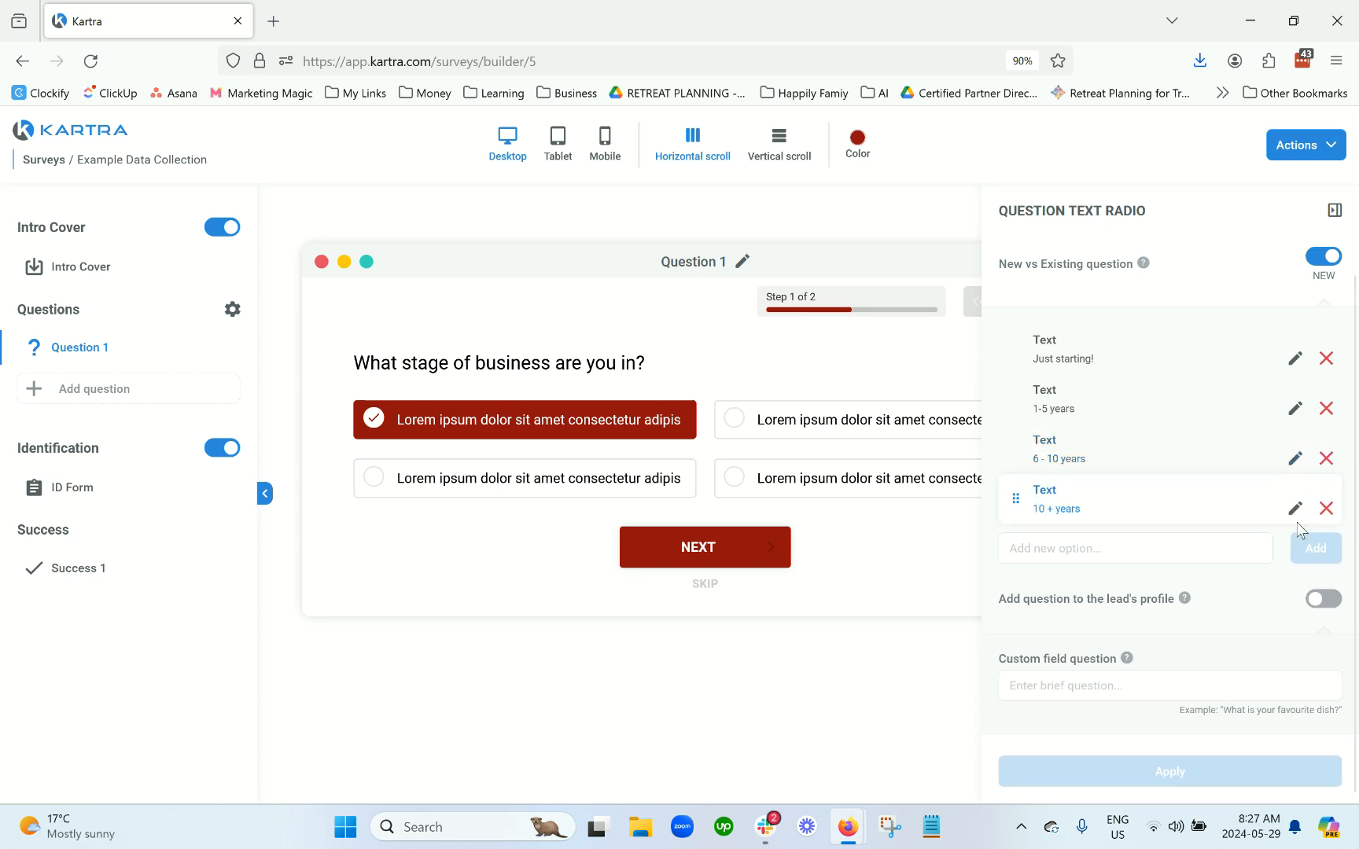
Step: Add the business stage question to the lead's profile with the custom field identifier "StageOfBusiness"
mouse_move(1185, 600)
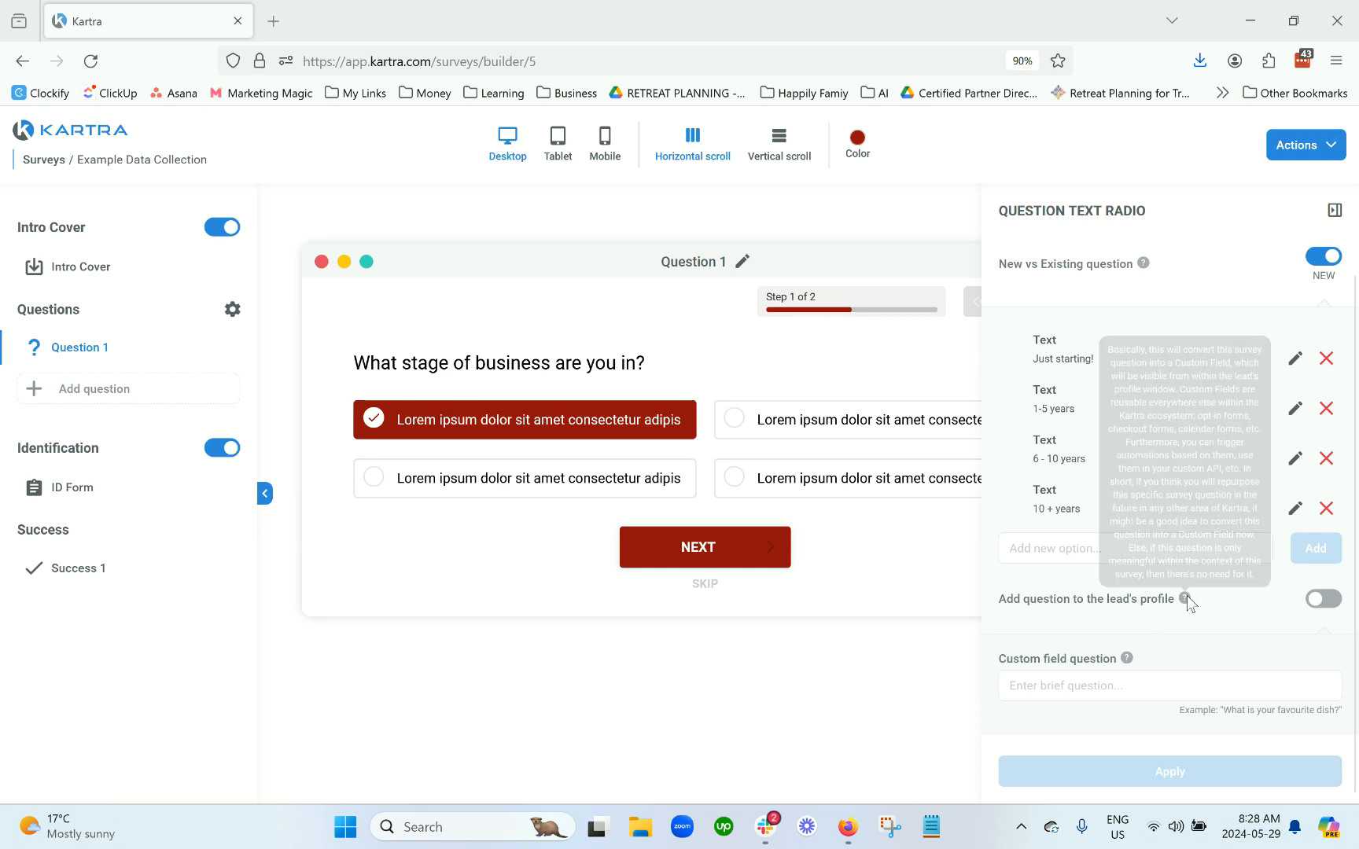
click(1325, 601)
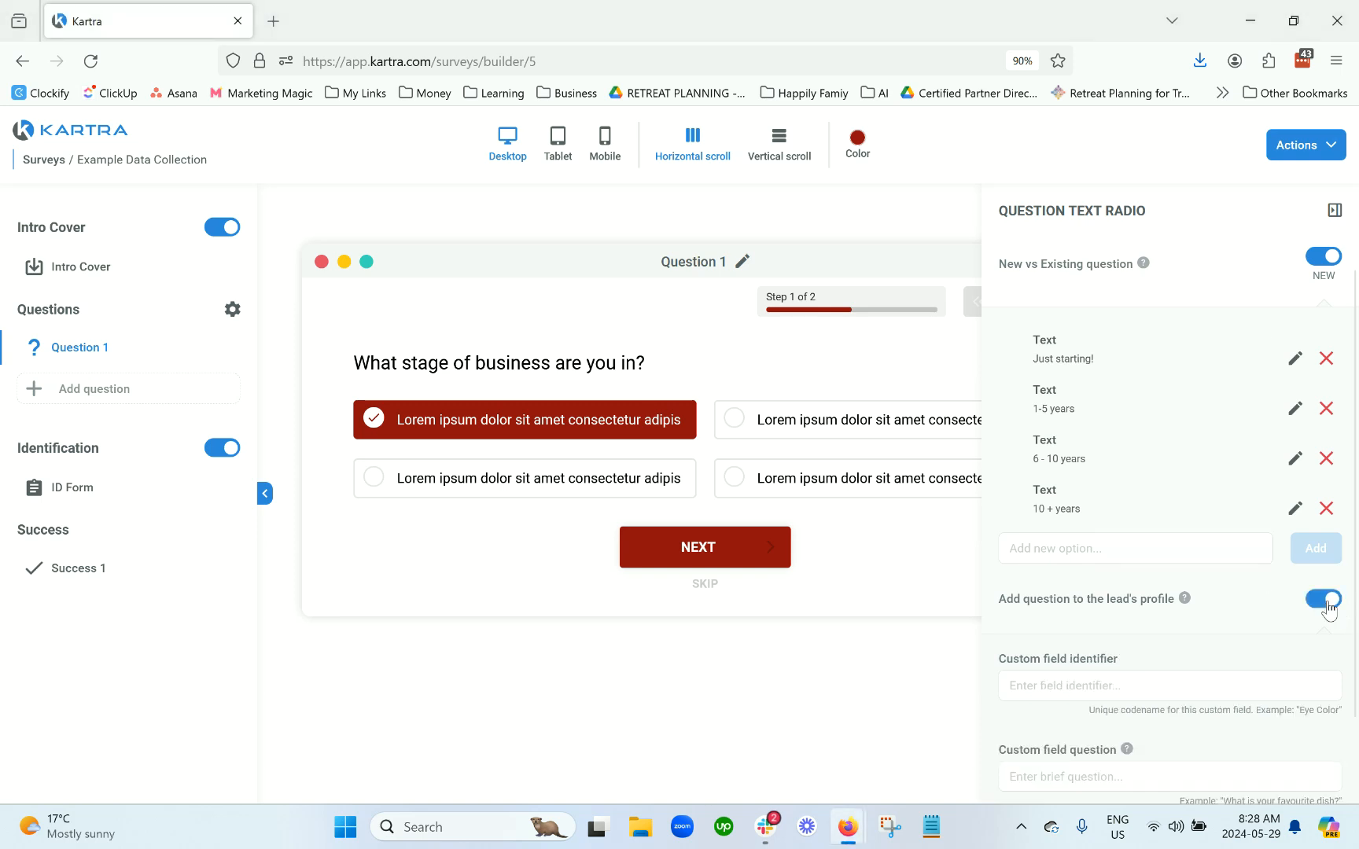
scroll(1278, 608, down, 2)
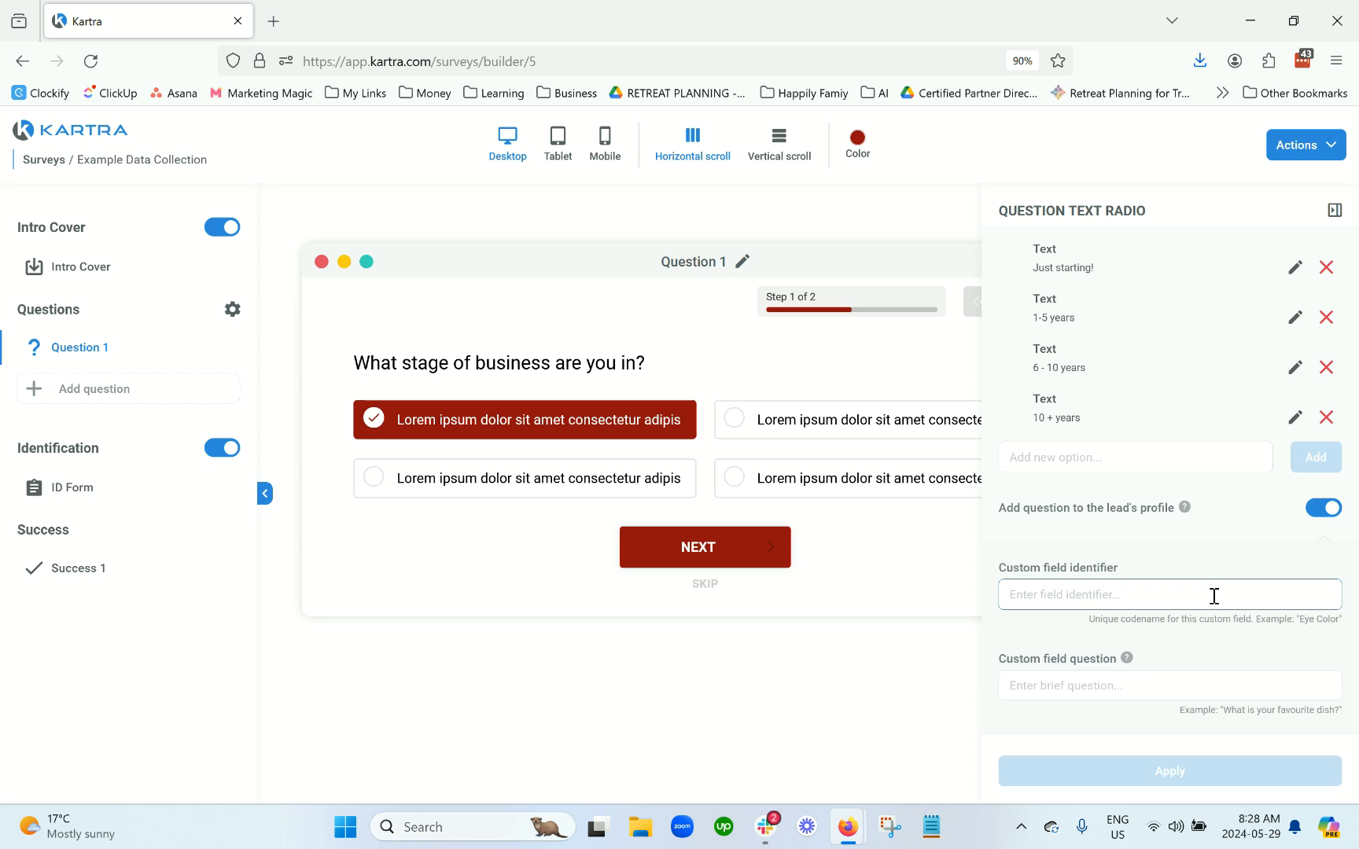
drag(1125, 568, 993, 576)
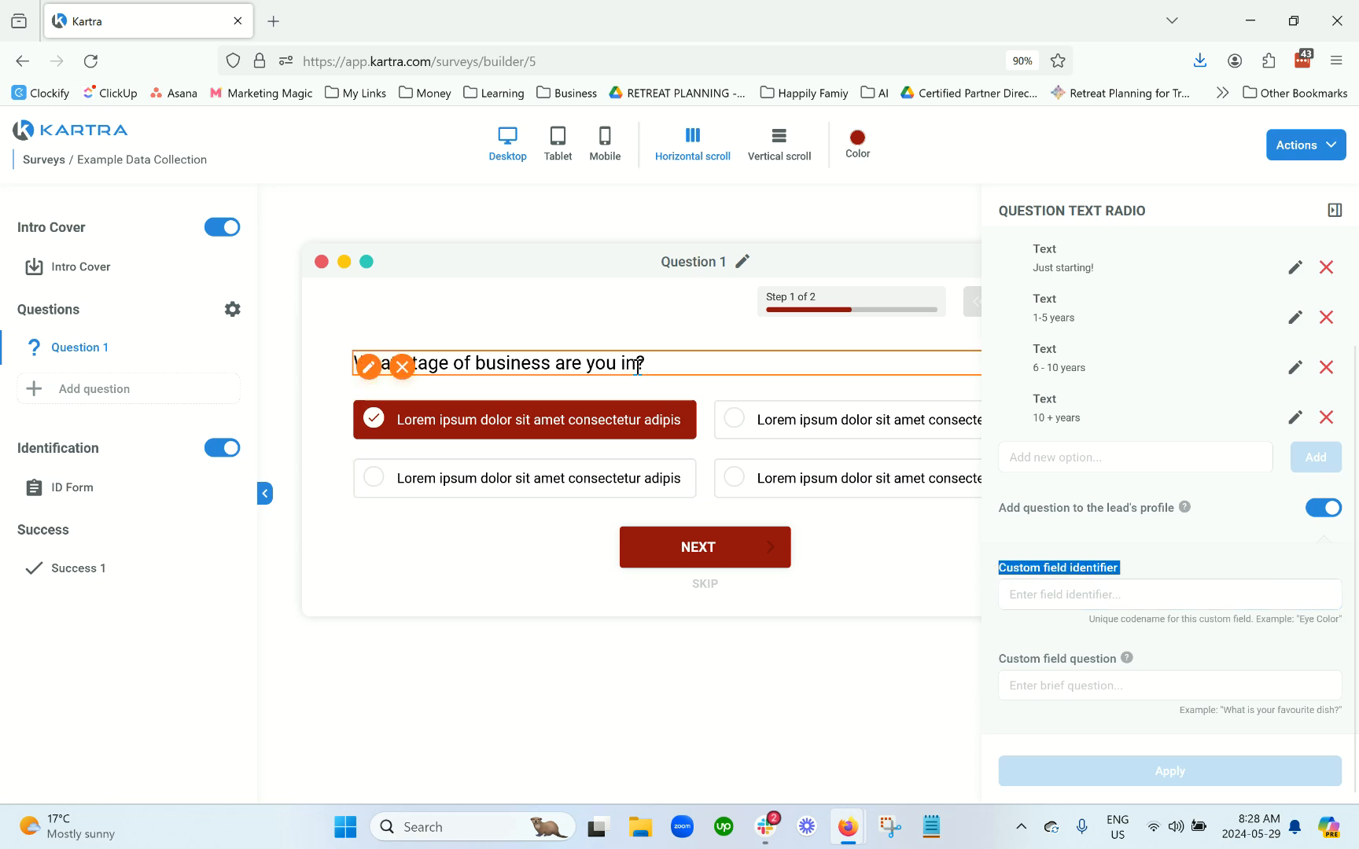
click(1163, 600)
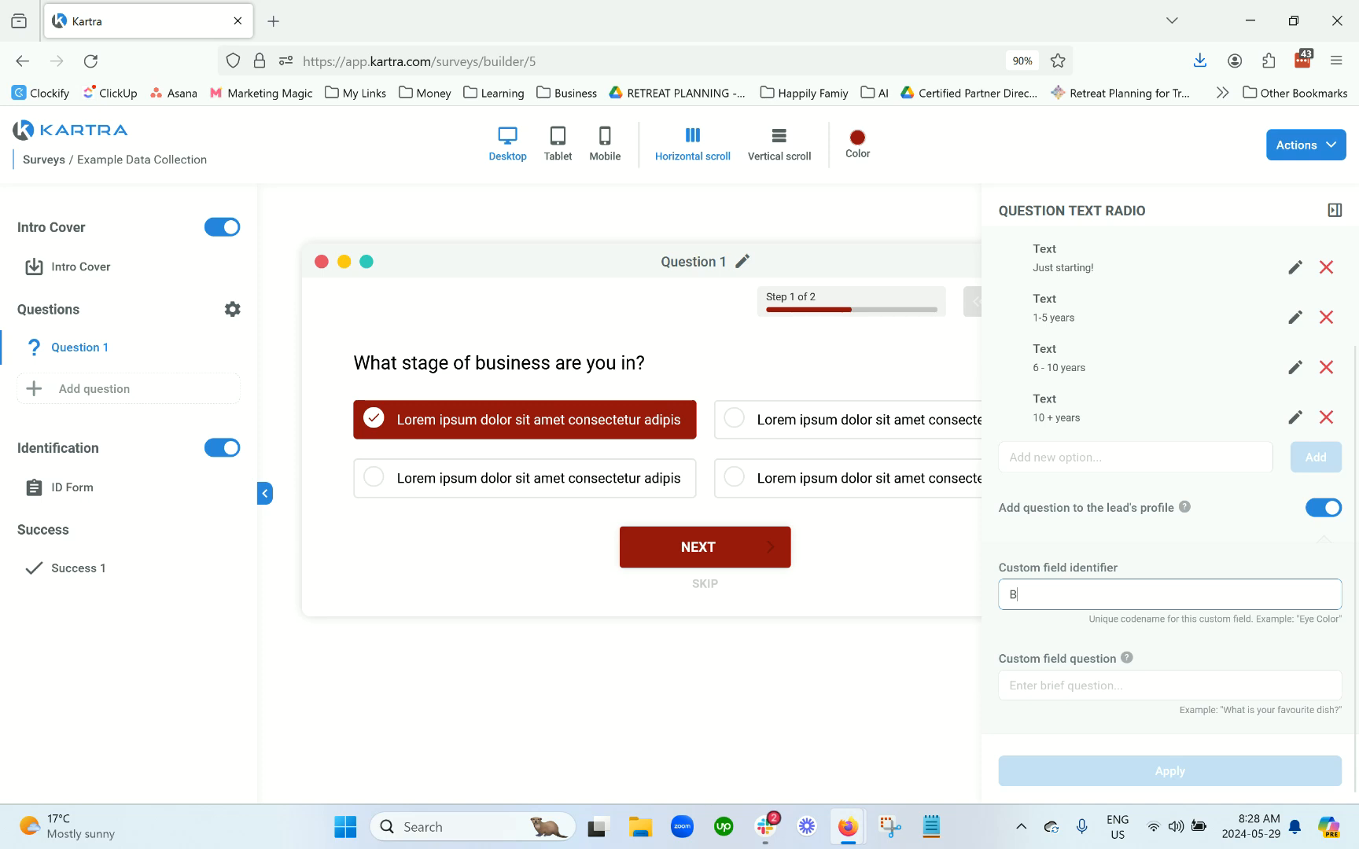
text(Stage0)
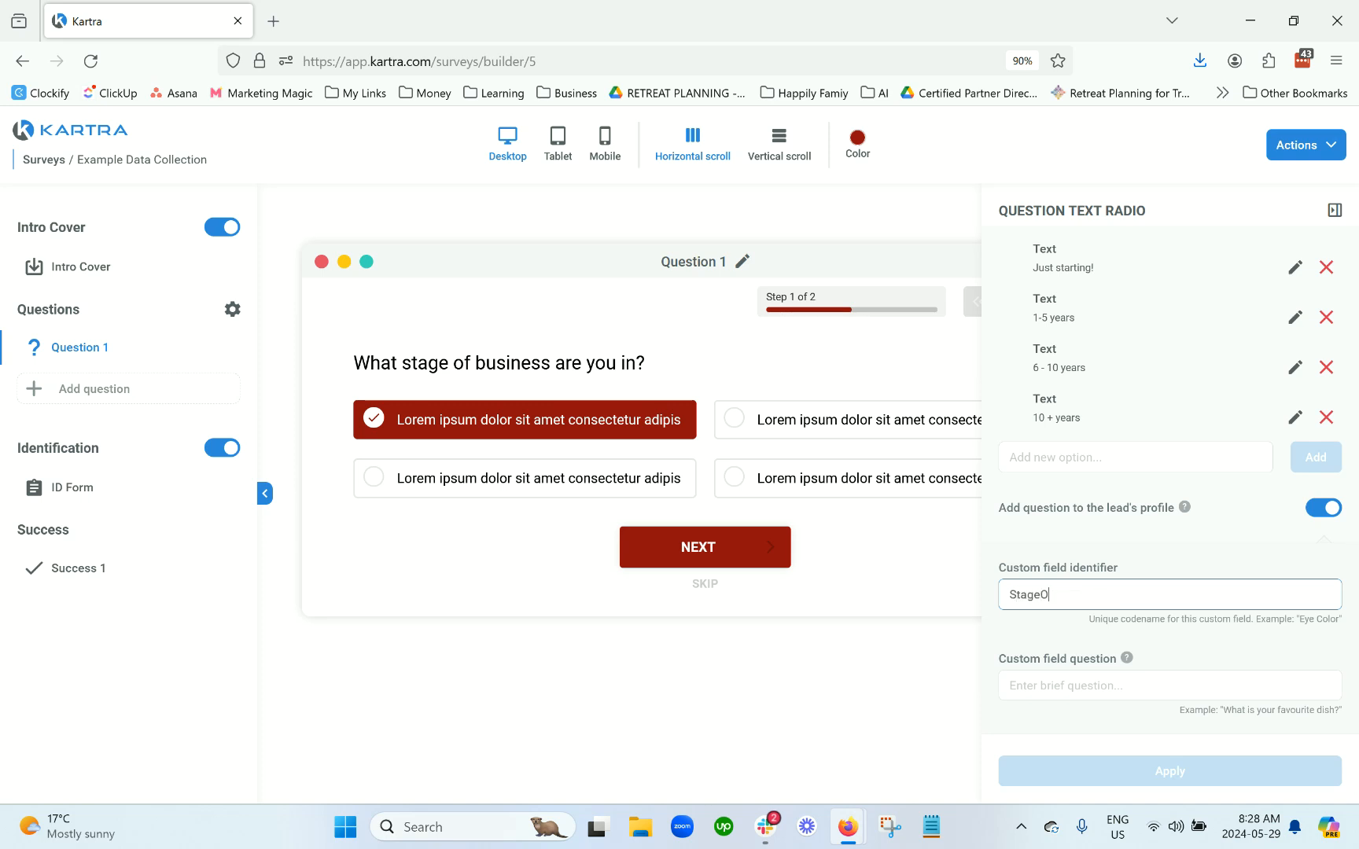
text(fBusiness)
Step: Set the custom field question to "What stage of business are you in?", then apply and close the question settings
click(1138, 685)
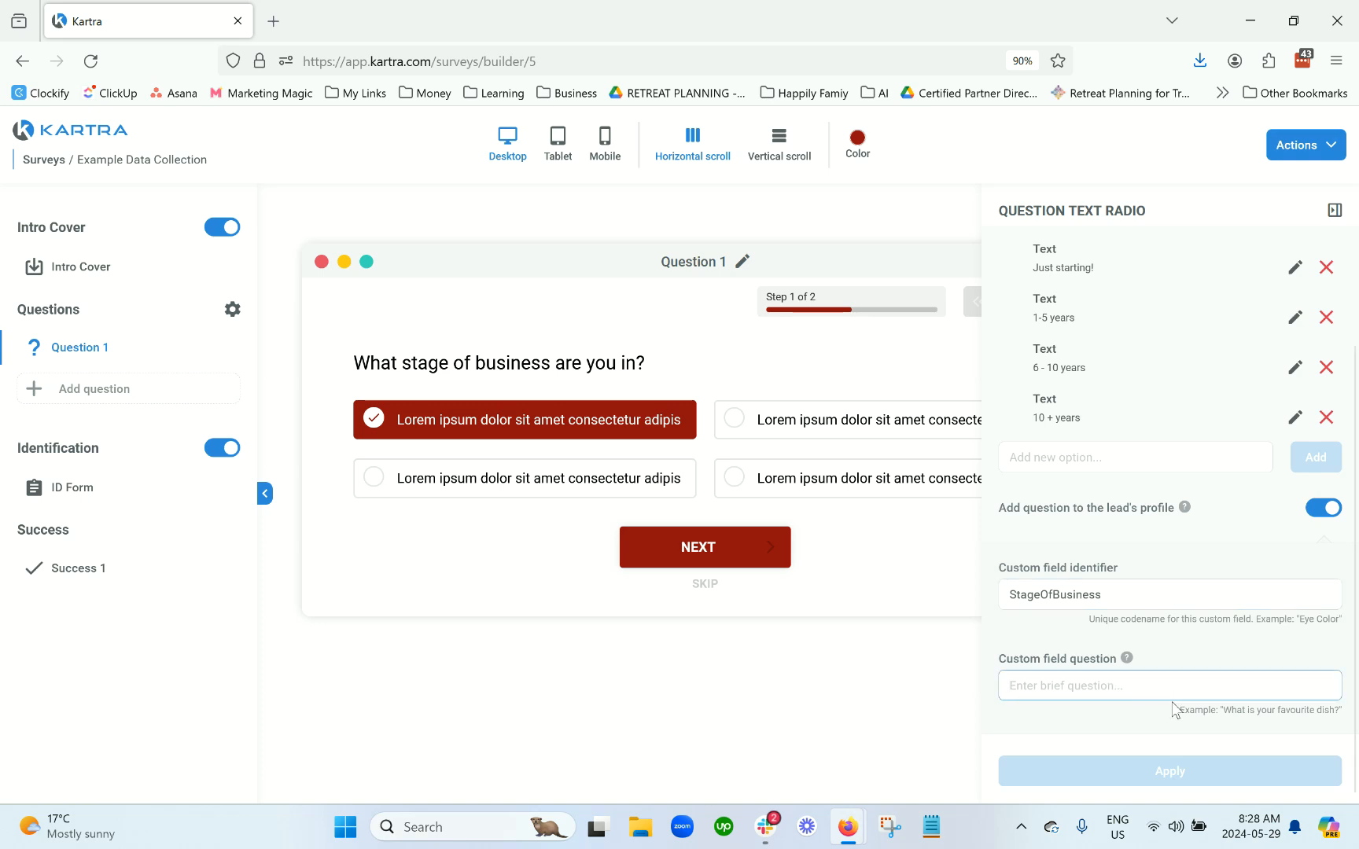
mouse_move(1126, 658)
double_click(1137, 597)
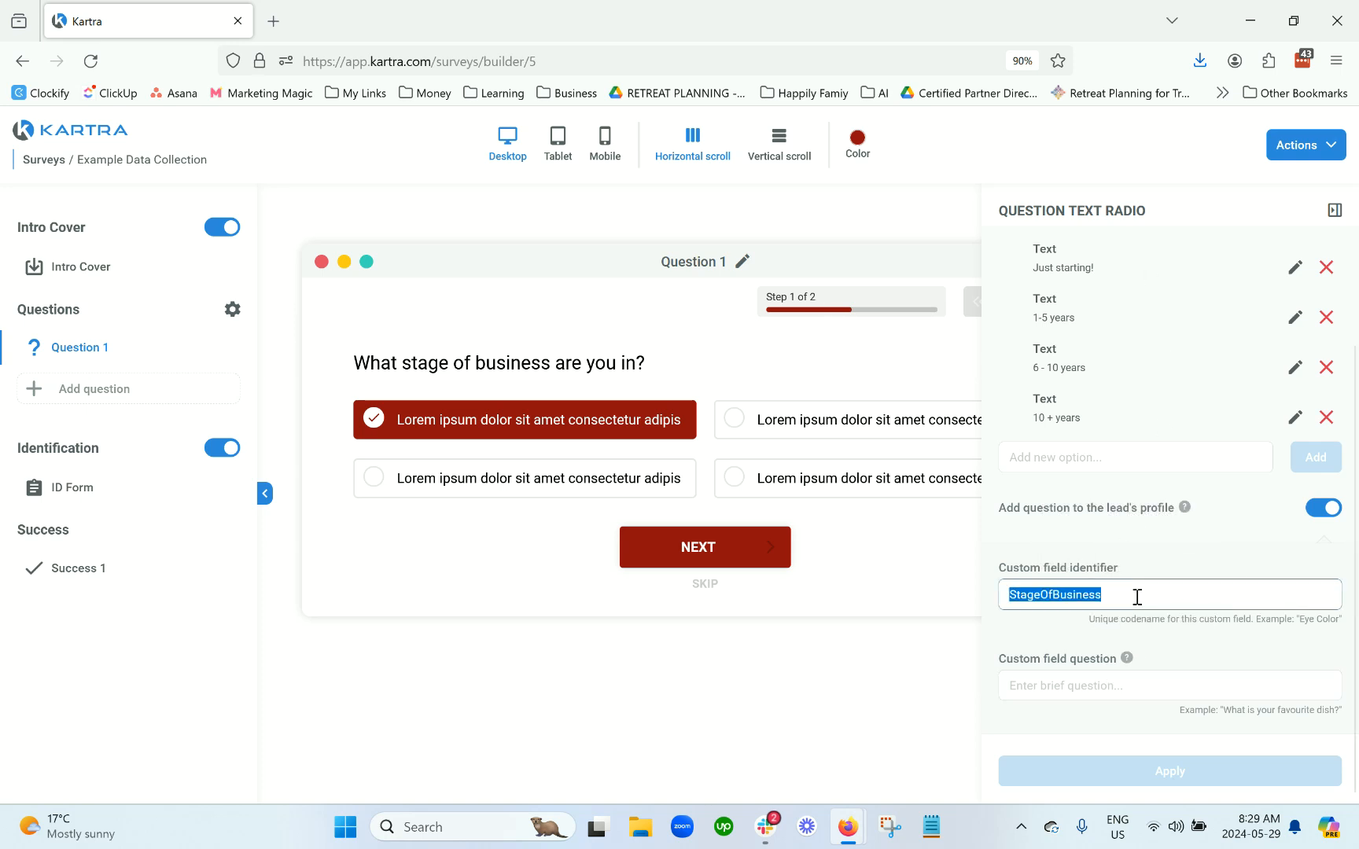
click(1171, 682)
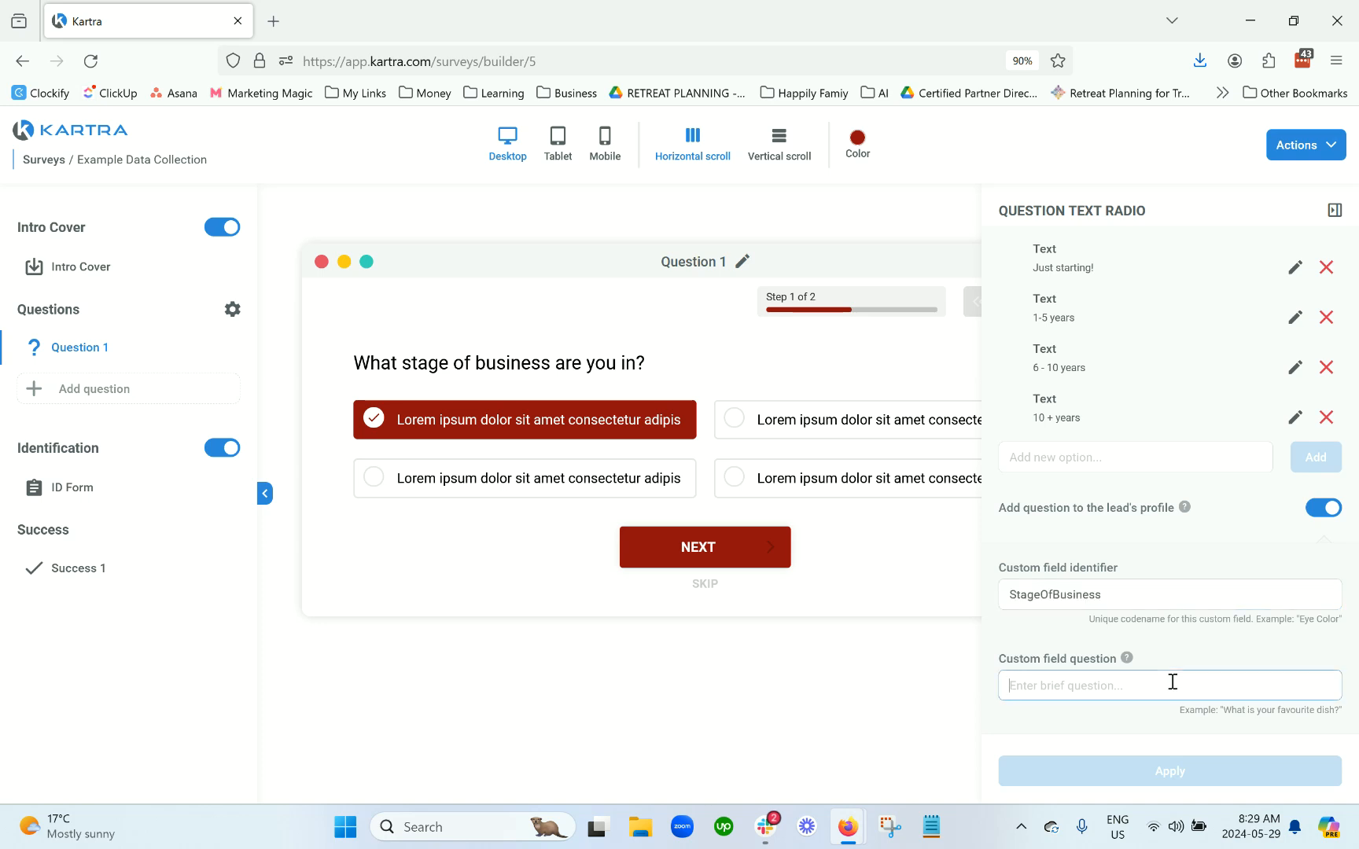
text(What stage)
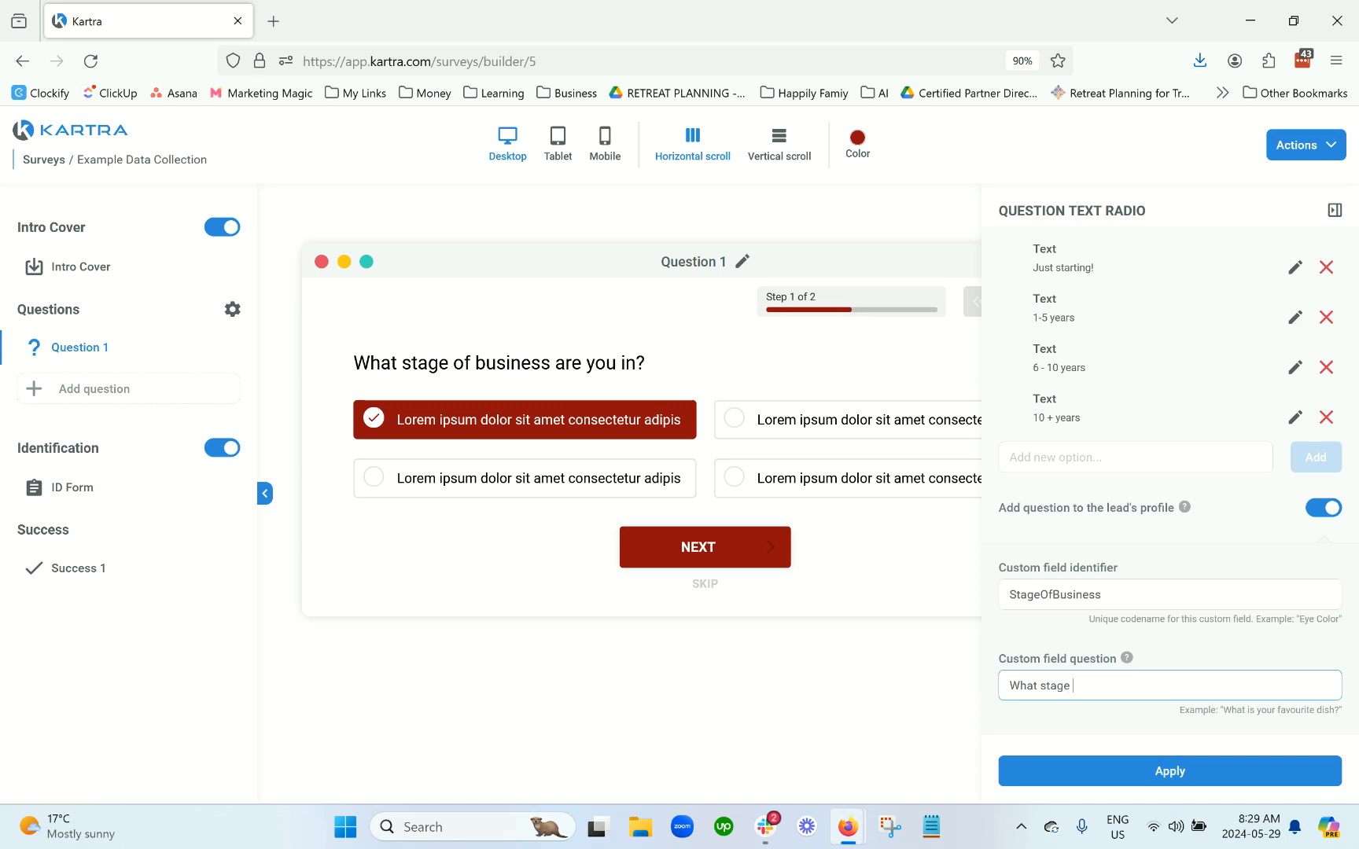
text(of business are you in?)
click(1278, 772)
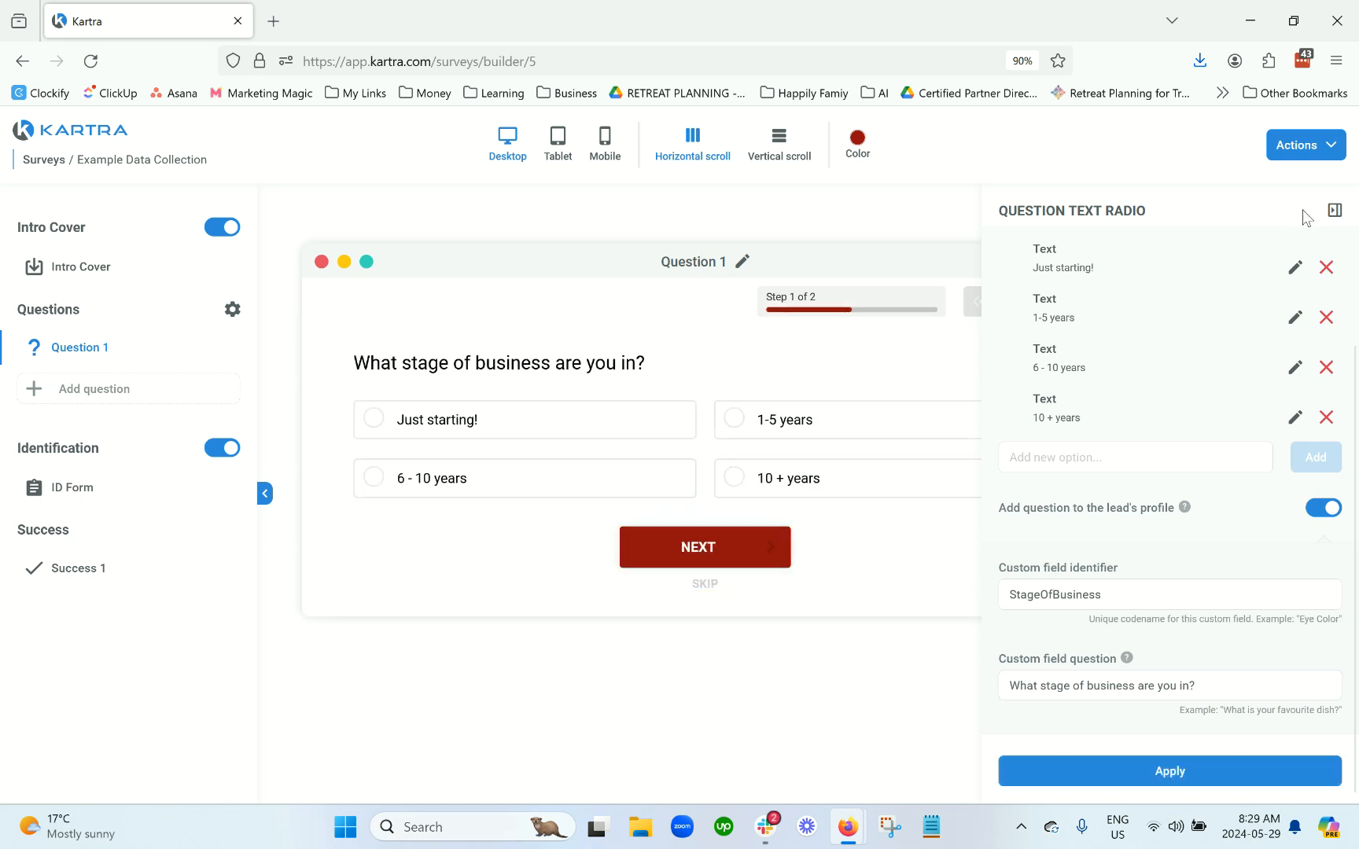
click(1335, 212)
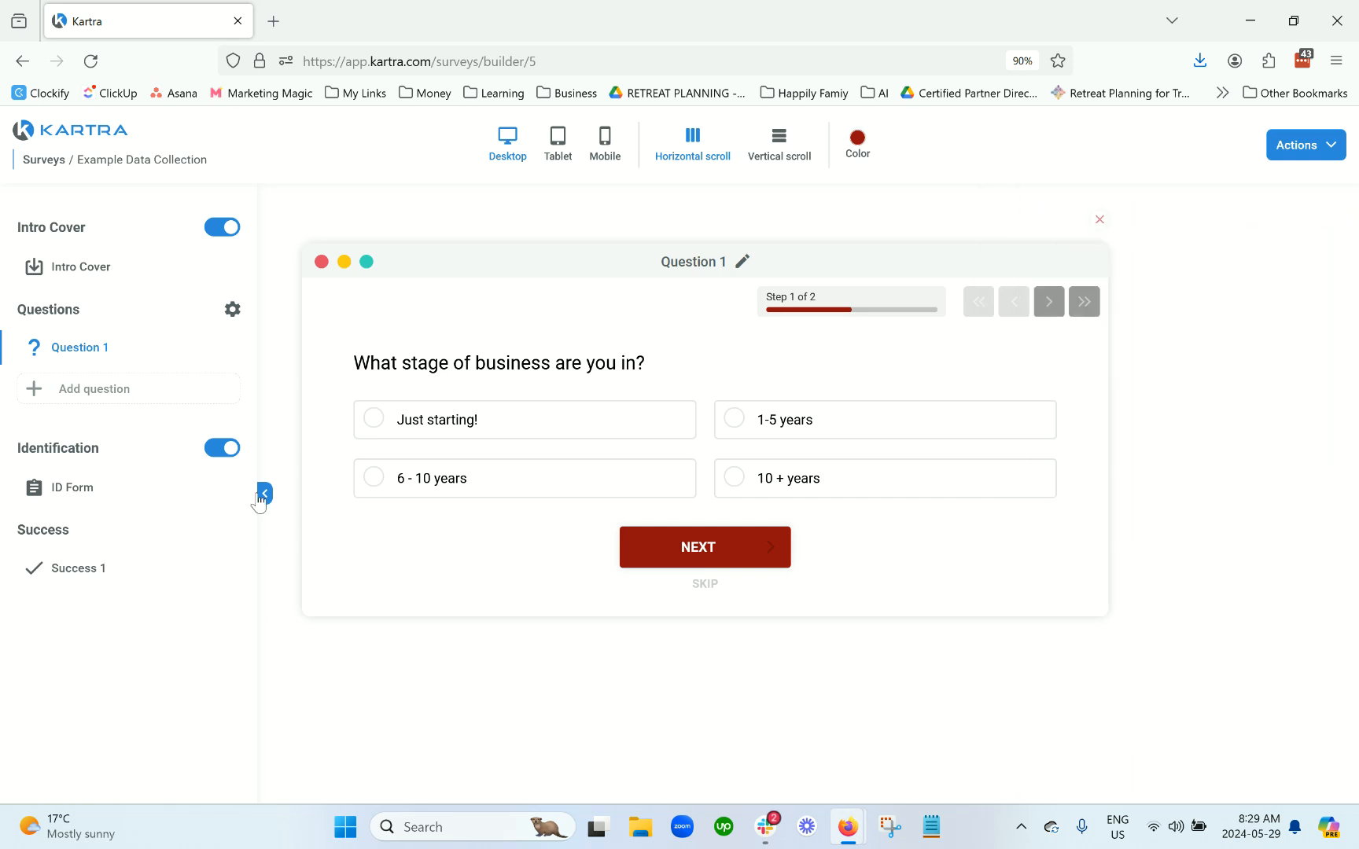
Step: Create a second question with the "Only text" layout and the "Text Long answer" answer type
click(69, 394)
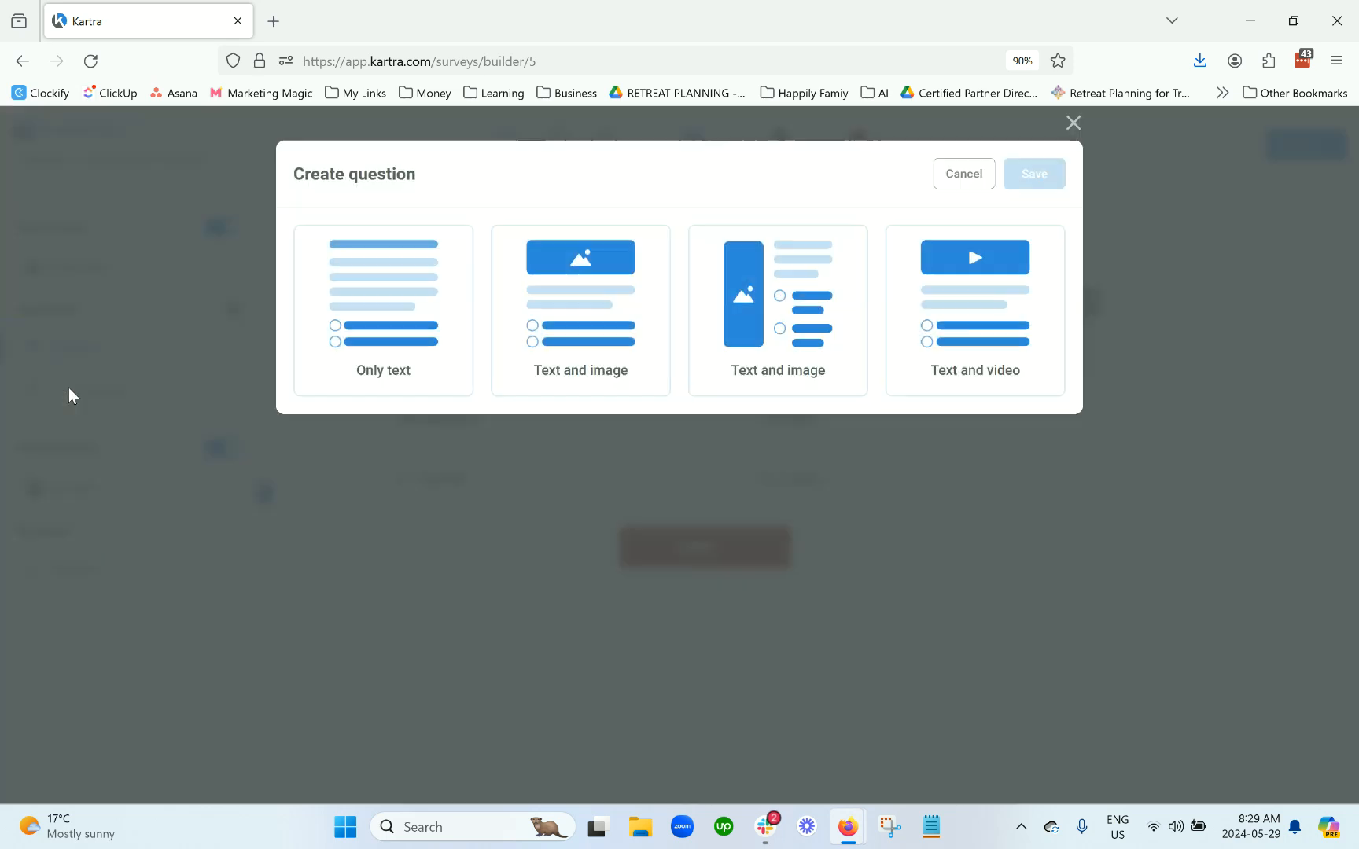
click(422, 354)
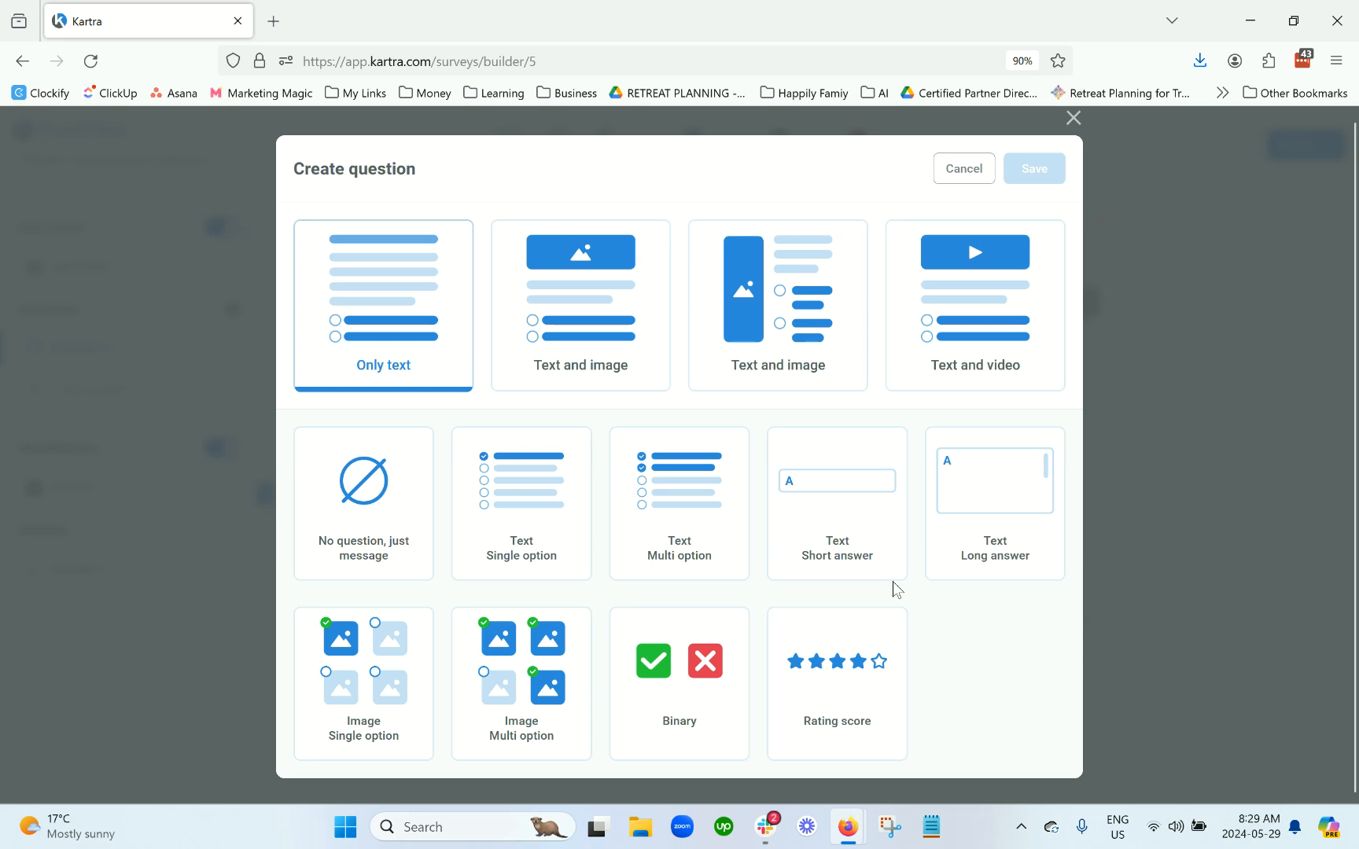
click(968, 516)
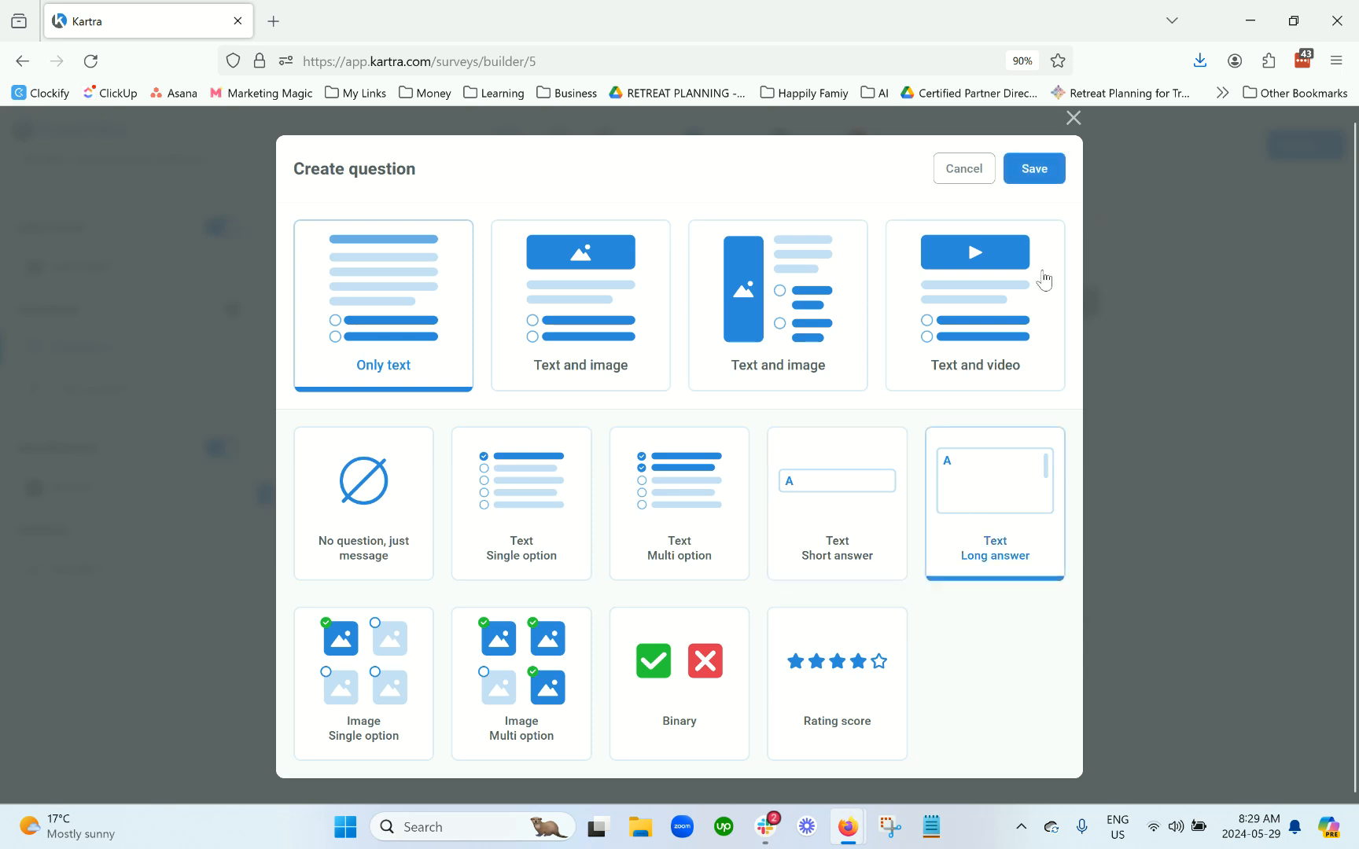
click(1043, 169)
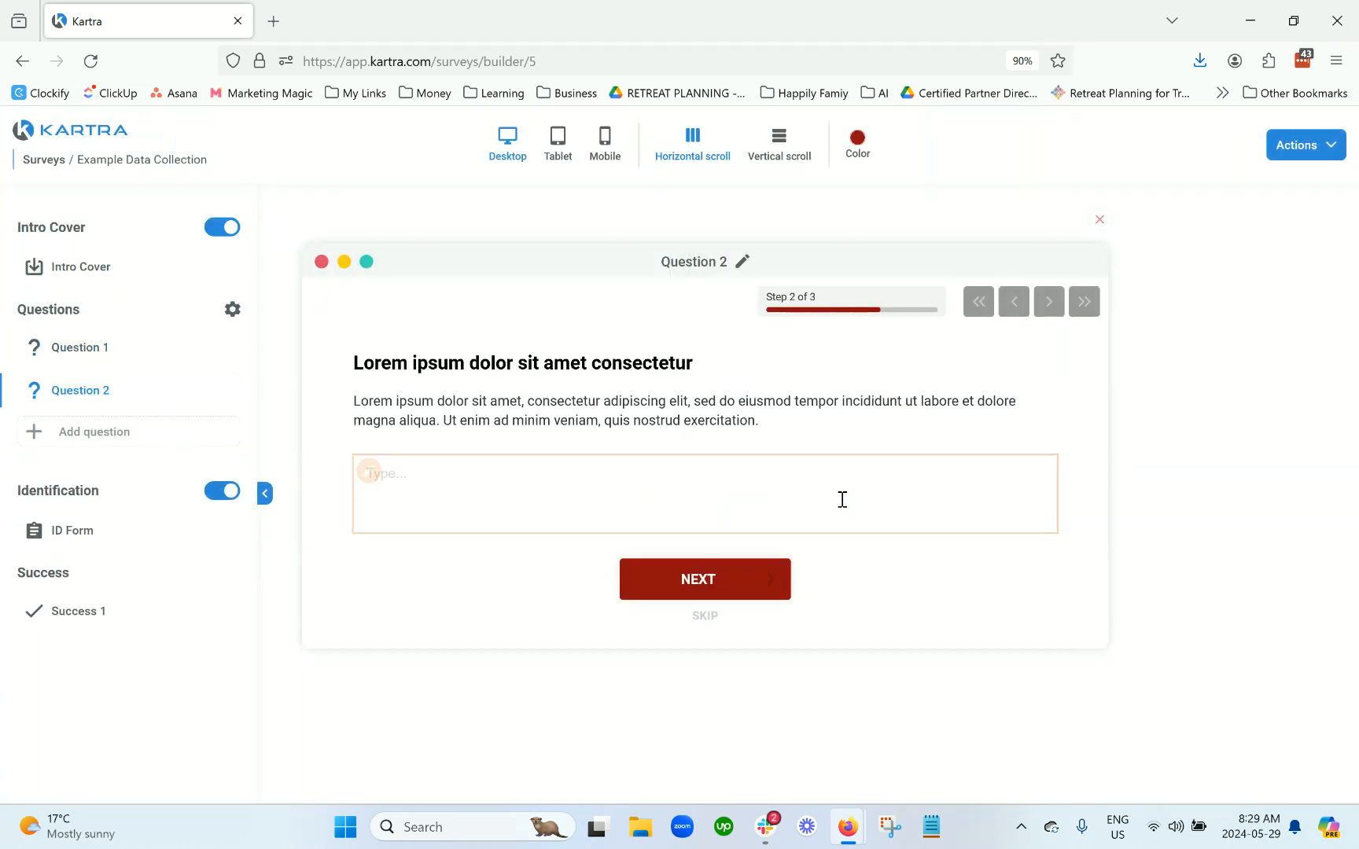
Step: Delete Question 2's placeholder description and replace its heading with "What is your #1 challenge right now when it comes to streamlining your business"
click(630, 403)
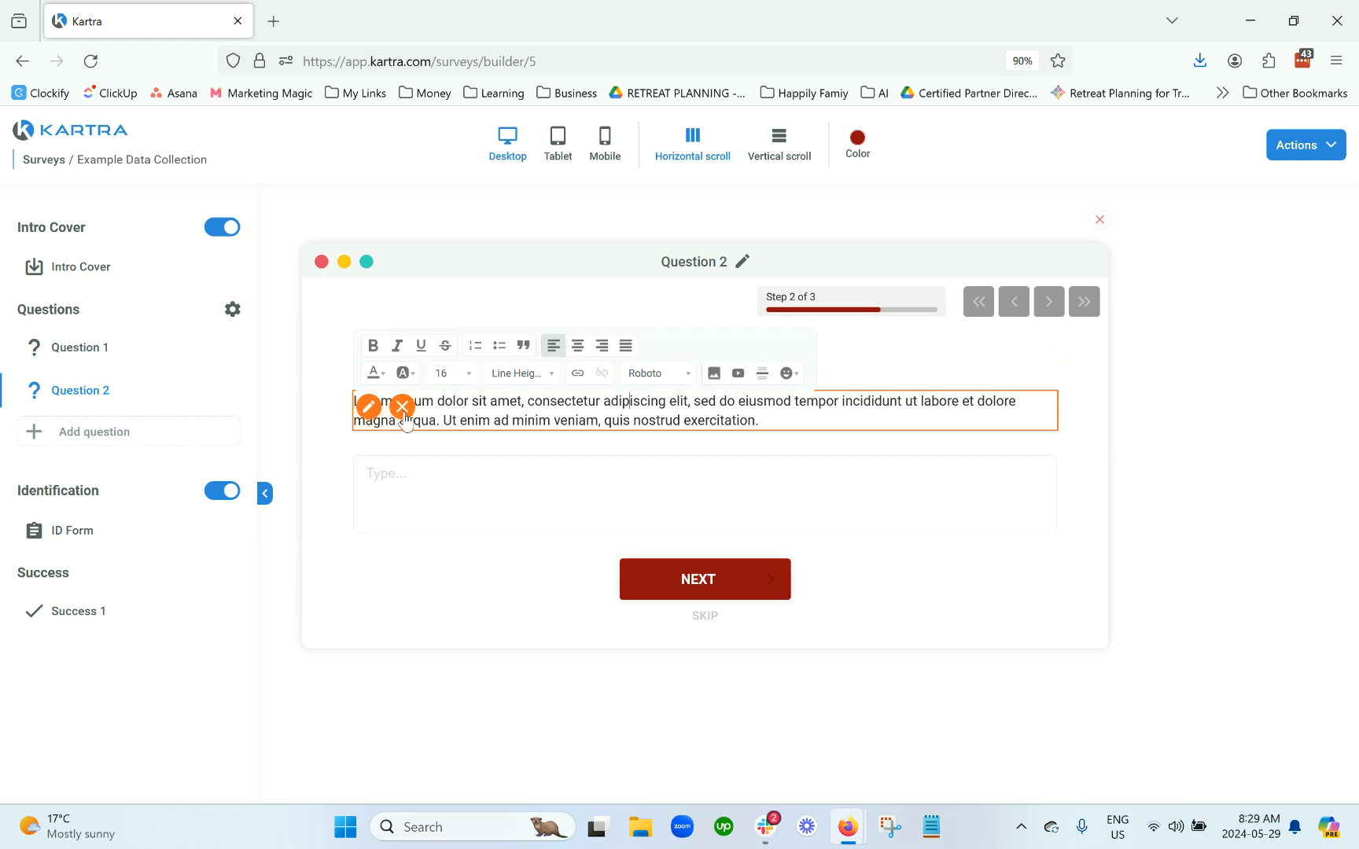
click(402, 407)
click(559, 360)
triple_click(559, 360)
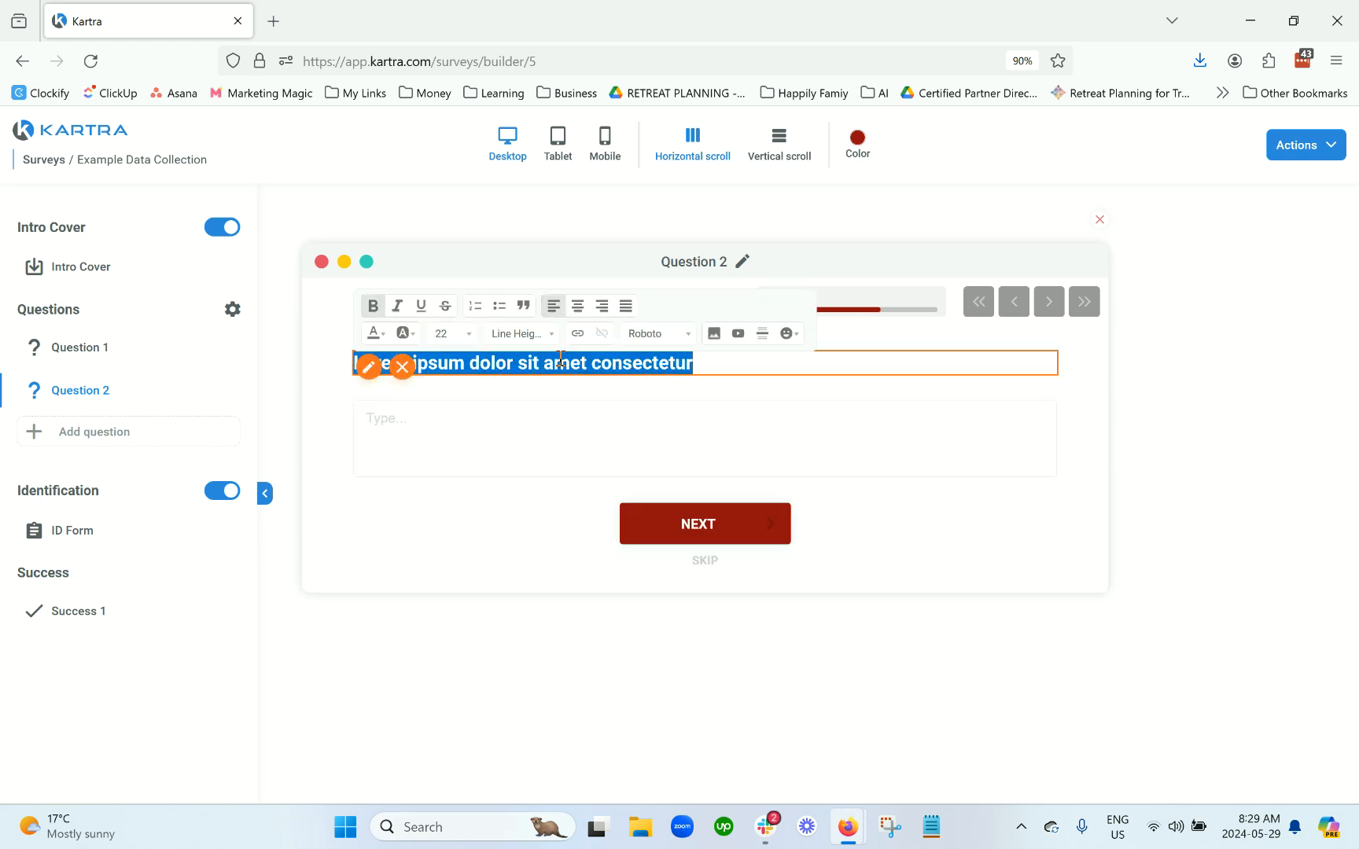
text(What is your #1 chal)
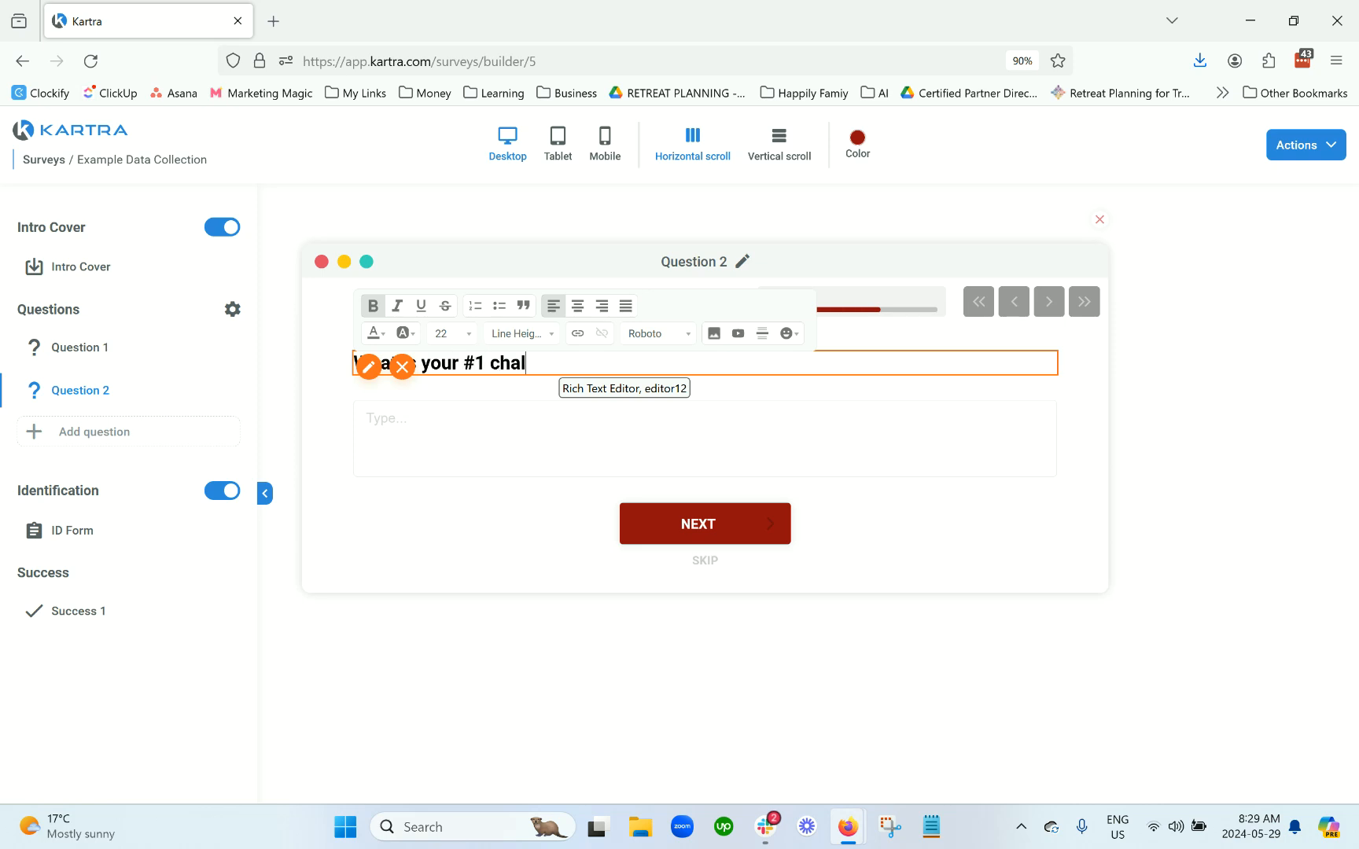
text(lenge right now when it)
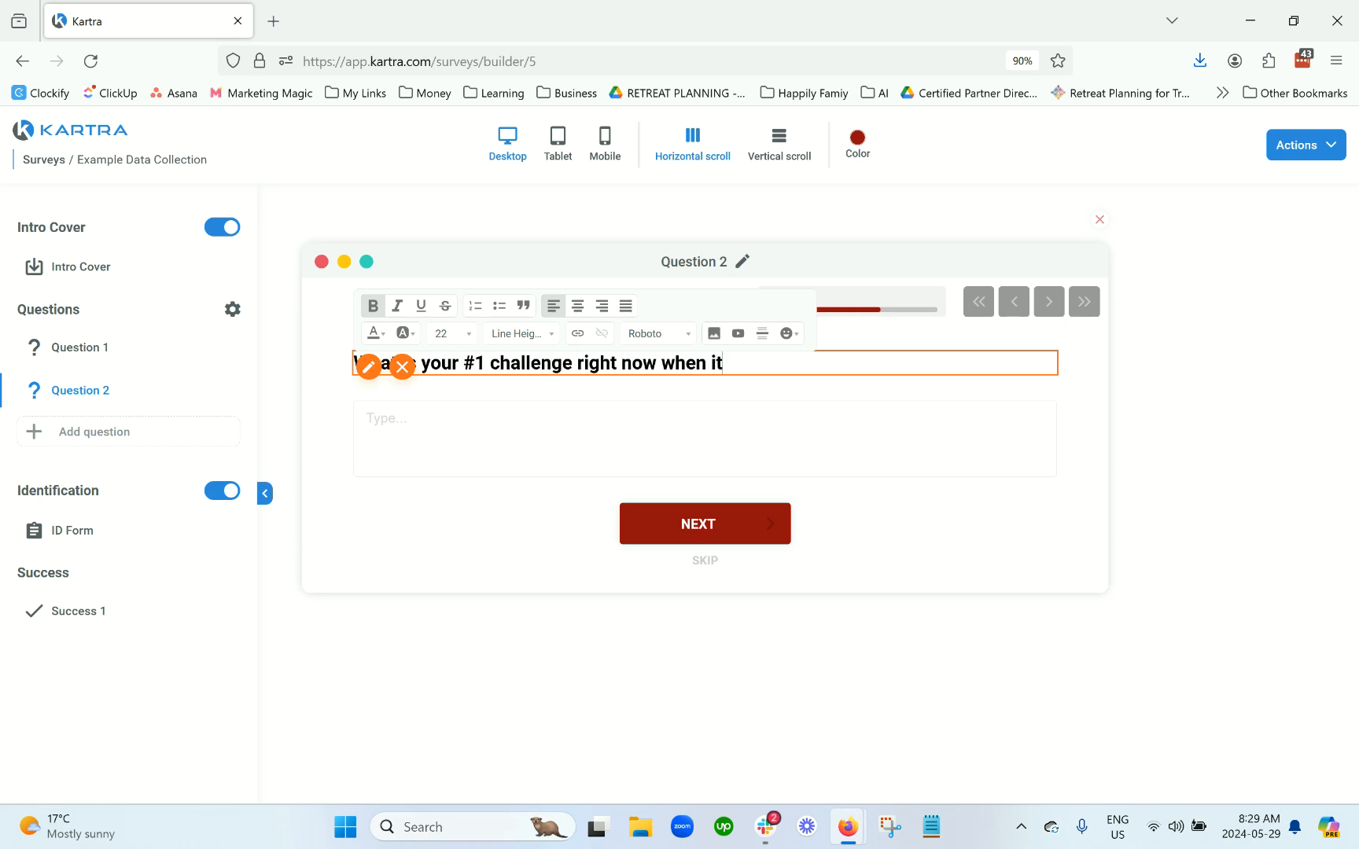
text( comes to streamlining your business)
Step: Remove the bold formatting from Question 2's heading and add a question mark at its end
key(ctrl+a)
key(ctrl+b)
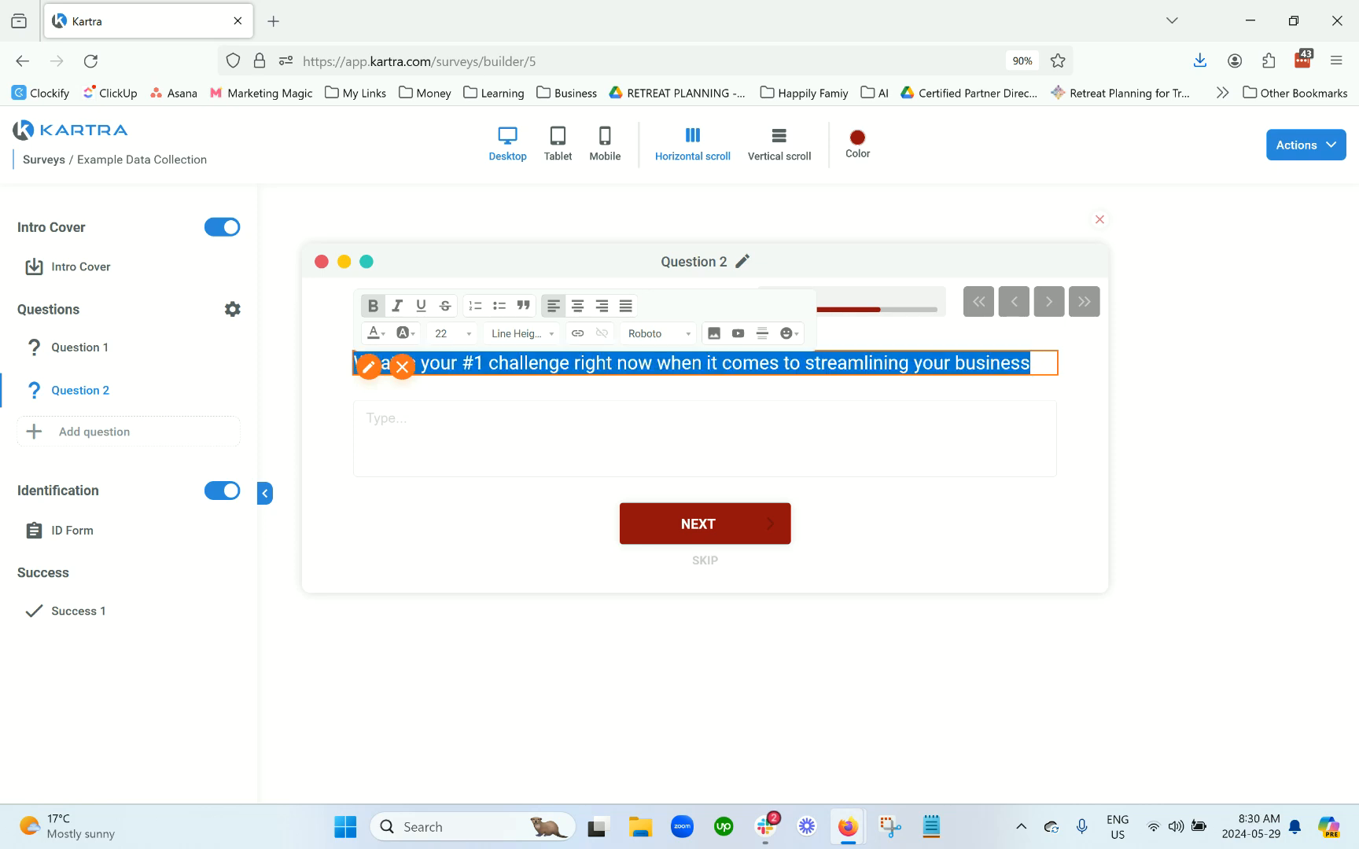
click(1044, 362)
text(?)
click(1136, 470)
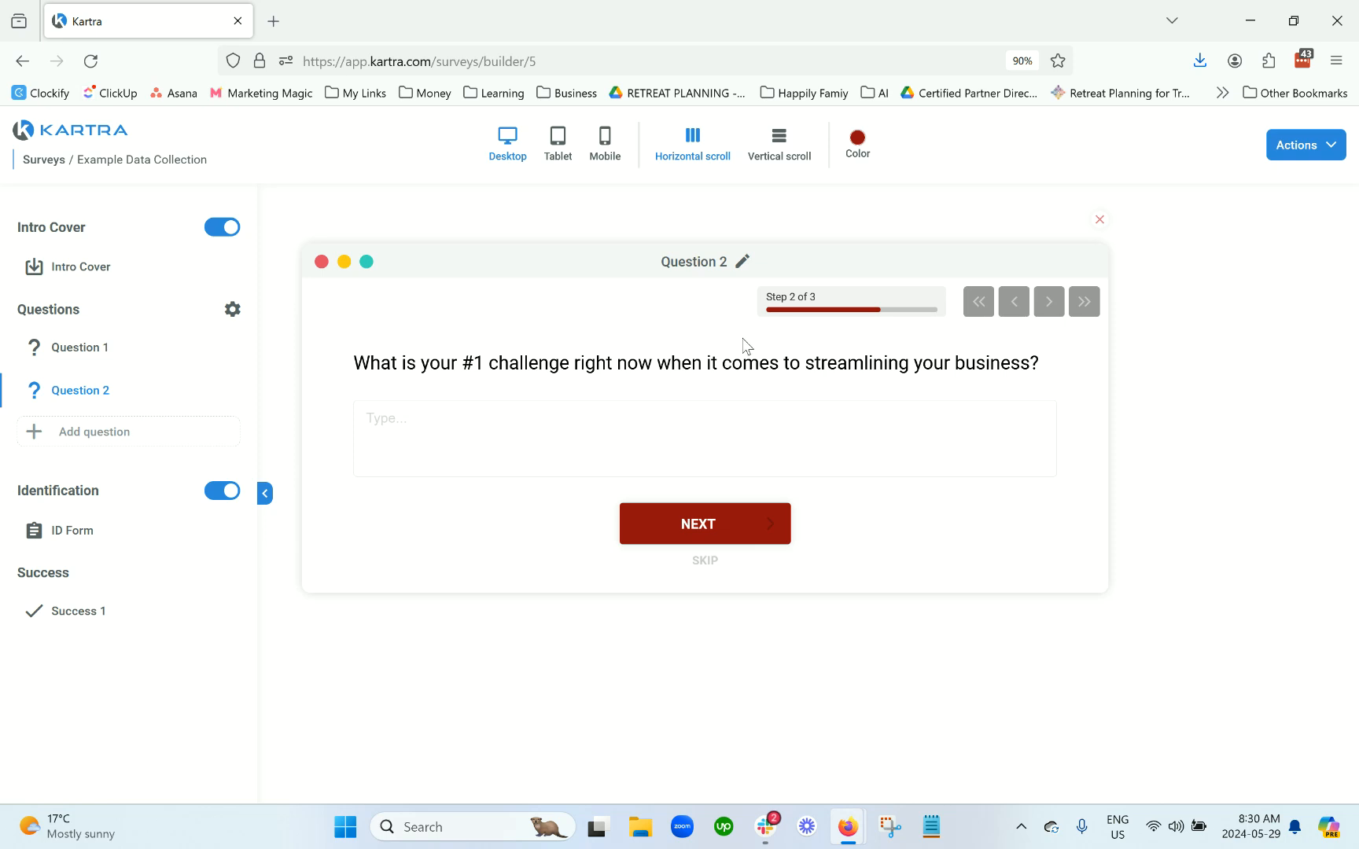
drag(788, 362, 1040, 366)
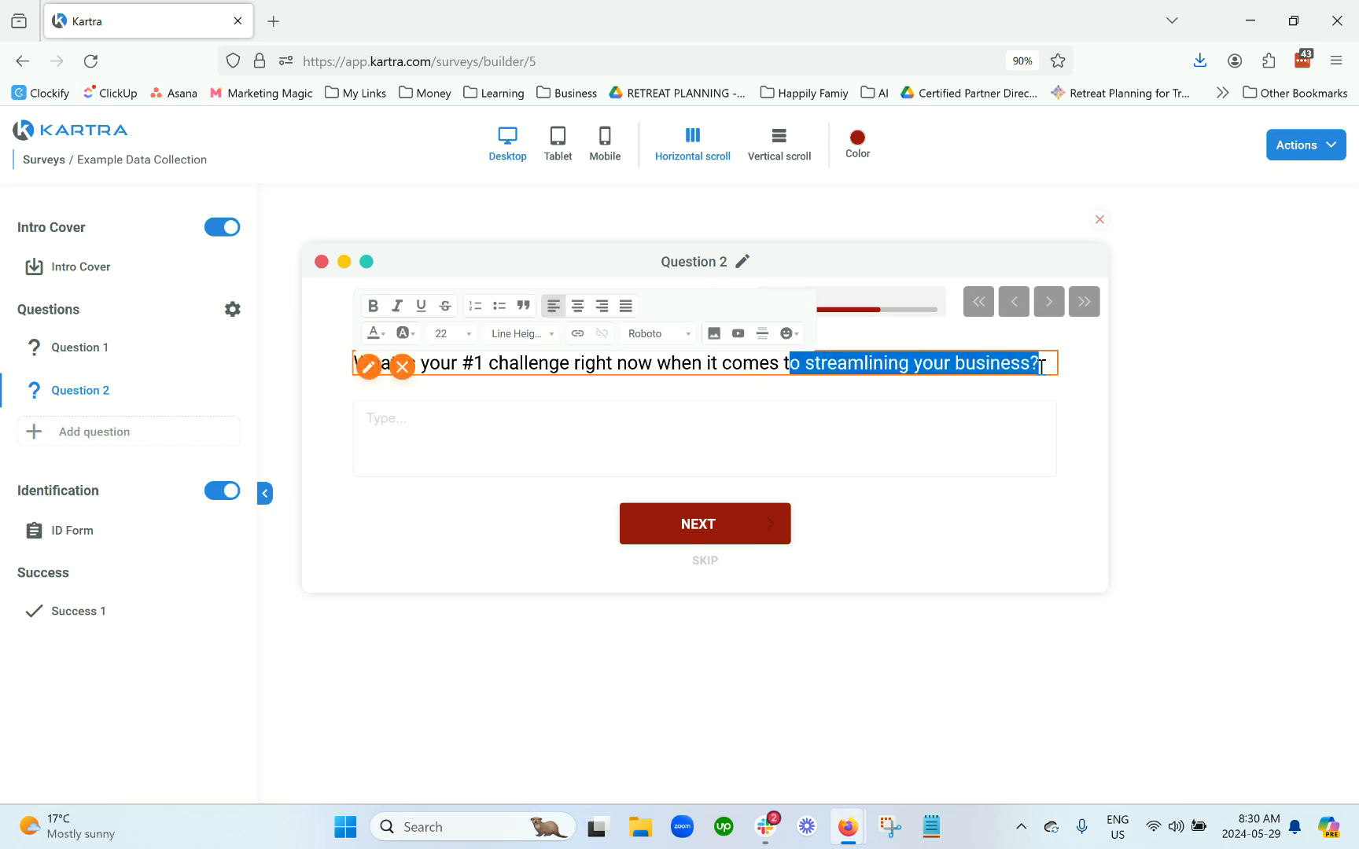
click(1211, 404)
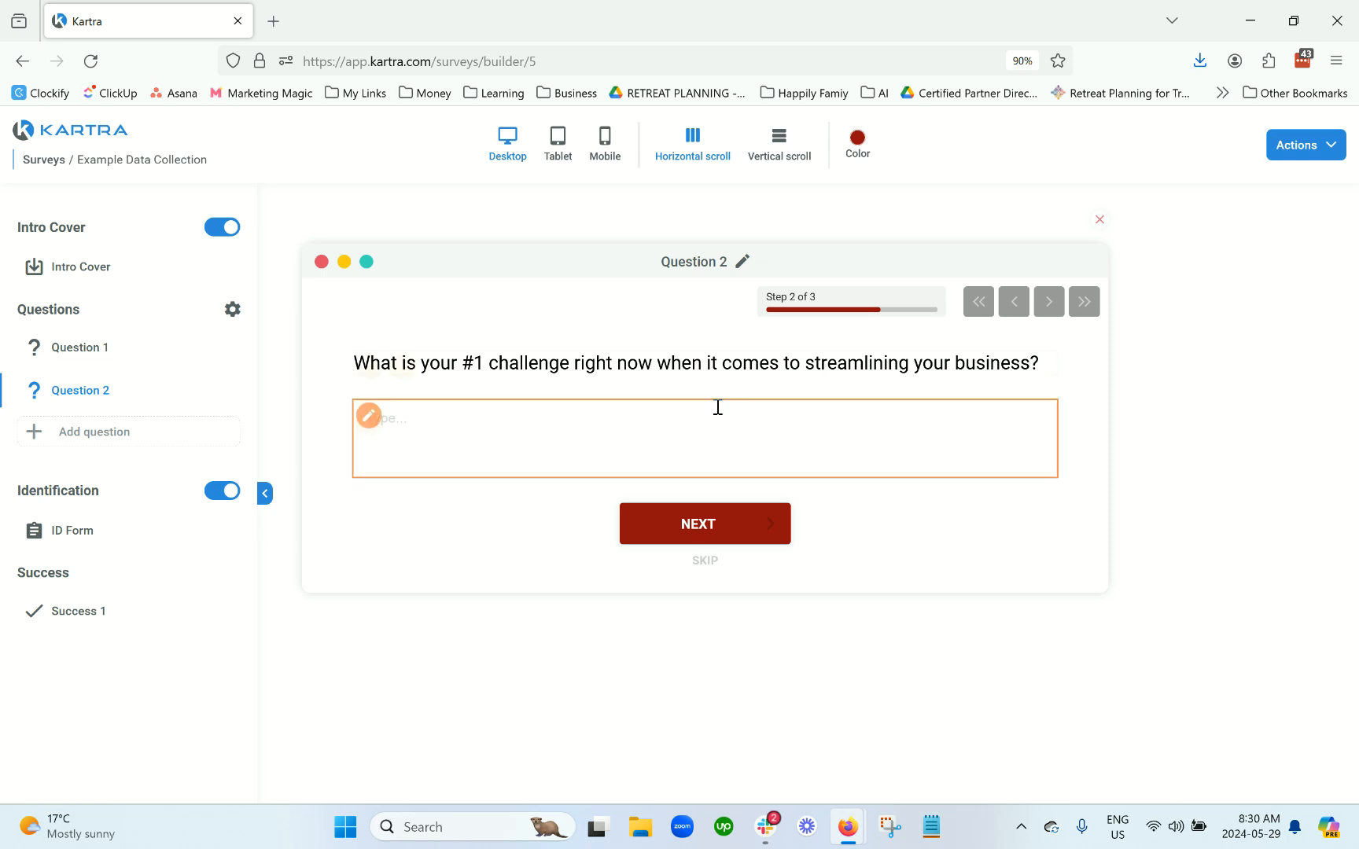
Step: Make Question 2's long answer field mandatory
click(368, 416)
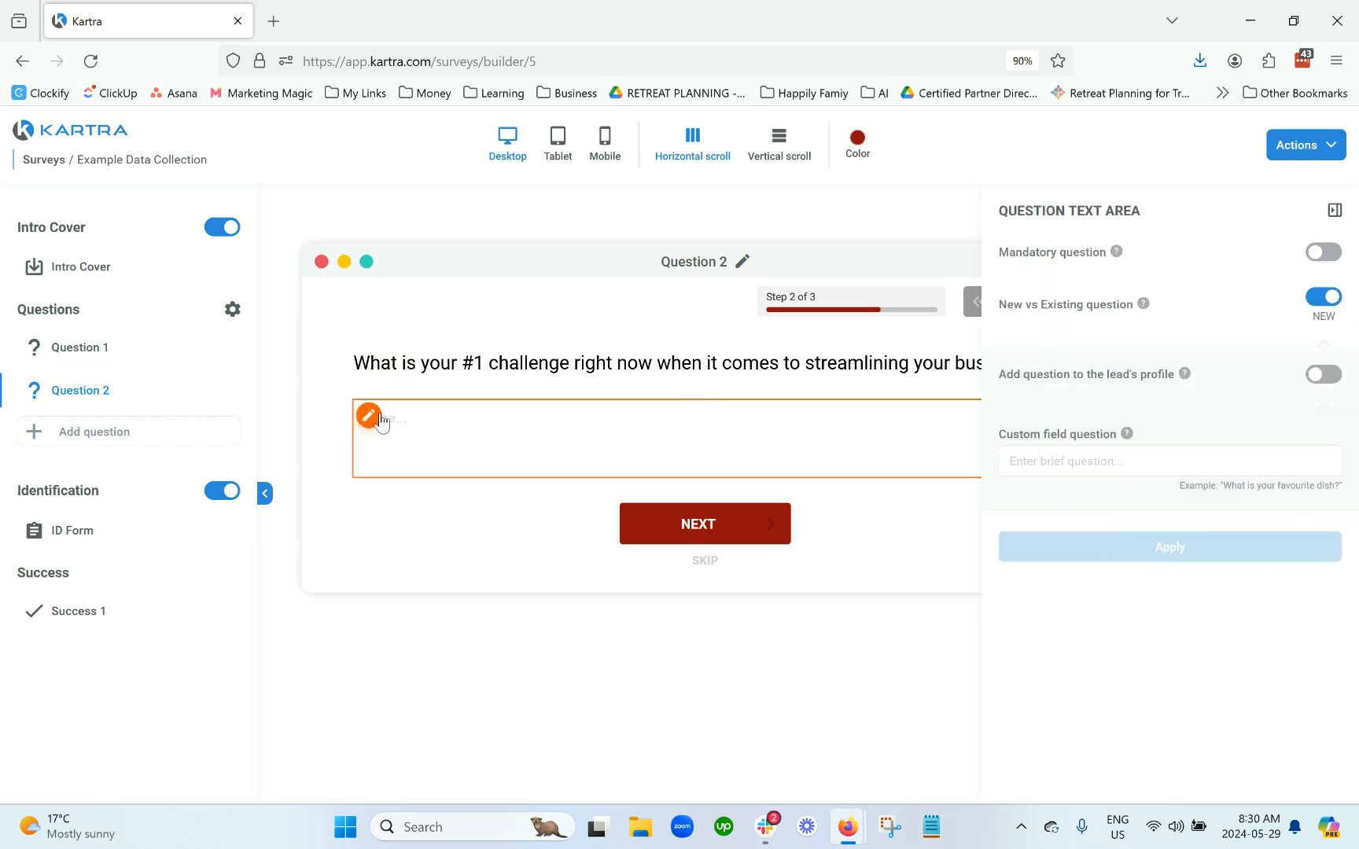
click(1336, 254)
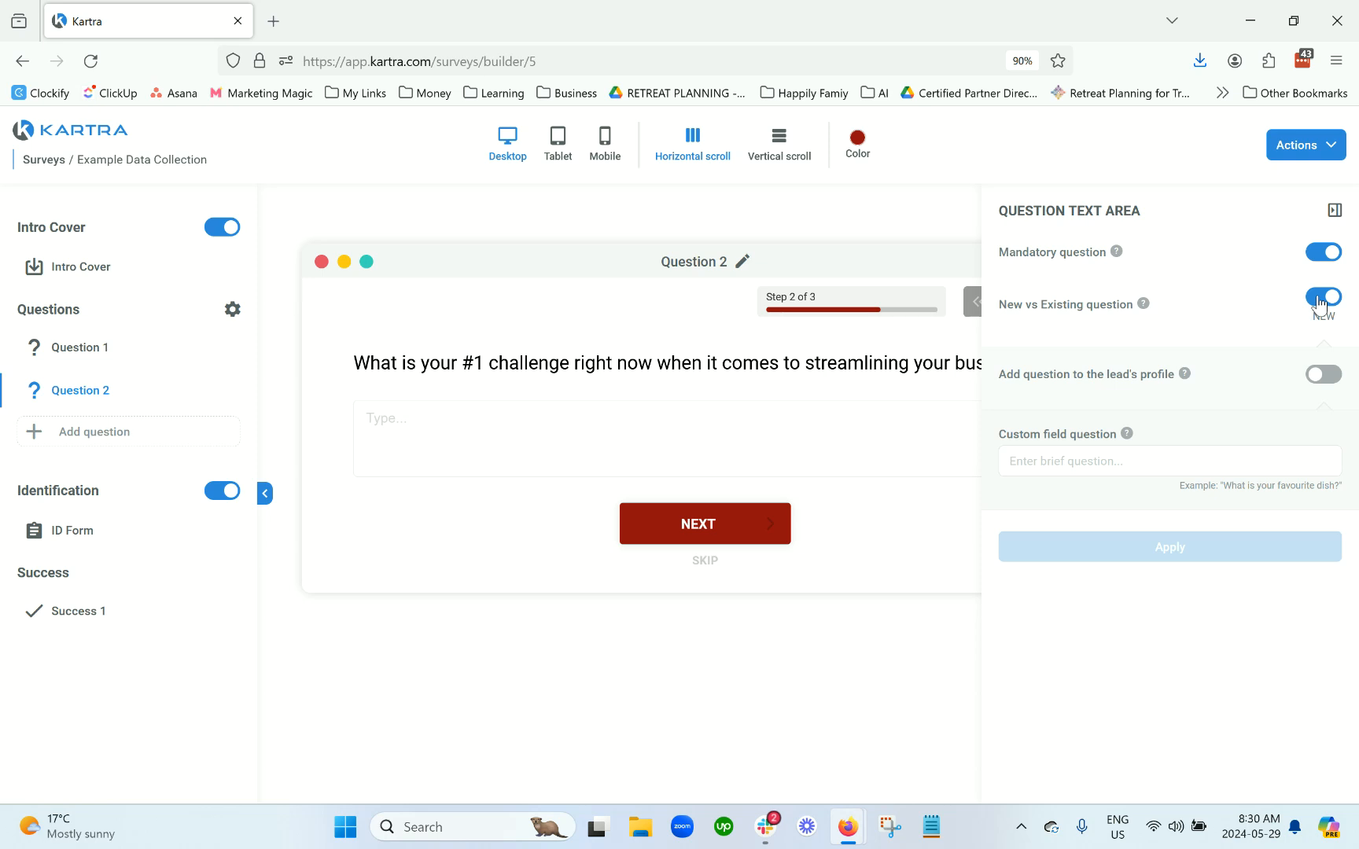
click(1324, 376)
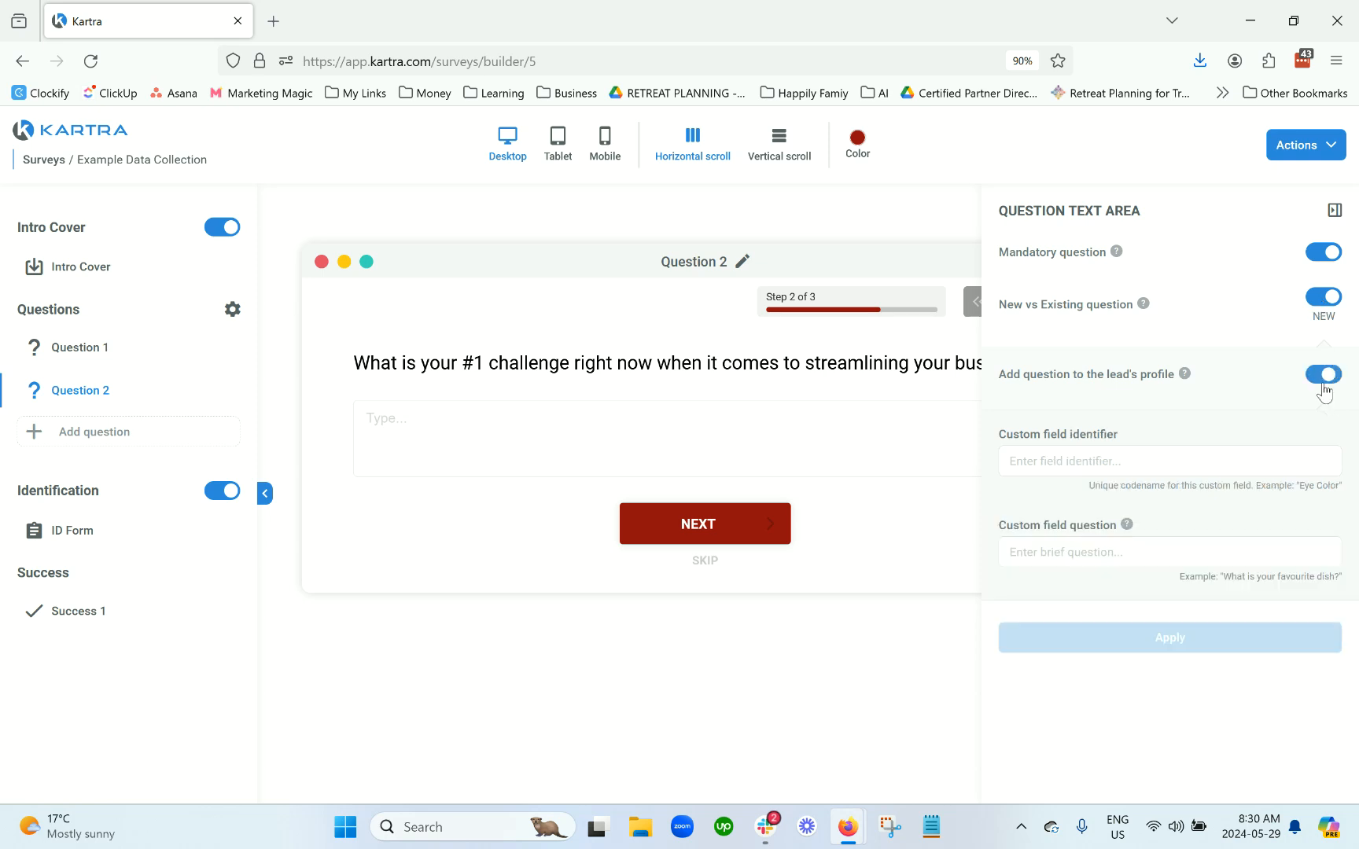
click(1218, 461)
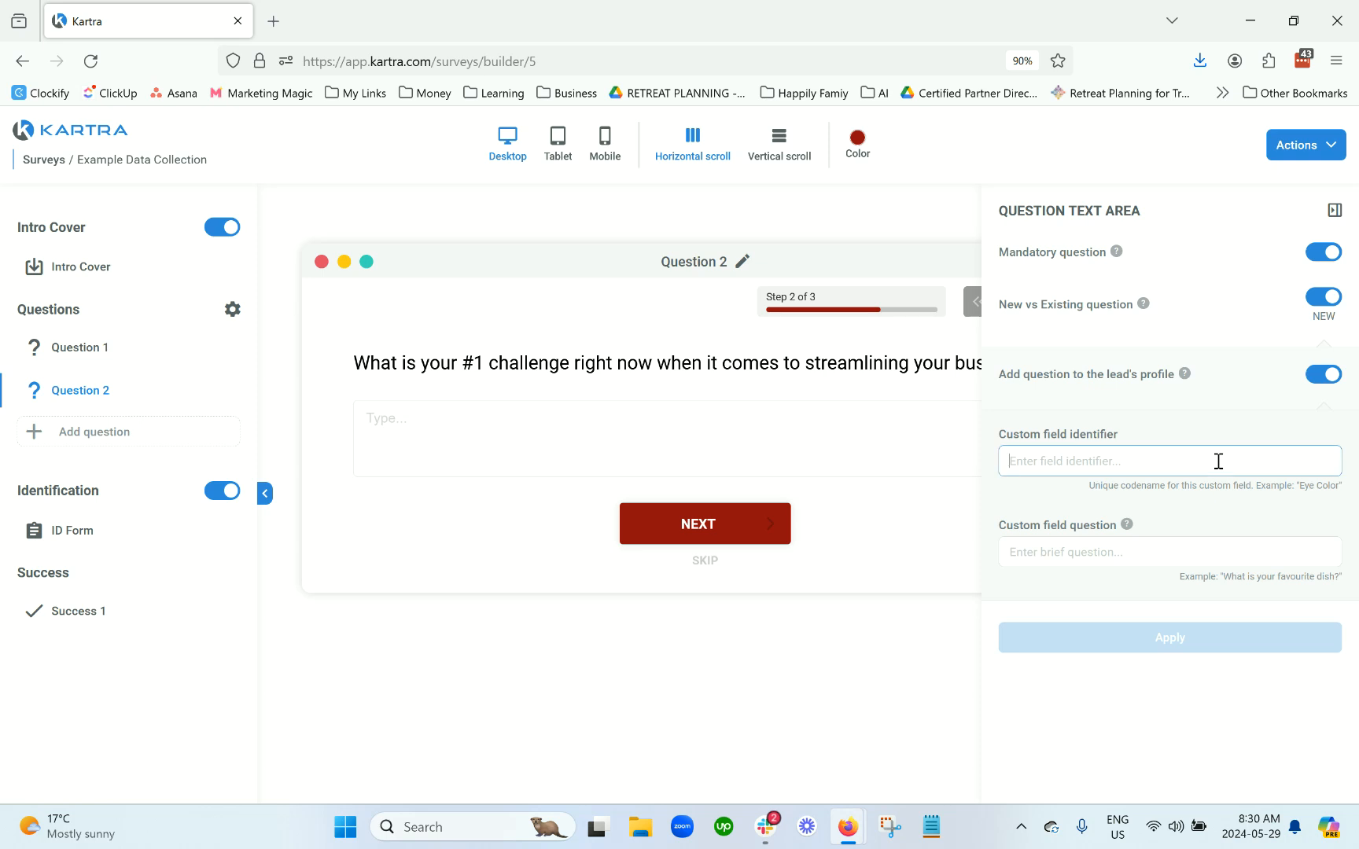
text(MainChallenge)
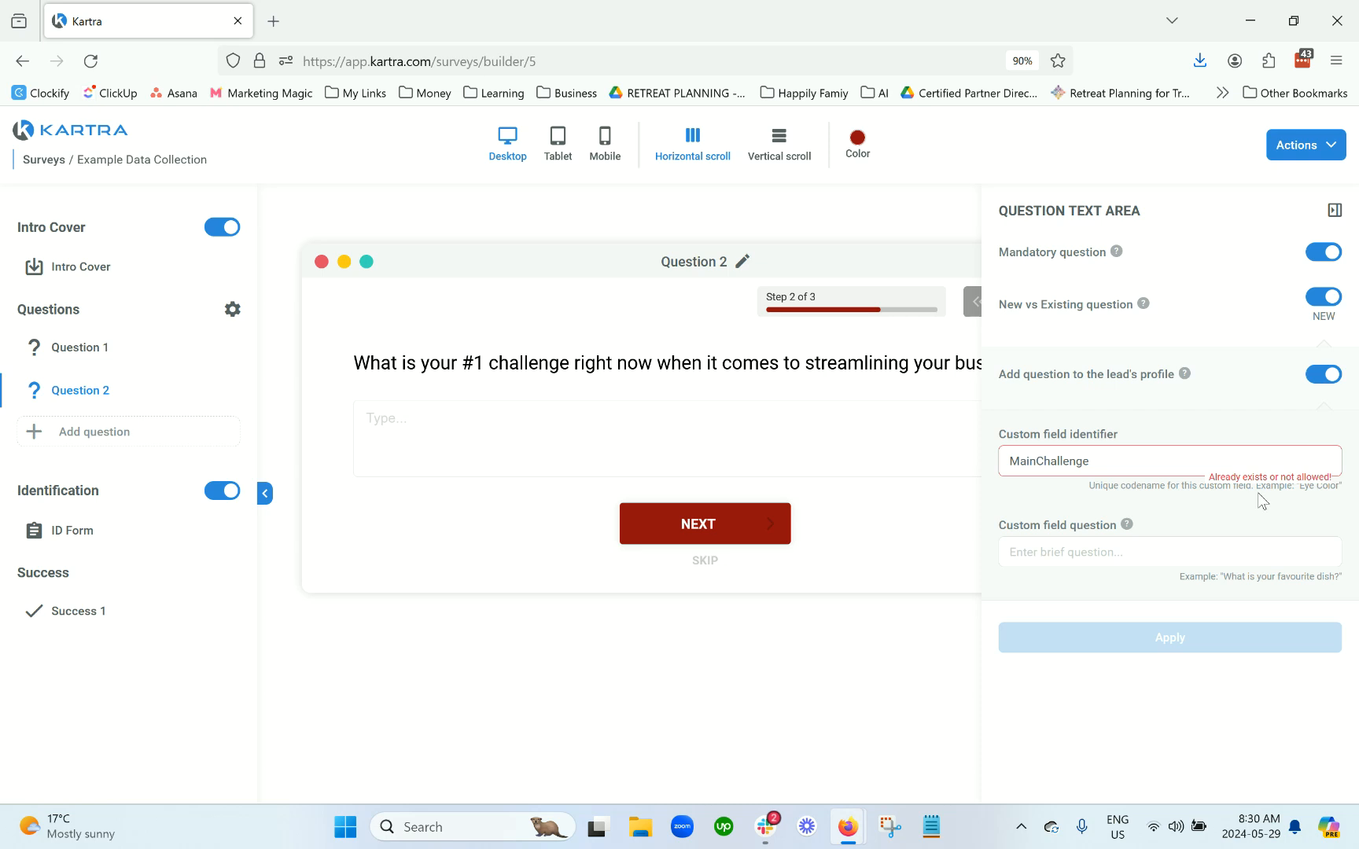
double_click(1238, 464)
key(BackSpace)
click(1323, 374)
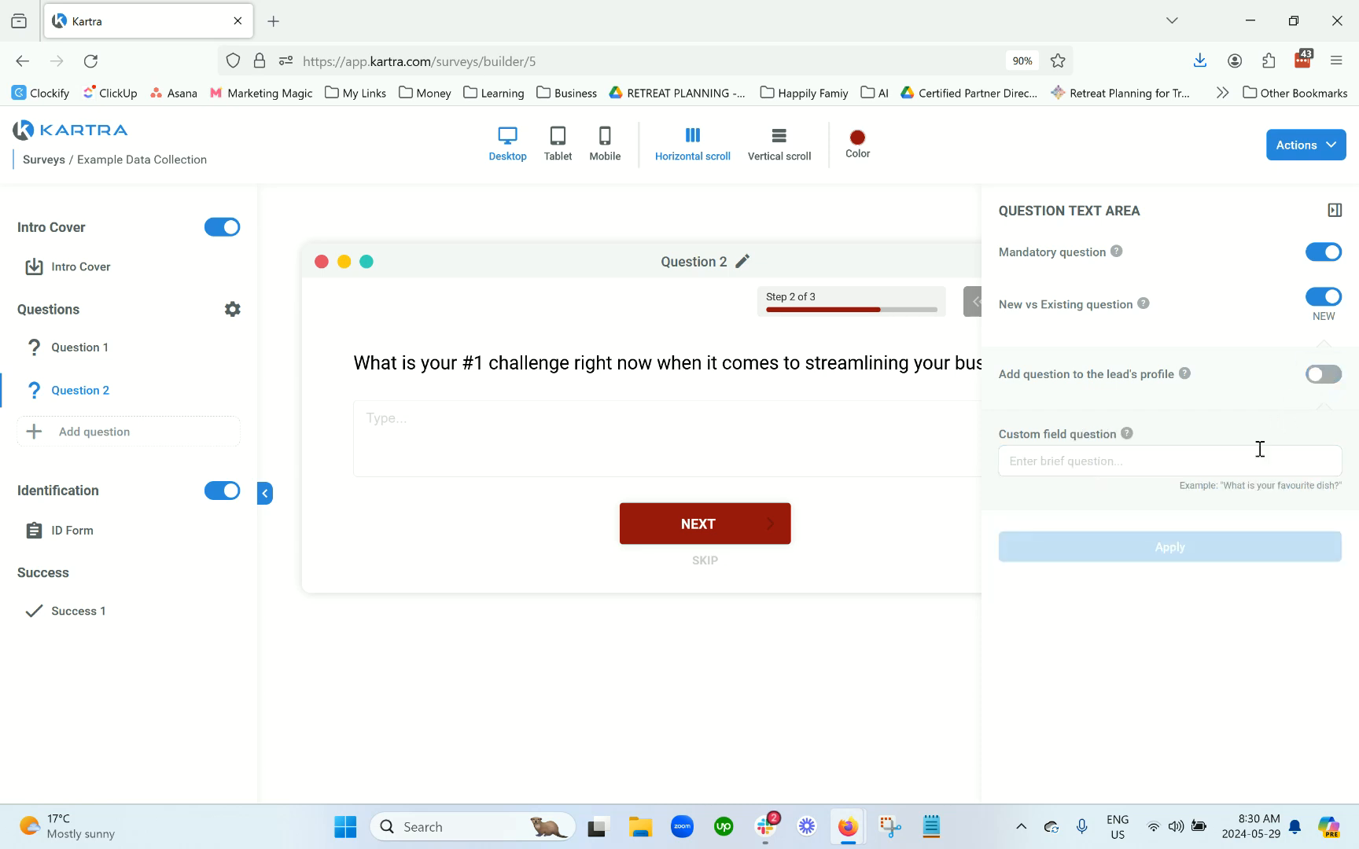
Step: Link Question 2 to the existing custom field "MainChallenge", then apply and close the question settings
click(1323, 297)
click(1298, 397)
click(1206, 470)
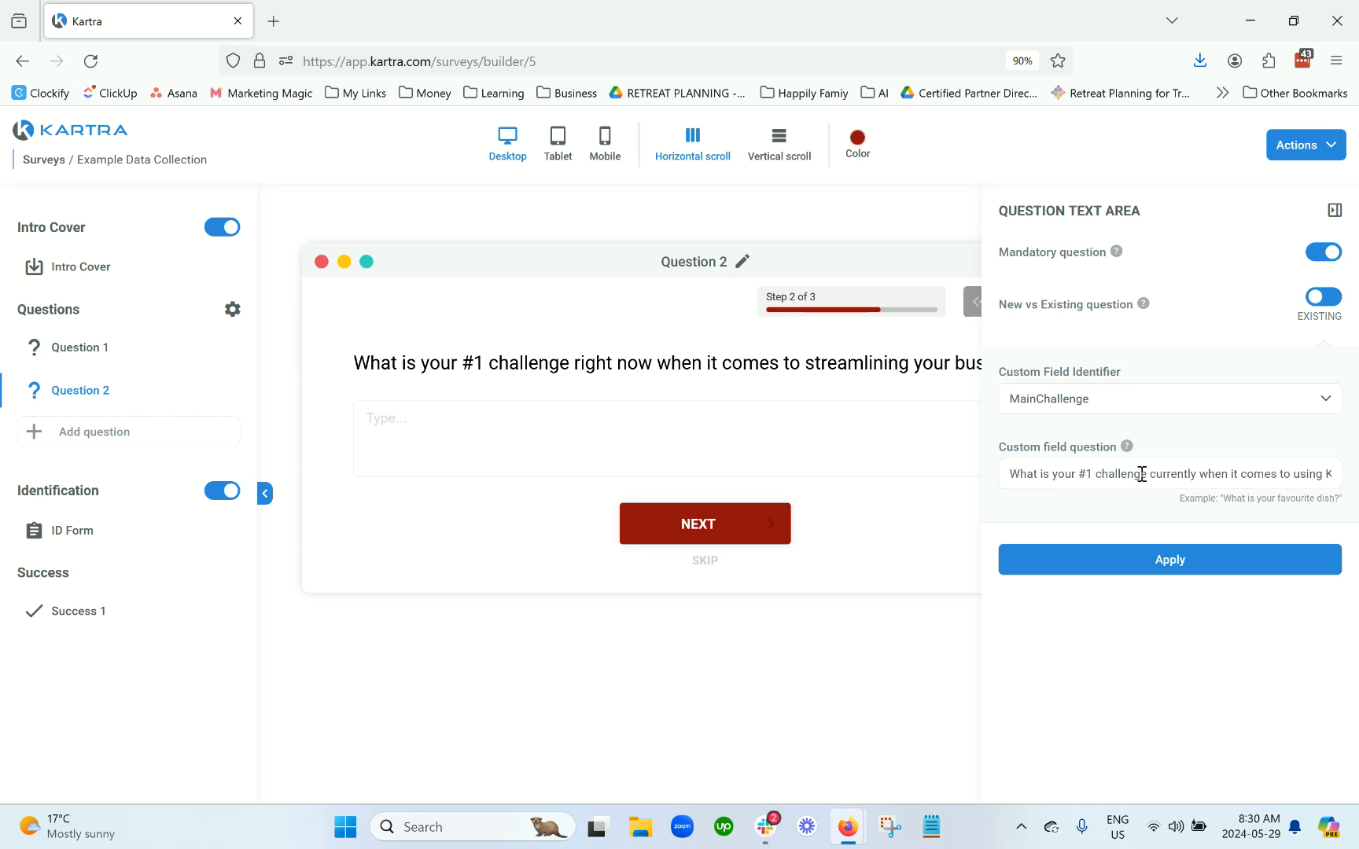
click(1172, 571)
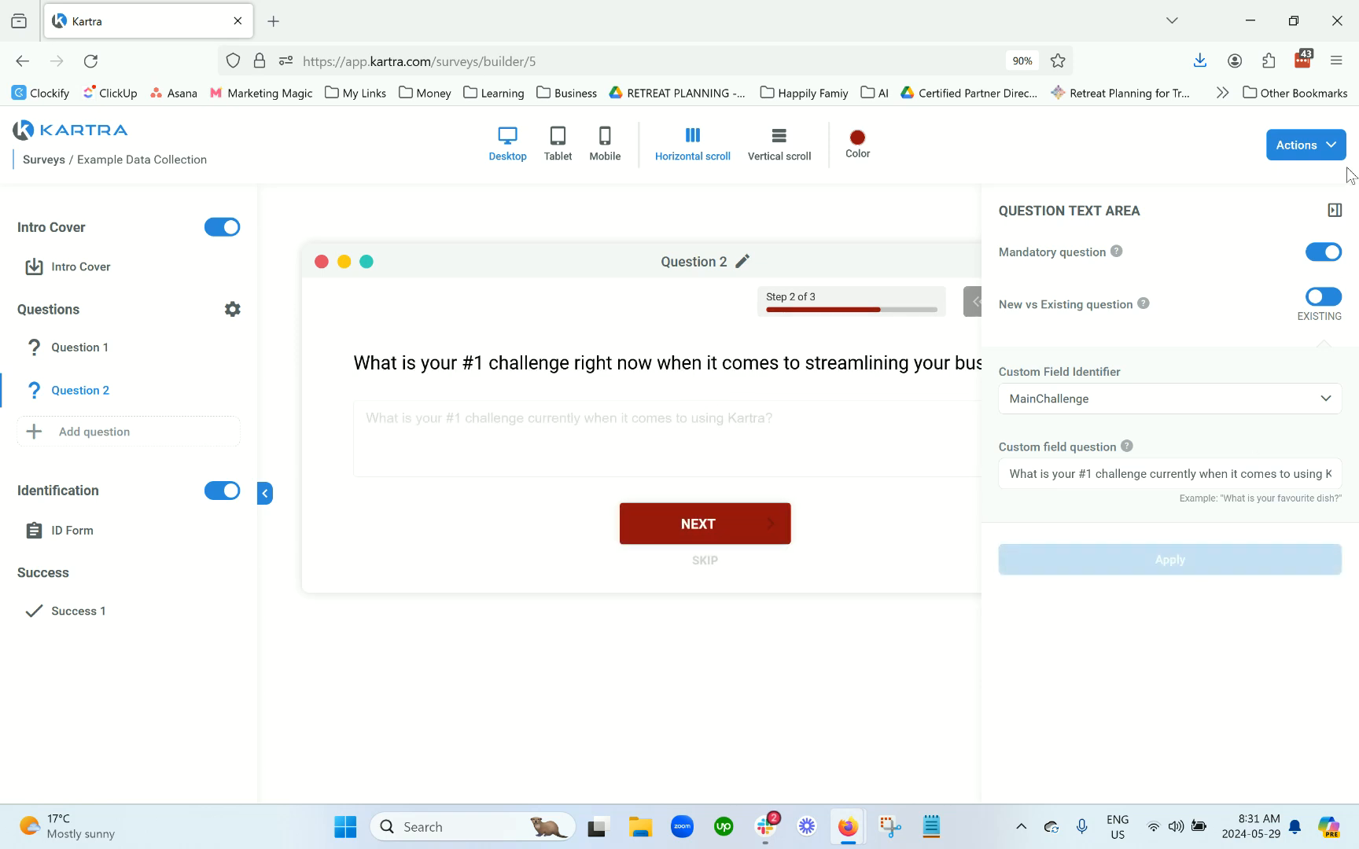
click(1335, 212)
Step: Create a third question with the "Only text" layout and the "Text Multi option" answer type
click(77, 441)
click(341, 342)
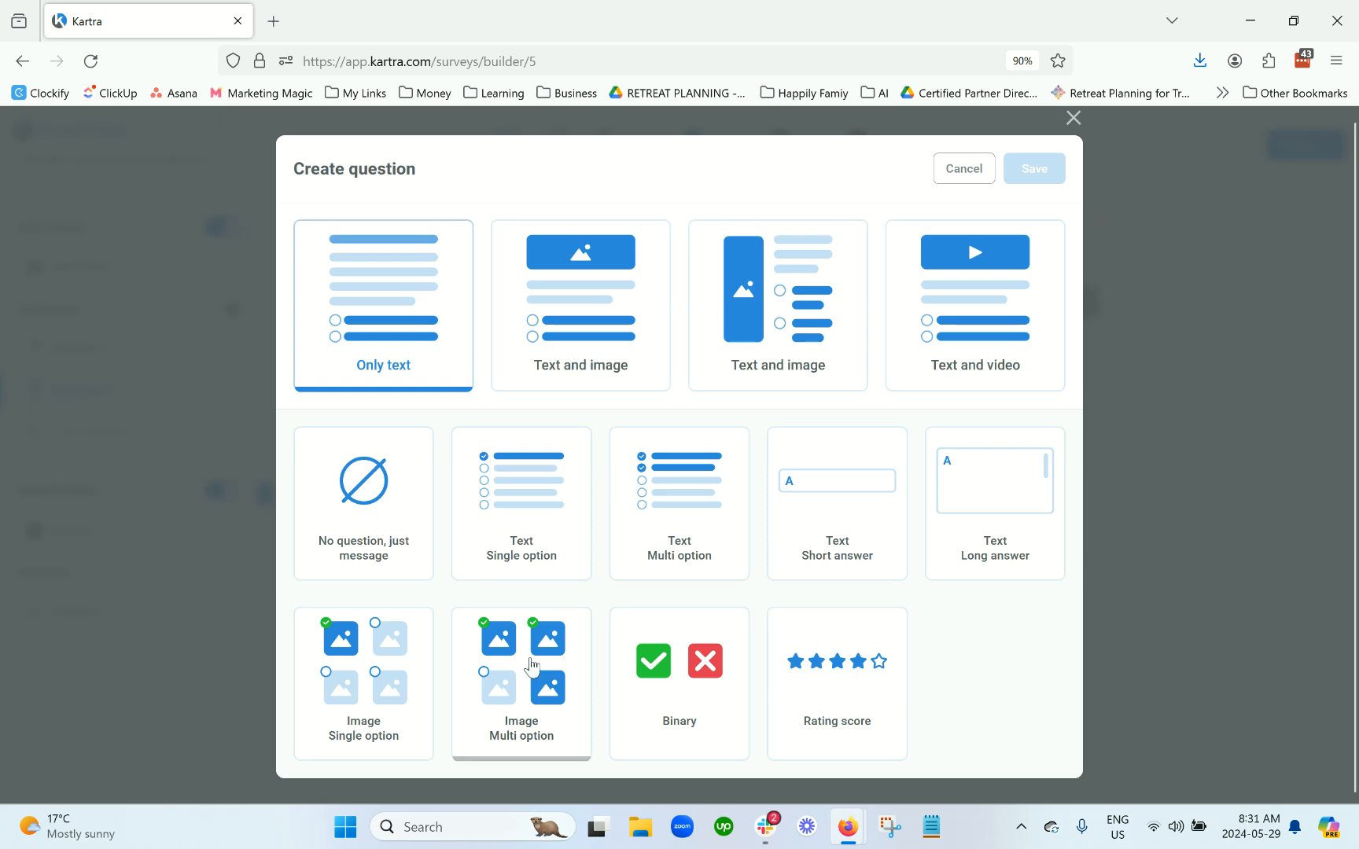
click(658, 529)
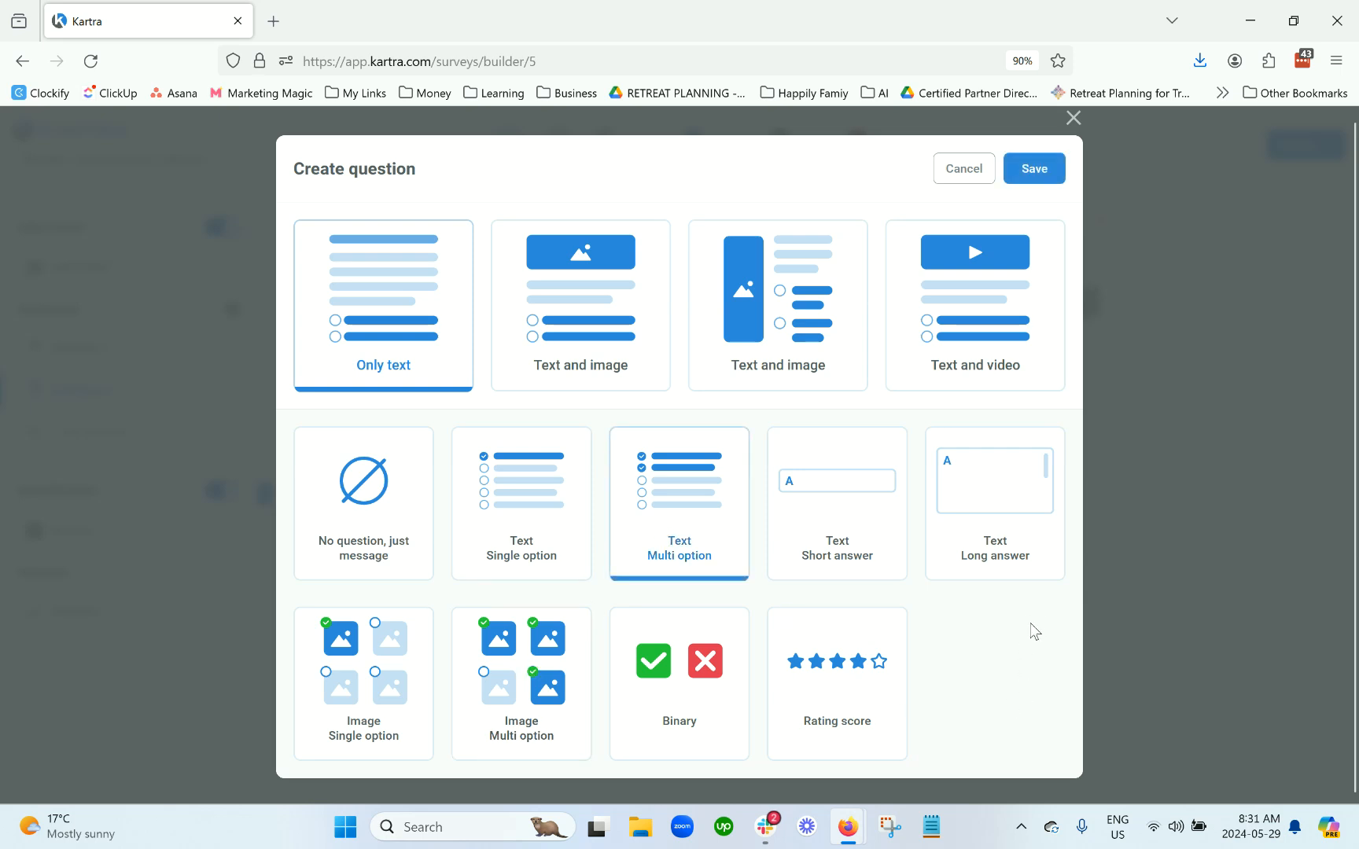
click(1041, 170)
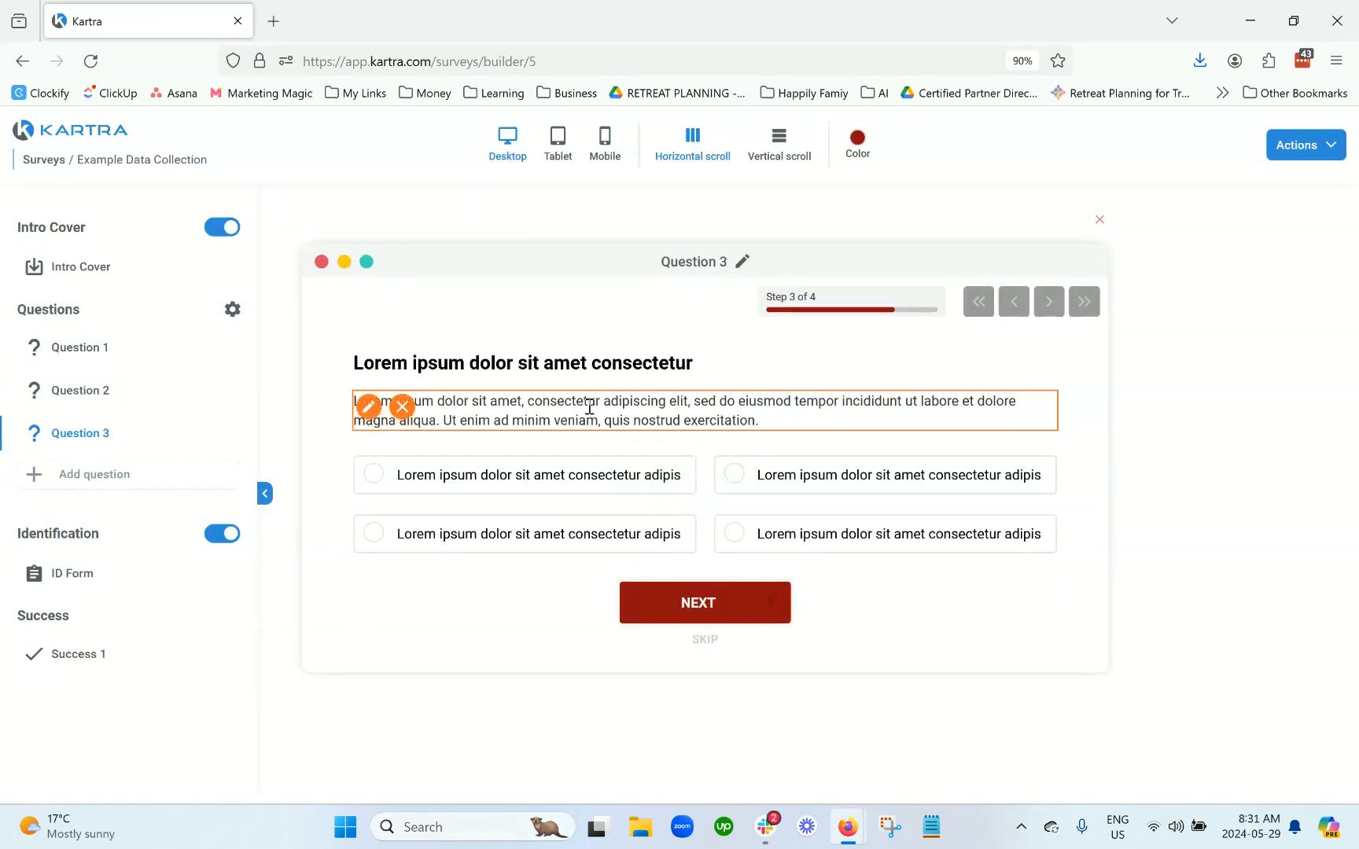
Step: Delete Question 3's placeholder description and change the heading to non-bold "What are your key goals for the next year? Select all that apply."
click(401, 408)
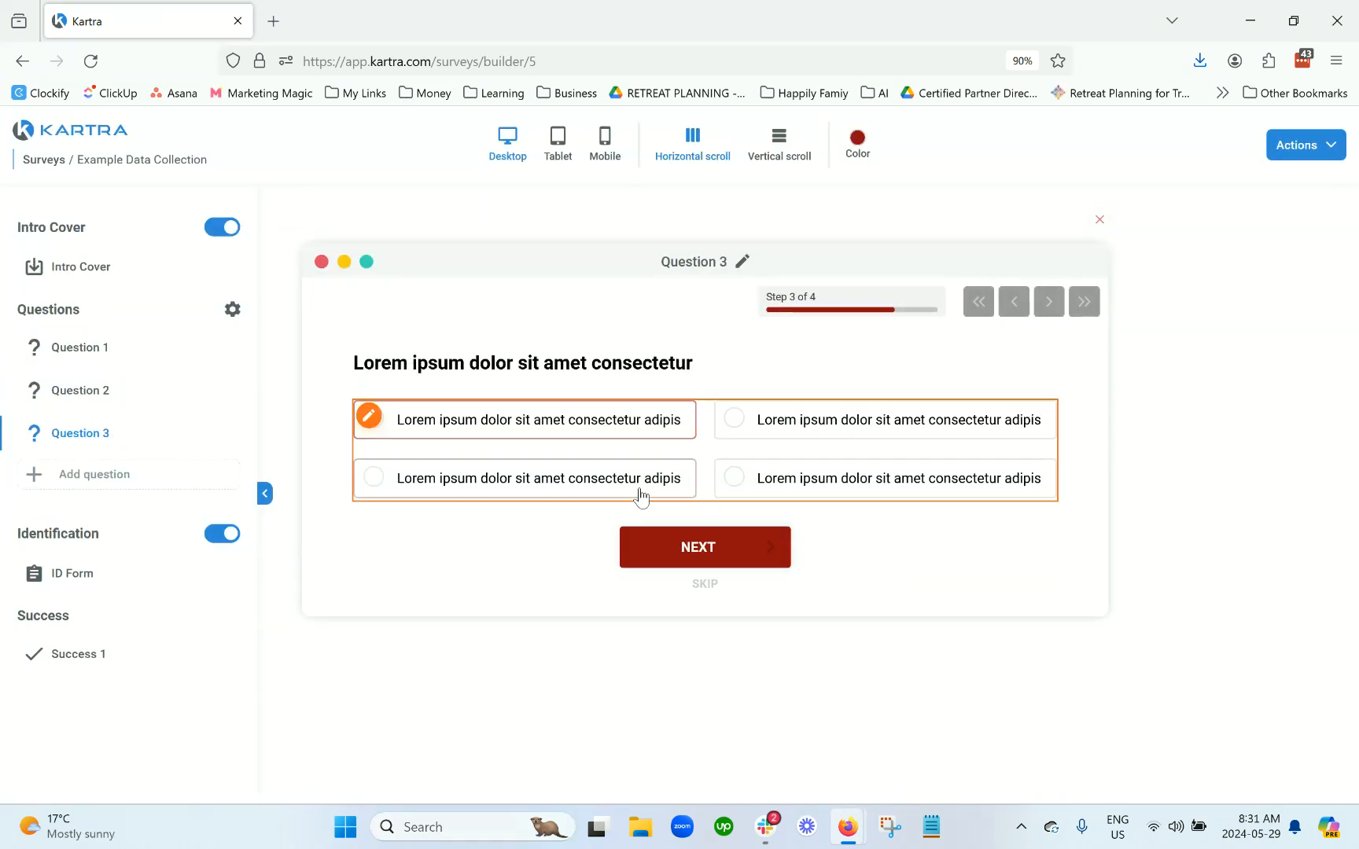
triple_click(629, 363)
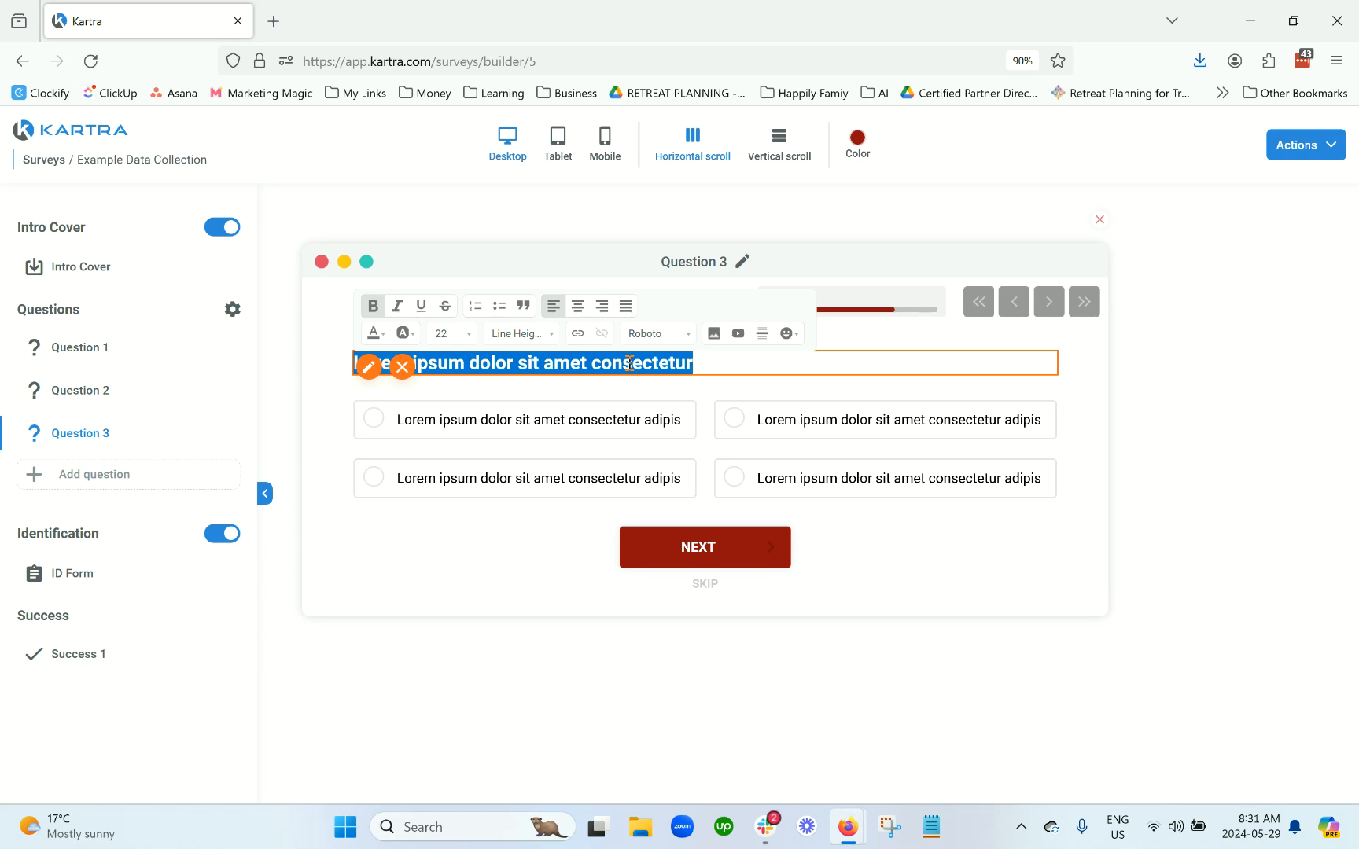
text(Wha)
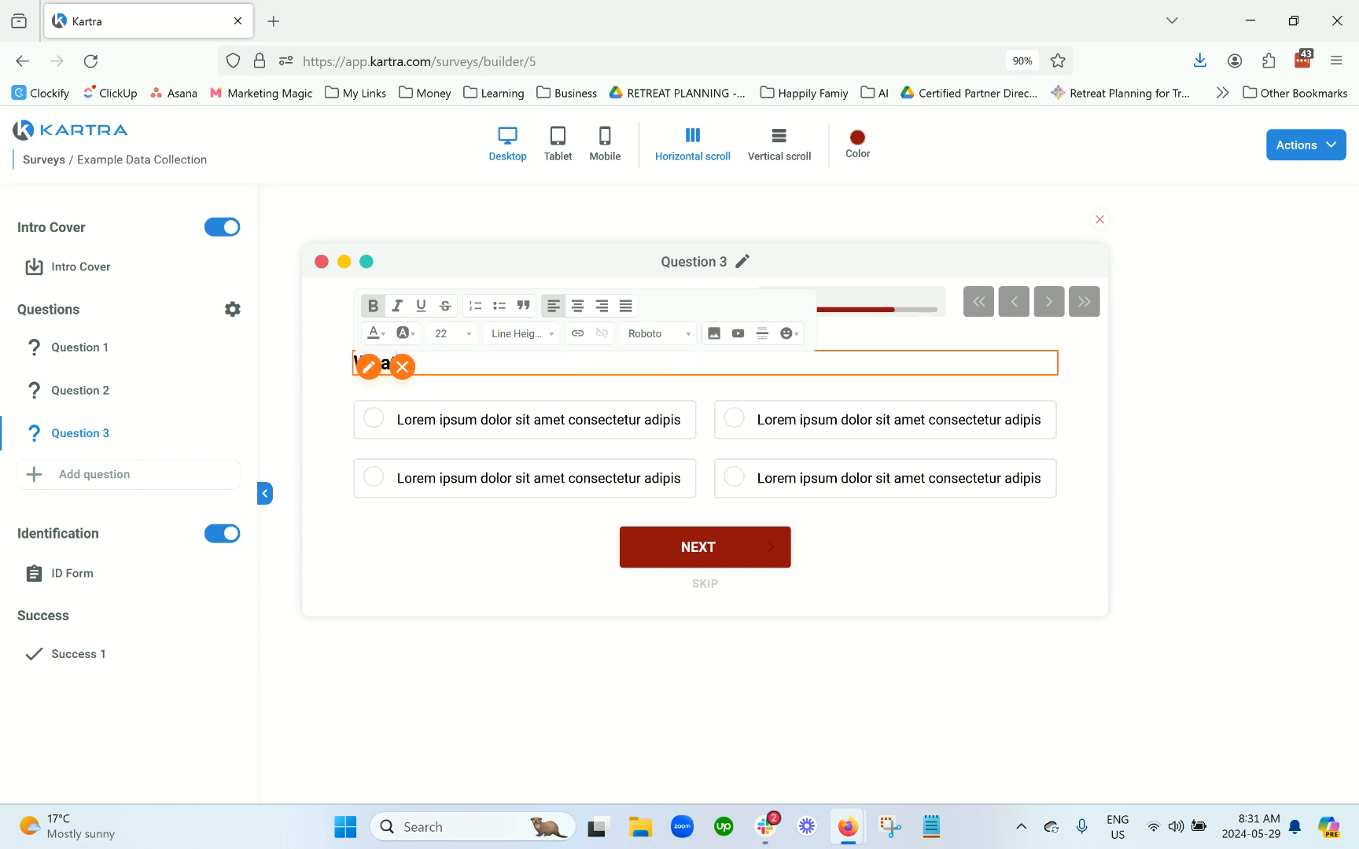
text(t)
click(200, 201)
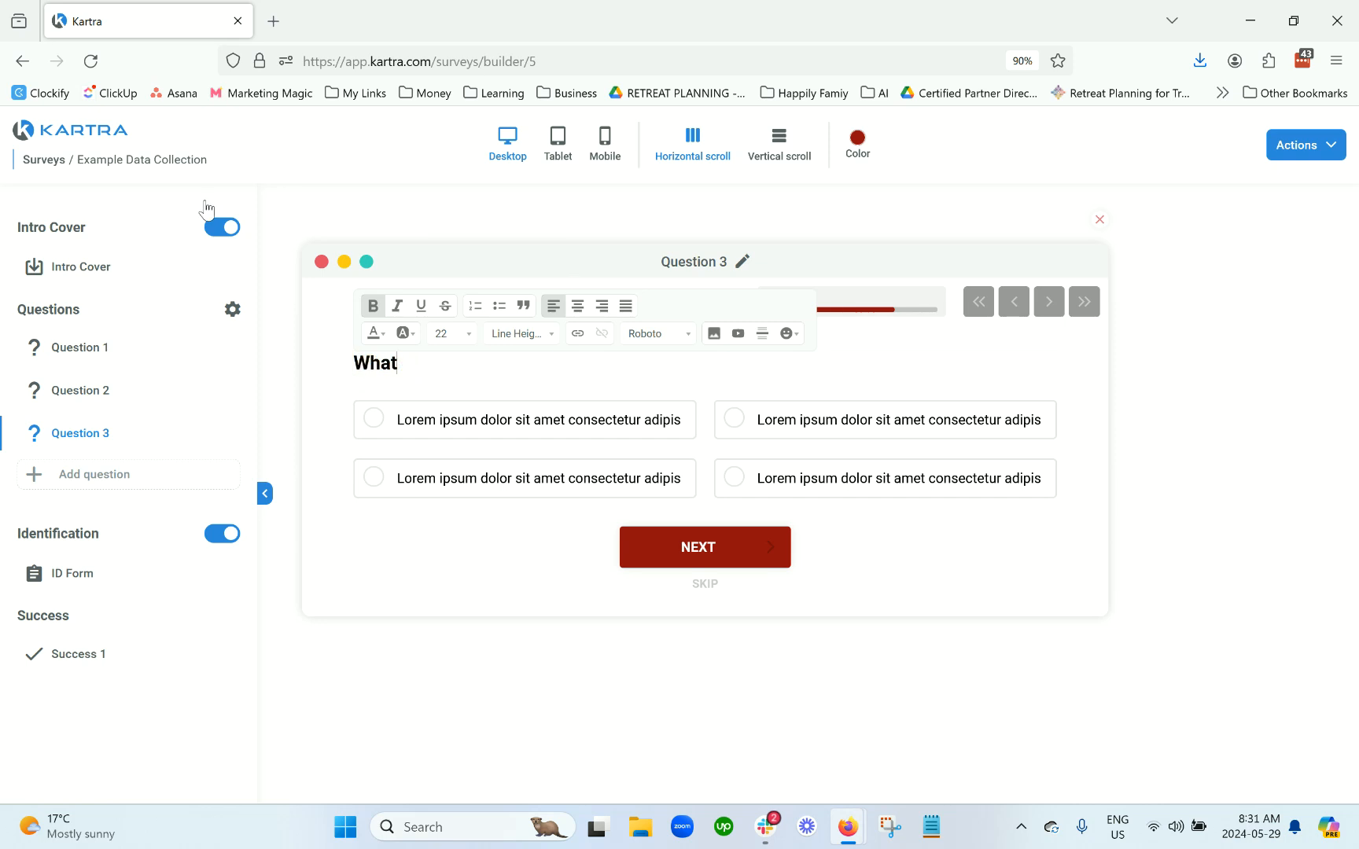
click(551, 361)
text(are you rr key goals for the nexxt year)
key(BackSpace)
key(BackSpace)
key(BackSpace)
key(BackSpace)
key(BackSpace)
key(BackSpace)
key(BackSpace)
text(t year? Select all that apply.)
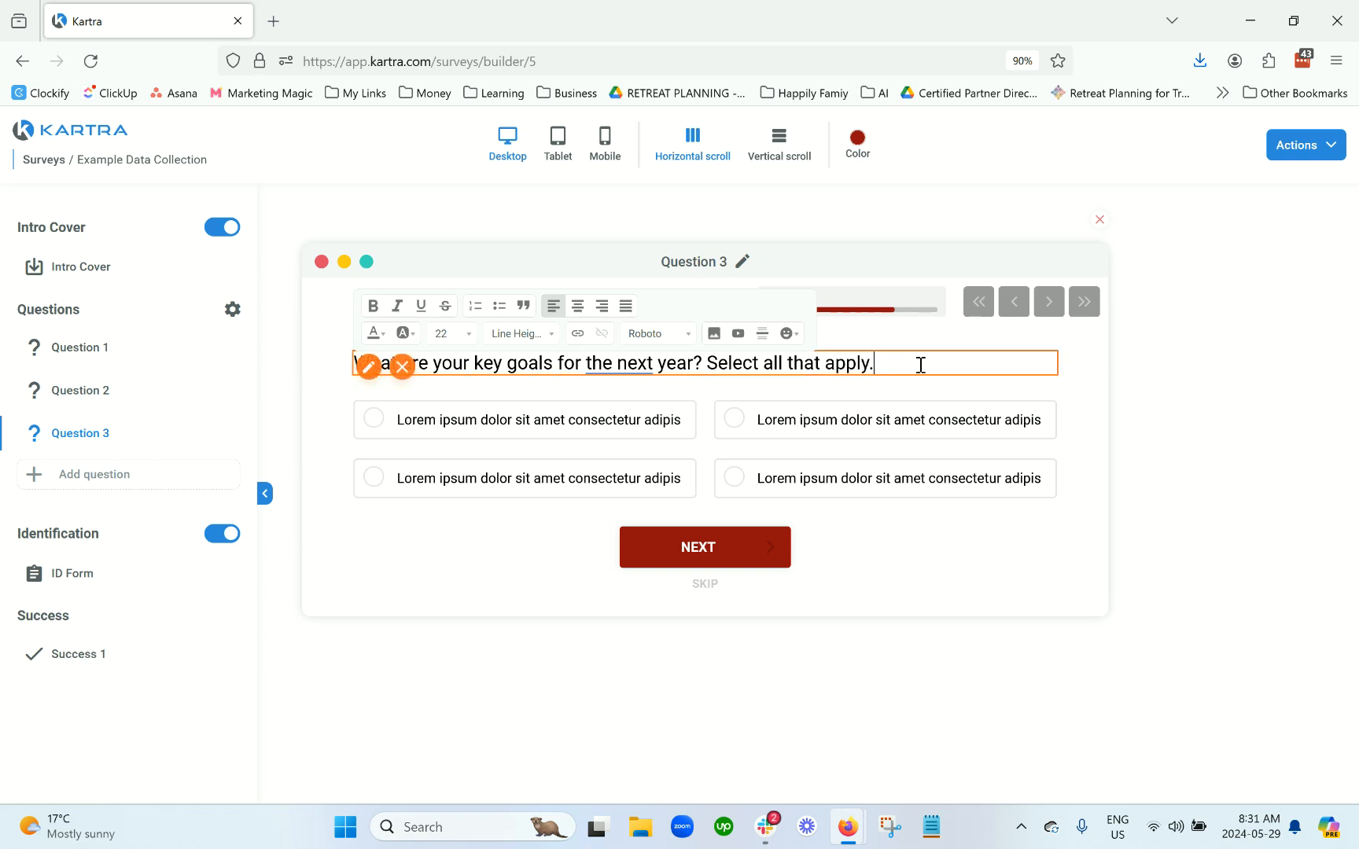
click(1178, 383)
Step: Make Question 3 mandatory and set its options to "Increasing revenue", "Hiring a team", "Streamlining the back end" and "Improving customer experience and journey"
mouse_move(397, 421)
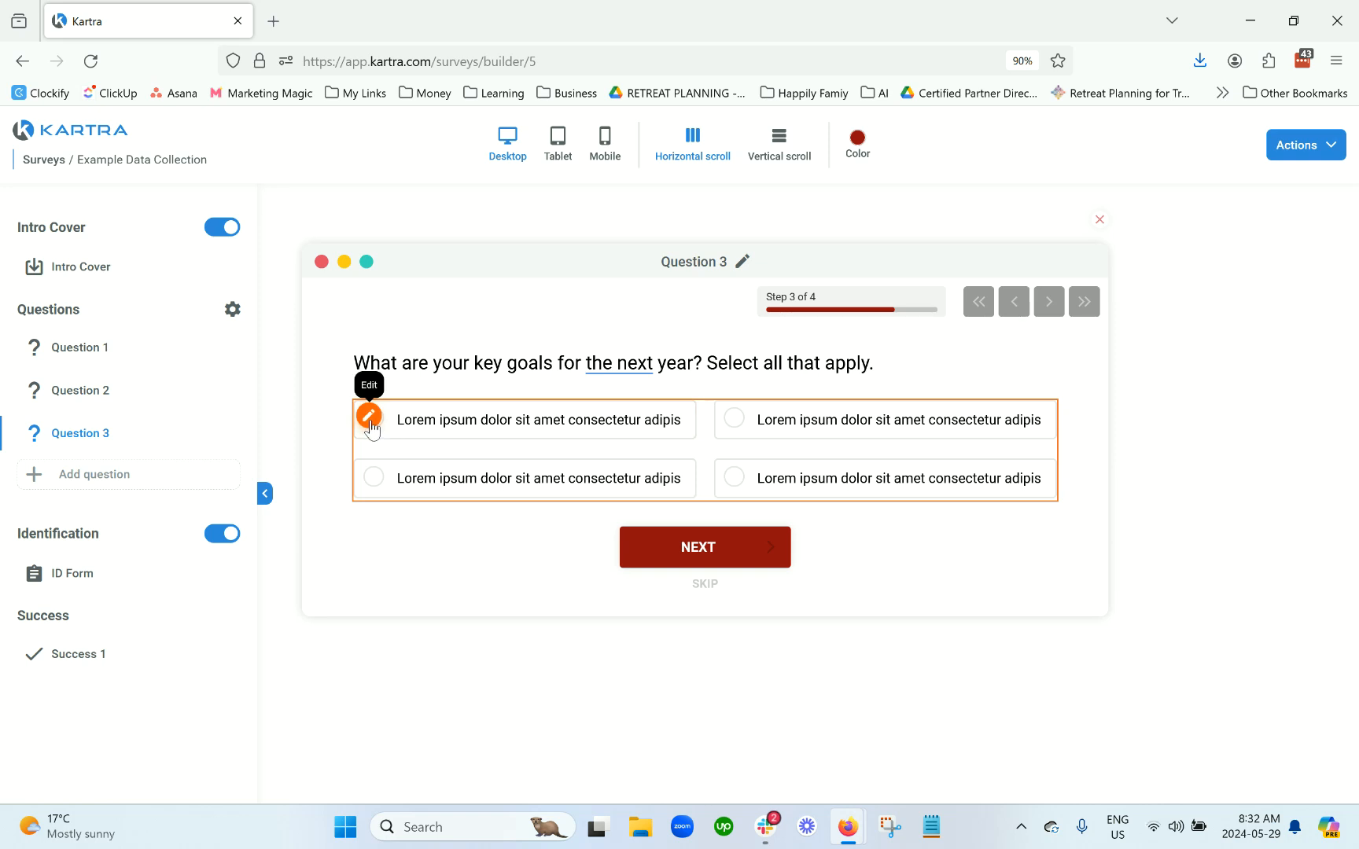
click(373, 421)
click(1323, 253)
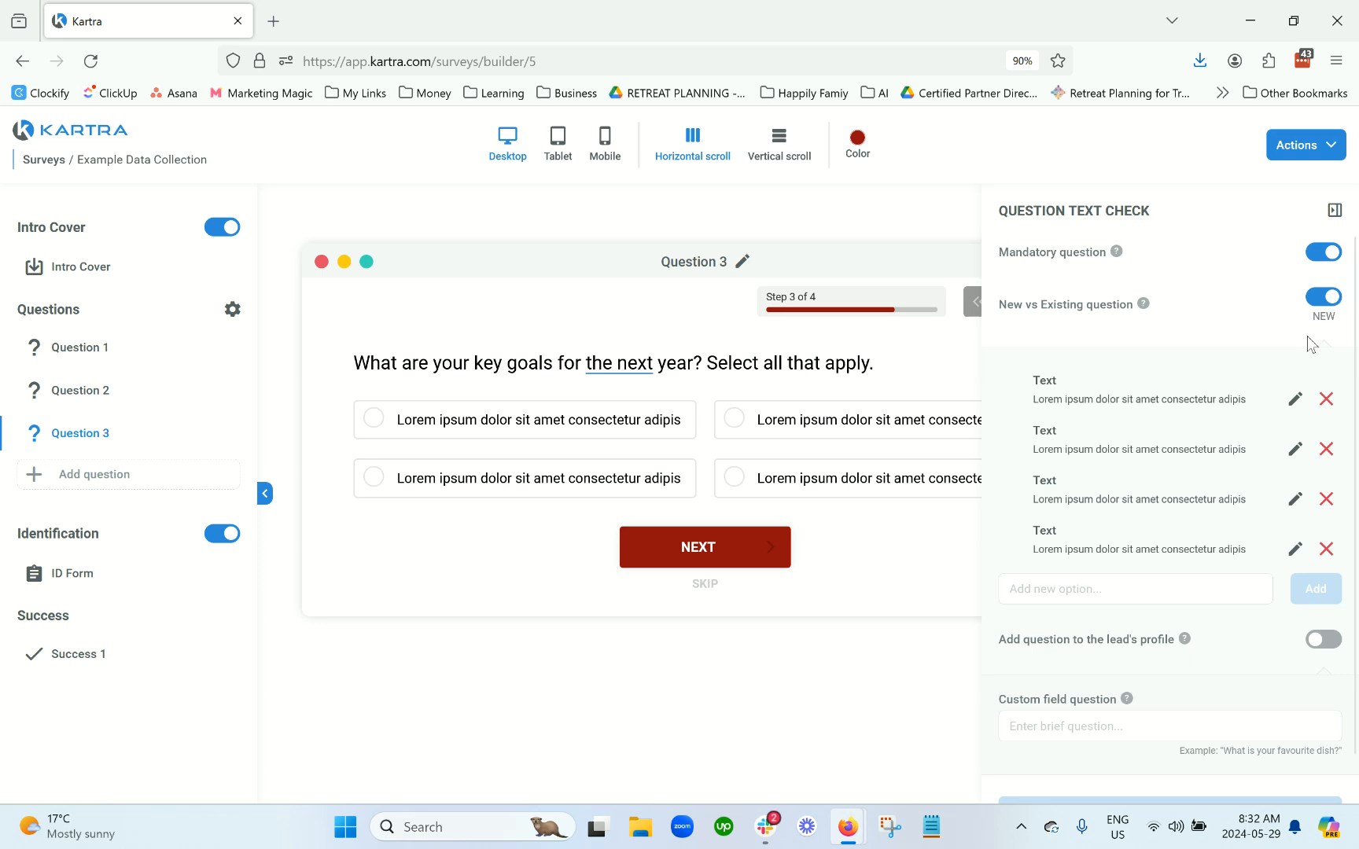
scroll(1249, 367, down, 1)
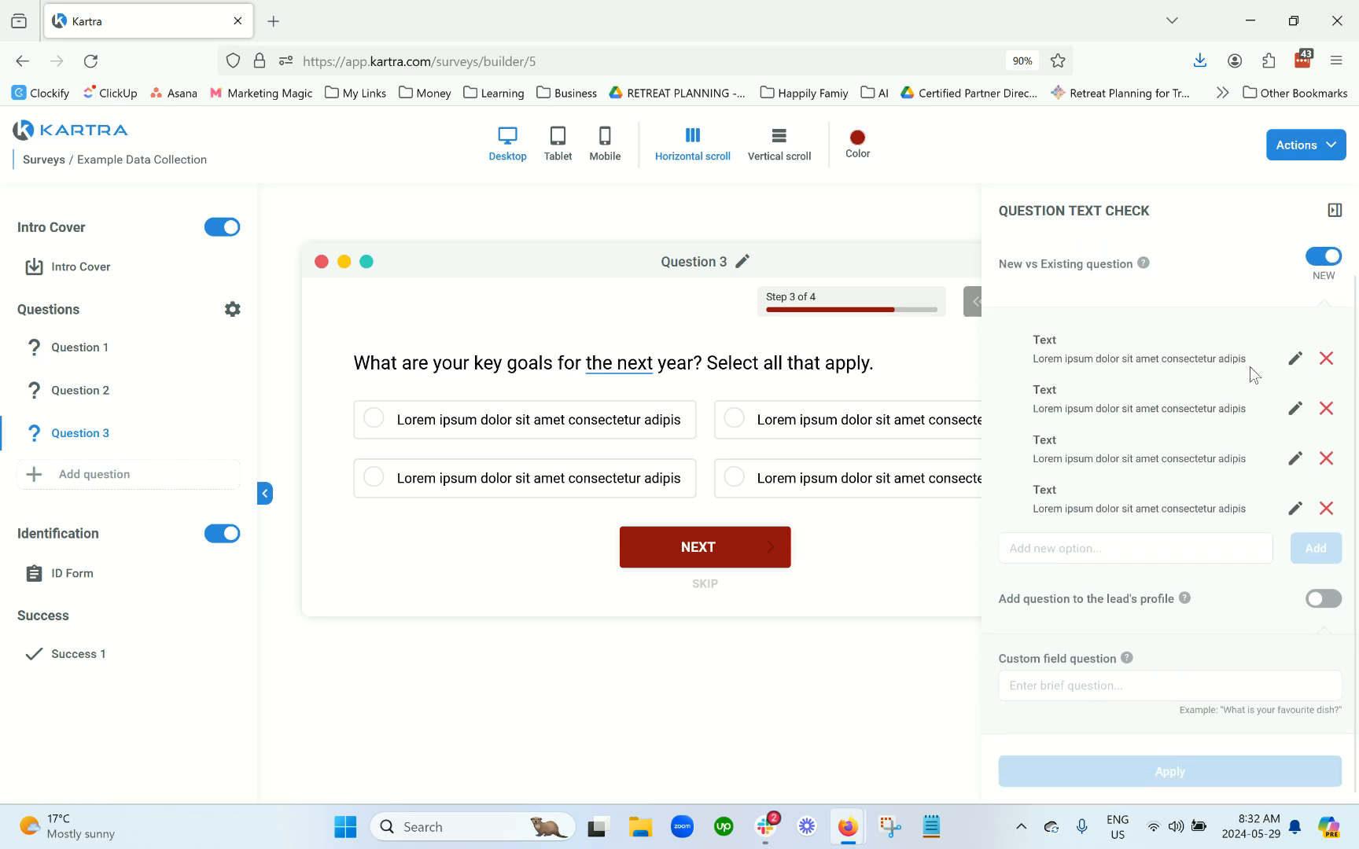
click(1295, 359)
triple_click(1188, 368)
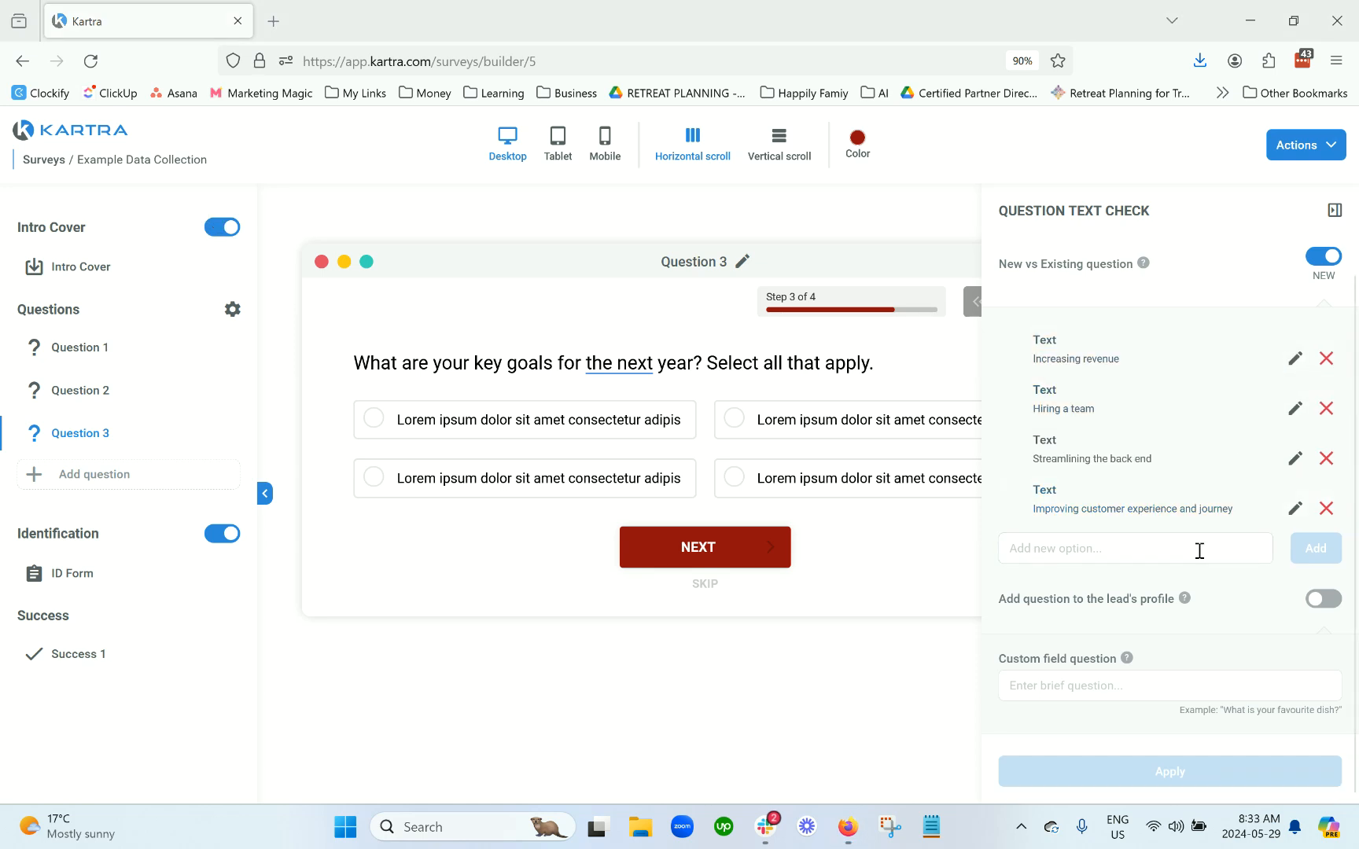
Step: Add a fifth answer option, "Reducing my work time", to Question 3
click(1199, 550)
text(Reducing my work time)
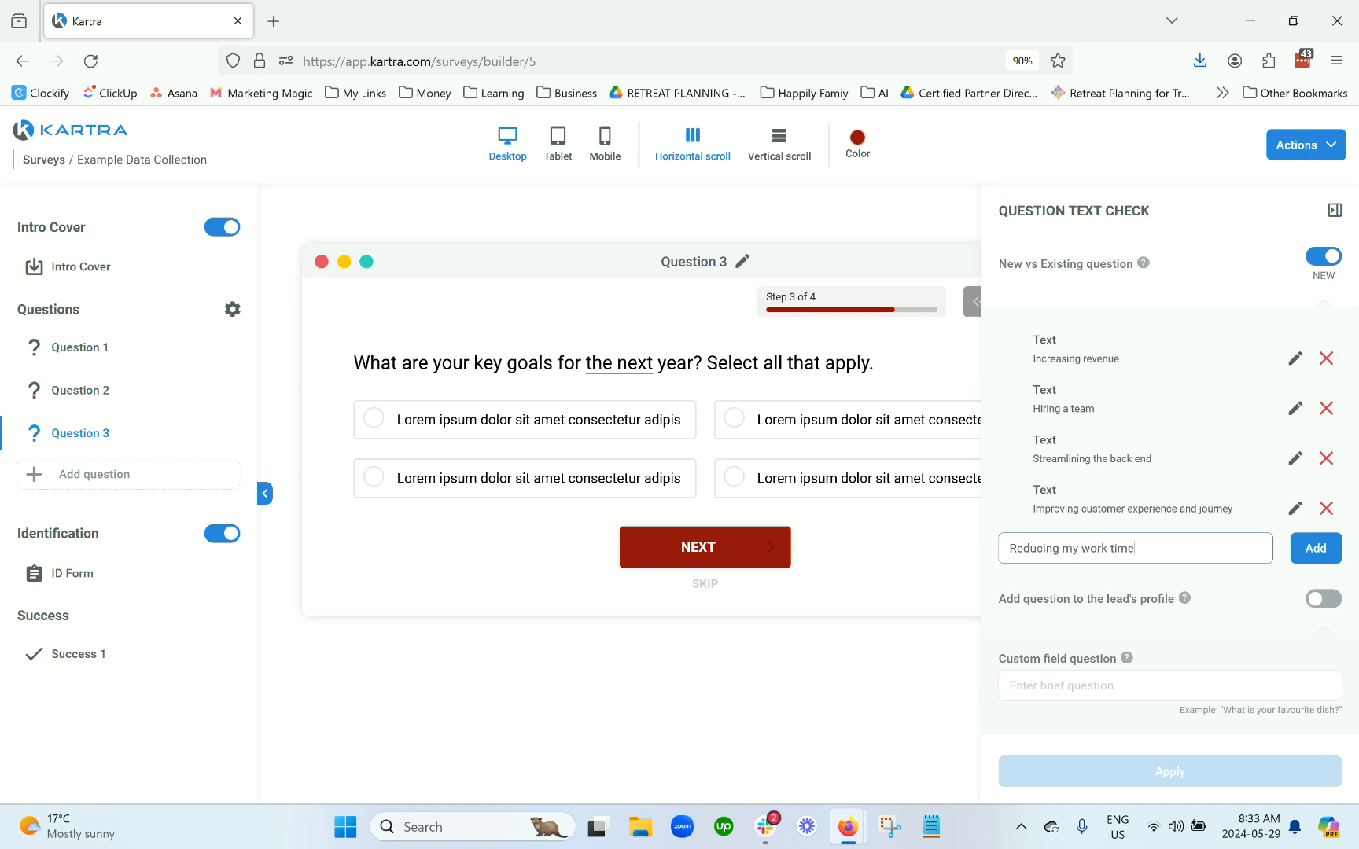
click(1310, 555)
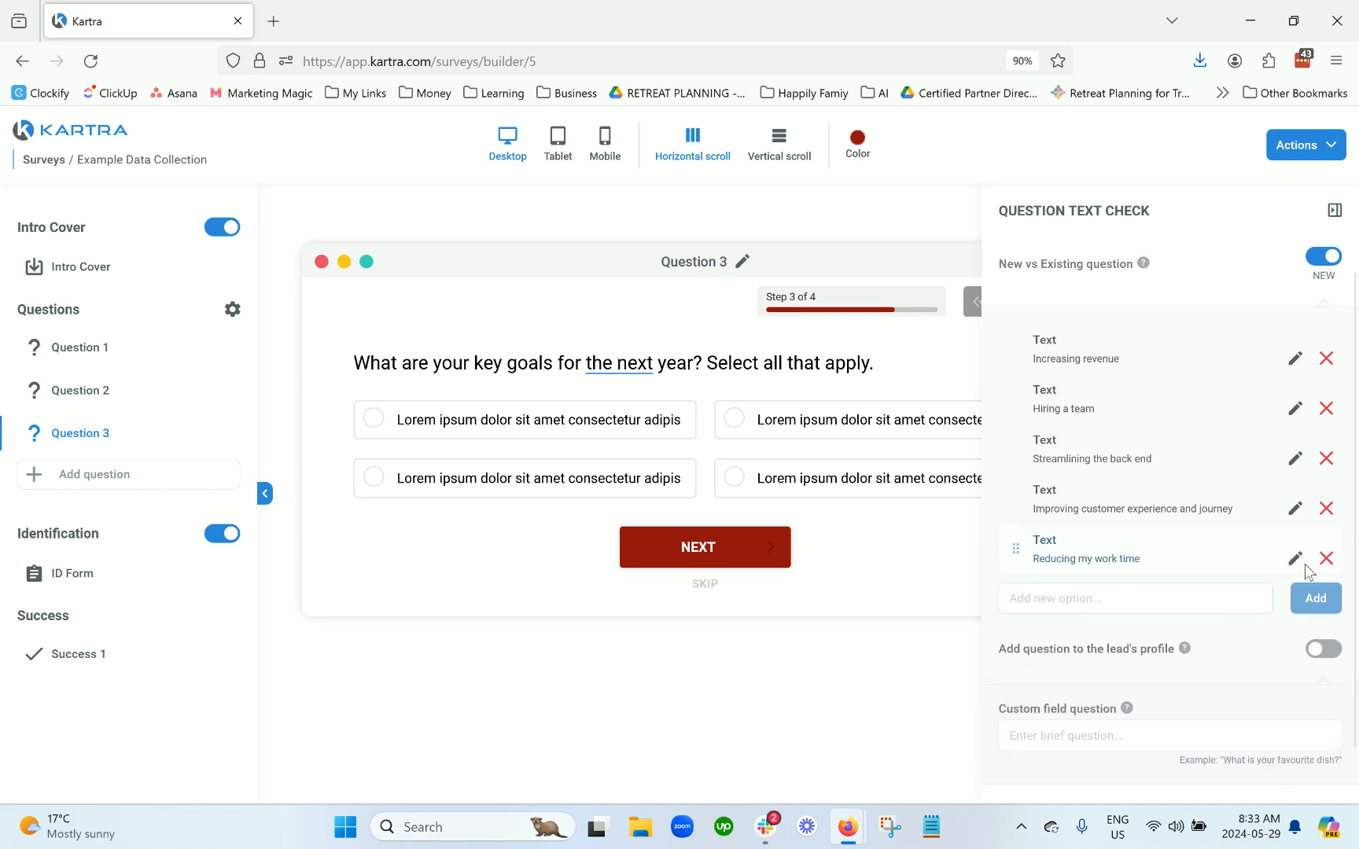
Step: Add Question 3 to the lead's profile with the custom field identifier "GoalsForNextYear"
scroll(1229, 539, down, 1)
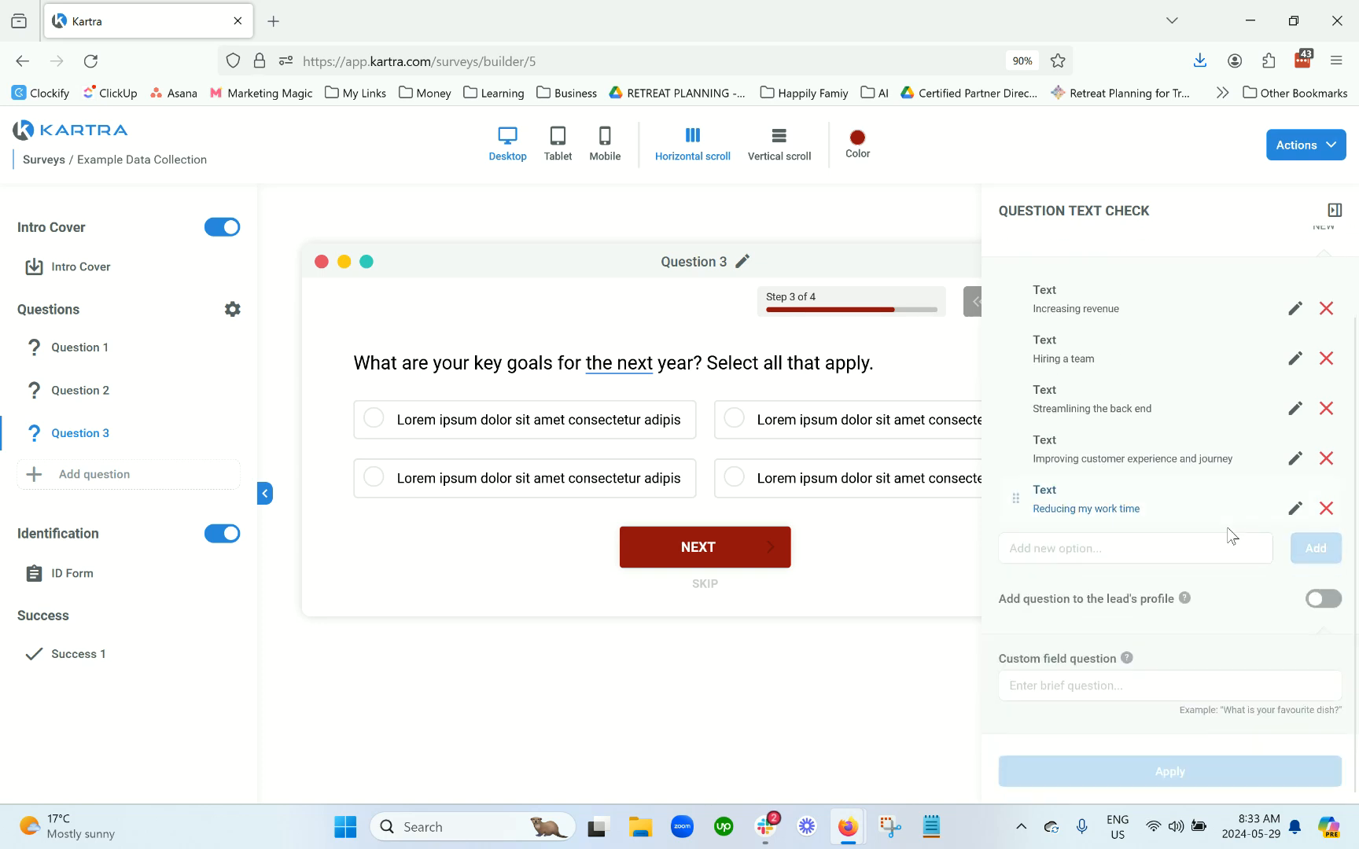
click(1329, 602)
scroll(1277, 602, down, 2)
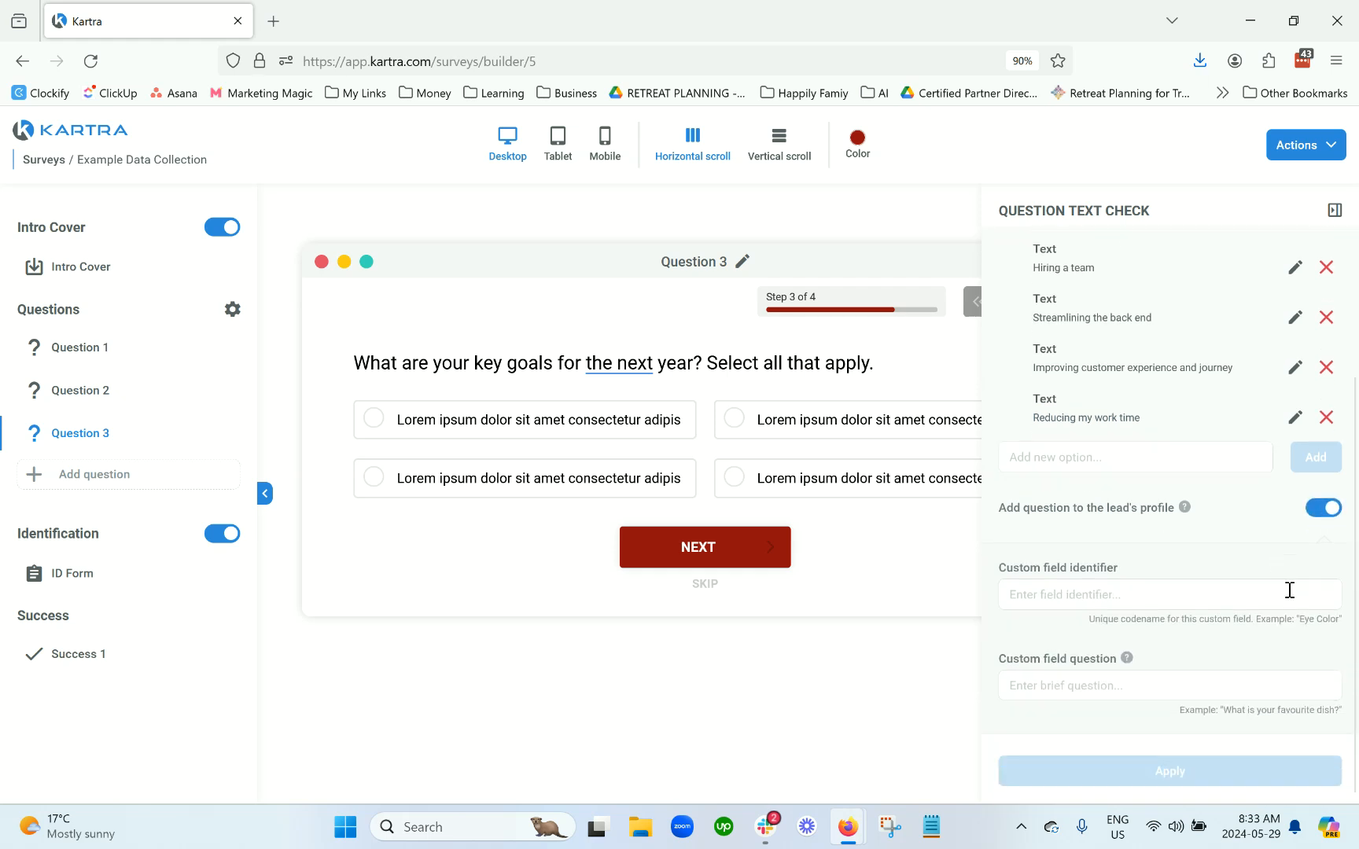
click(1256, 596)
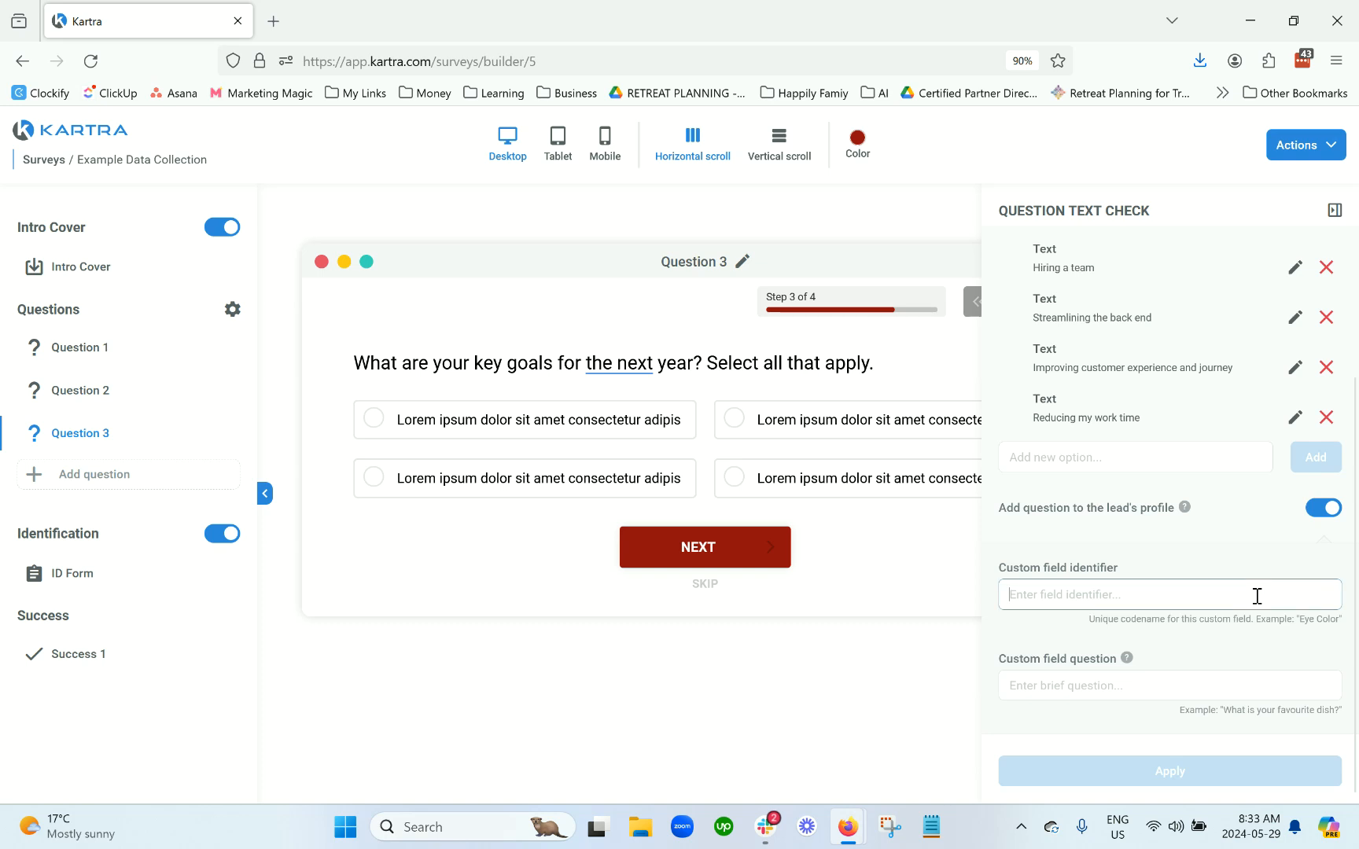
text(GoalsForNextYear)
Step: Set Question 3's custom field question to "Key goals for the next year", then apply and close the question settings
click(1140, 688)
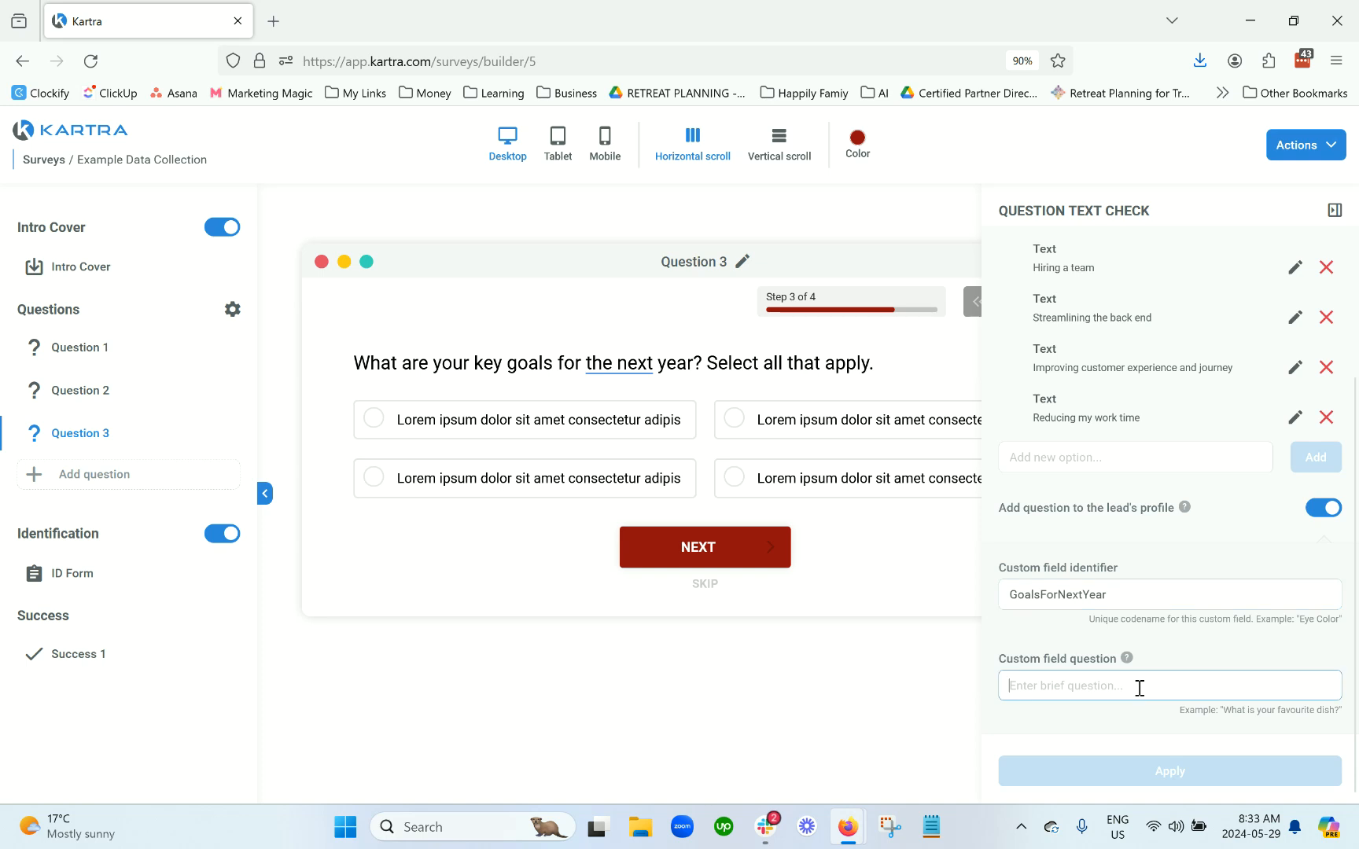
text(Key Goals for the next year)
drag(1039, 687, 1033, 686)
text(g)
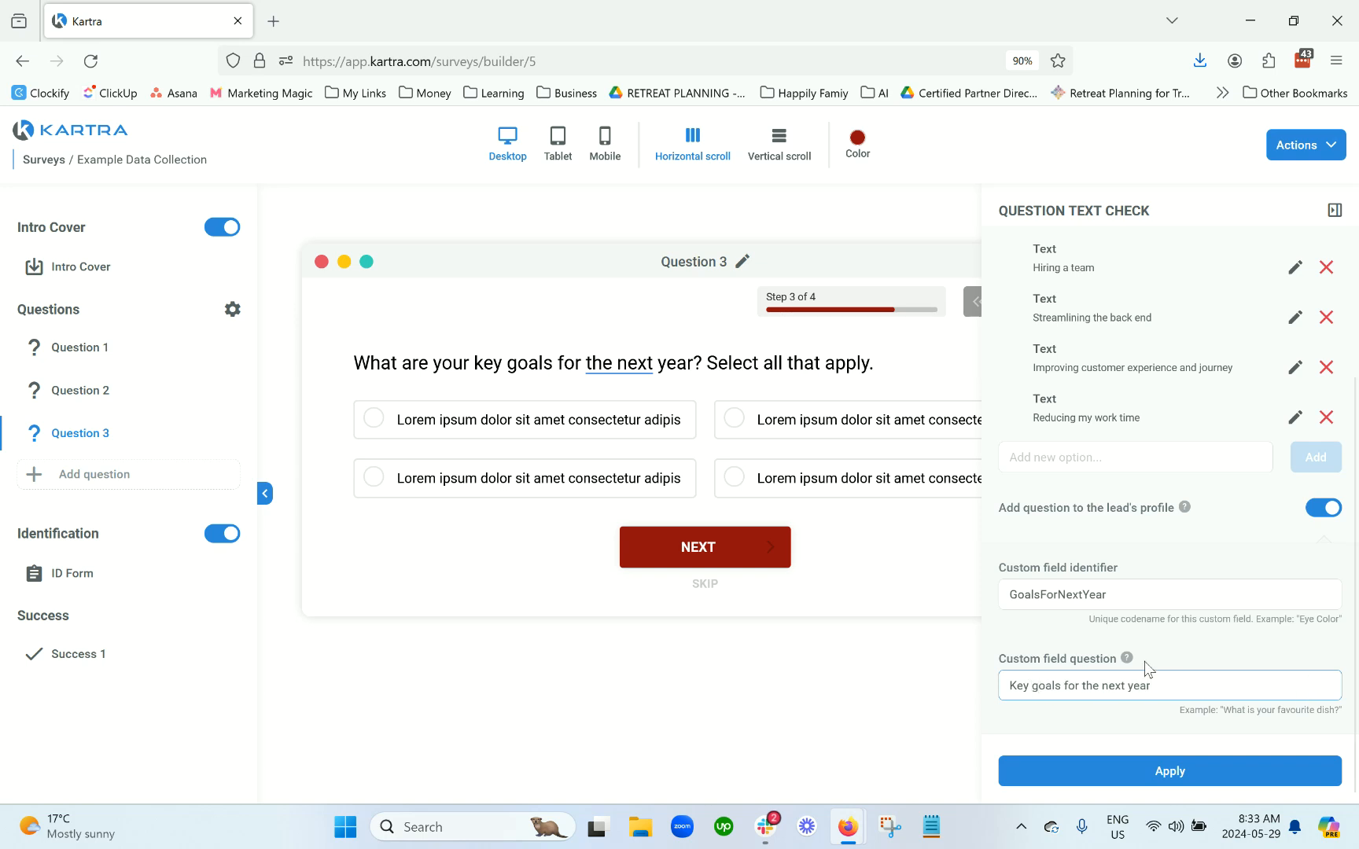
click(1232, 774)
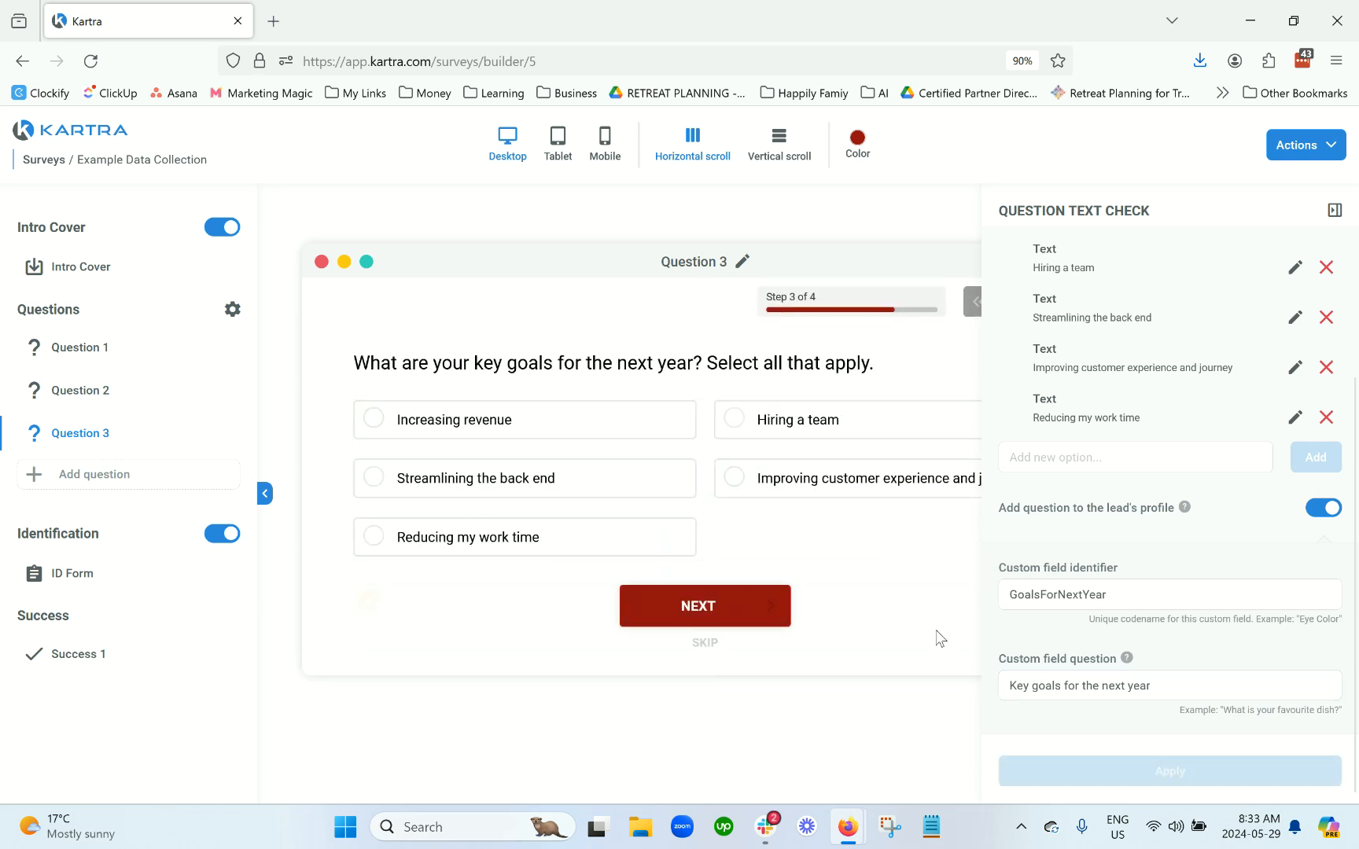
click(1334, 211)
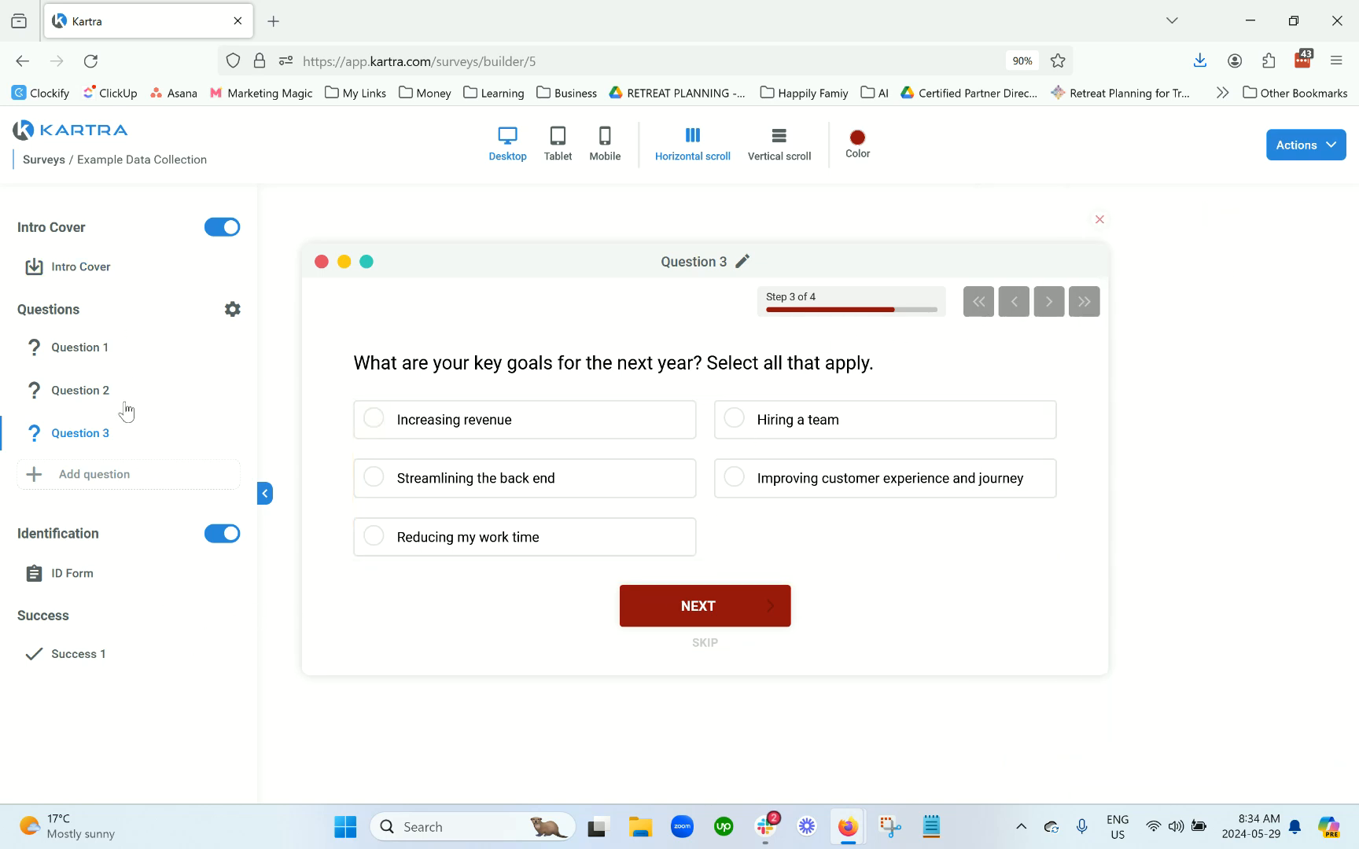
Step: Delete the ID Form's placeholder heading and replace its description with "What is your email address?"
click(58, 580)
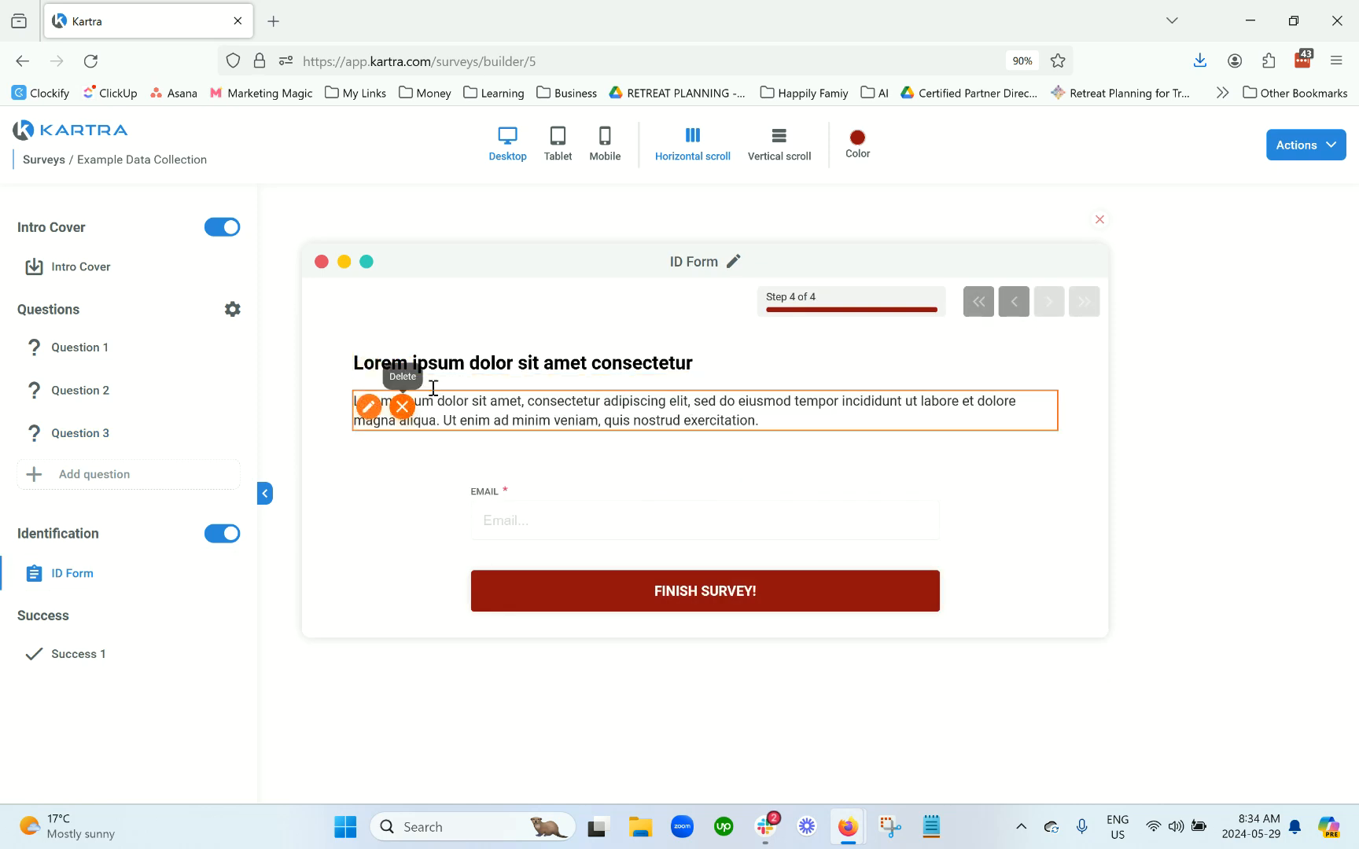
click(402, 364)
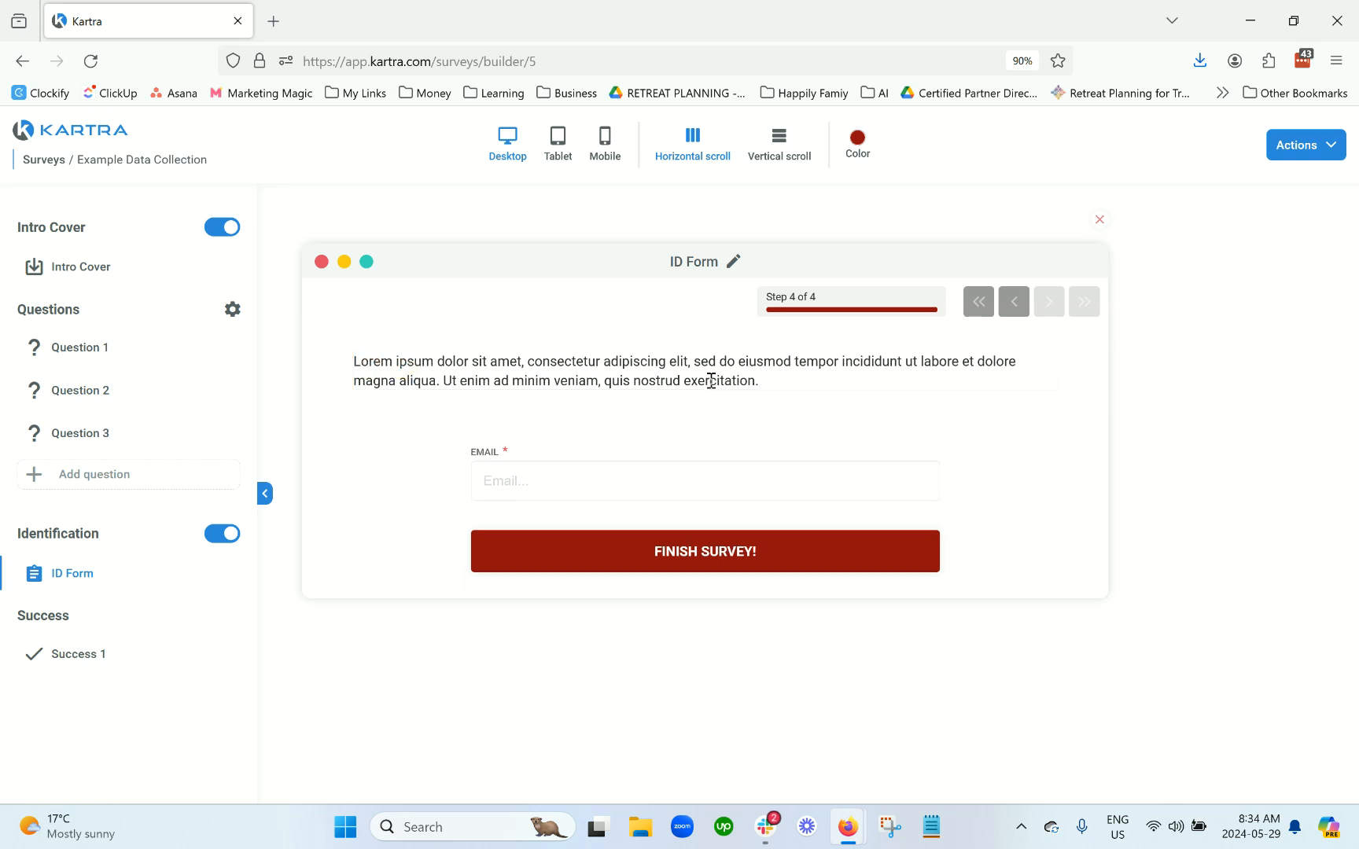
click(710, 381)
triple_click(711, 380)
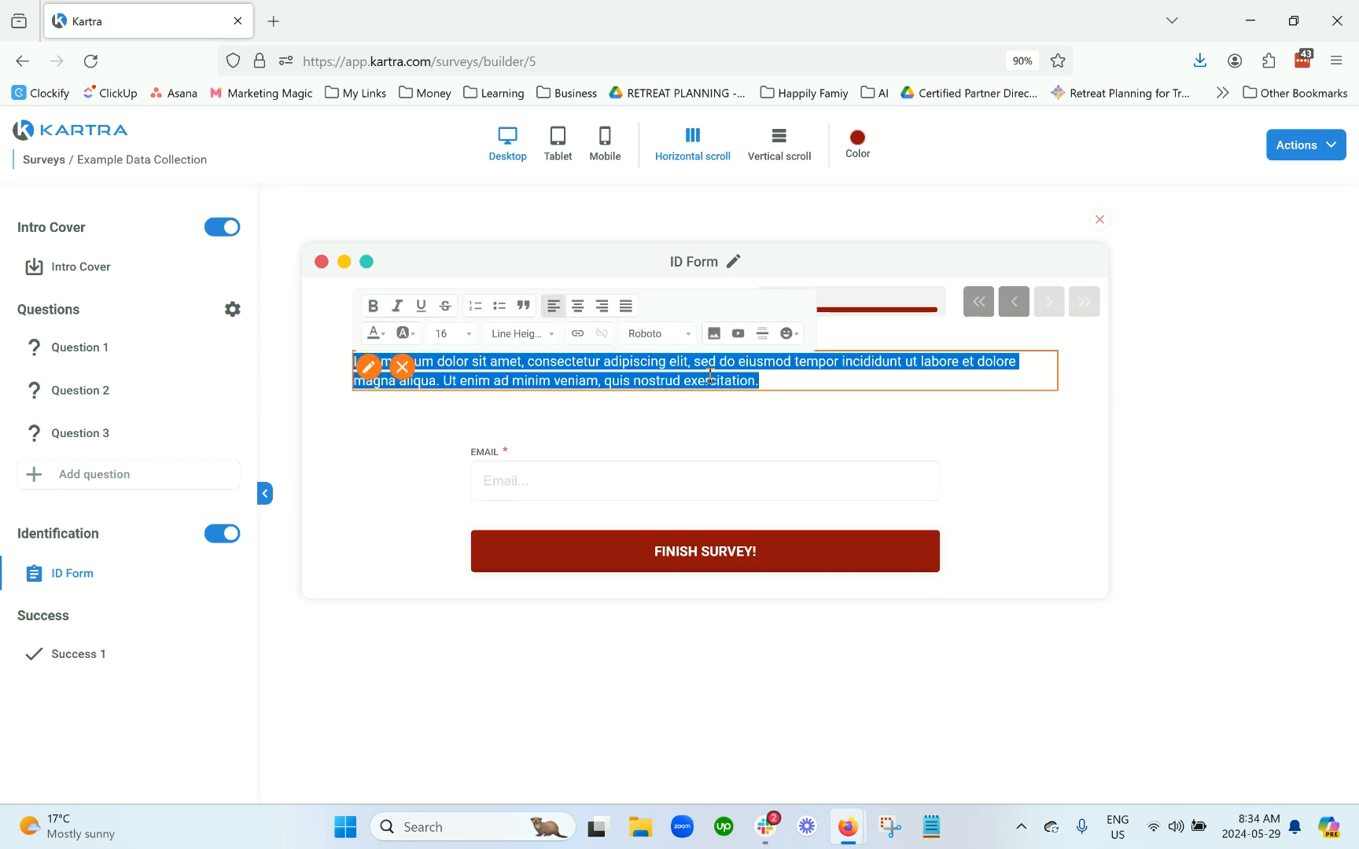
text(Thank you for taking the itme to)
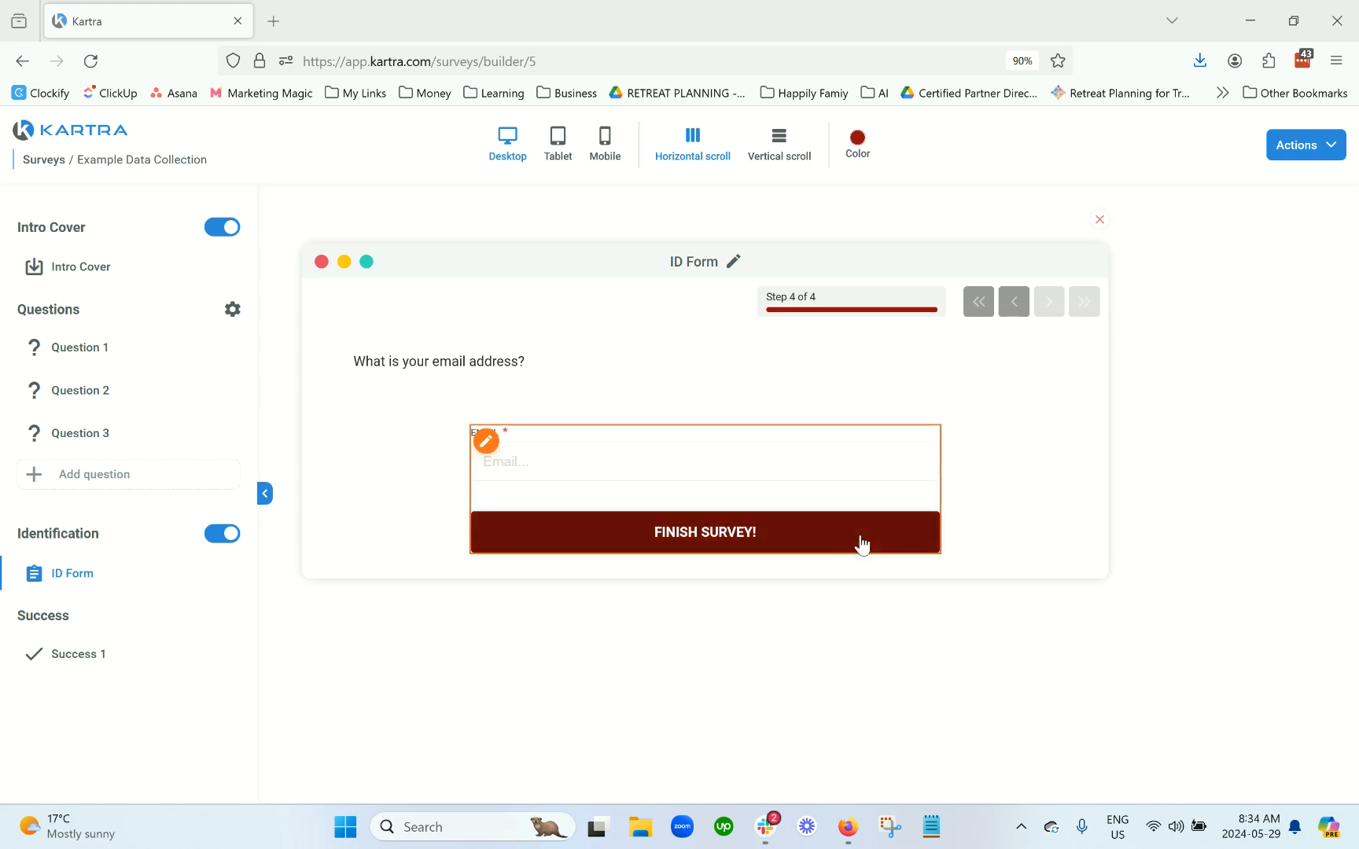
Step: Save the survey and exit the survey builder
click(1329, 154)
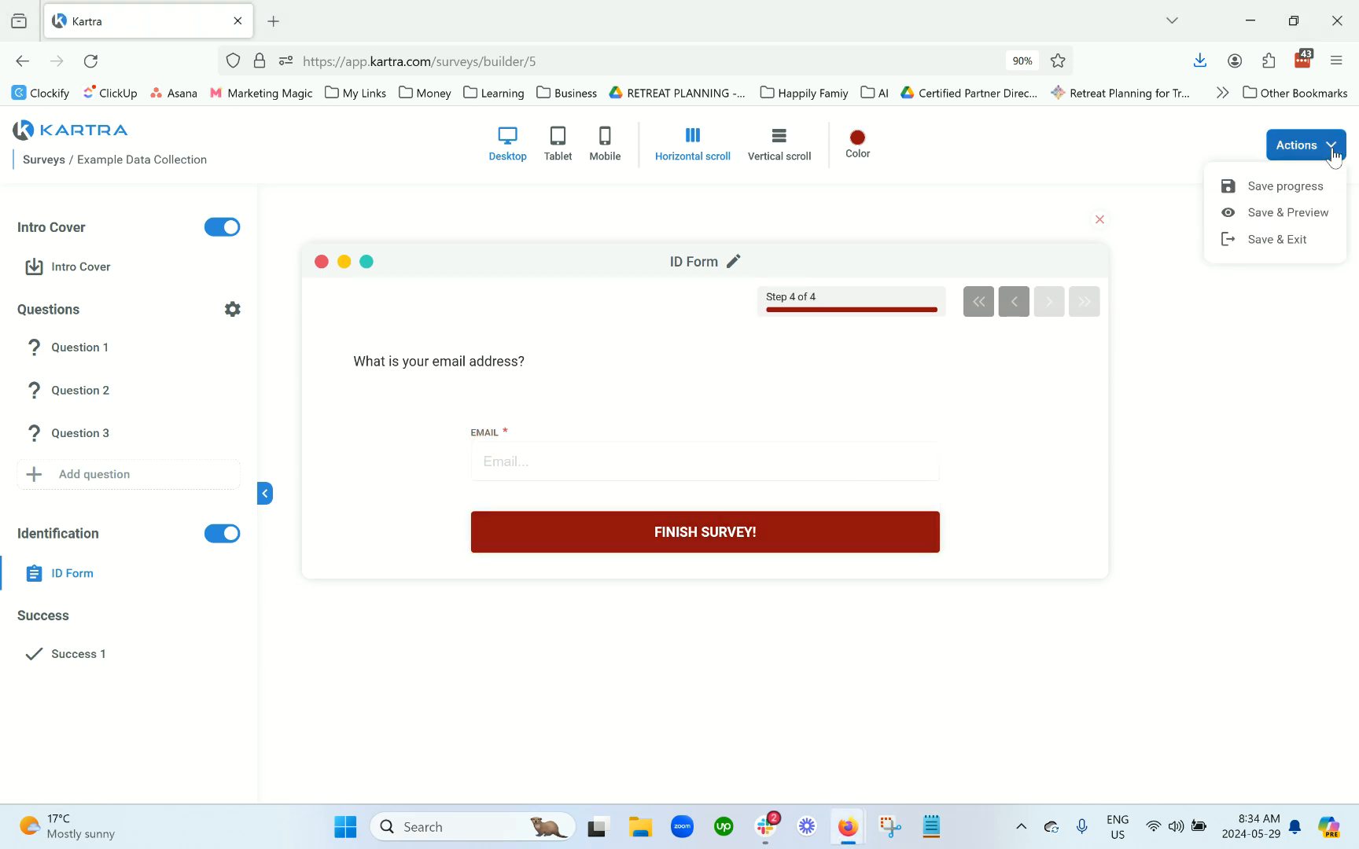
click(1277, 240)
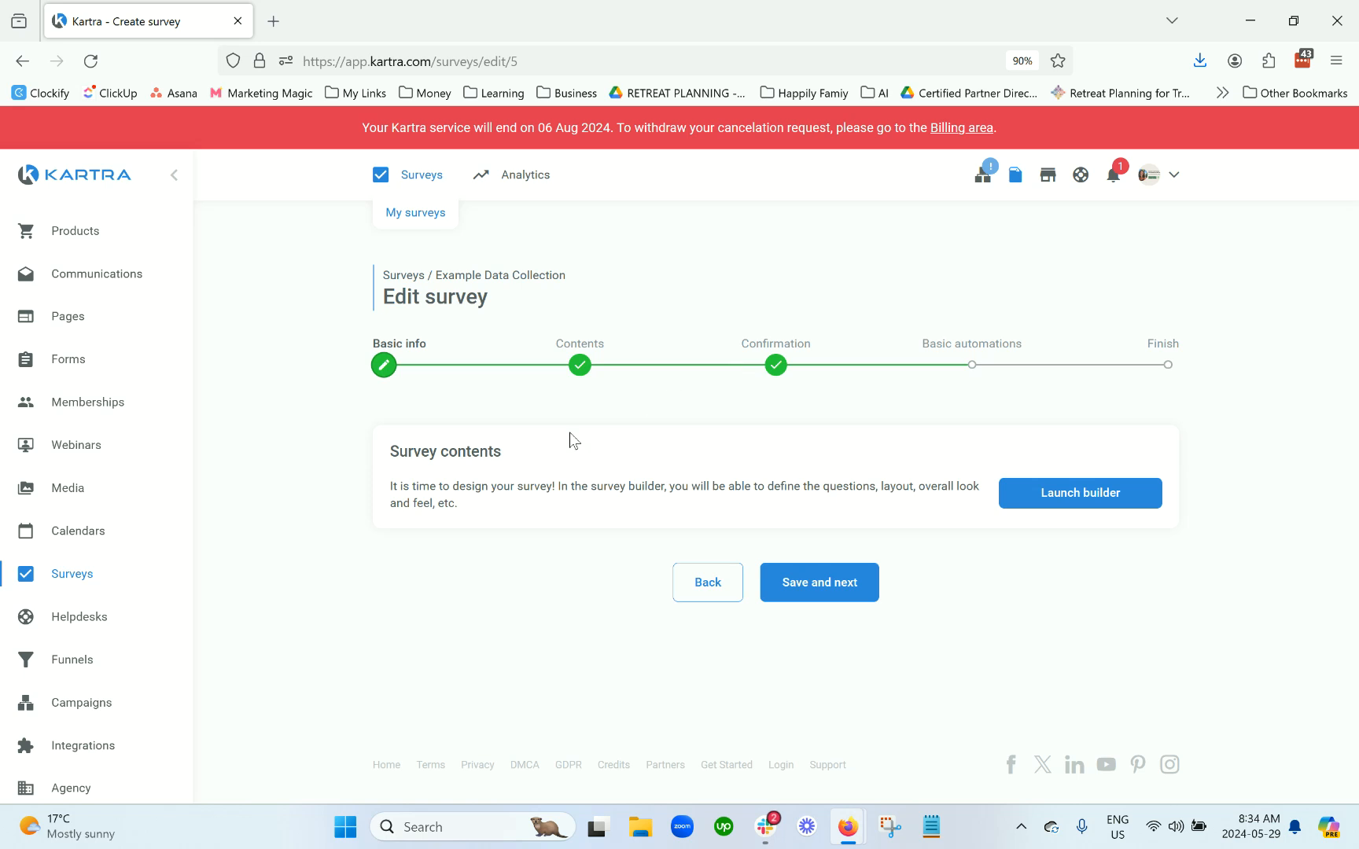
Step: Finish the survey setup with no confirmation email and with tags, lists, sequences and basic automations left off
click(859, 590)
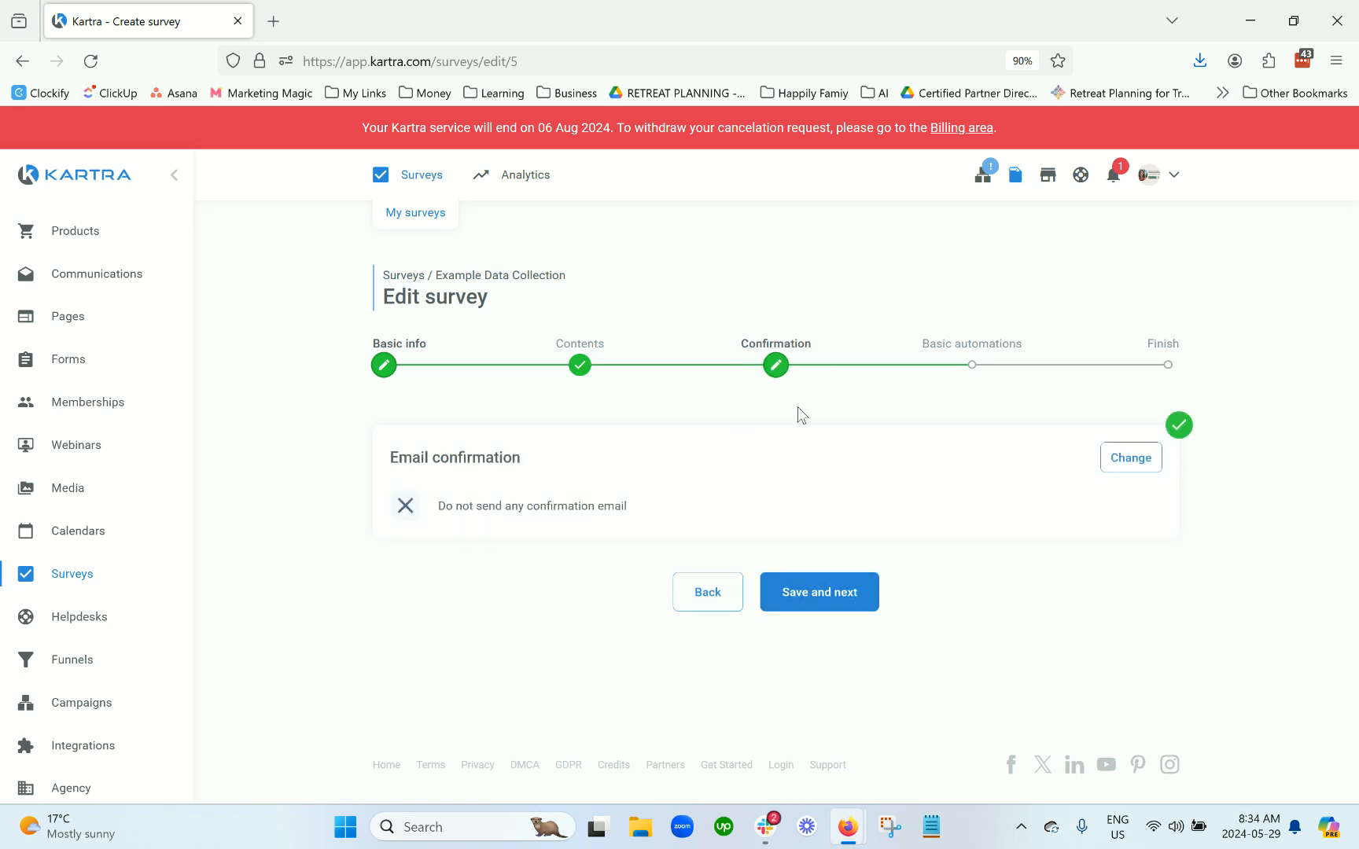
click(836, 599)
scroll(891, 511, down, 3)
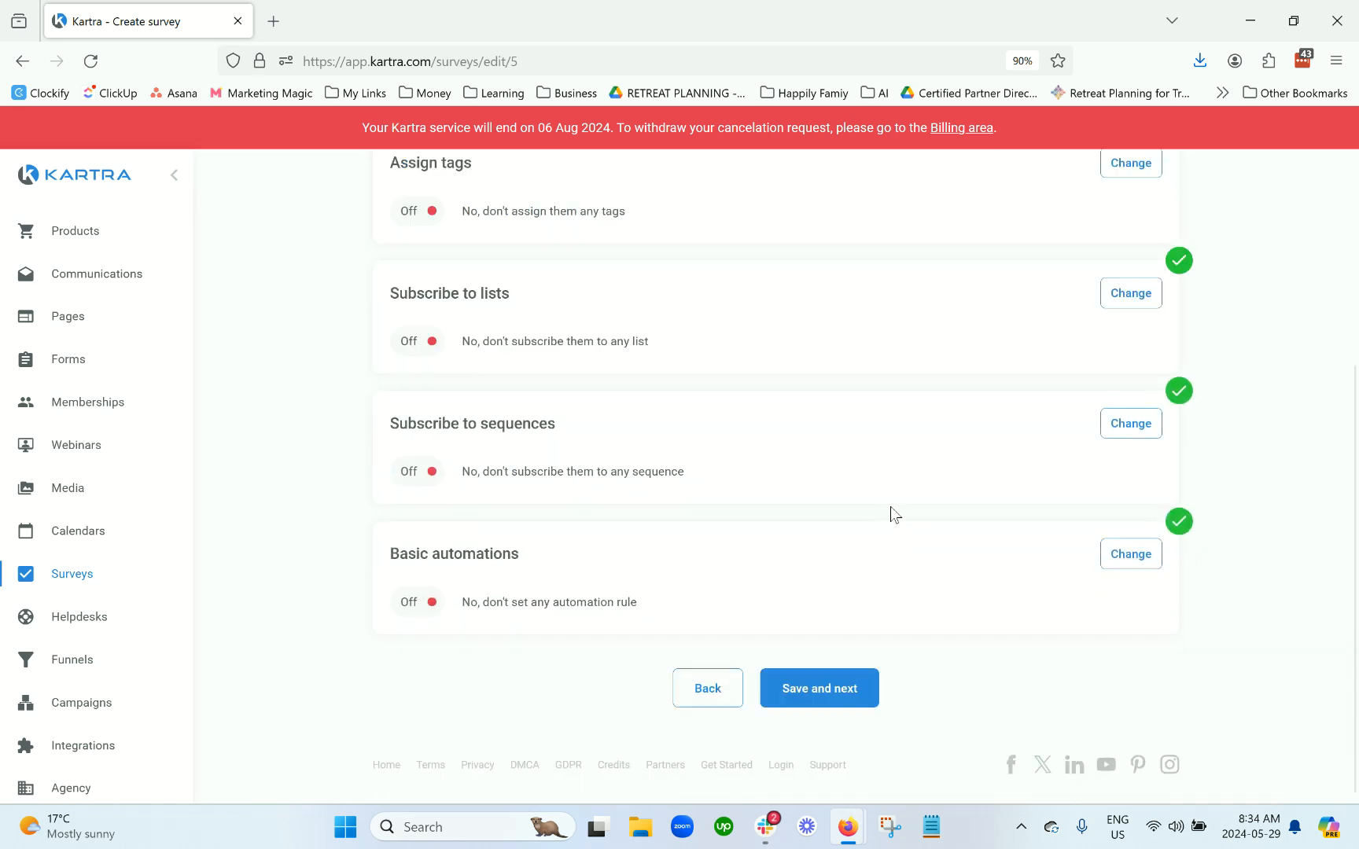
click(861, 695)
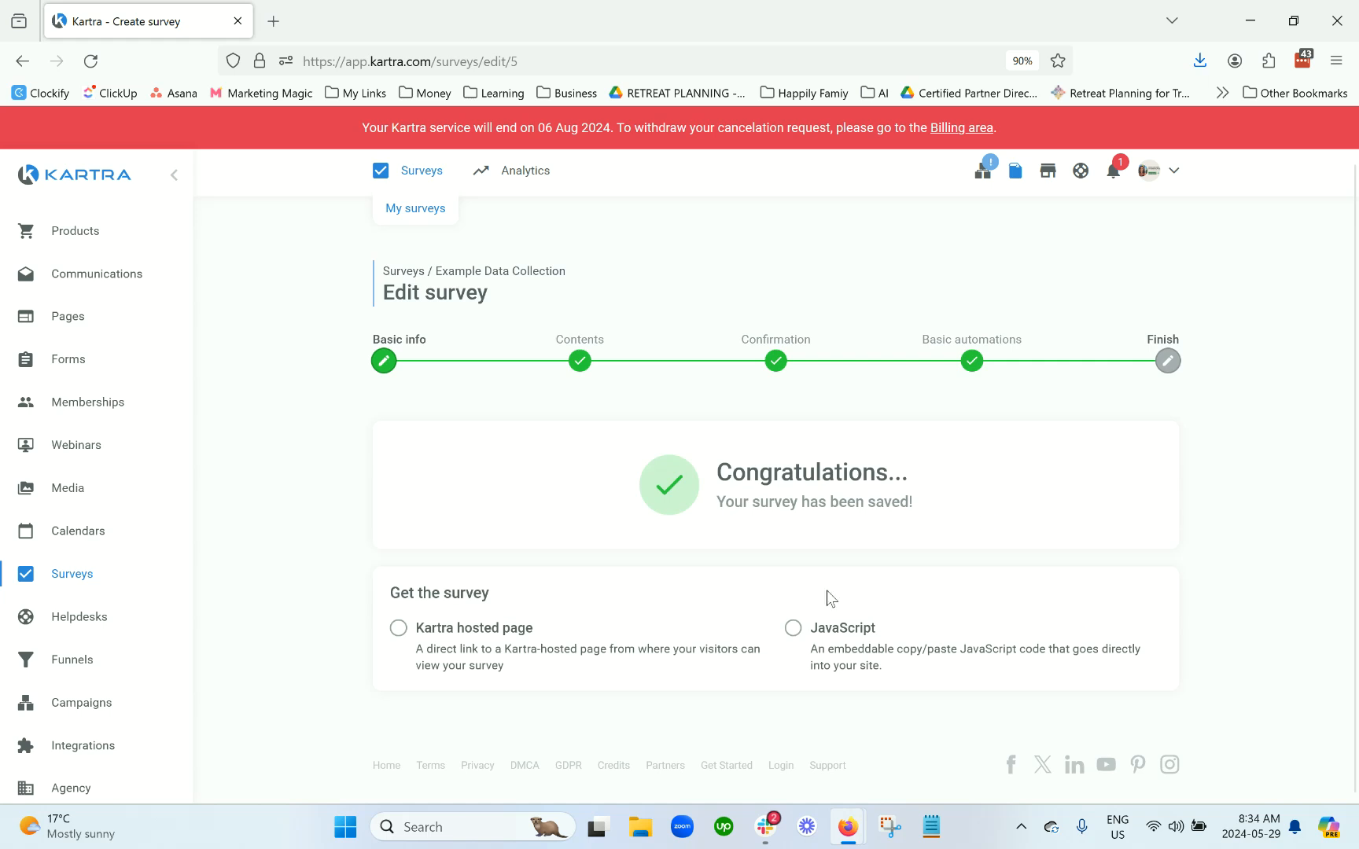
Step: Get the survey as a Kartra hosted page, open its URL for editing and save the URL unchanged
click(456, 659)
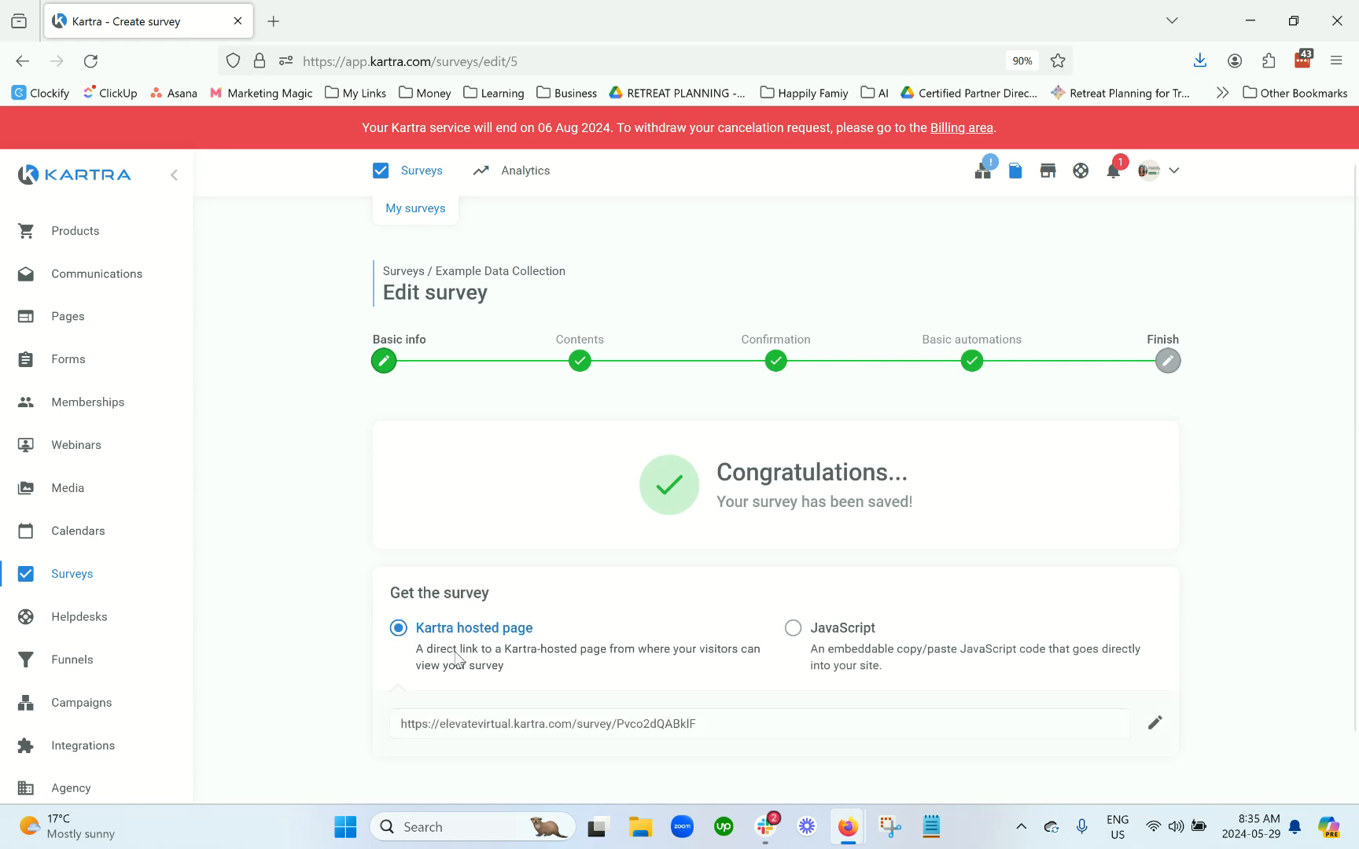
scroll(488, 661, down, 2)
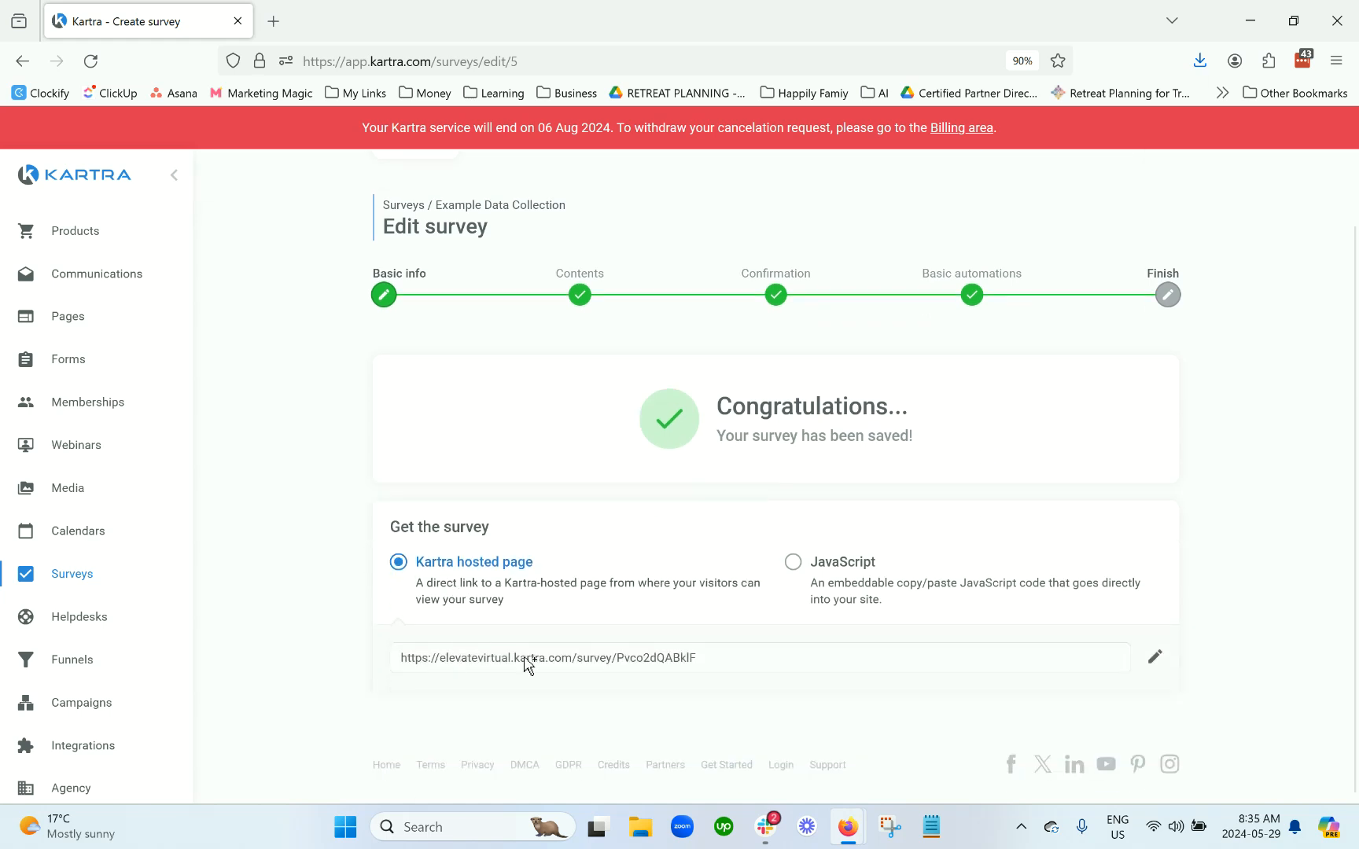
click(1155, 659)
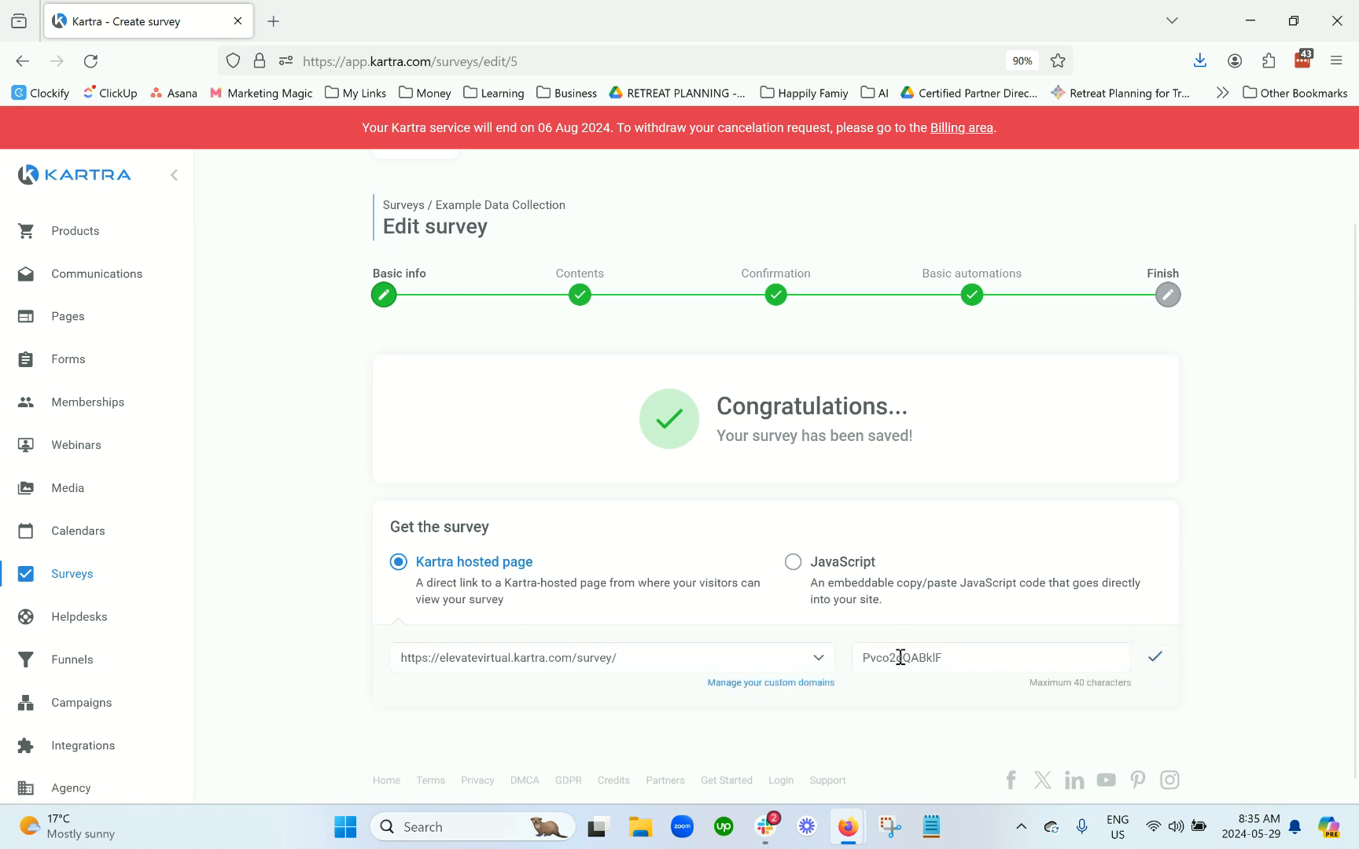
click(1167, 665)
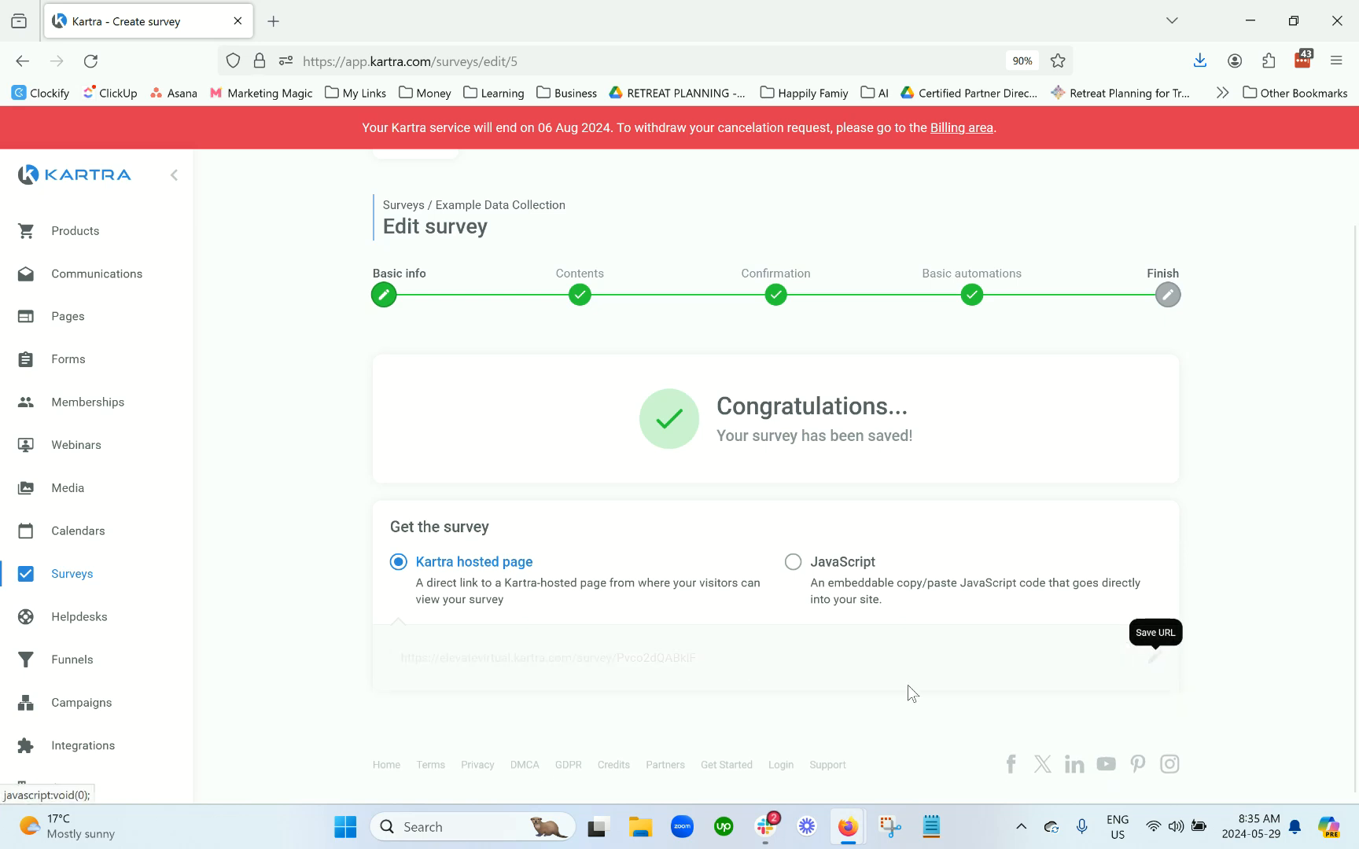
Step: Copy the survey's hosted page link and open it in a new browser tab
click(728, 658)
key(ctrl+c)
key(ctrl+t)
key(ctrl+v)
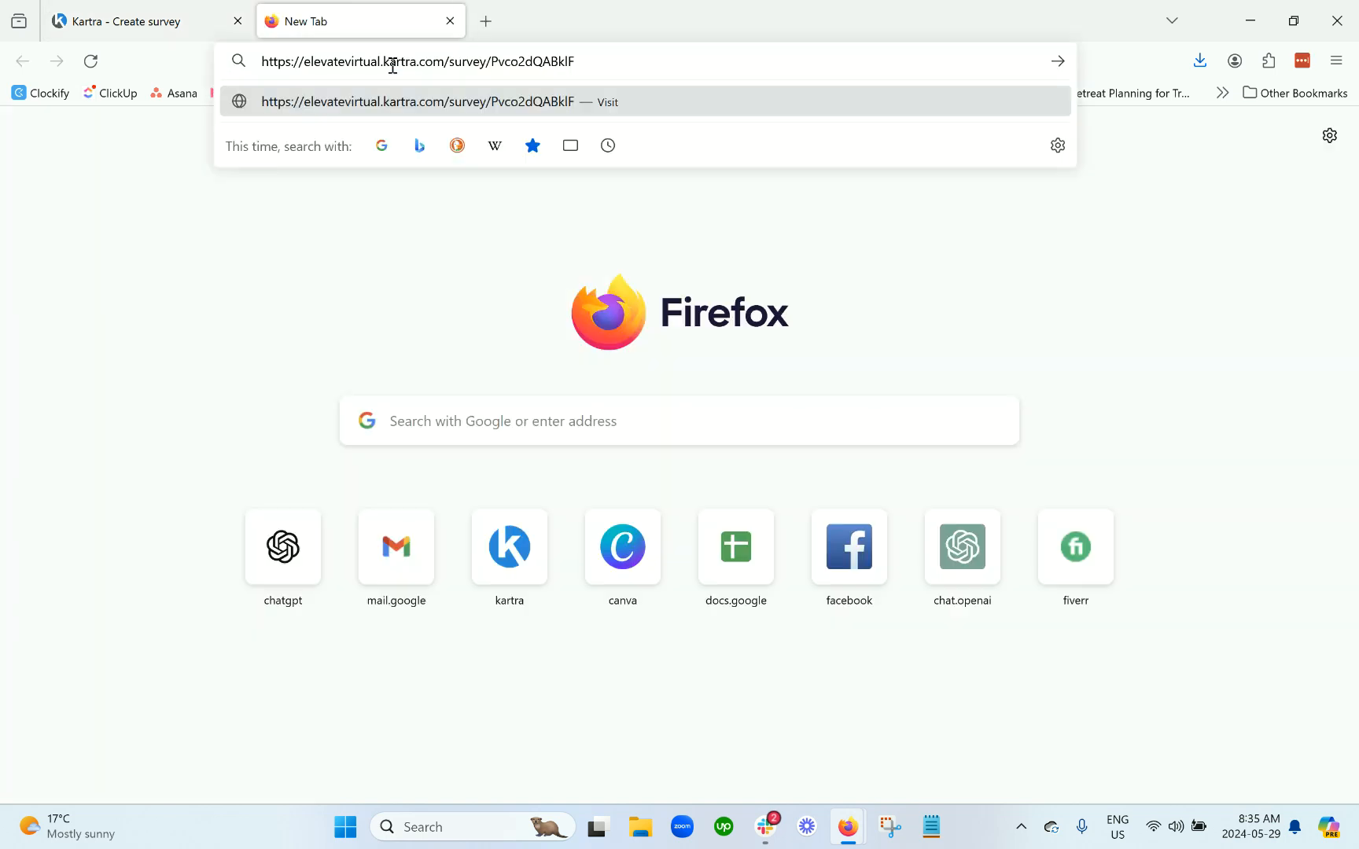
key(Return)
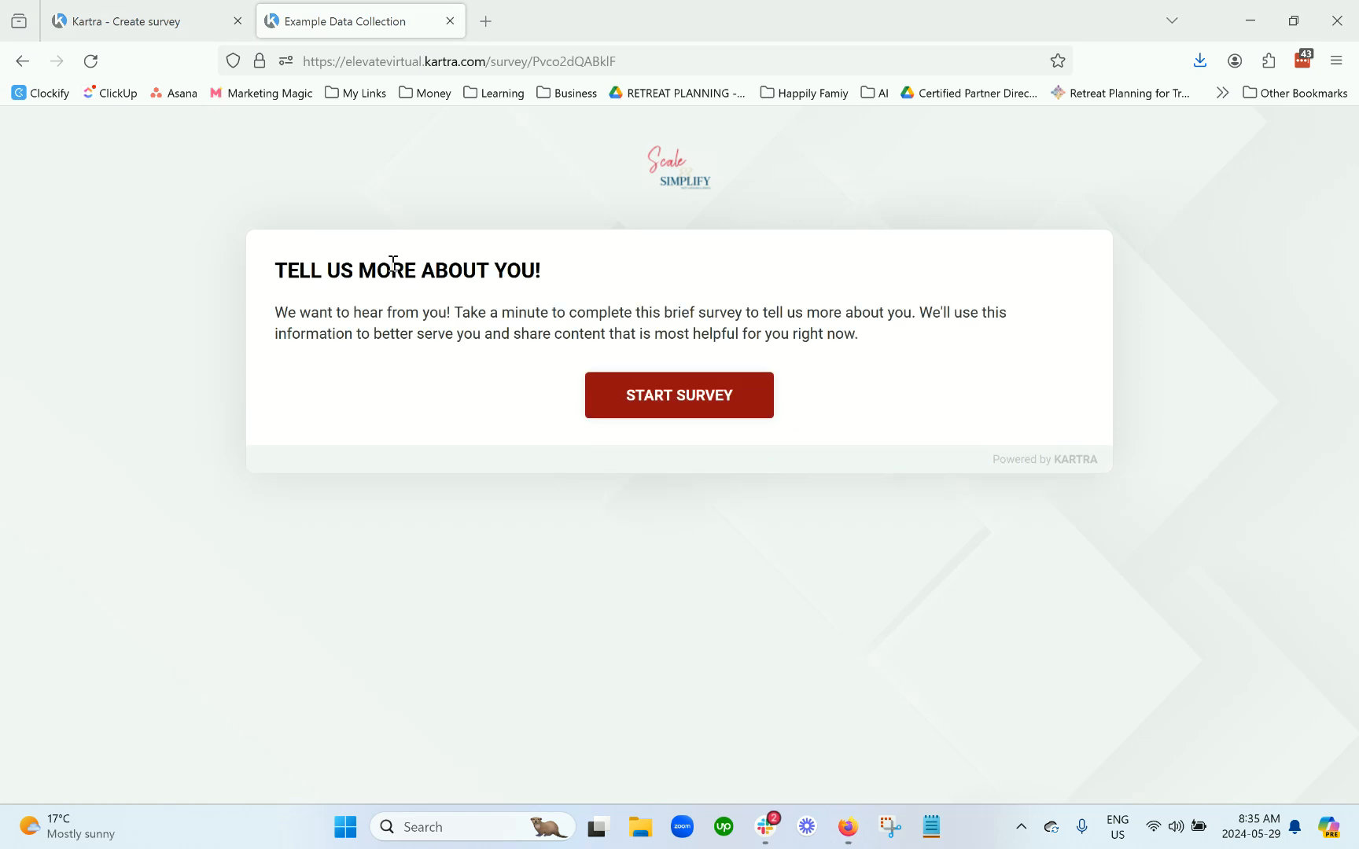
Step: Start the live survey, answering "Just starting!" for the business stage and "Testing" for the #1 challenge
click(627, 398)
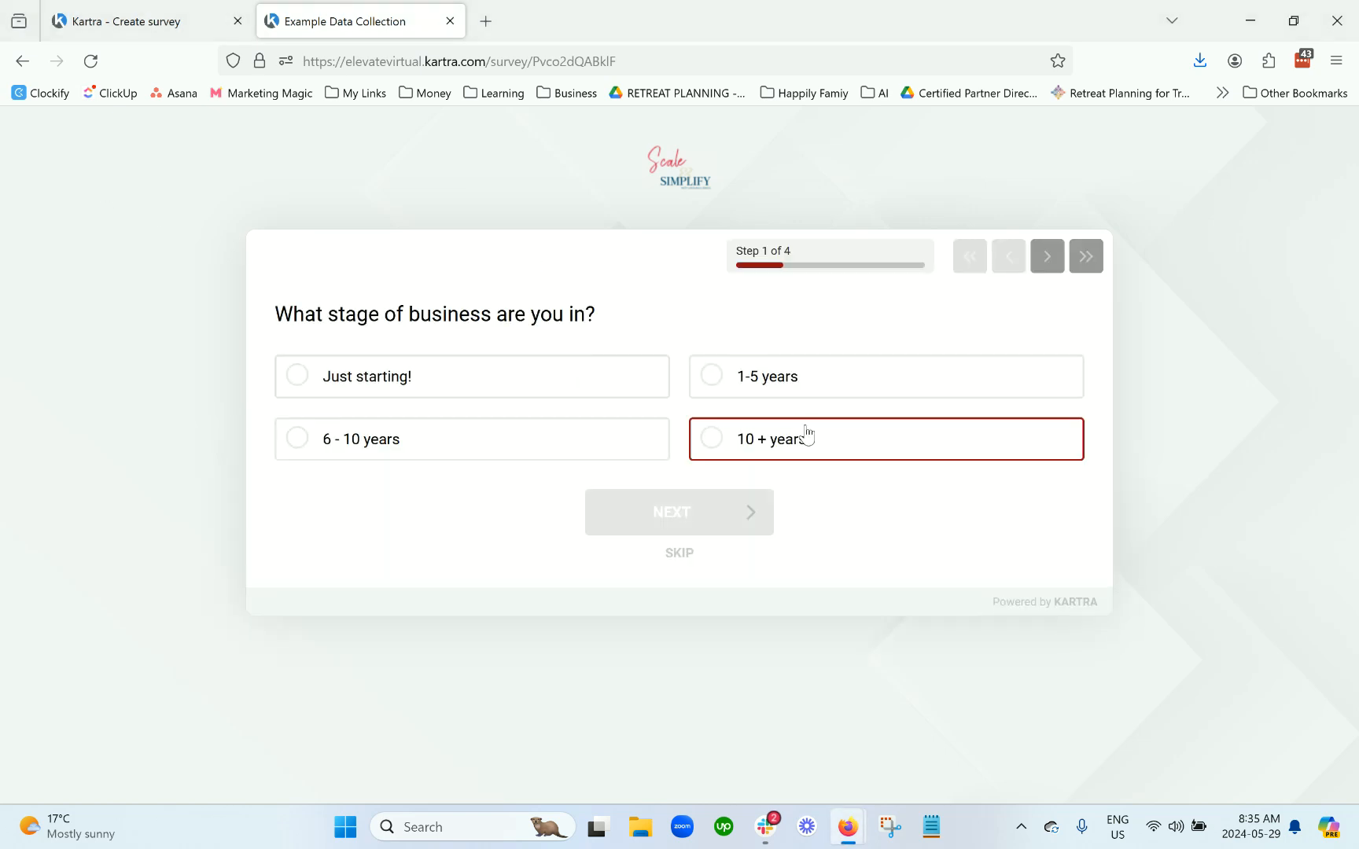
click(436, 382)
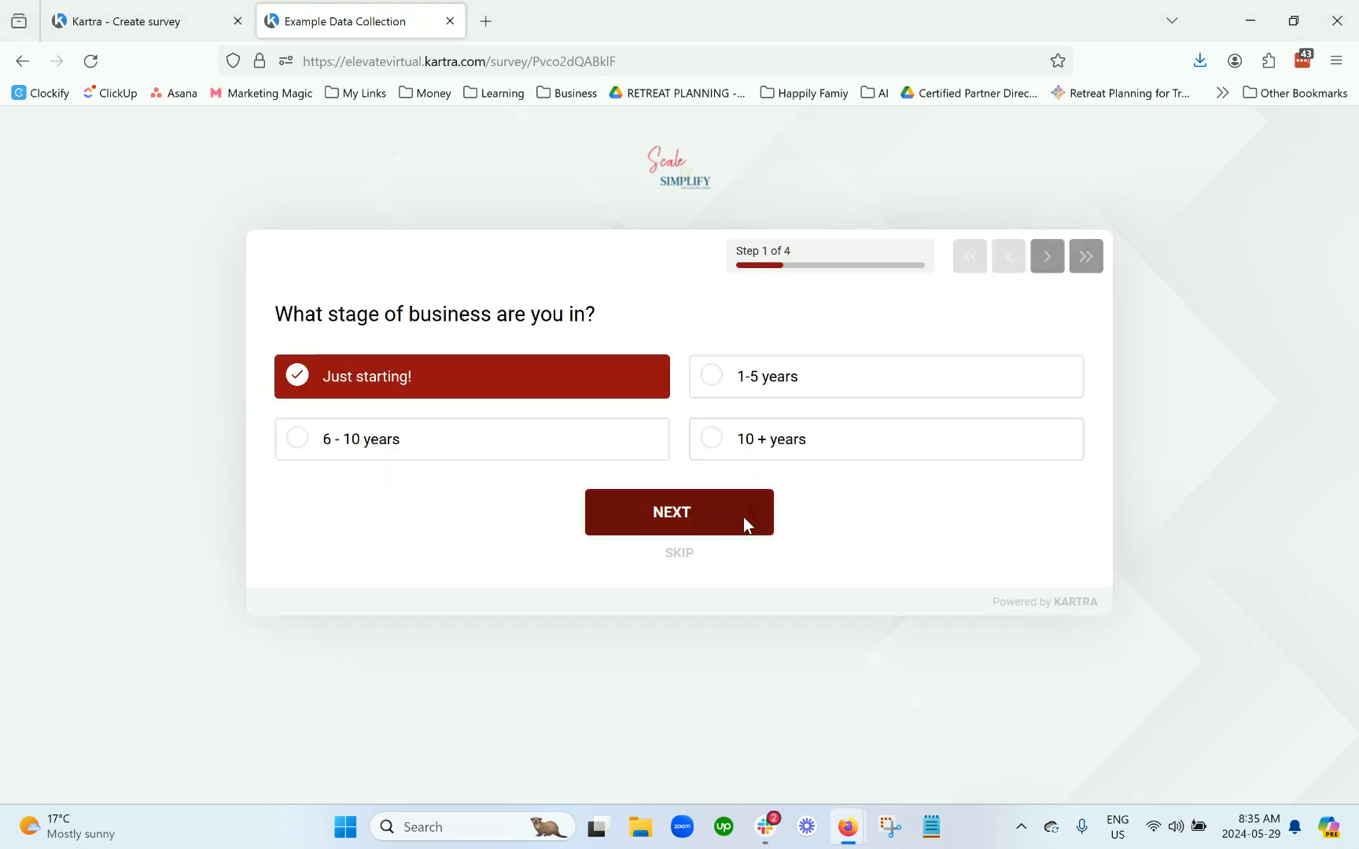
click(745, 524)
text(Testing)
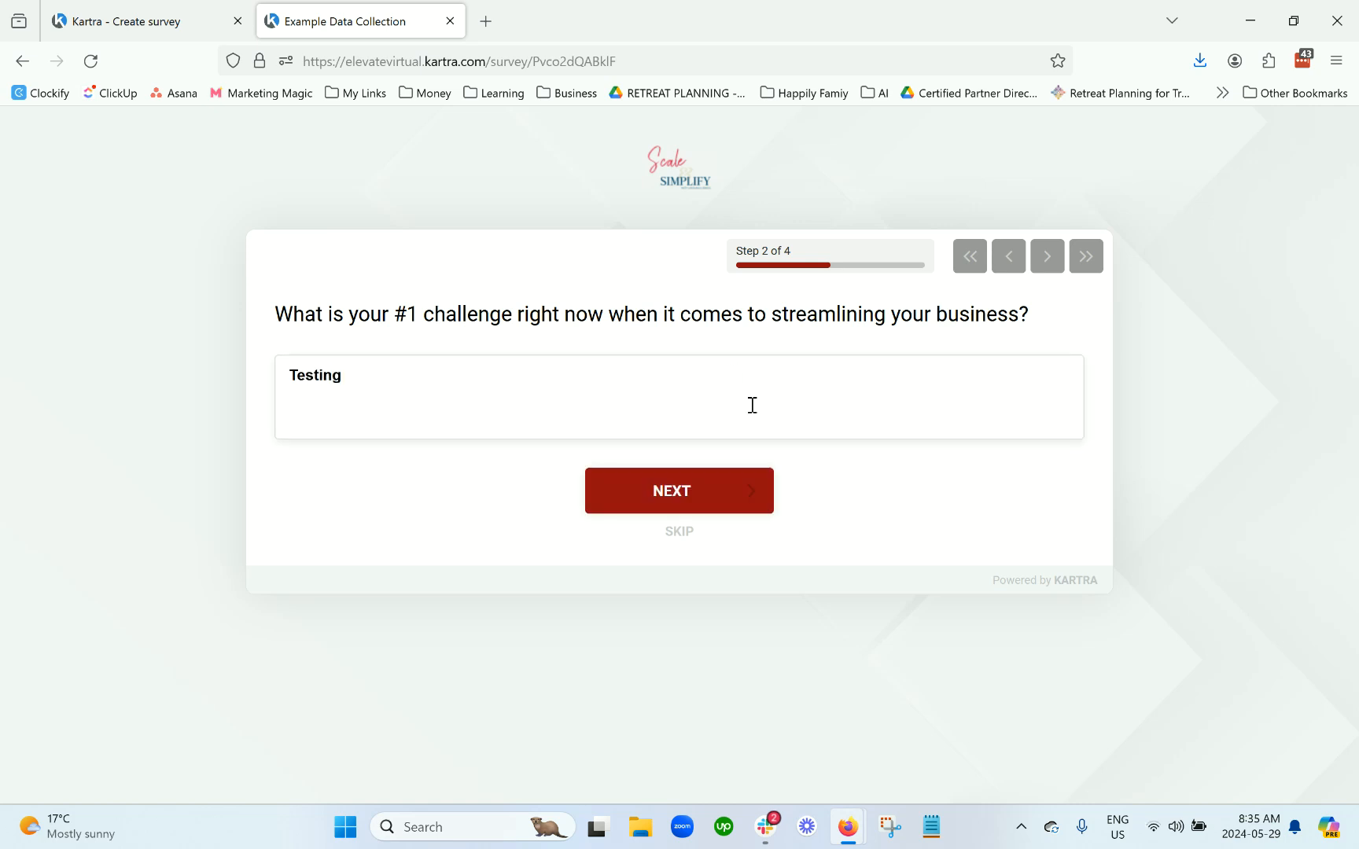
click(752, 491)
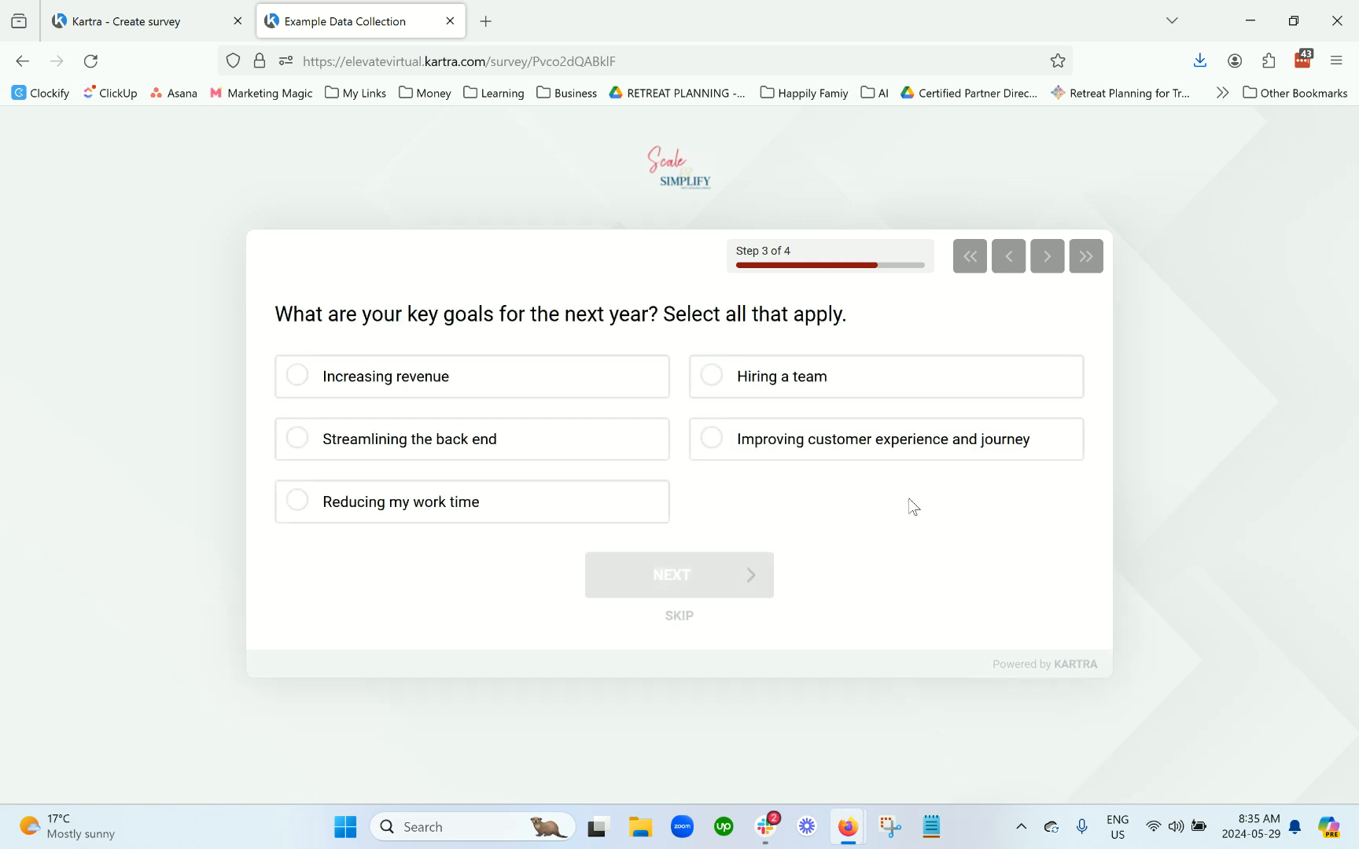
Step: Choose "Increasing revenue" and "Streamlining the back end" as goals, then submit the survey with the respondent's email and close its page
click(371, 388)
click(374, 452)
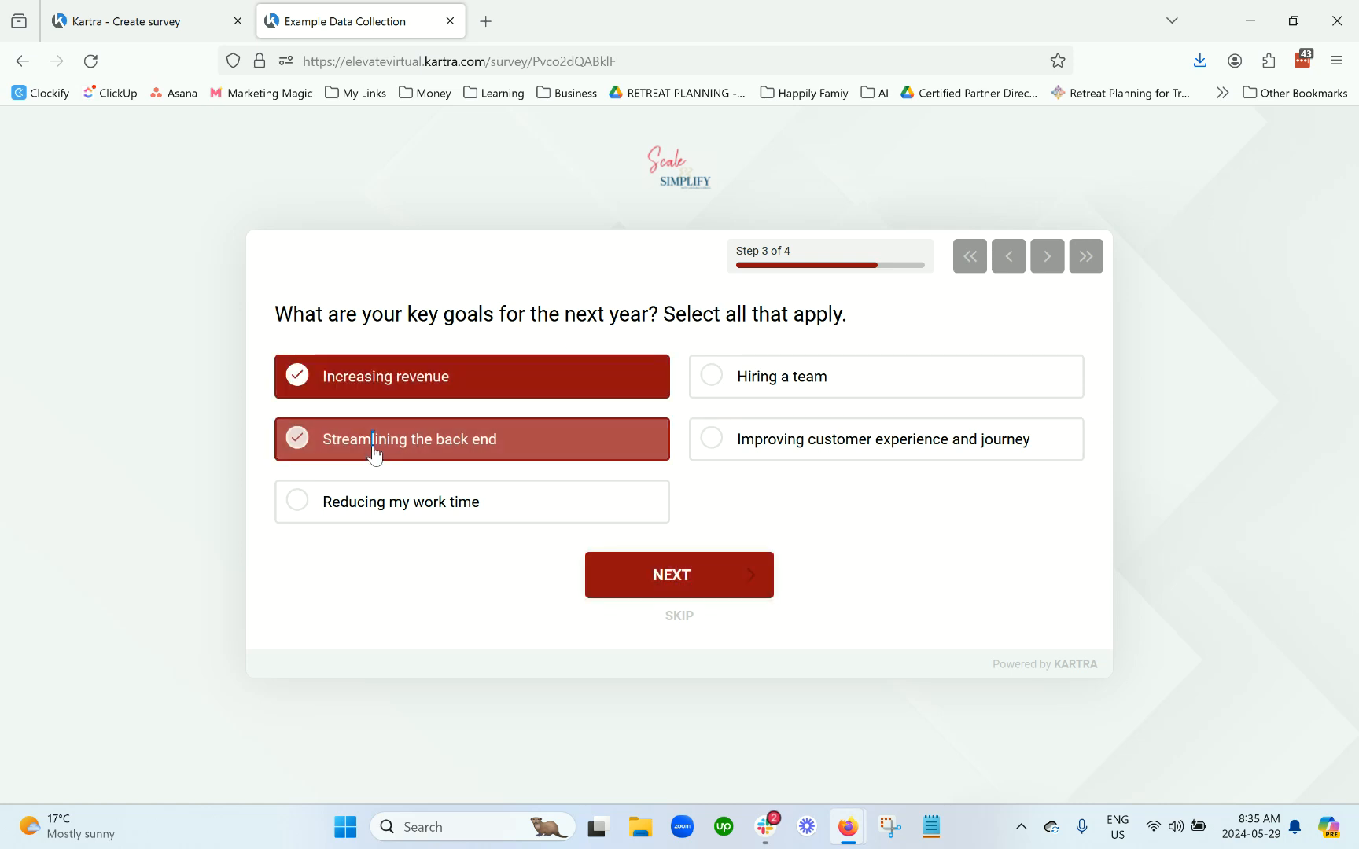
click(746, 572)
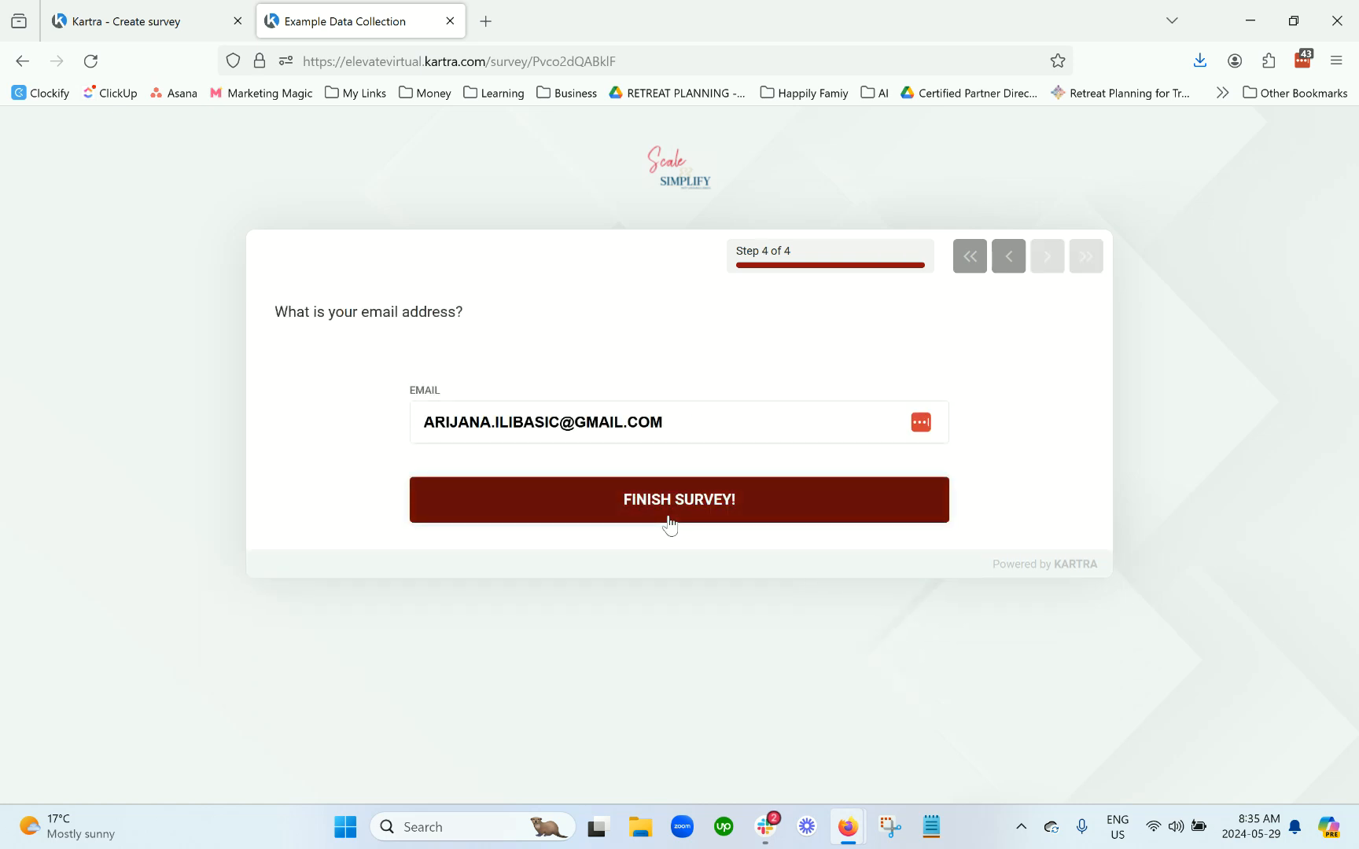
click(669, 523)
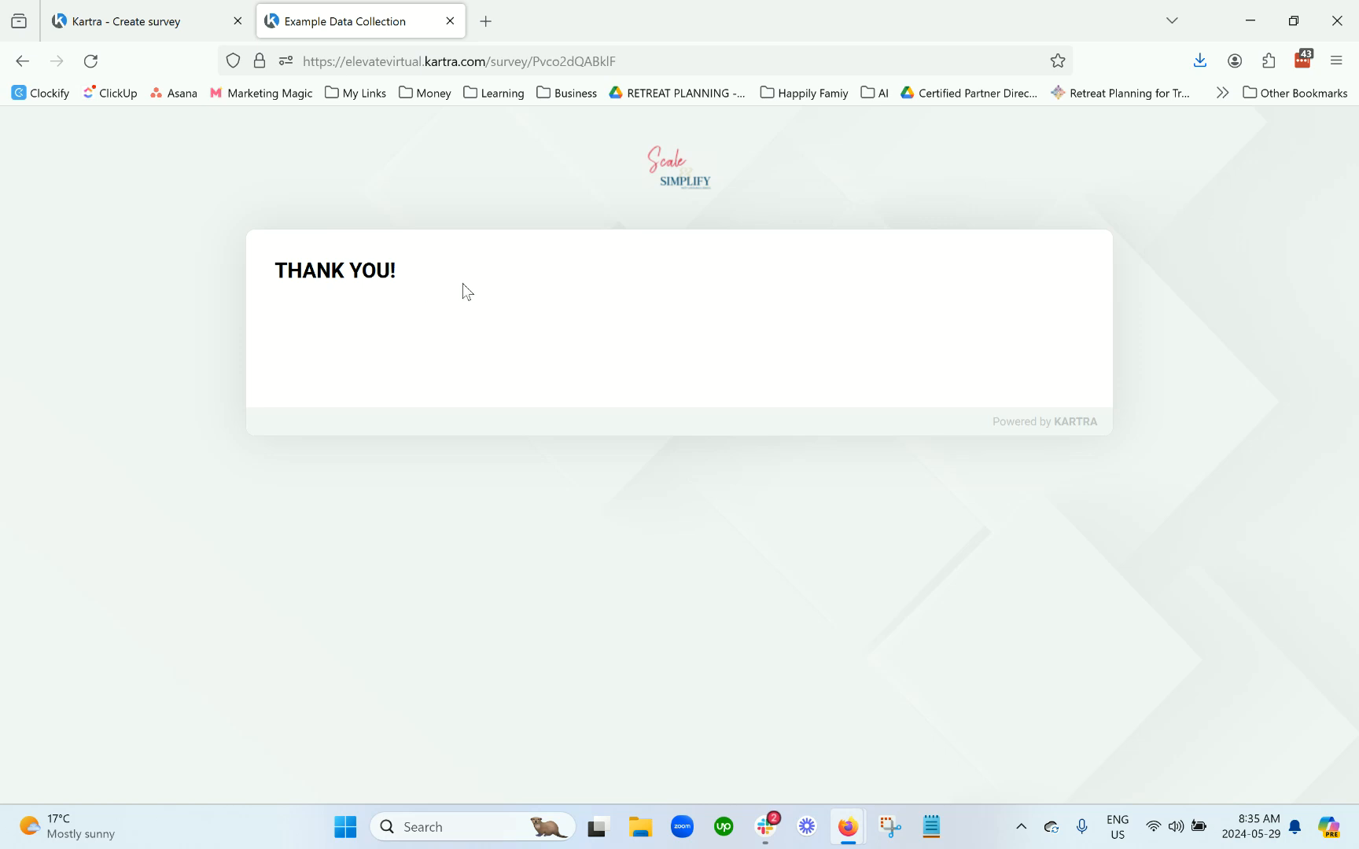
click(450, 21)
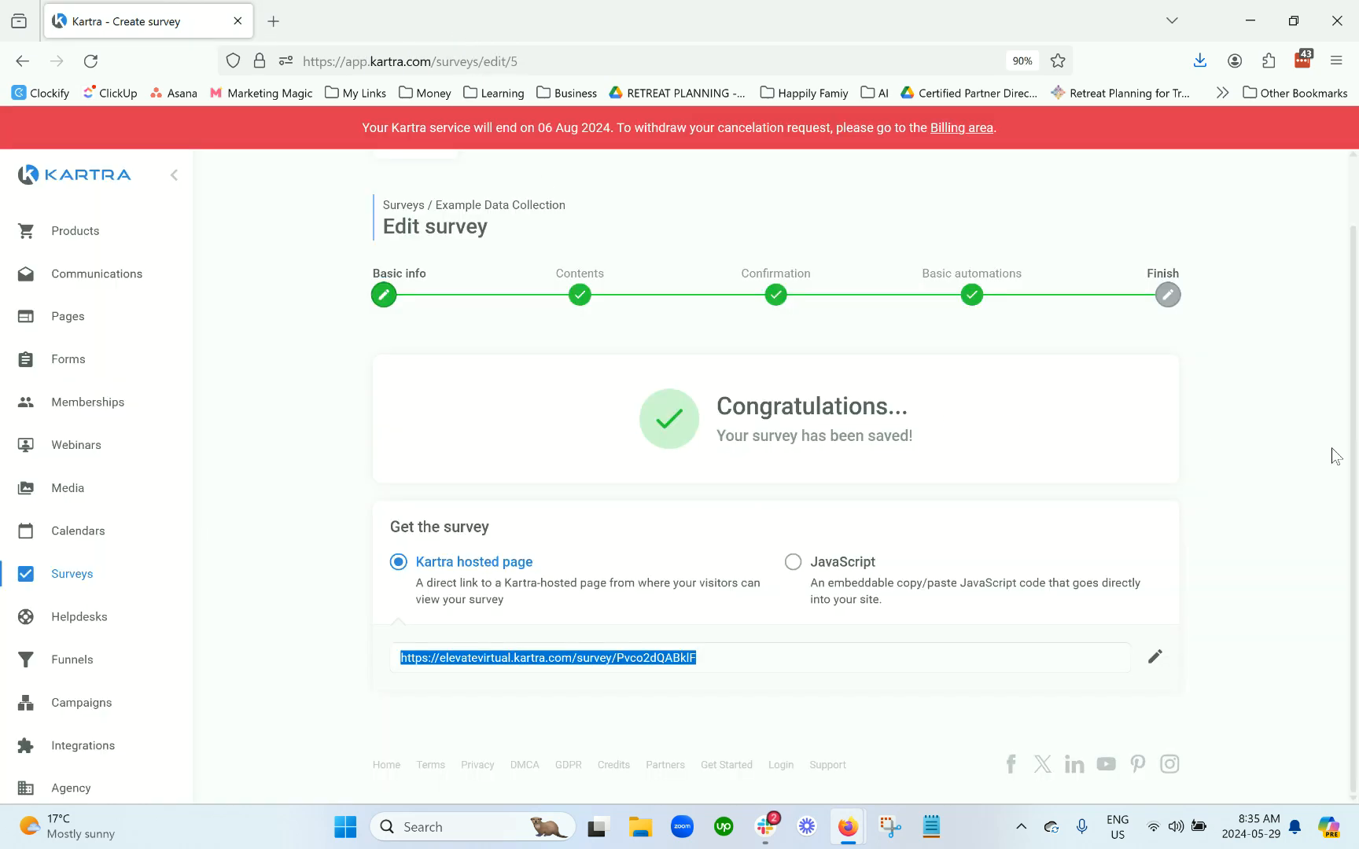